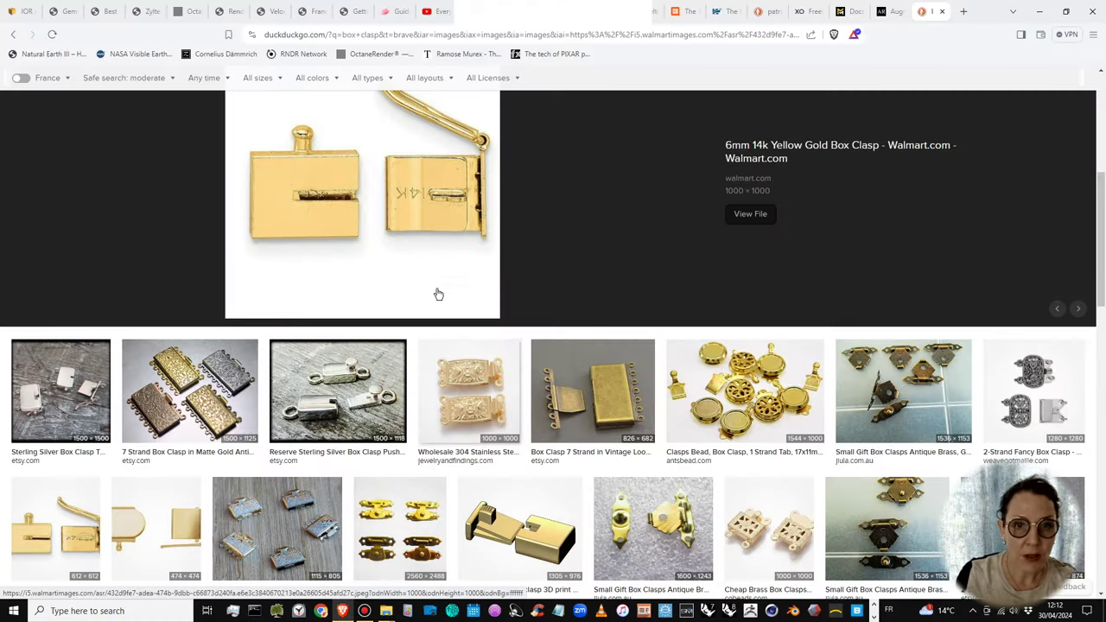
- Examine the box clasp reference images, including the simple box clasp 3D print model, and close the browser with all tabs to return to Rhino
scroll(443, 260, "up", 3)
scroll(443, 260, "down", 1)
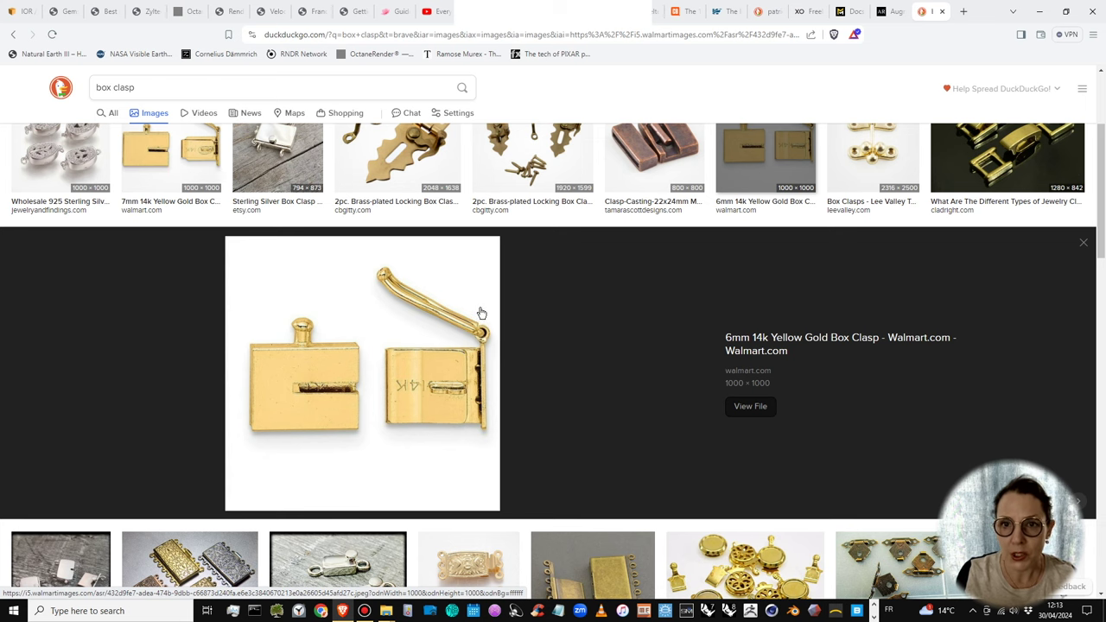
scroll(634, 311, "down", 2)
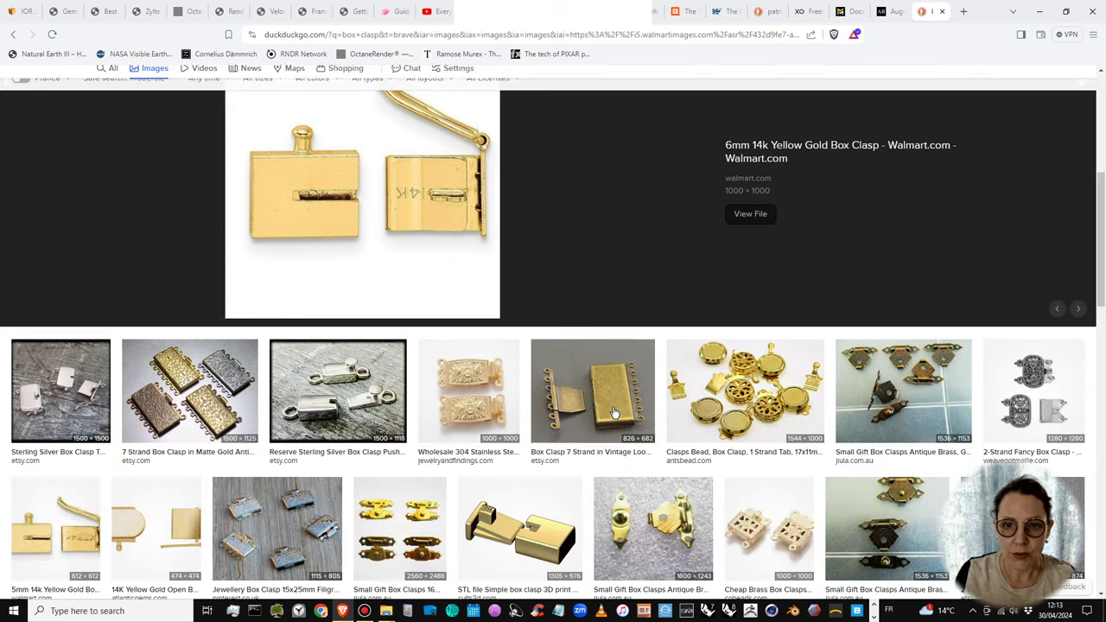
left_click(545, 506)
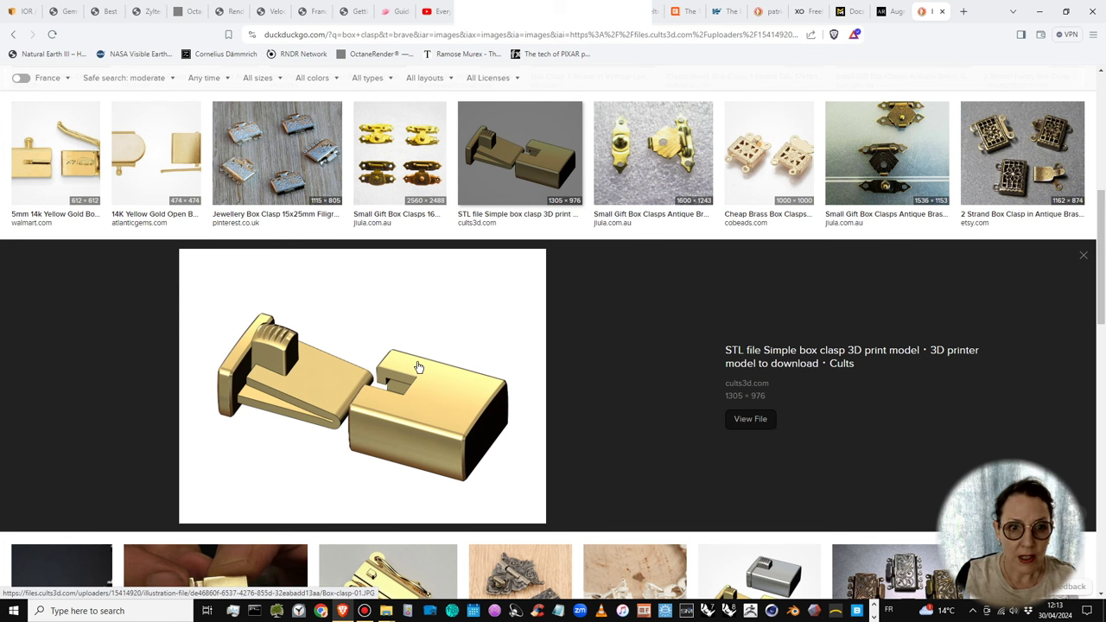
scroll(417, 368, "down", 2)
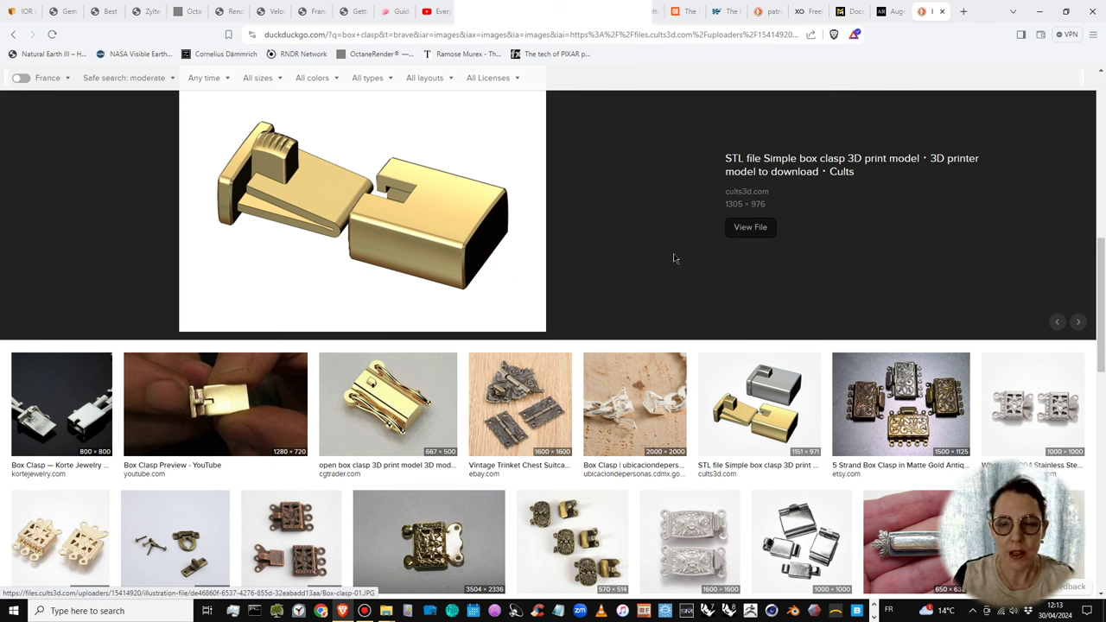
left_click(1091, 15)
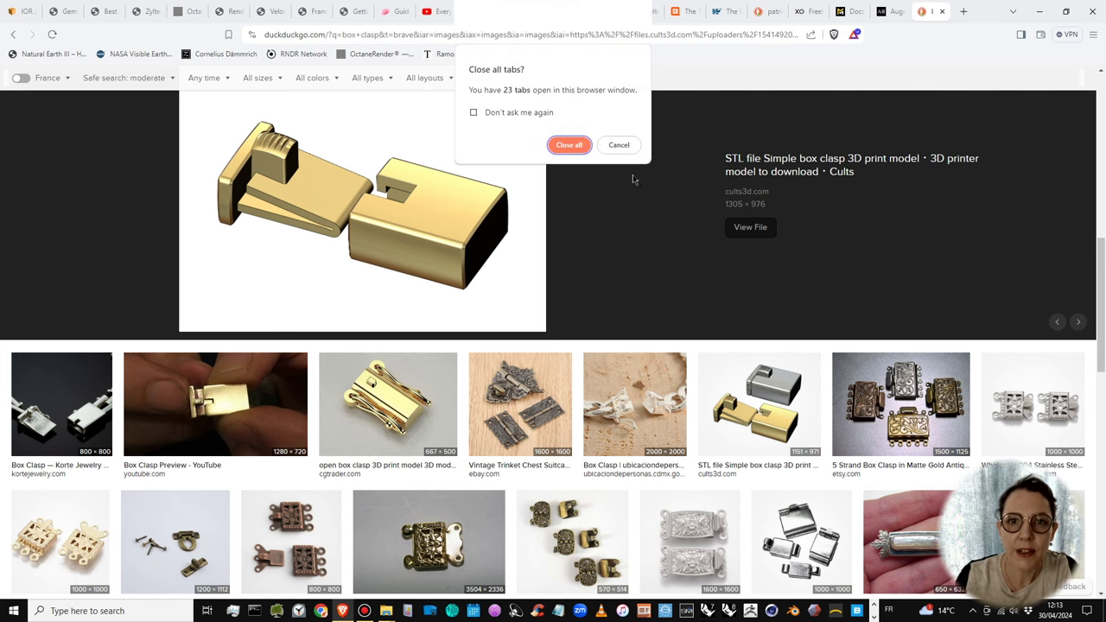
left_click(568, 145)
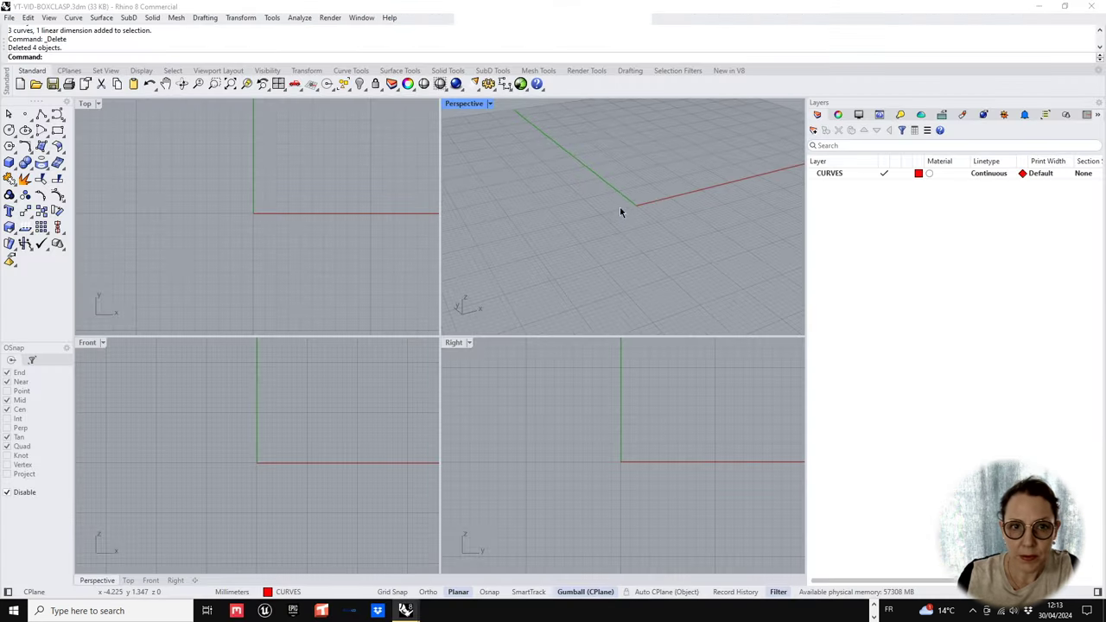
- Create a new layer named HOUSING and set its colour to dark blue
left_click(832, 172)
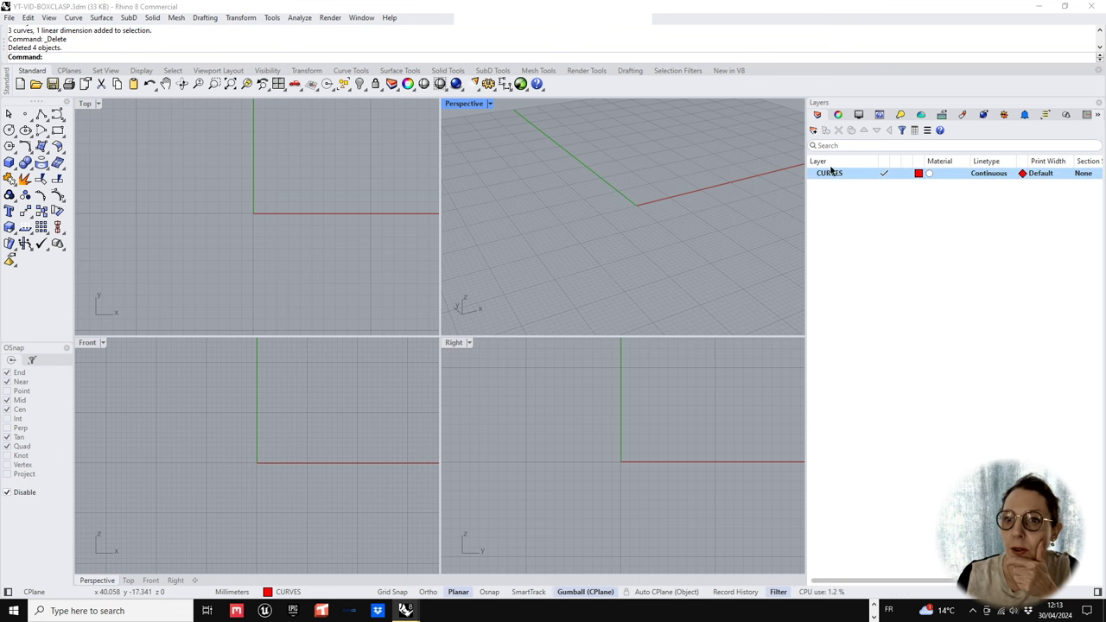
left_click(840, 199)
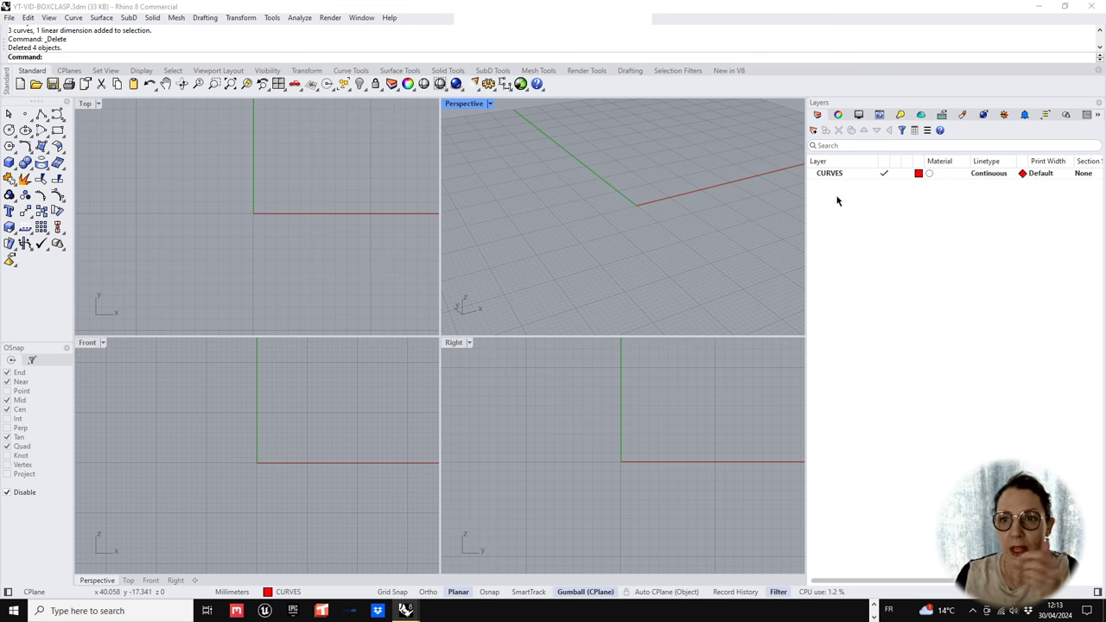
left_click(813, 131)
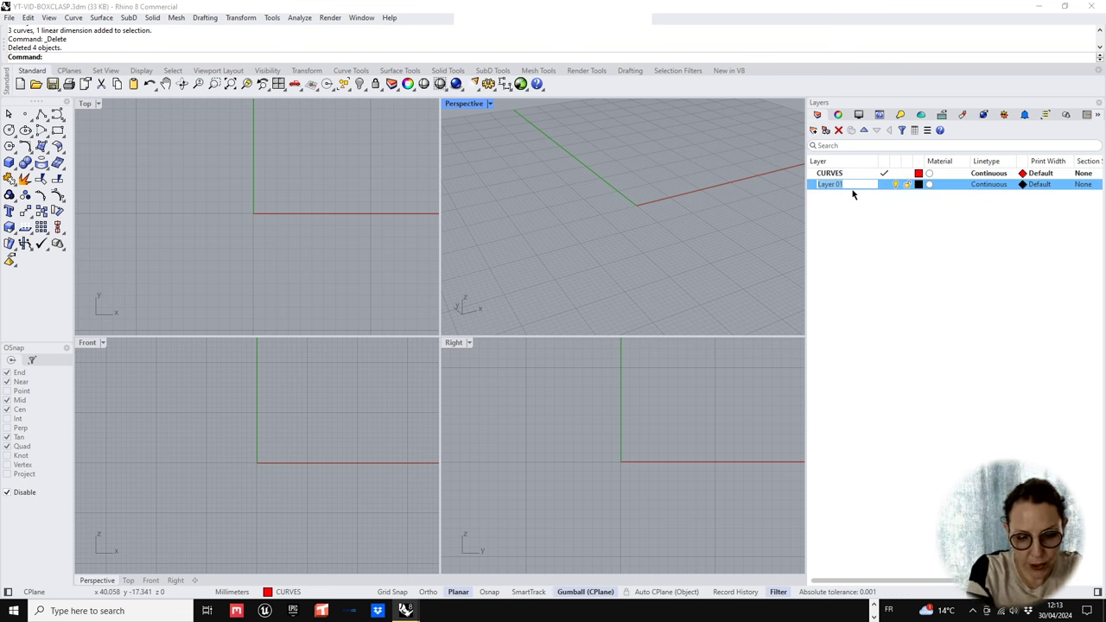
type("HOUSING")
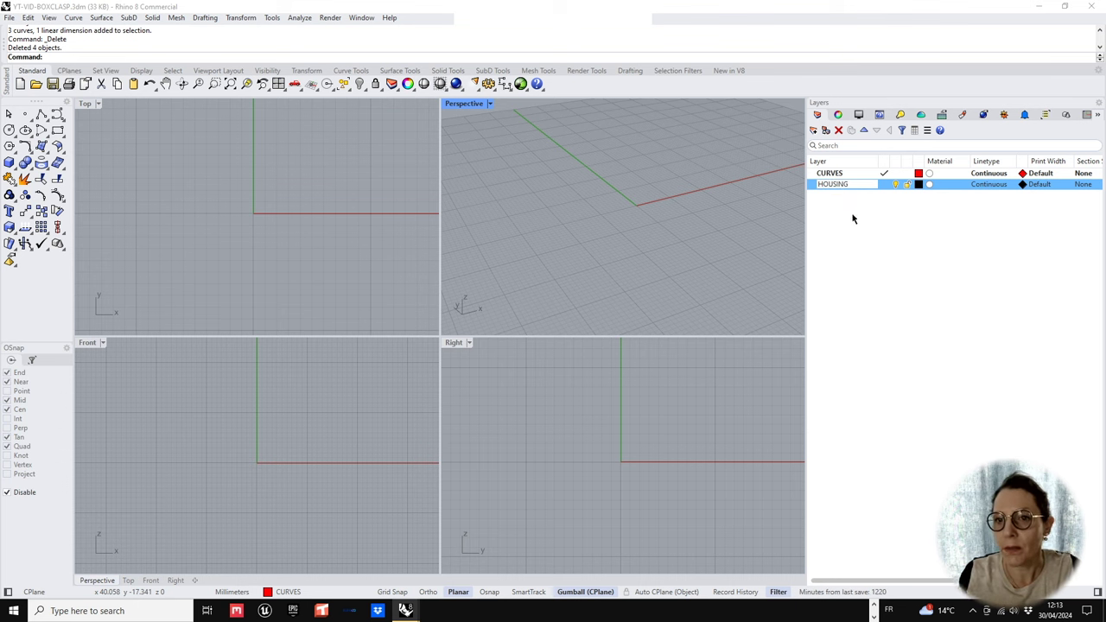
left_click(852, 217)
left_click(919, 184)
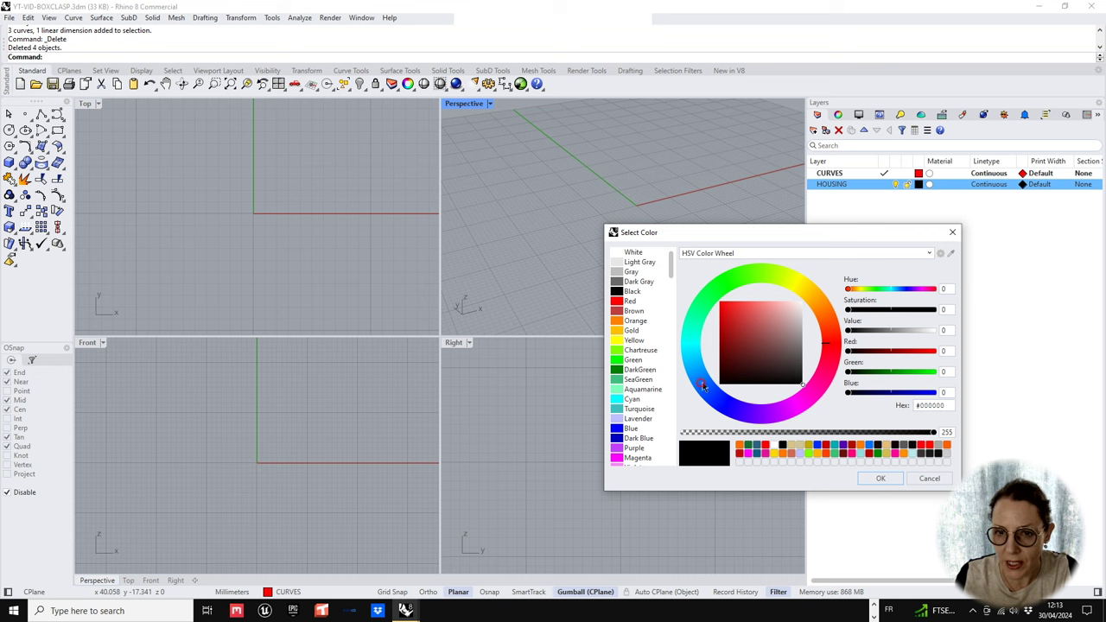
left_click(707, 378)
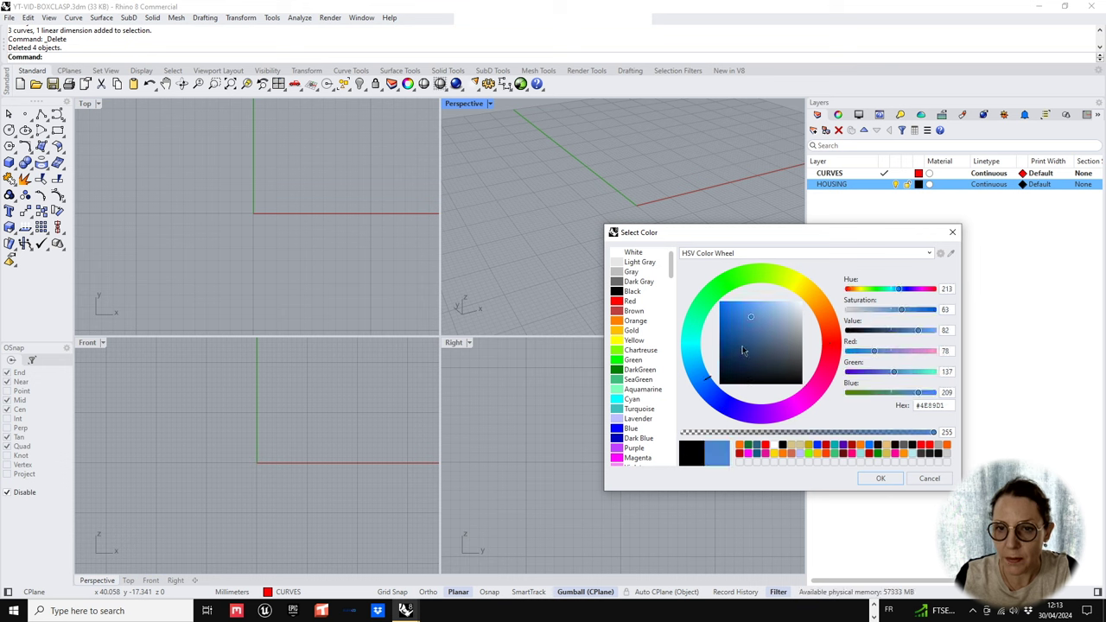
left_click(742, 343)
left_click(890, 478)
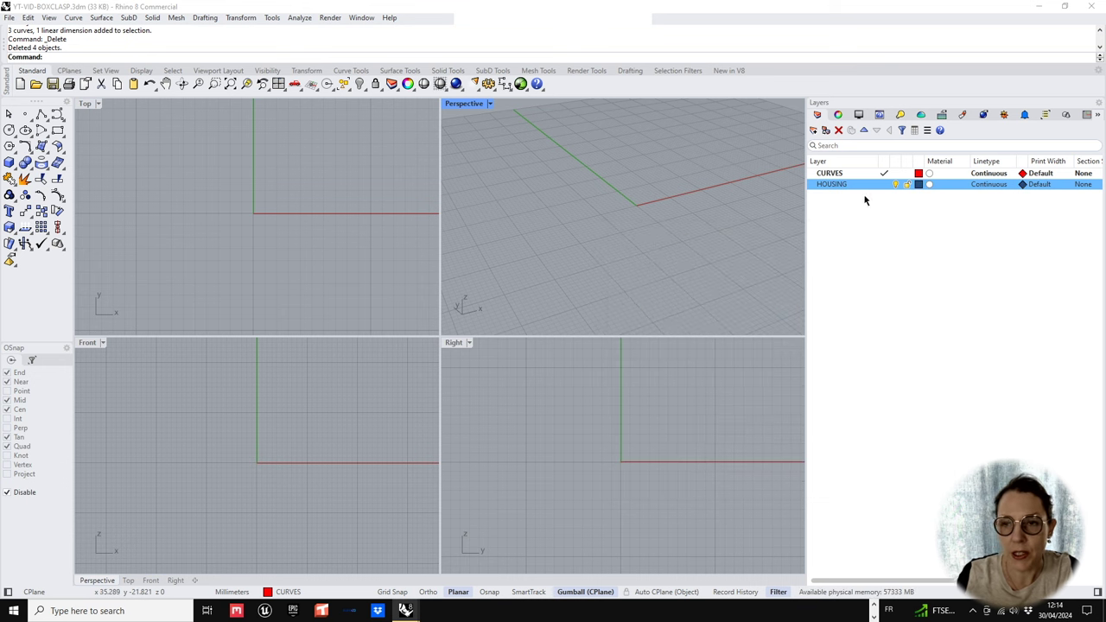
- Add a layer named TONGUE and set its colour to dark green
left_click(813, 130)
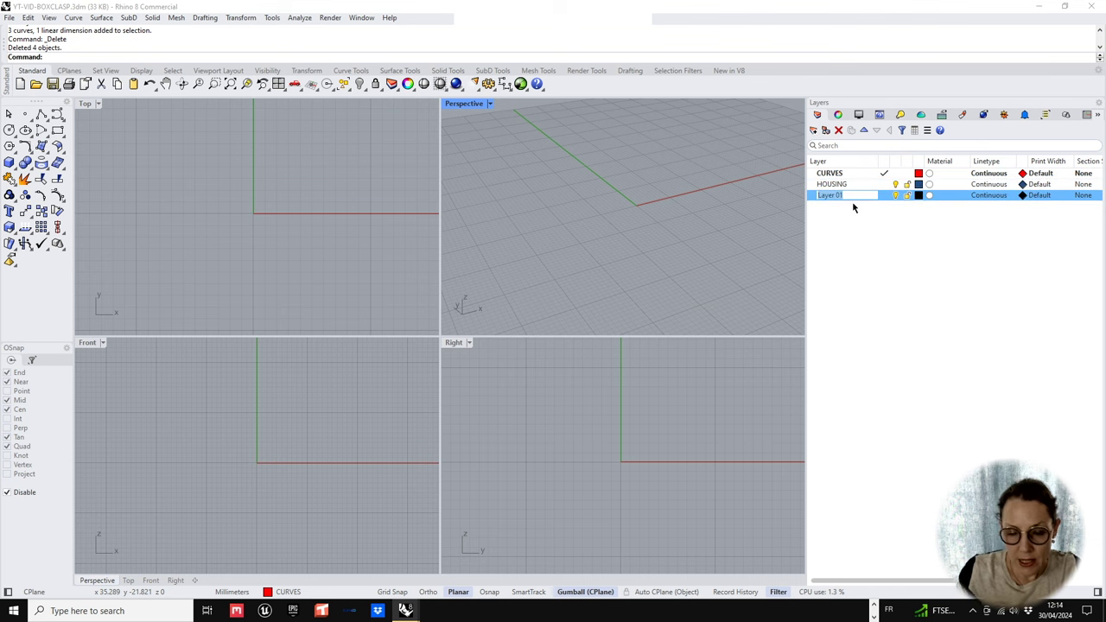
type("TONGUE")
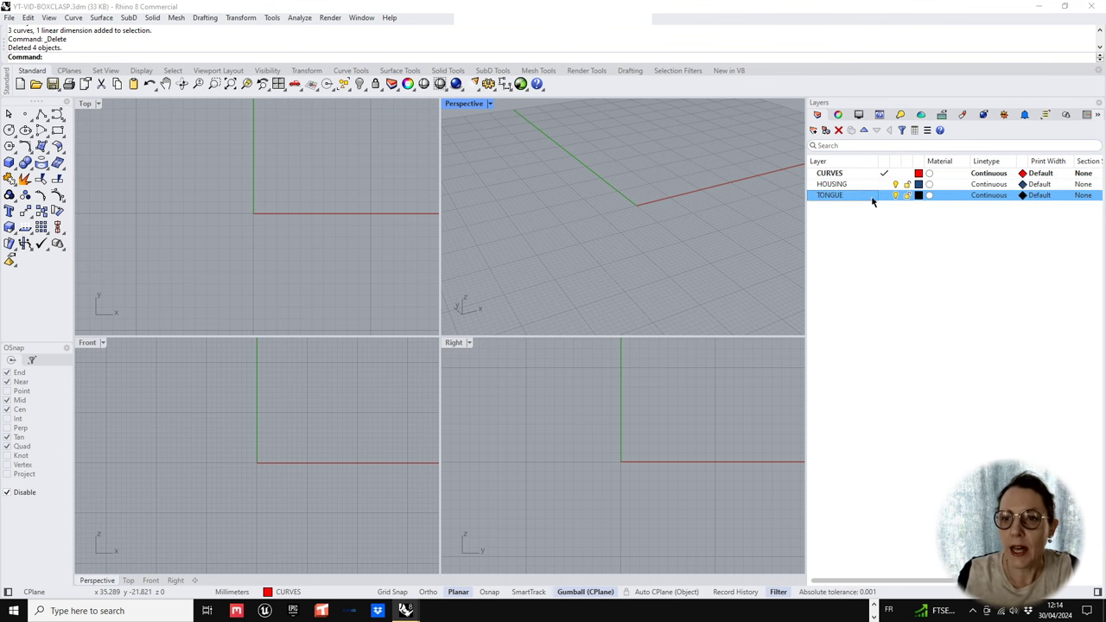
left_click(918, 196)
left_click(716, 298)
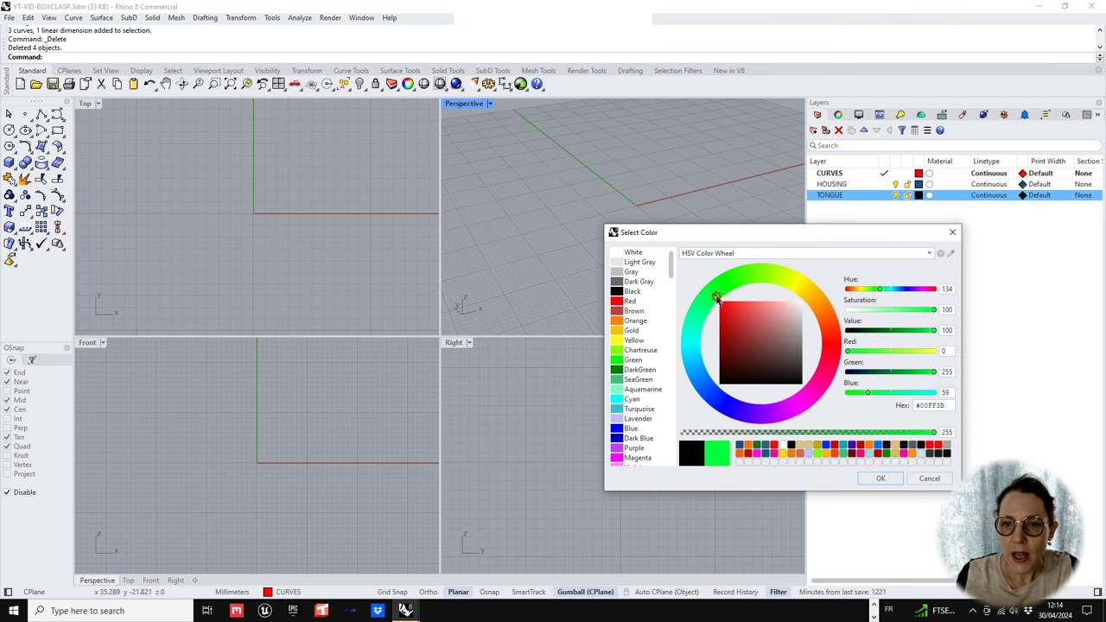
left_click(748, 343)
left_click(880, 478)
- Add a layer named TRIGGER and set its colour to orange, #D15E16
left_click(813, 131)
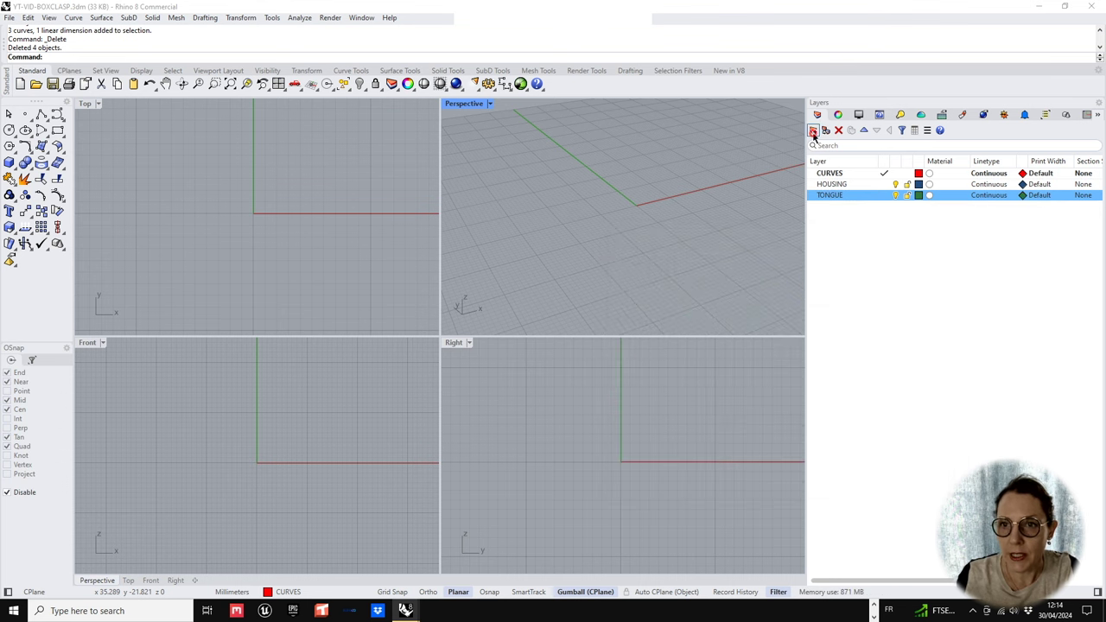
type("TRIGGER")
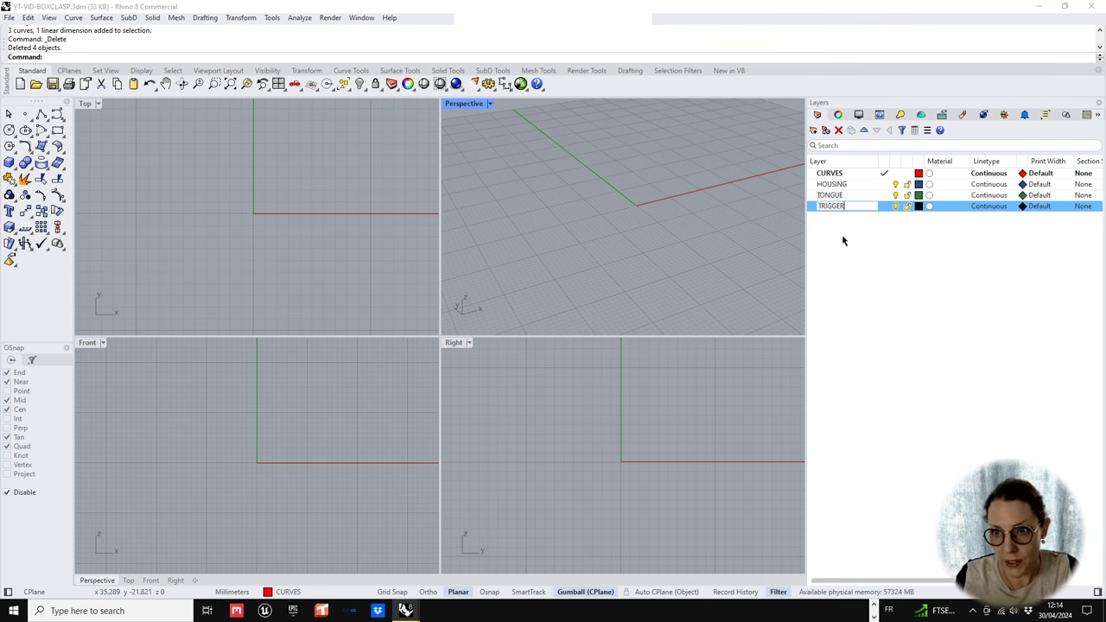
left_click(919, 206)
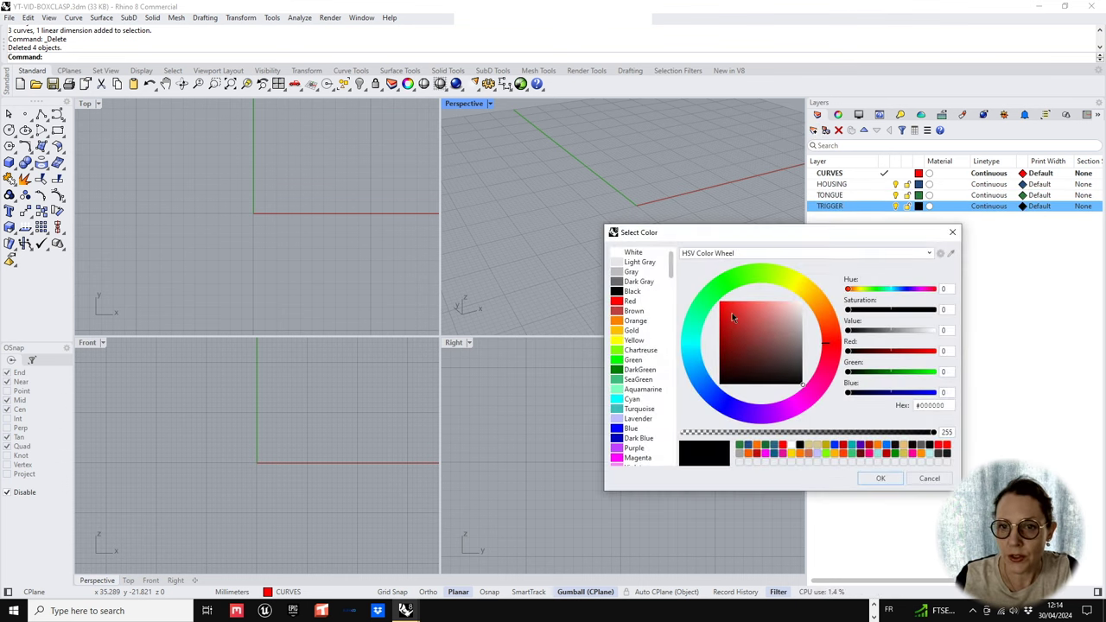
left_click(814, 309)
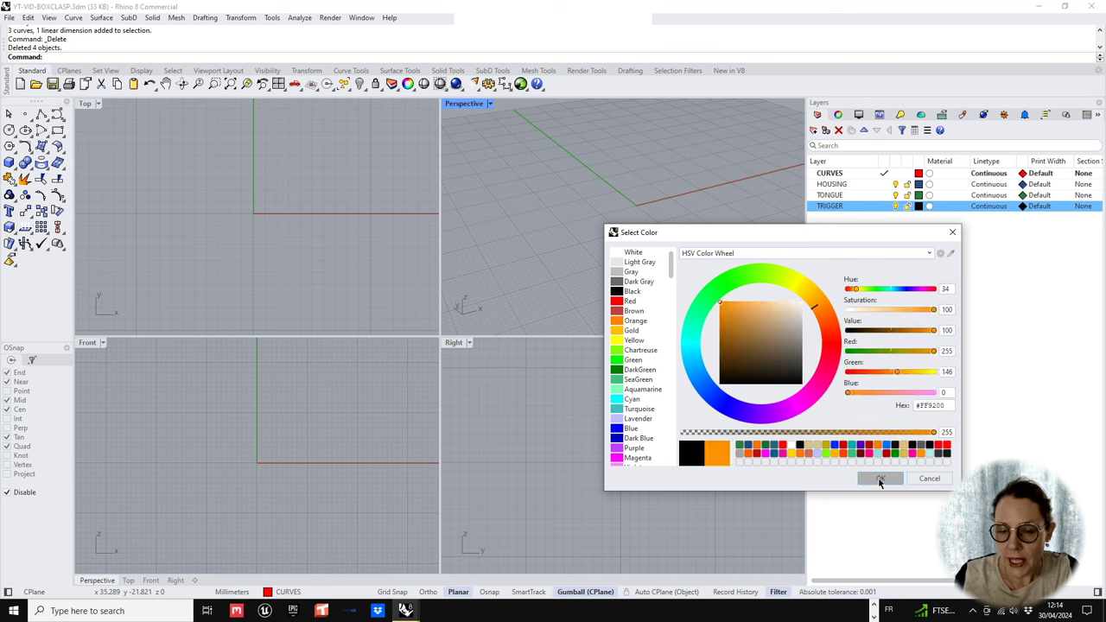
left_click_drag(820, 313, 823, 317)
left_click(728, 317)
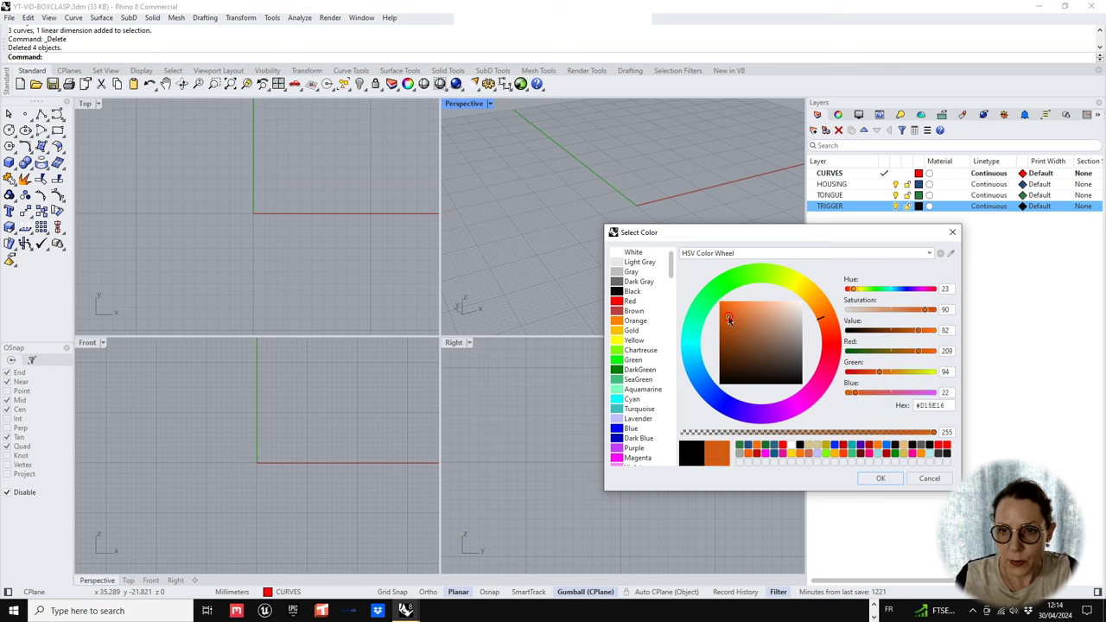
left_click(881, 478)
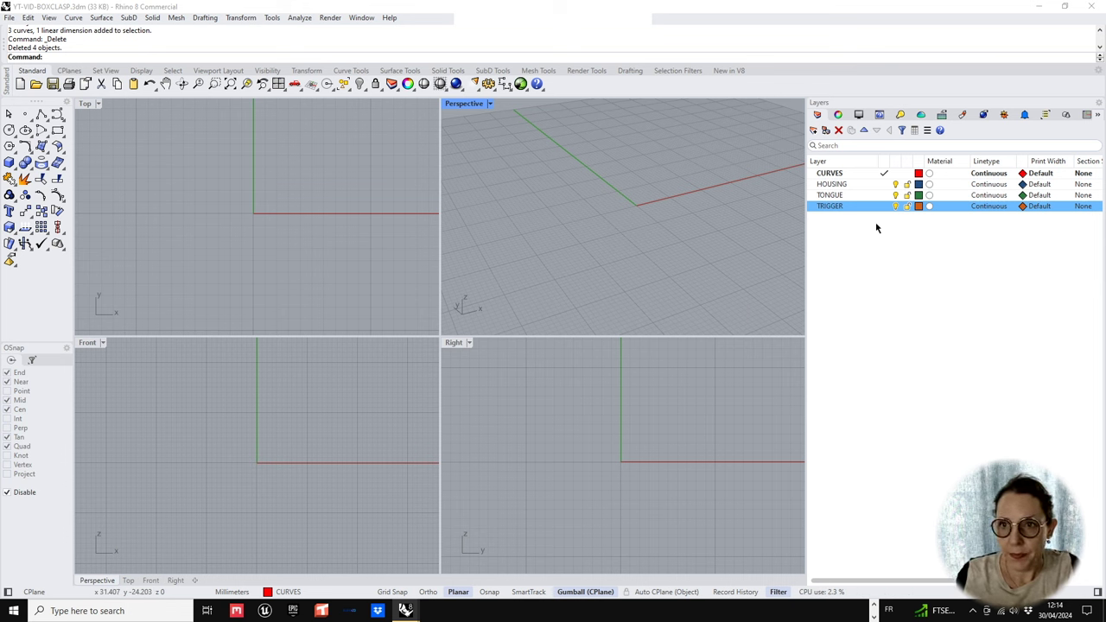
- Make HOUSING the current layer
right_click_drag(337, 271, 331, 257)
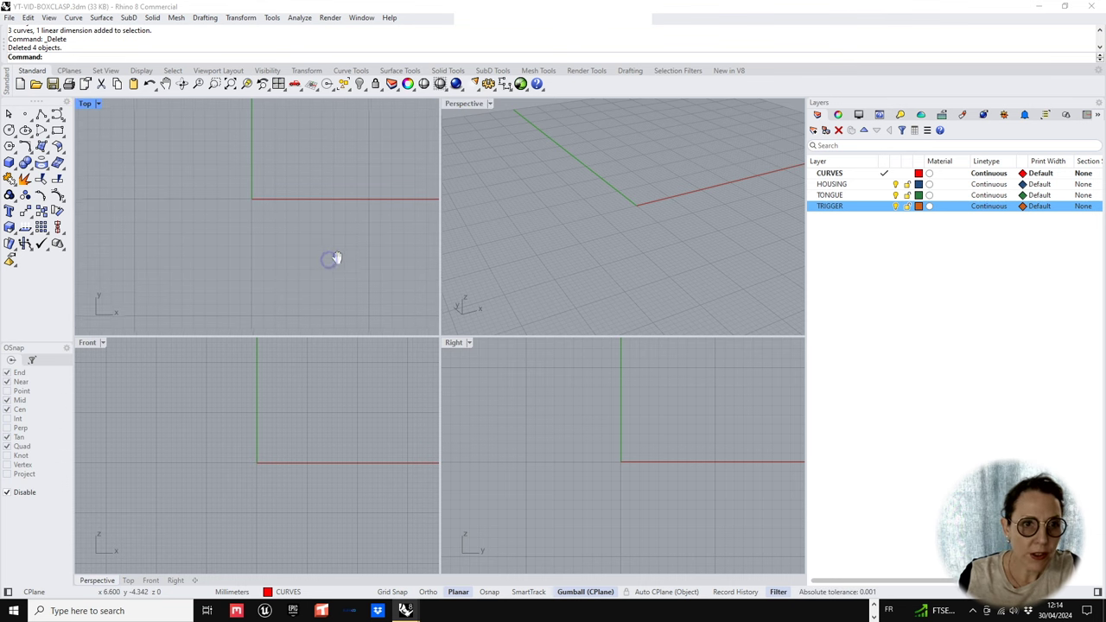
double_click(826, 185)
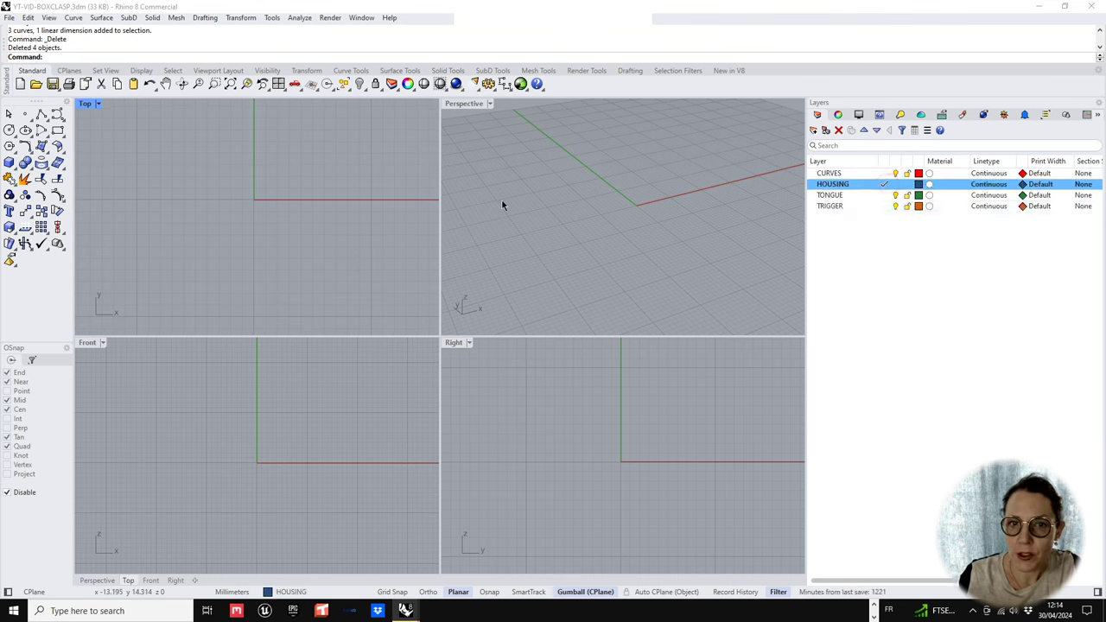
right_click_drag(340, 213, 344, 237)
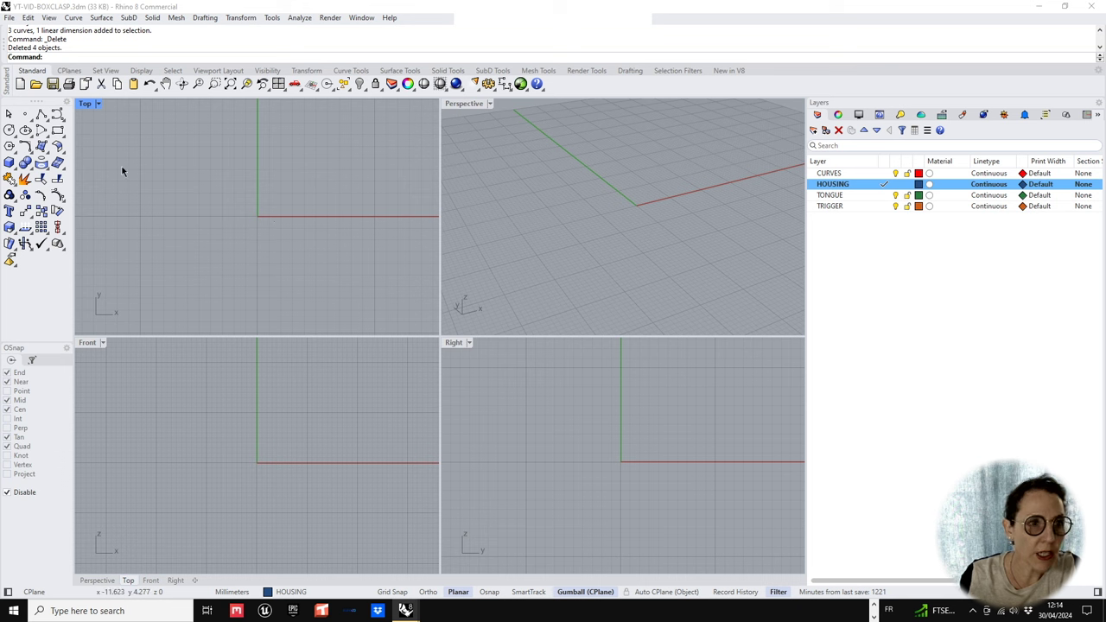
- Create a solid box with its base centred on the origin, 15 mm long, 10 mm wide and 4.5 mm high
left_click(9, 162)
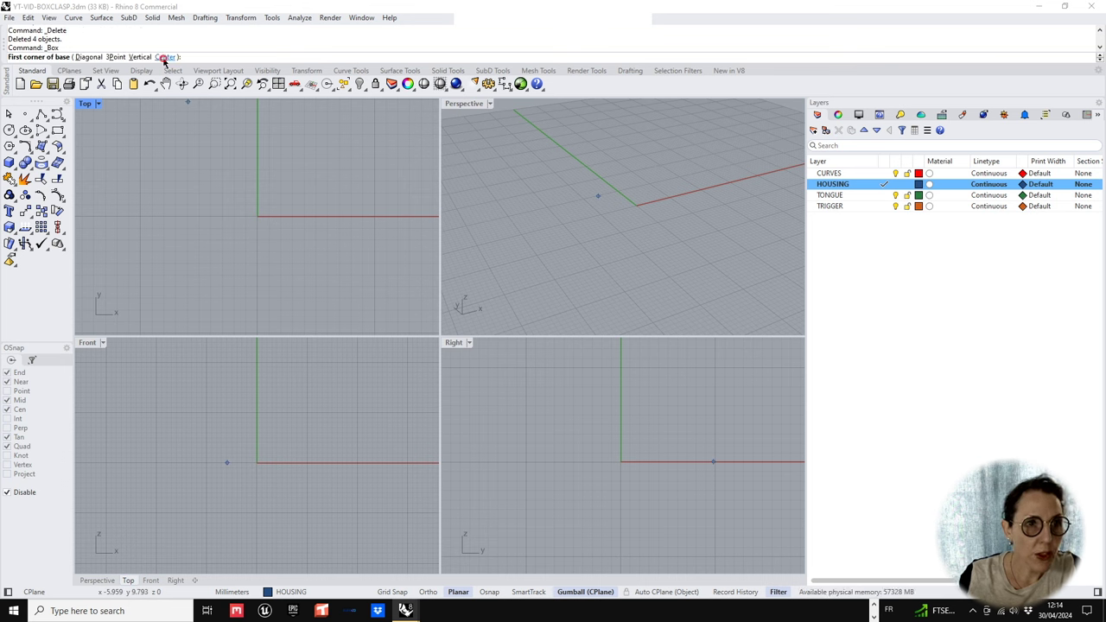
left_click(165, 57)
type("0")
key("Return")
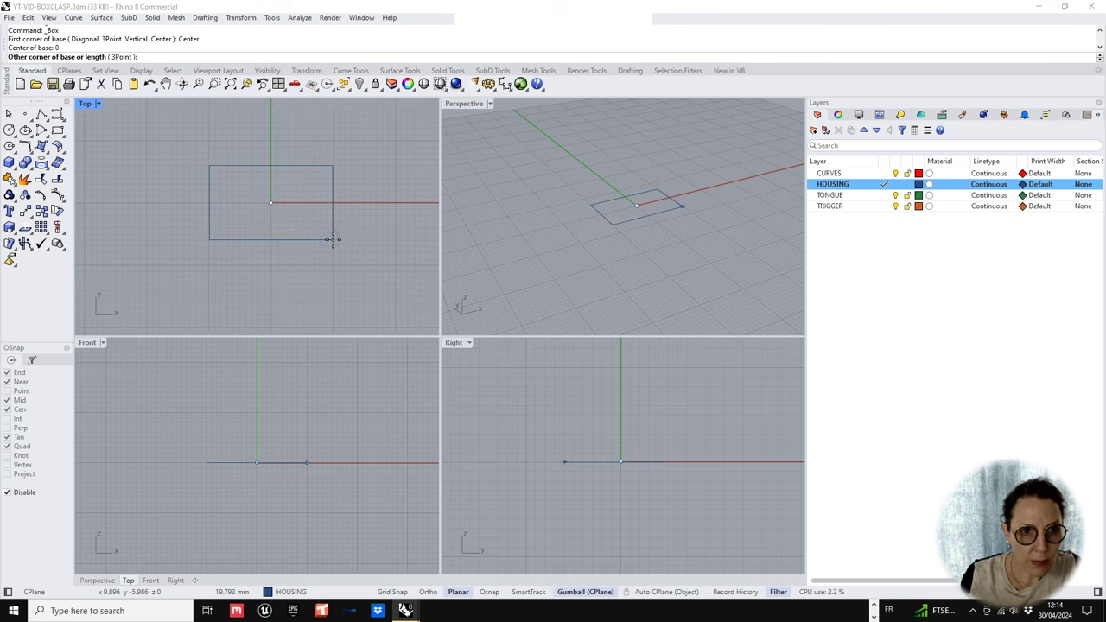
type("15")
key("Return")
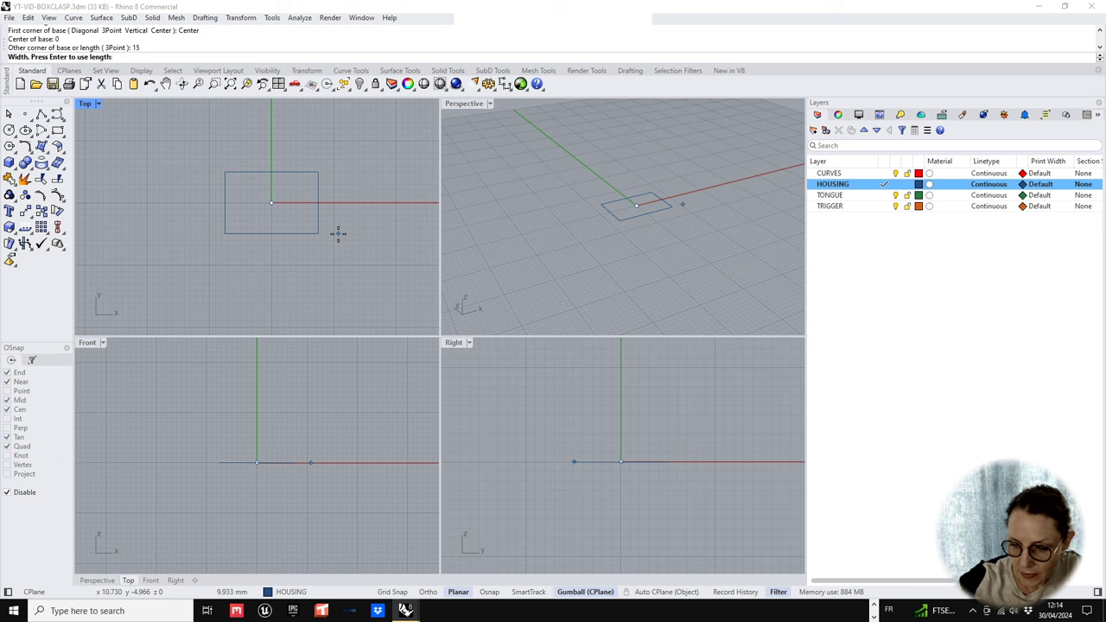
type("10")
key("Return")
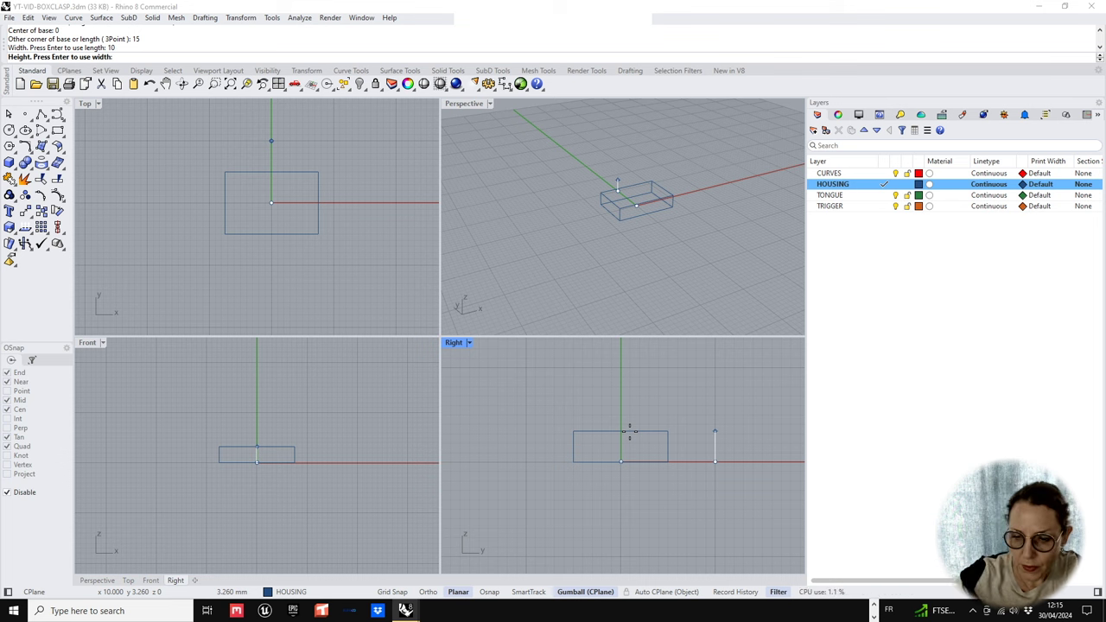
type("4")
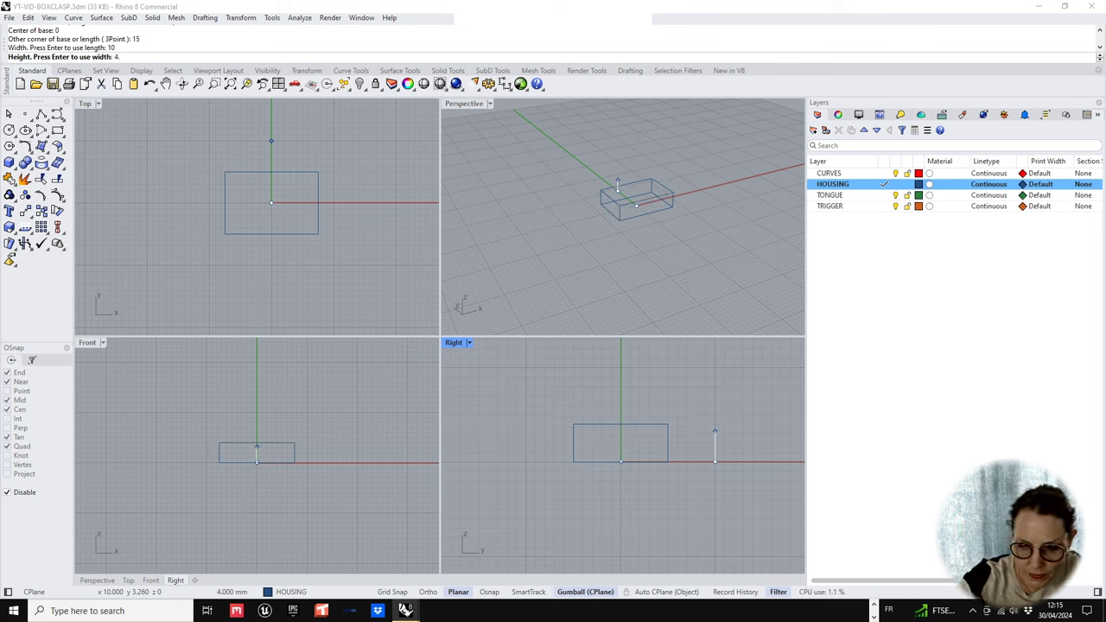
type(".5")
key("Return")
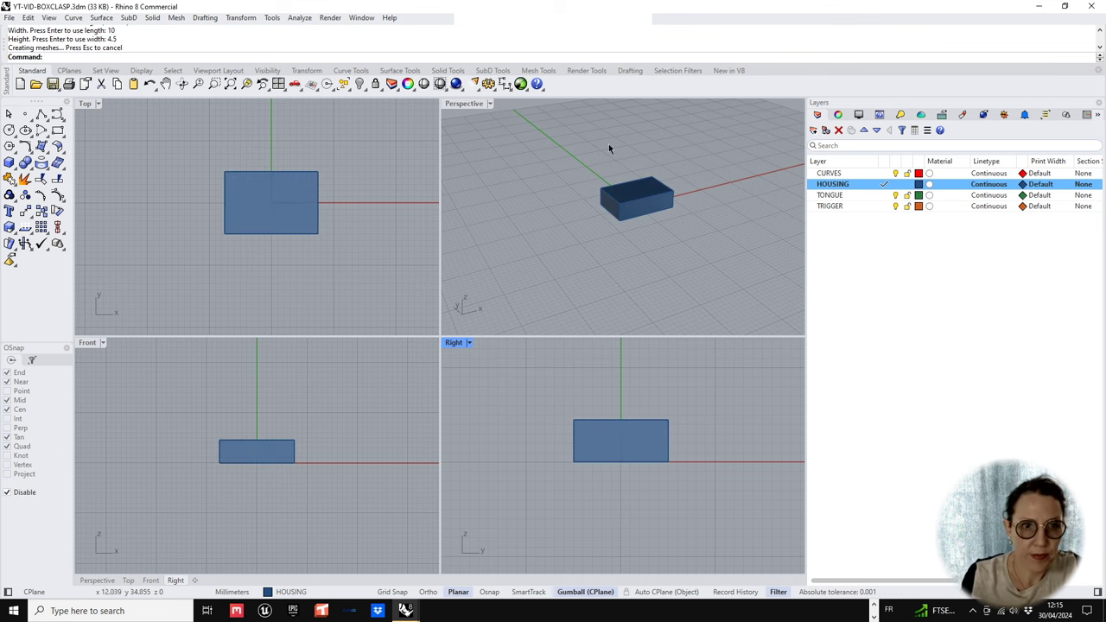
- Shell the housing box with a 0.7 mm wall thickness, removing the short end face on its negative X side
right_click_drag(608, 144, 606, 249)
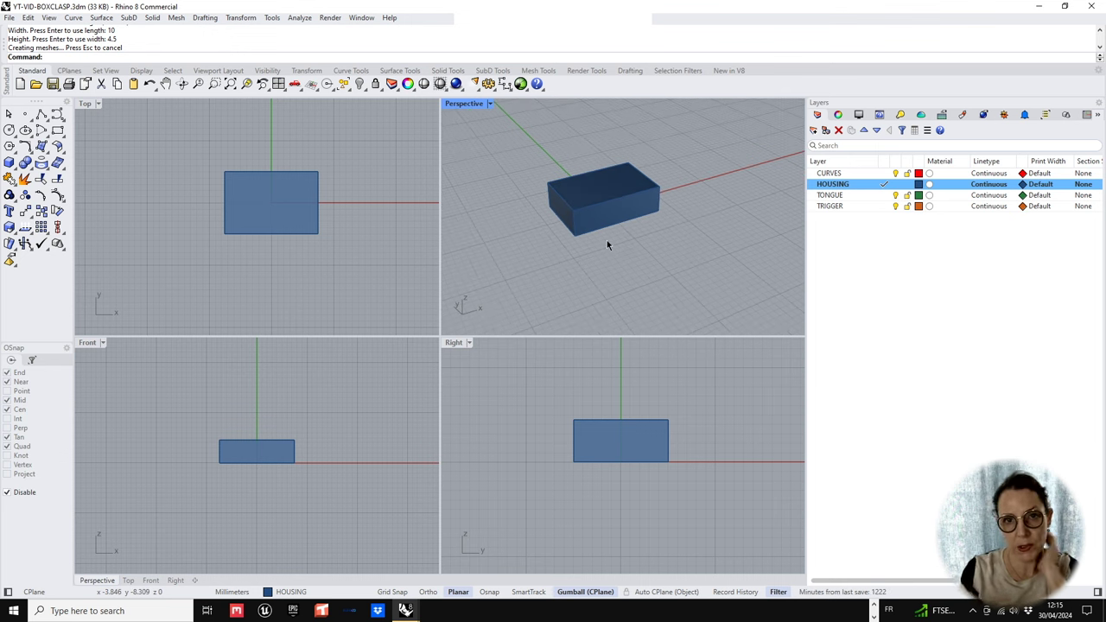
right_click_drag(613, 243, 620, 222)
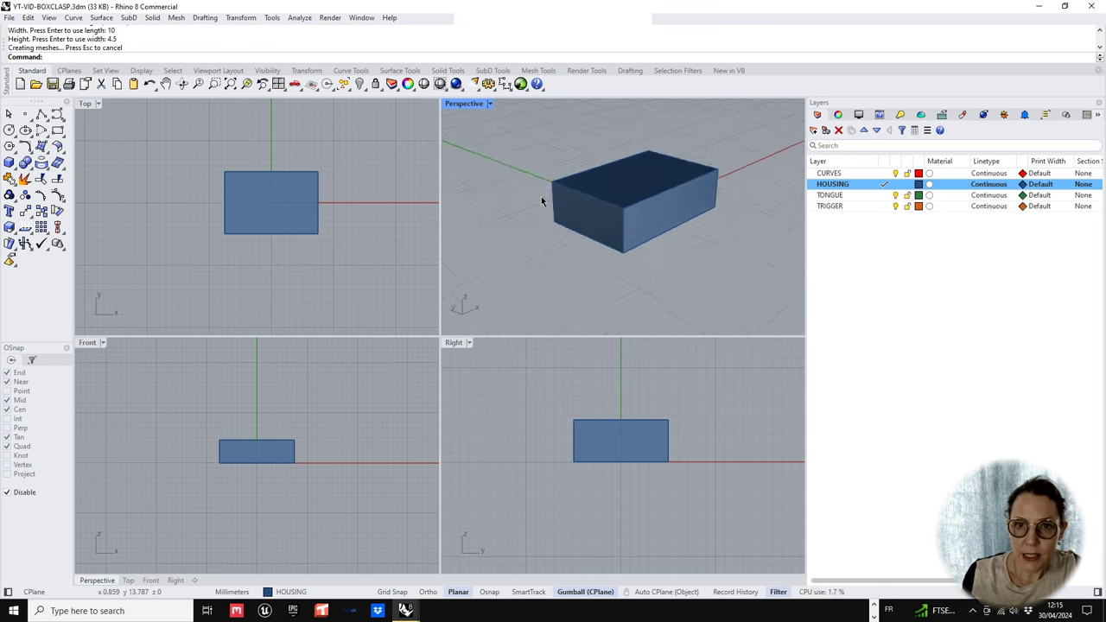
left_click(26, 167)
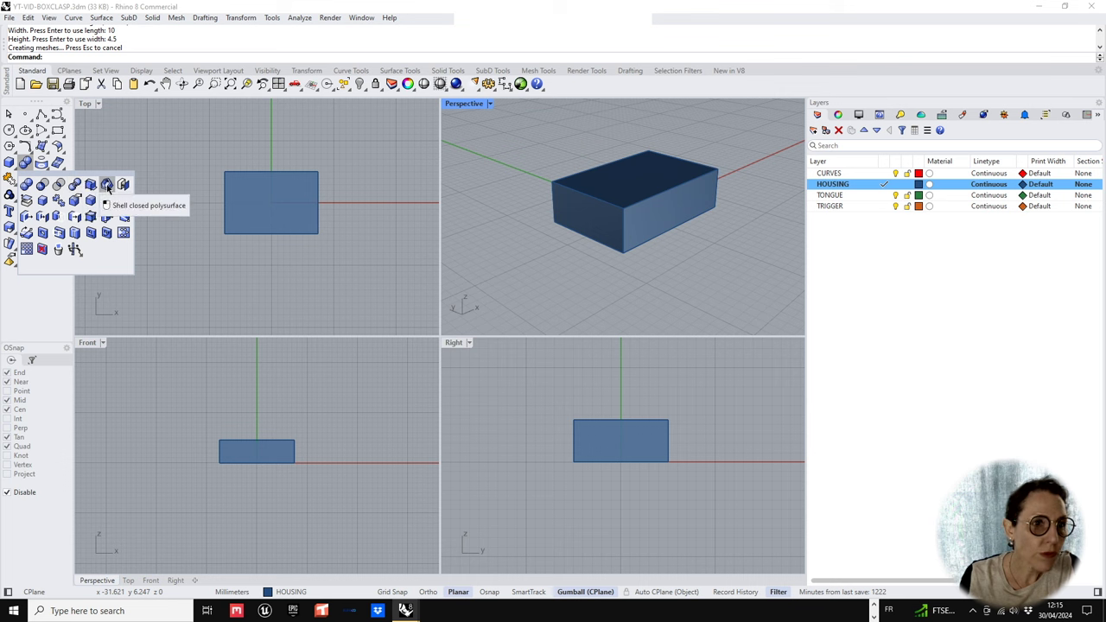
left_click(122, 183)
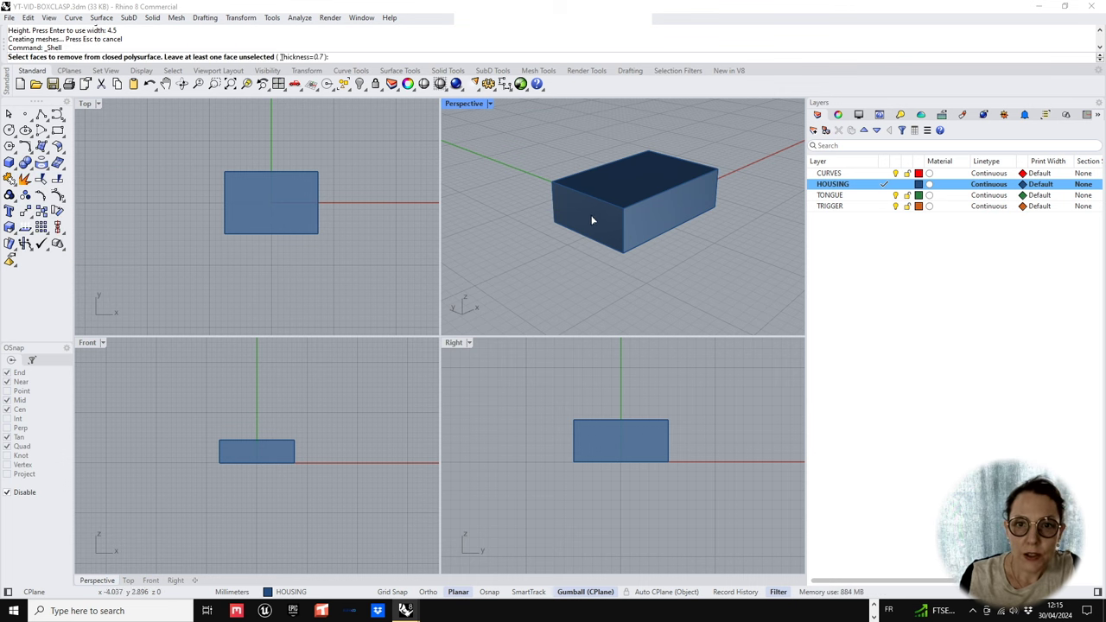
left_click(597, 219)
right_click_drag(576, 222, 613, 239)
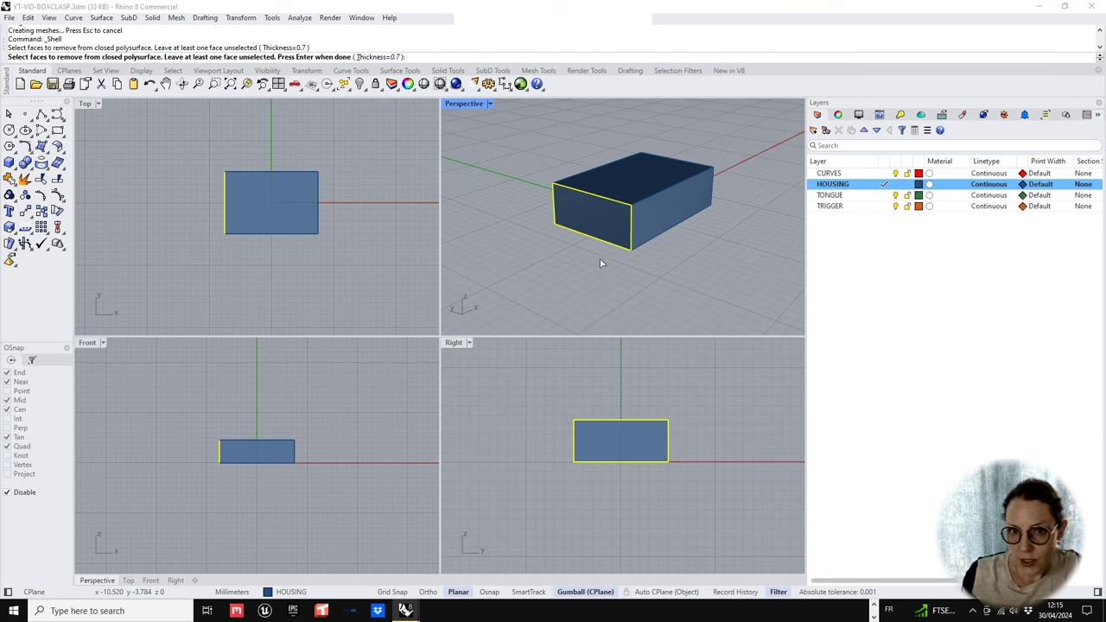
key("Return")
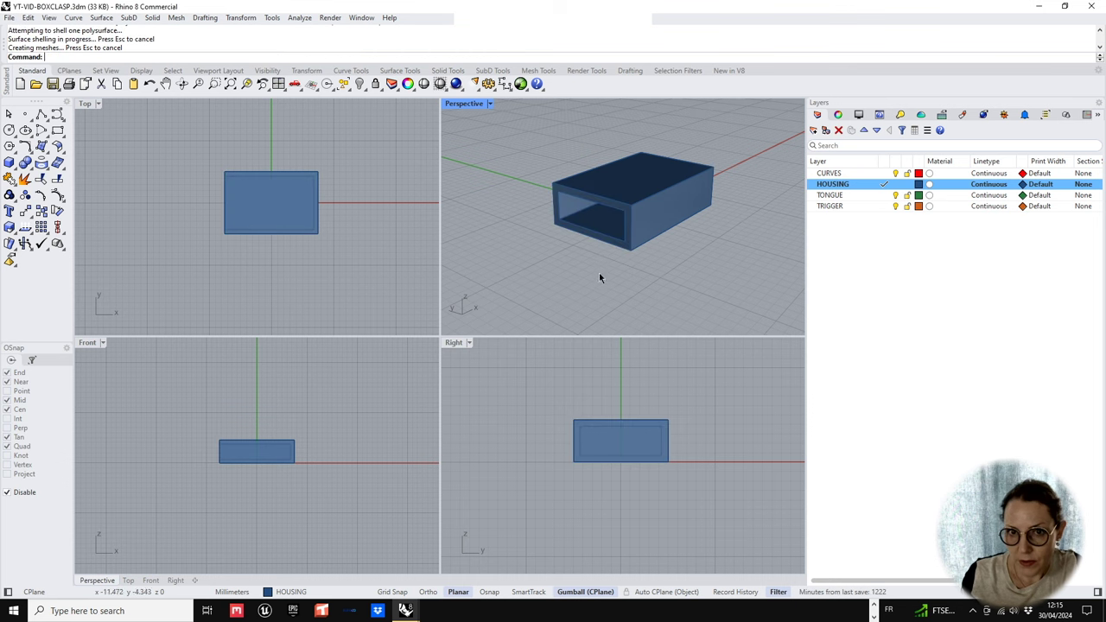
right_click_drag(600, 273, 645, 224)
- Turn on object snaps for placing a box from its base centre
left_click(222, 217)
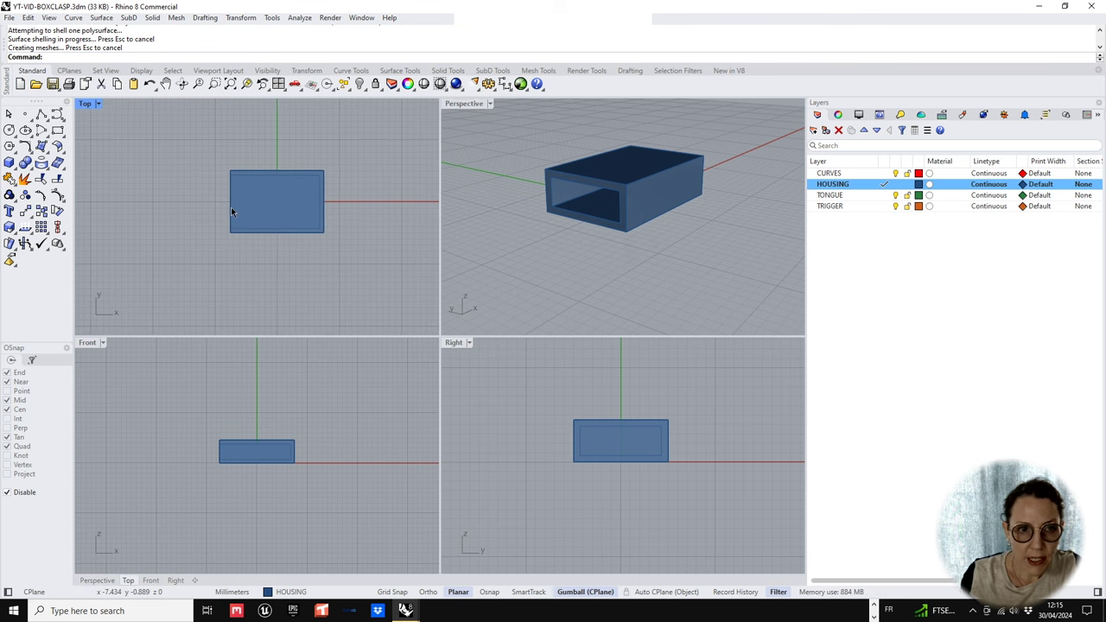
scroll(231, 208, "up", 3)
scroll(231, 208, "up", 2)
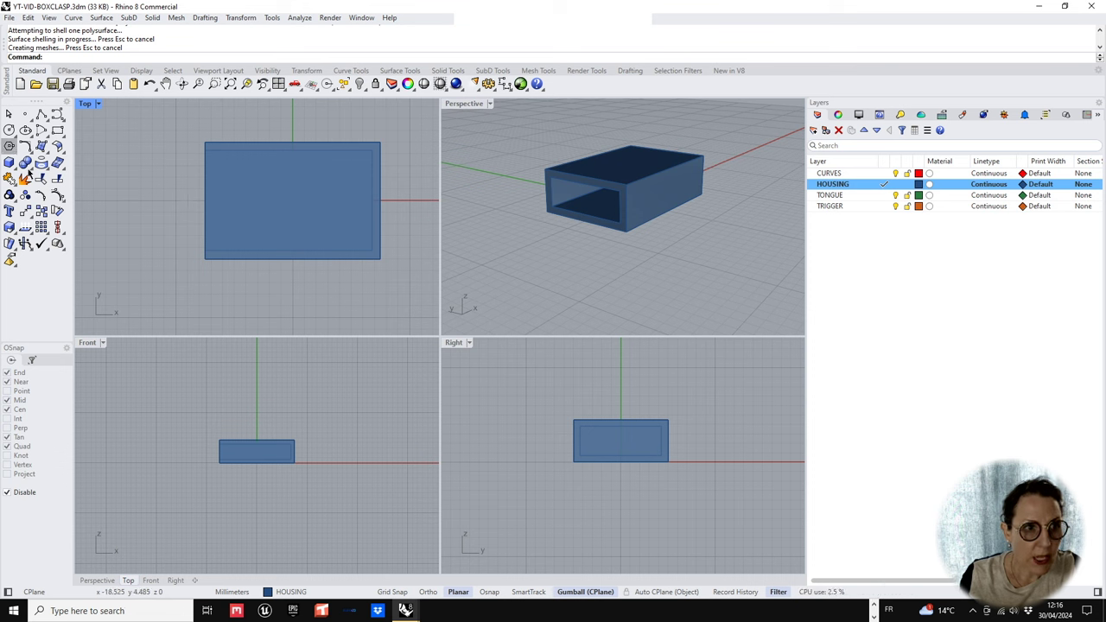
left_click(9, 161)
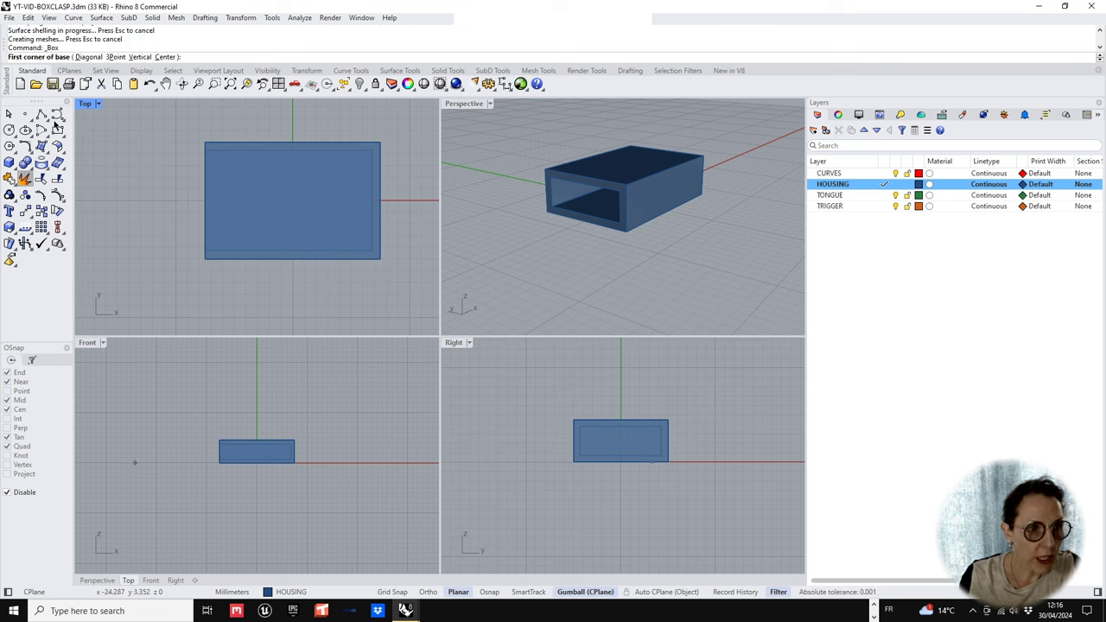
left_click(164, 57)
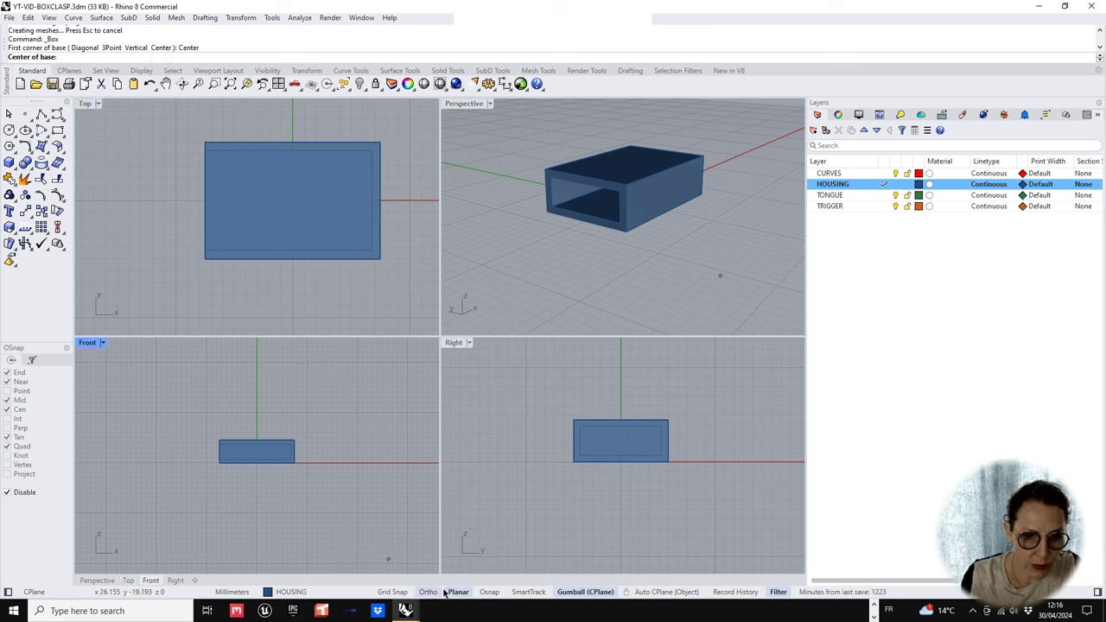
left_click(489, 591)
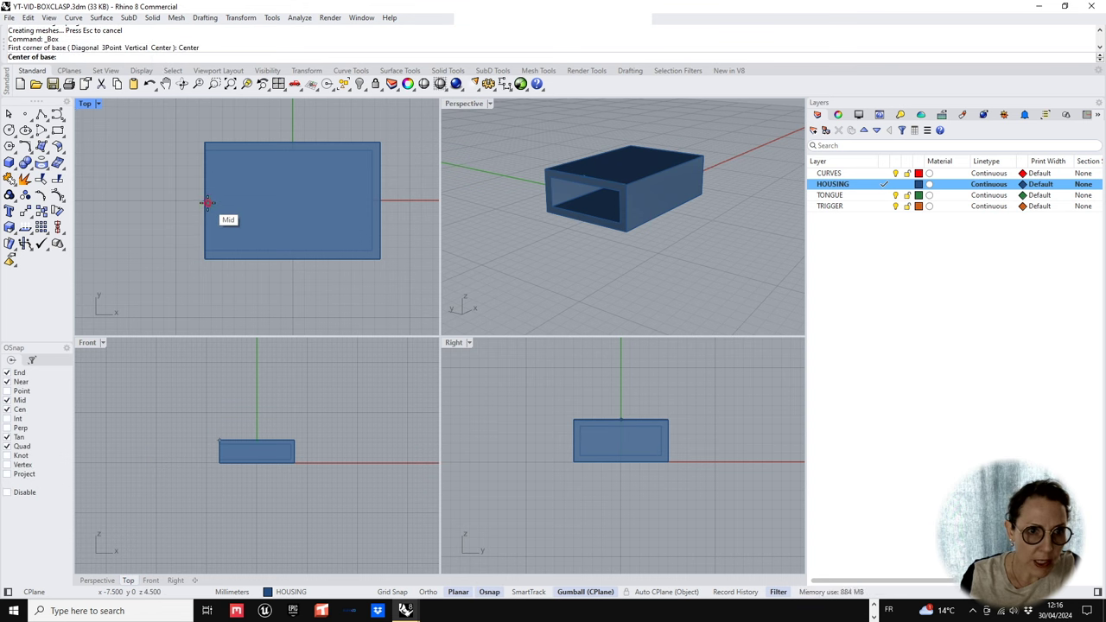
left_click(208, 209)
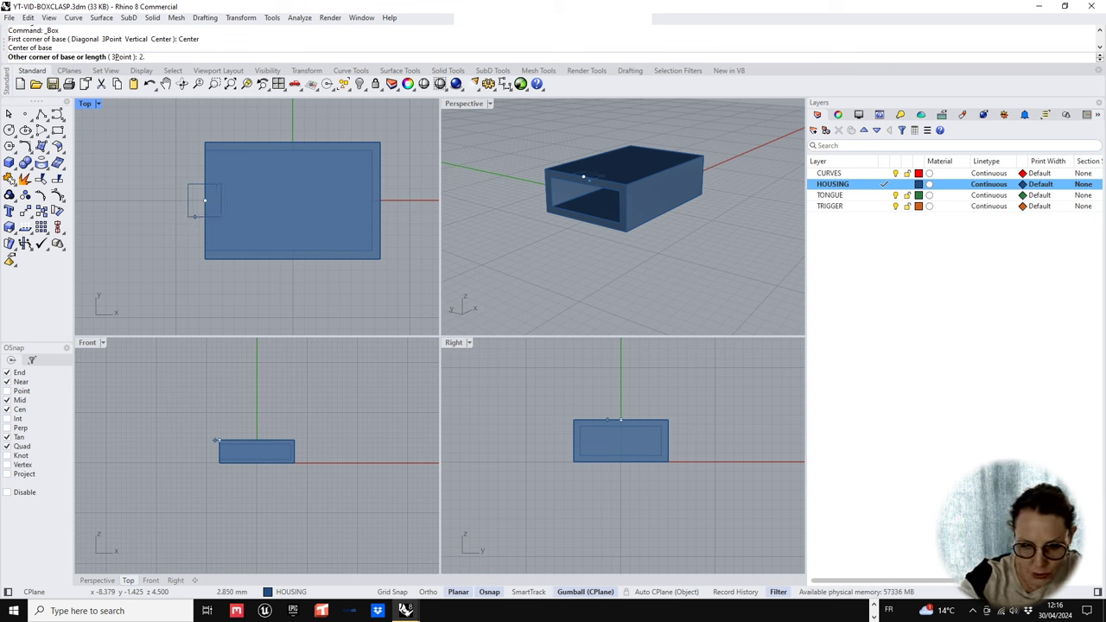
key("Return")
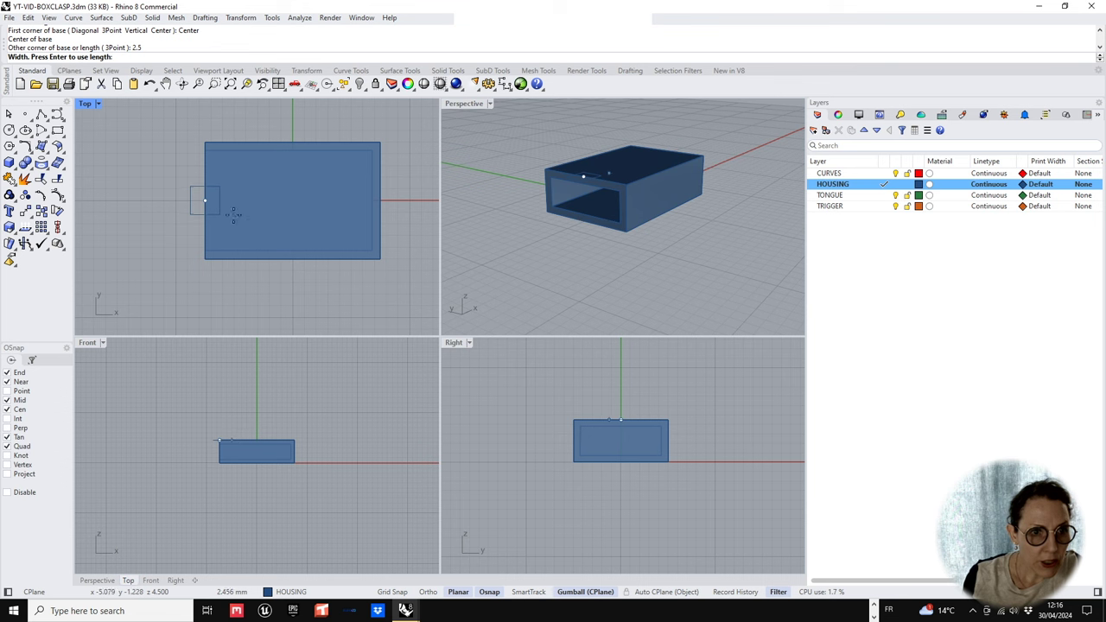
key("Escape")
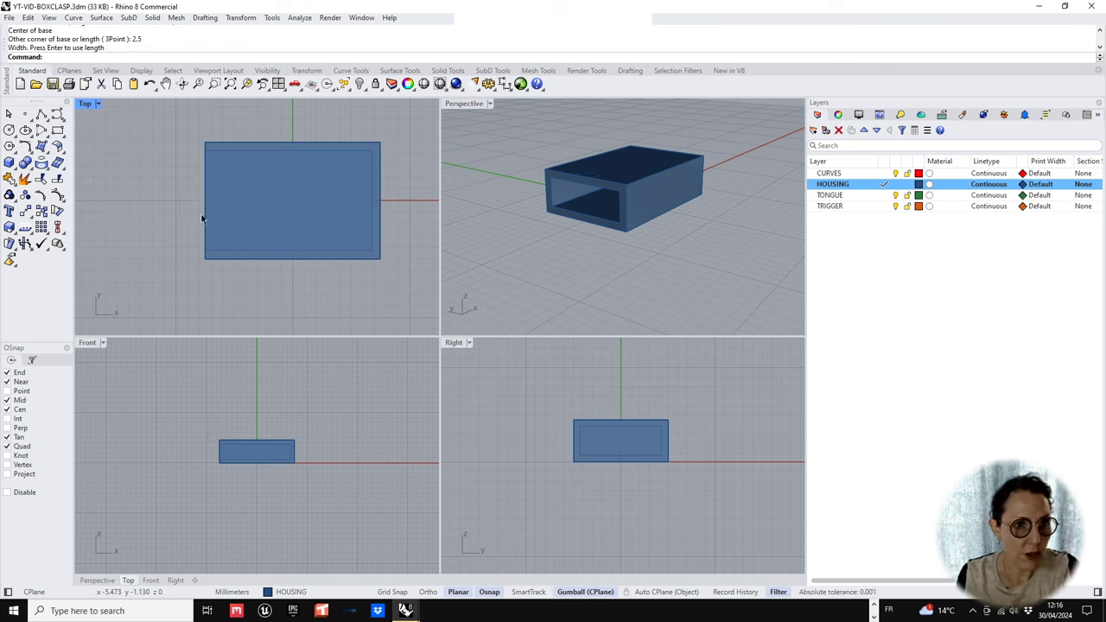
key("Return")
left_click(202, 202)
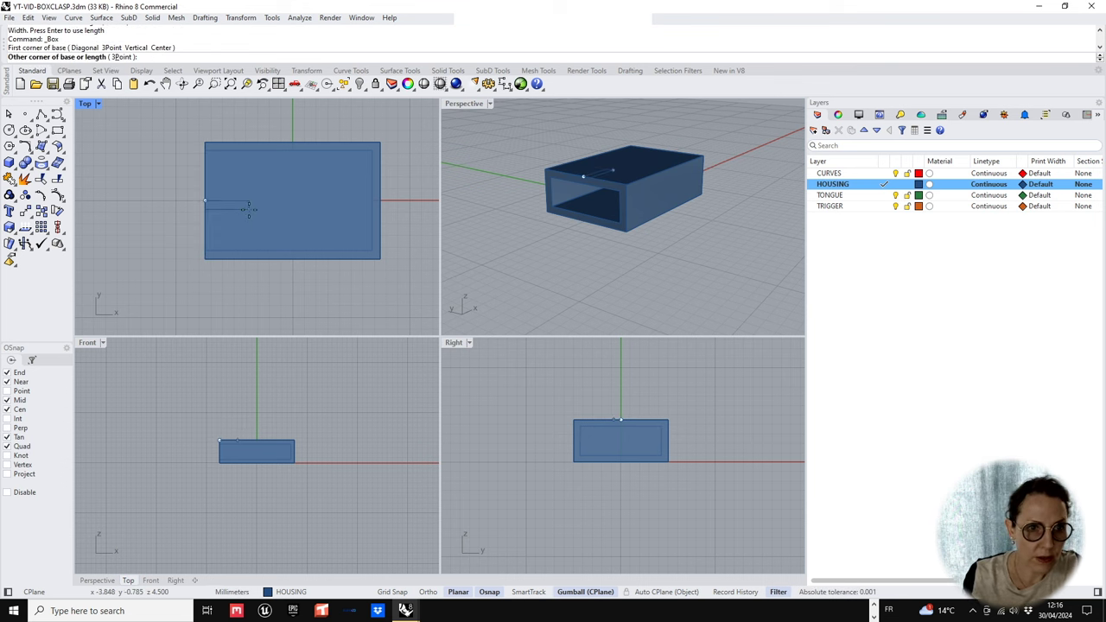
key("Escape")
- Create a box centred on the midpoint of the housing's top edge at the open end, 4 mm long and 2.5 mm wide, rising above the housing
key("Return")
left_click(165, 56)
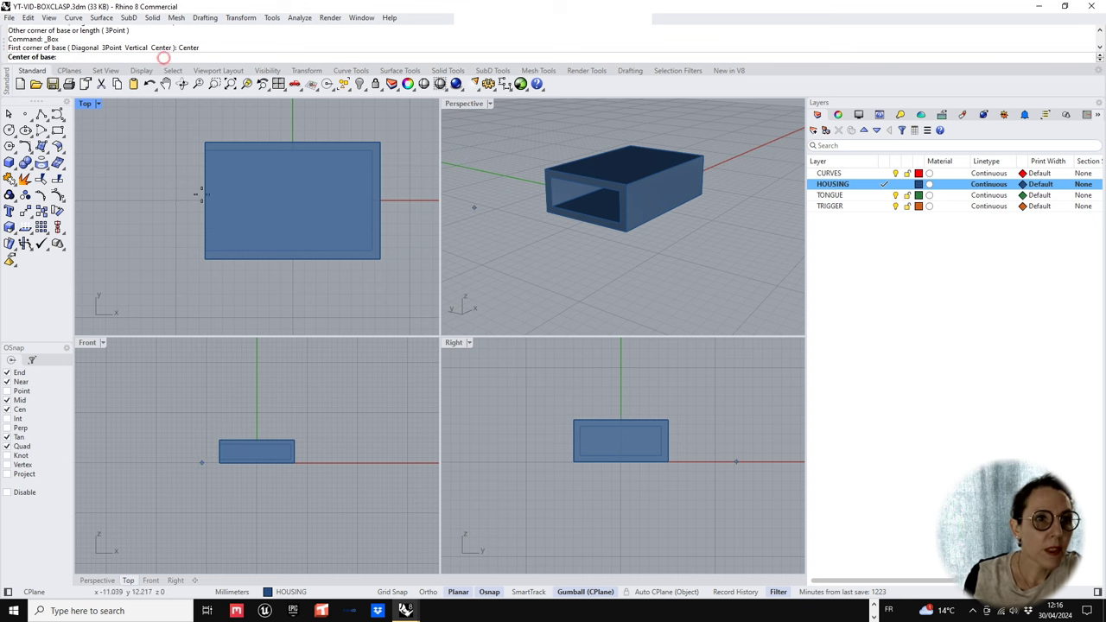
left_click(205, 200)
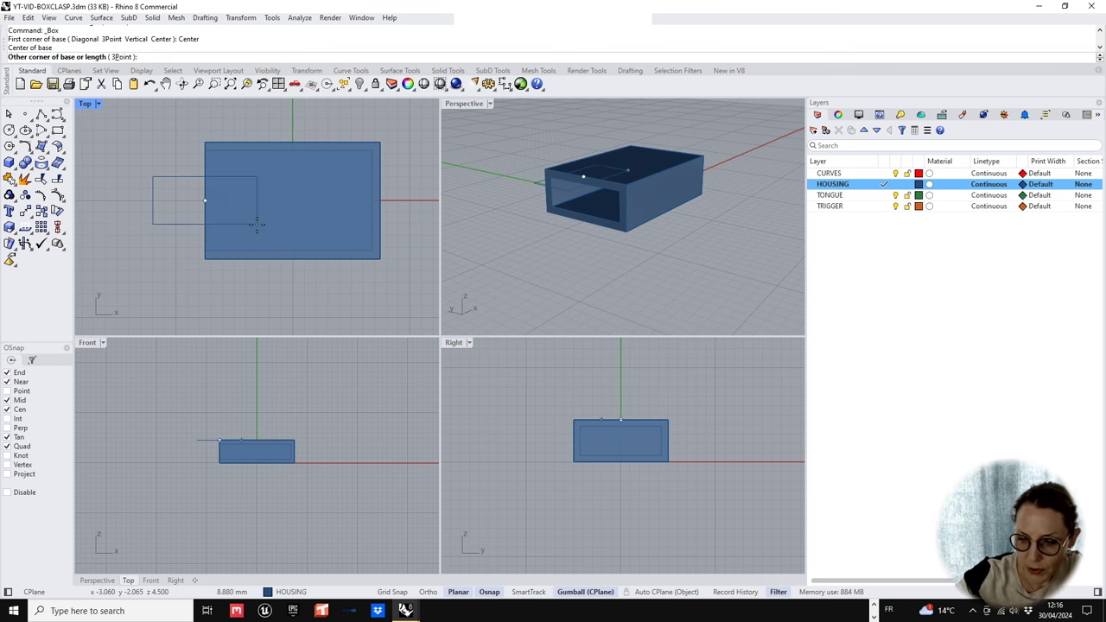
type("4")
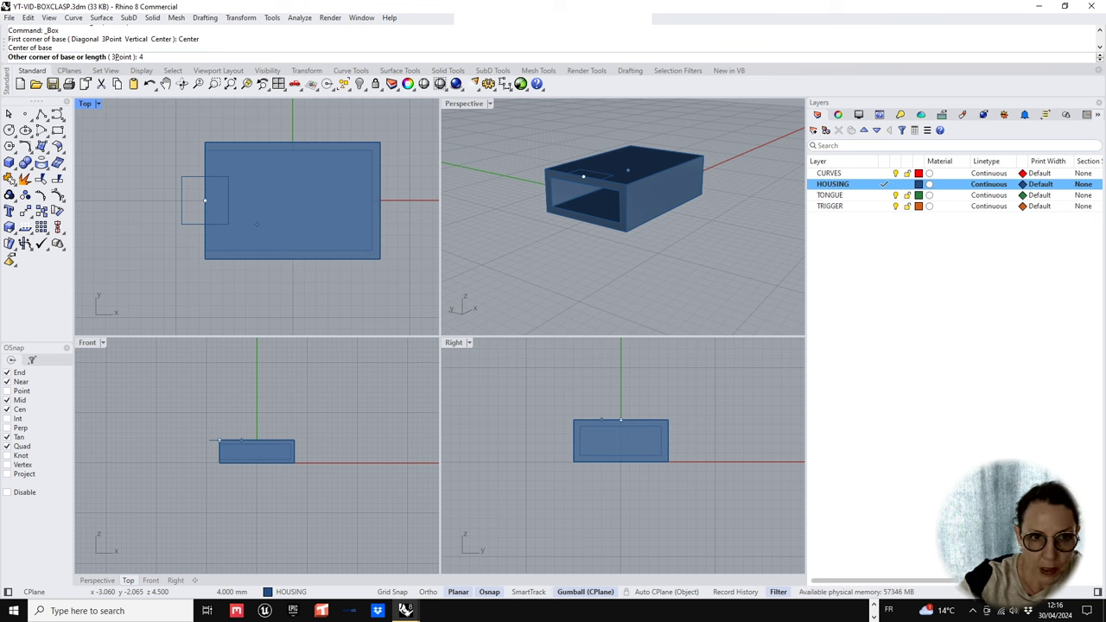
key("Return")
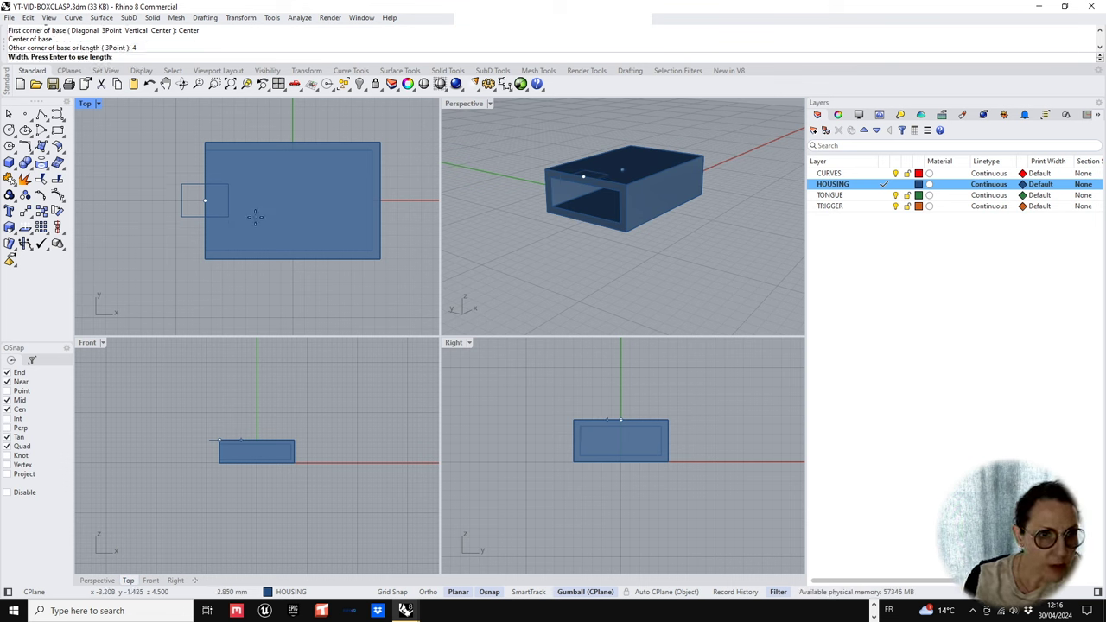
type("2.5")
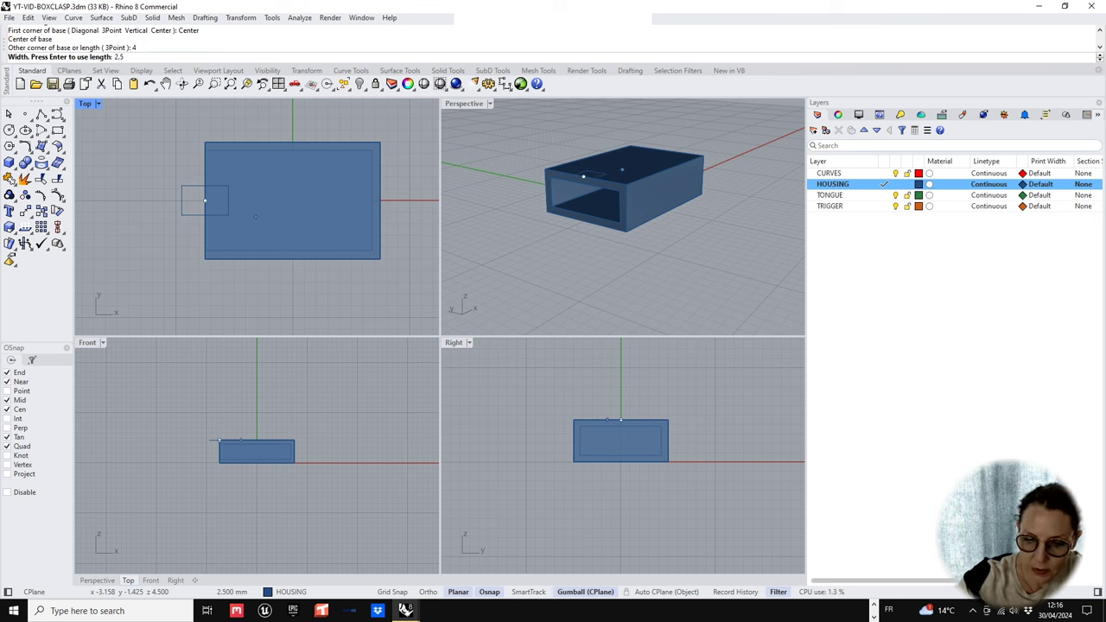
key("Return")
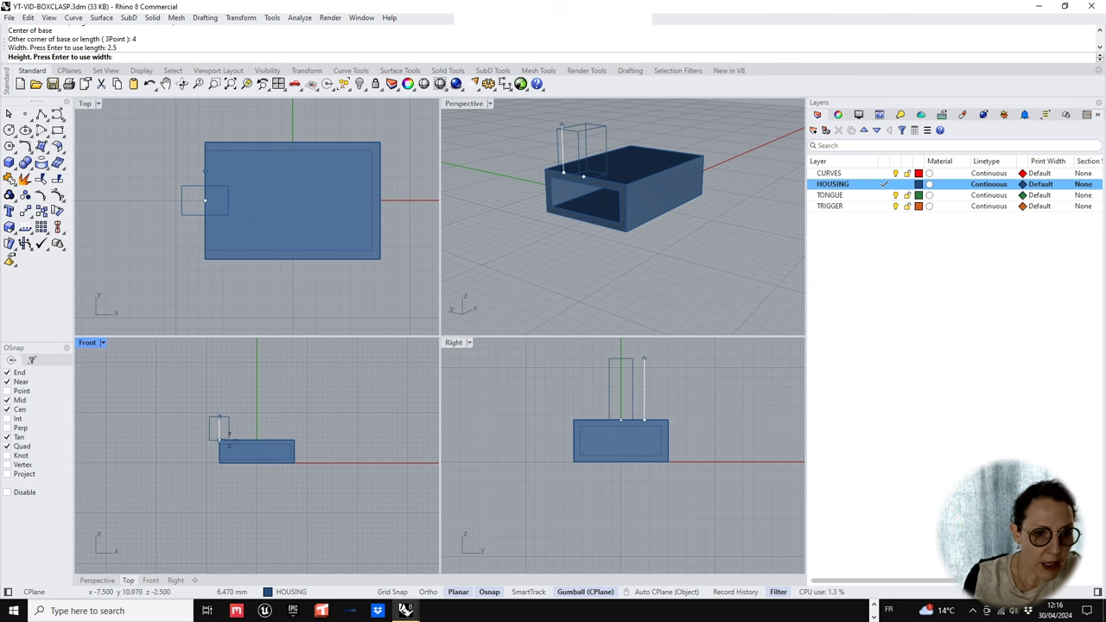
left_click(226, 420)
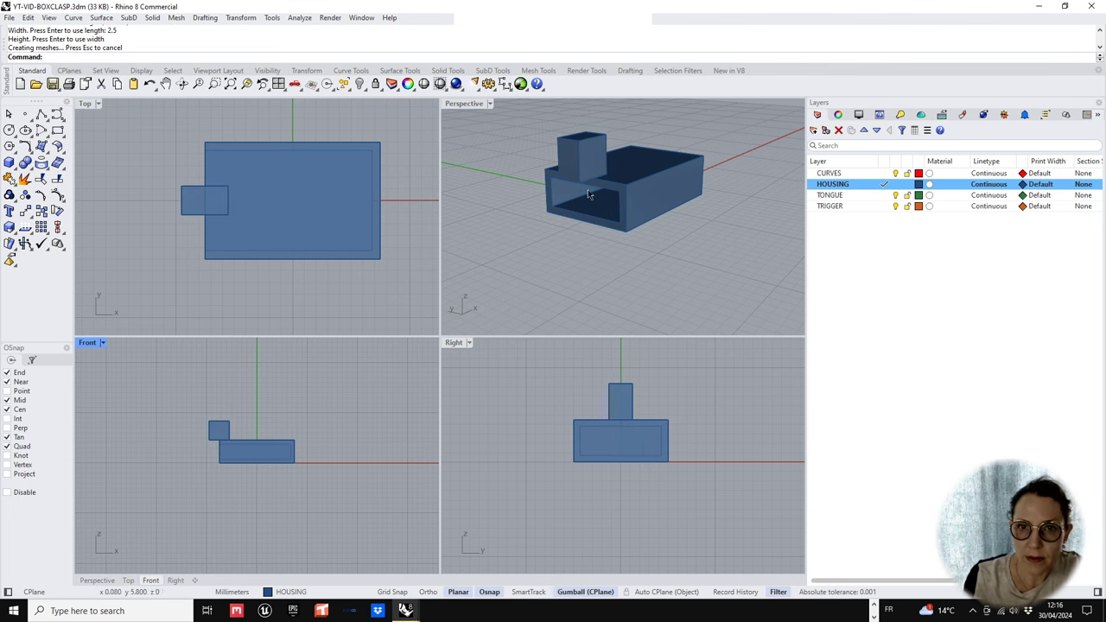
- Lower the small box through the housing's top wall and move it inward until its outer face aligns with the open end
scroll(588, 194, "up", 5)
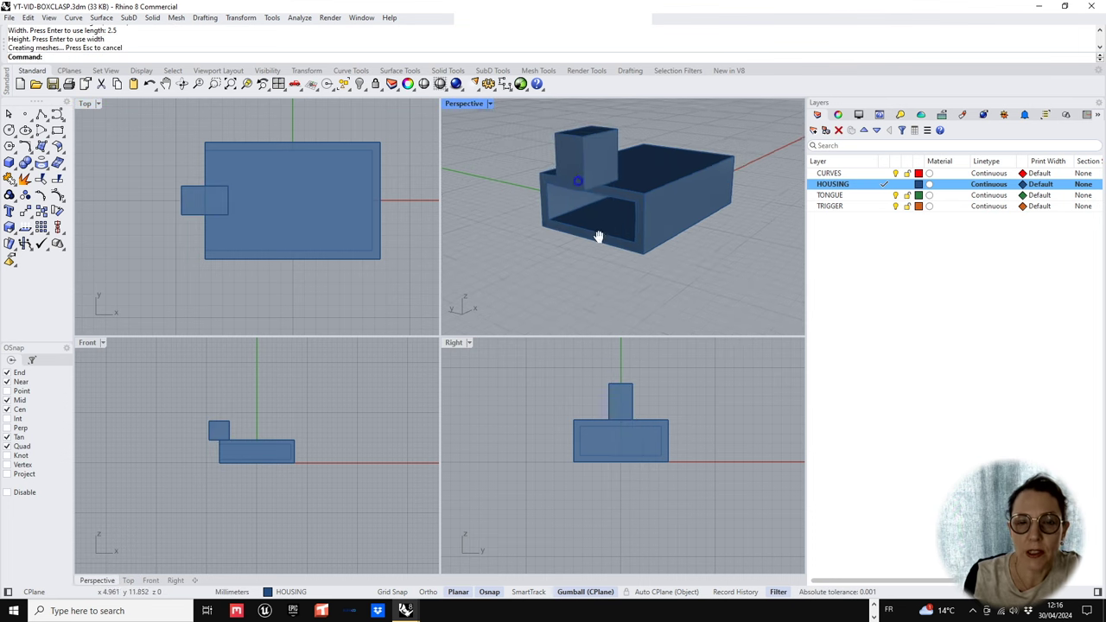
left_click(607, 158)
left_click_drag(607, 158, 607, 204)
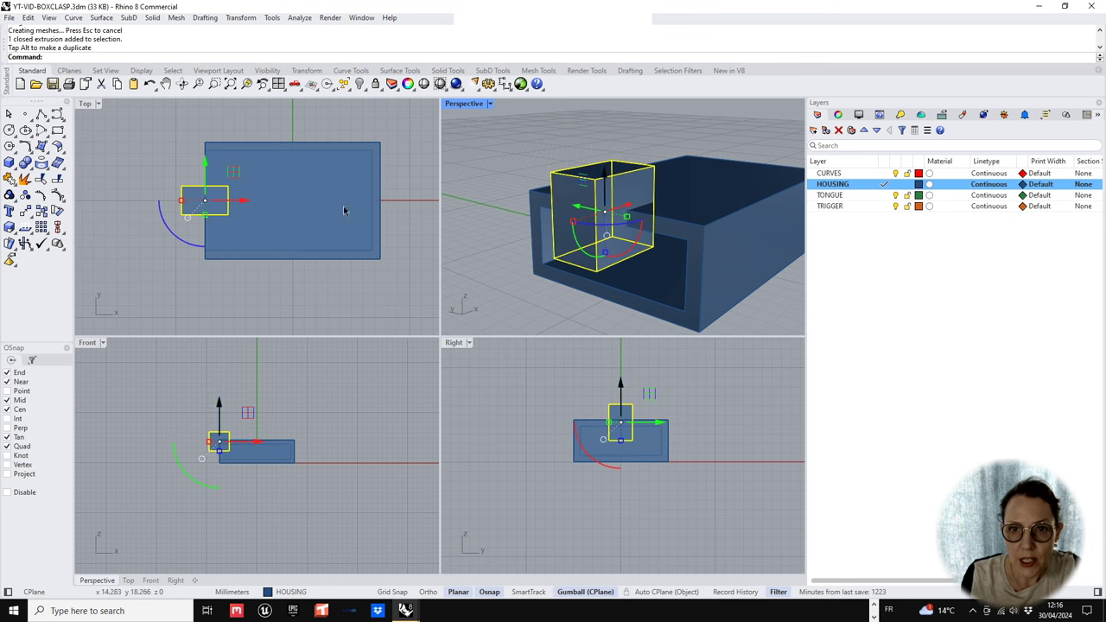
scroll(207, 215, "up", 5)
left_click_drag(240, 186, 294, 188)
scroll(293, 246, "down", 2)
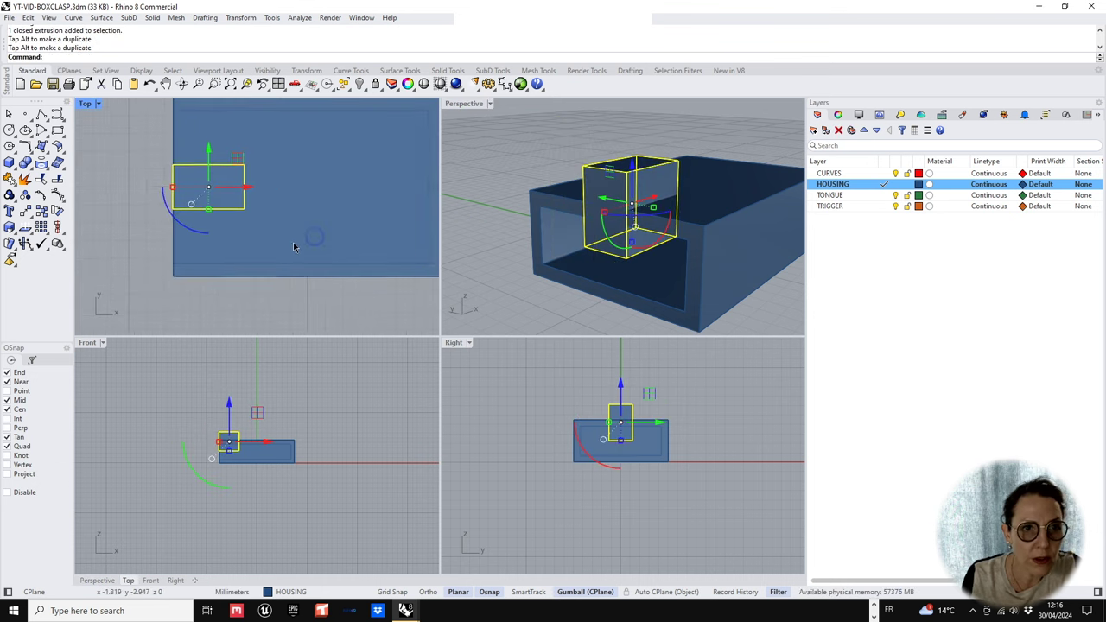
- Stretch the small box slightly along its length so it protrudes just past the housing's open end
scroll(654, 226, "down", 4)
right_click_drag(666, 231, 585, 236)
scroll(585, 237, "up", 4)
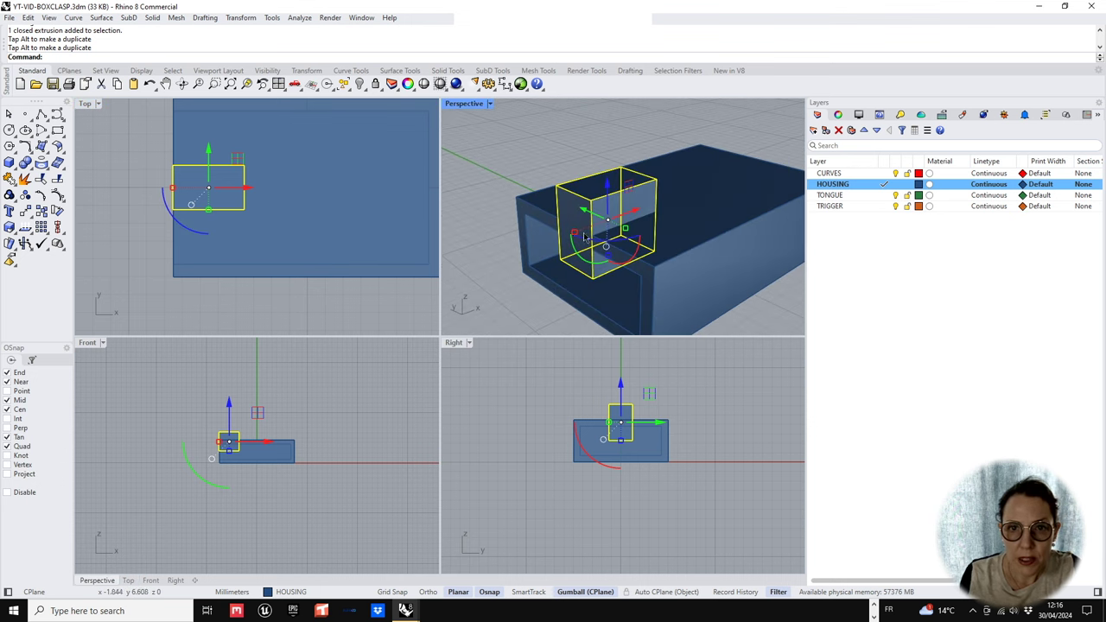
left_click_drag(575, 232, 571, 233)
left_click_drag(635, 213, 635, 214)
- Subtract the small box from the housing with Boolean Difference to cut a notch in the top wall, keeping the cutter
scroll(626, 230, "down", 7)
right_click_drag(622, 233, 615, 250)
scroll(159, 202, "down", 6)
right_click_drag(218, 223, 249, 230)
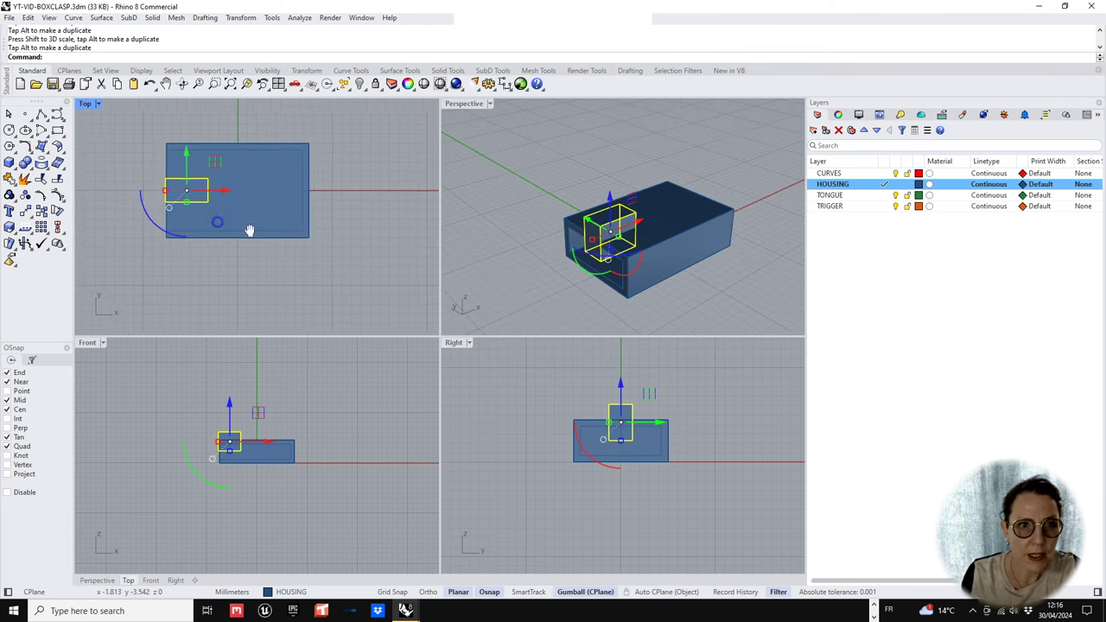
scroll(249, 229, "up", 3)
left_click(669, 208)
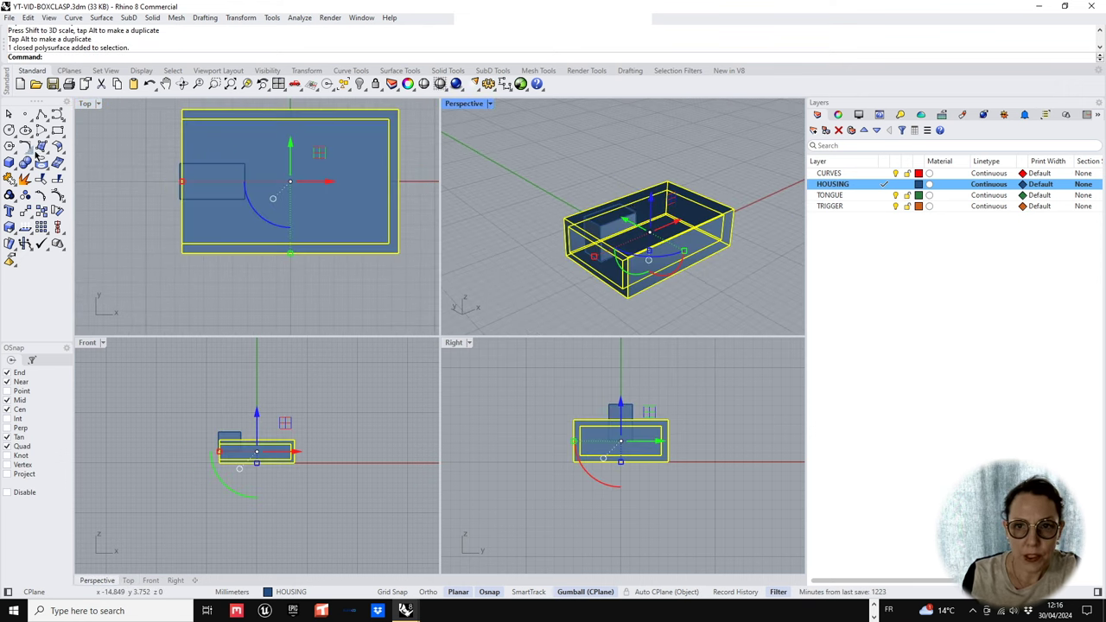
left_click(38, 166)
left_click(41, 182)
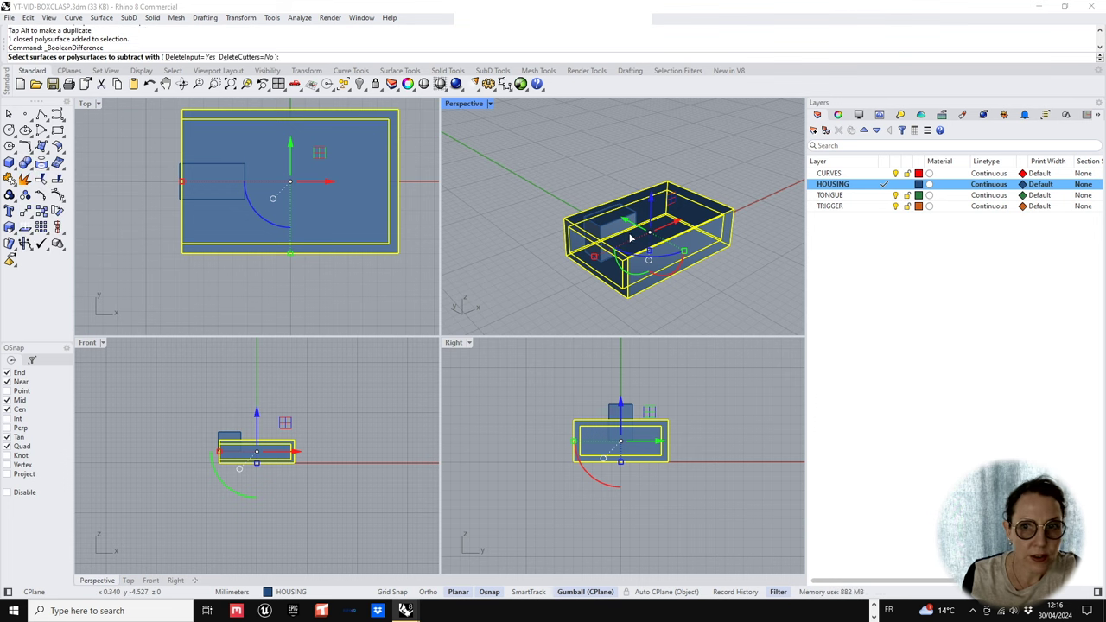
left_click(687, 274)
key("Return")
left_click(687, 275)
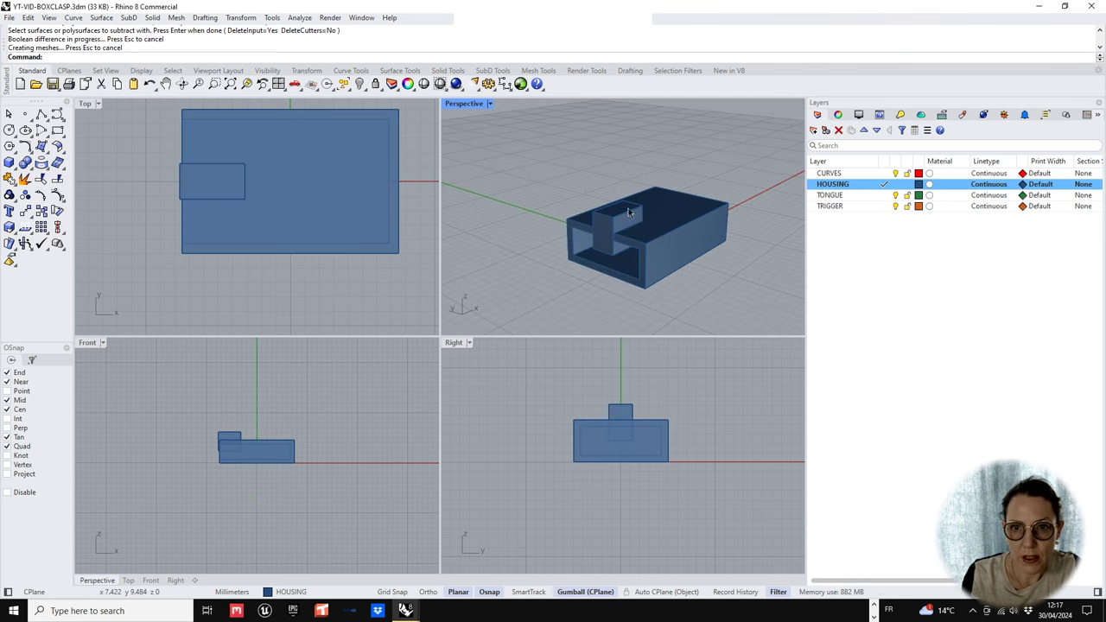
- Delete the small cutter box from the housing's notch
left_click(630, 215)
key("Delete")
scroll(661, 239, "down", 4)
right_click_drag(662, 239, 641, 276)
scroll(662, 231, "up", 4)
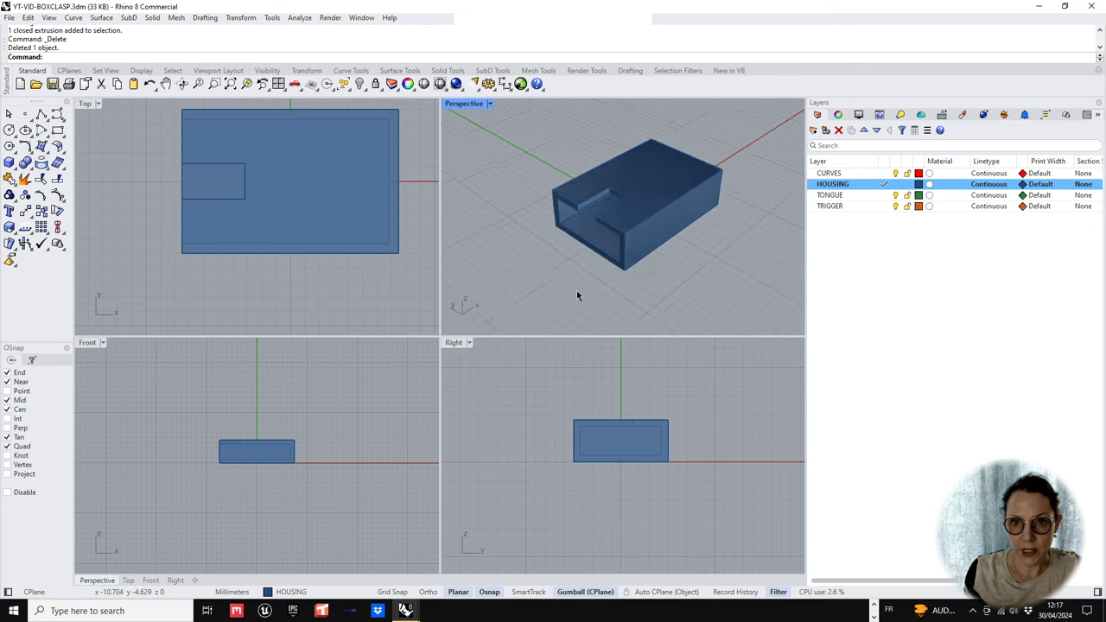
- Make CURVES the current layer
scroll(327, 255, "down", 2)
right_click_drag(326, 256, 290, 272)
right_click_drag(269, 466, 292, 477)
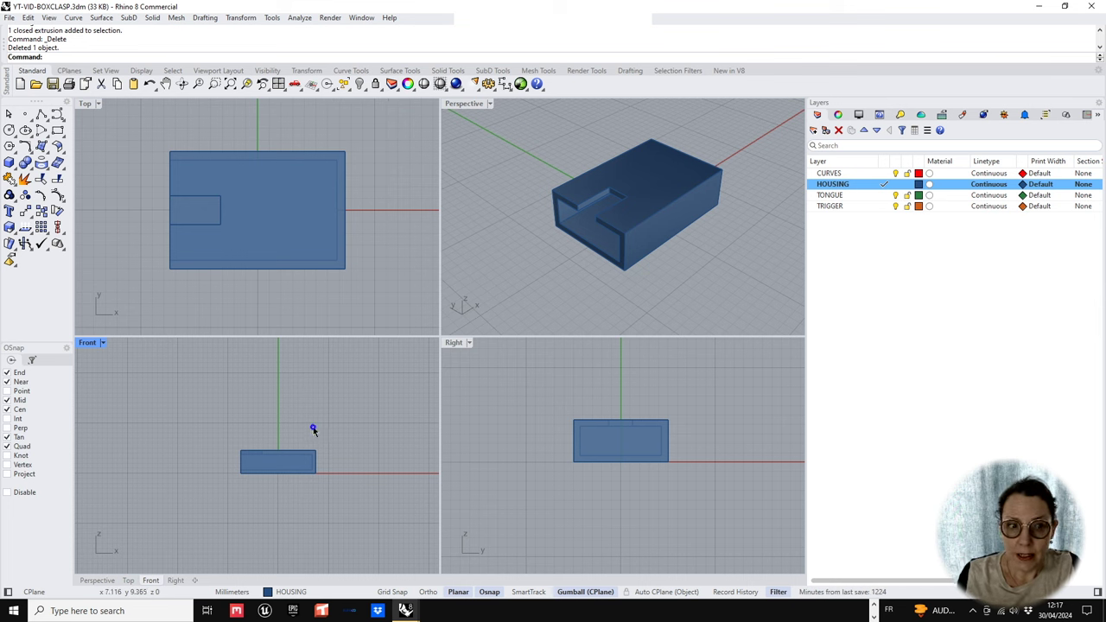
right_click_drag(313, 428, 318, 428)
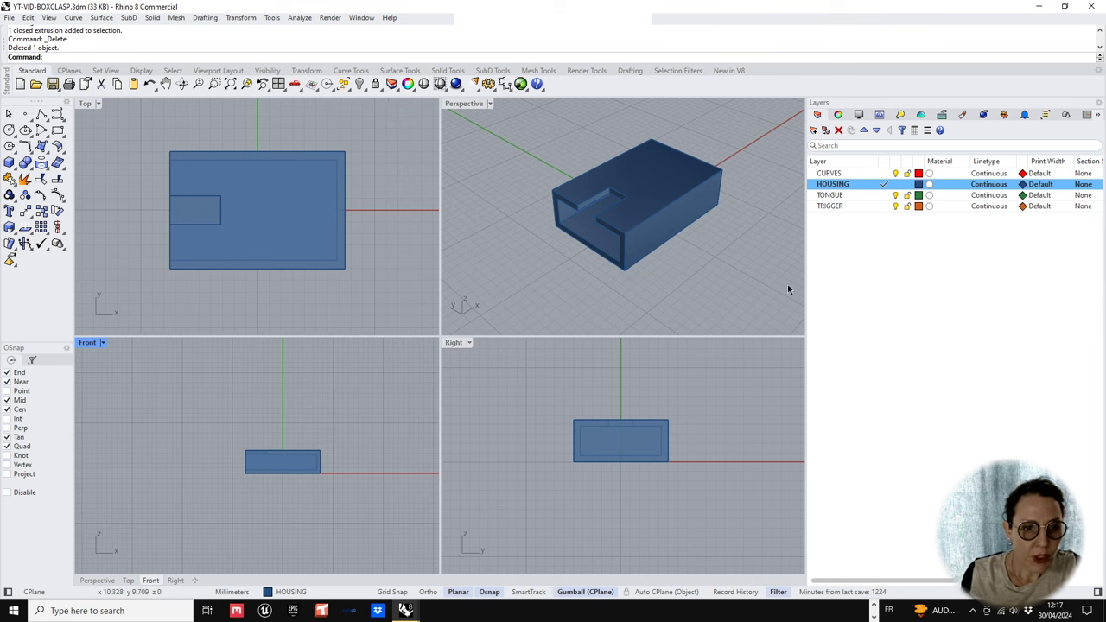
left_click(884, 173)
right_click_drag(352, 402, 340, 414)
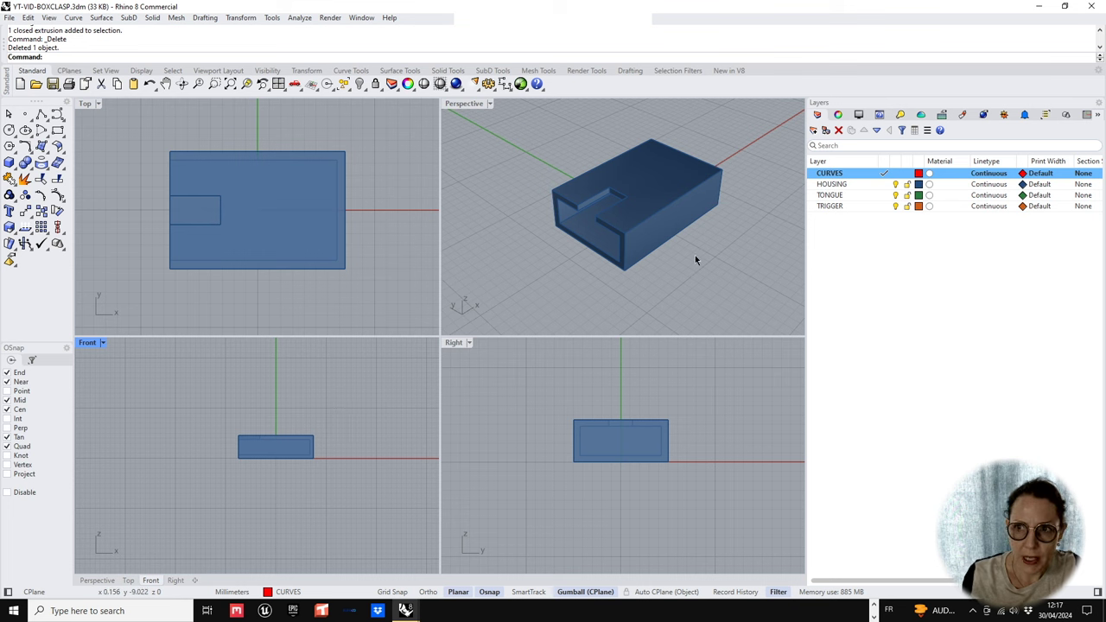
scroll(298, 432, "up", 5)
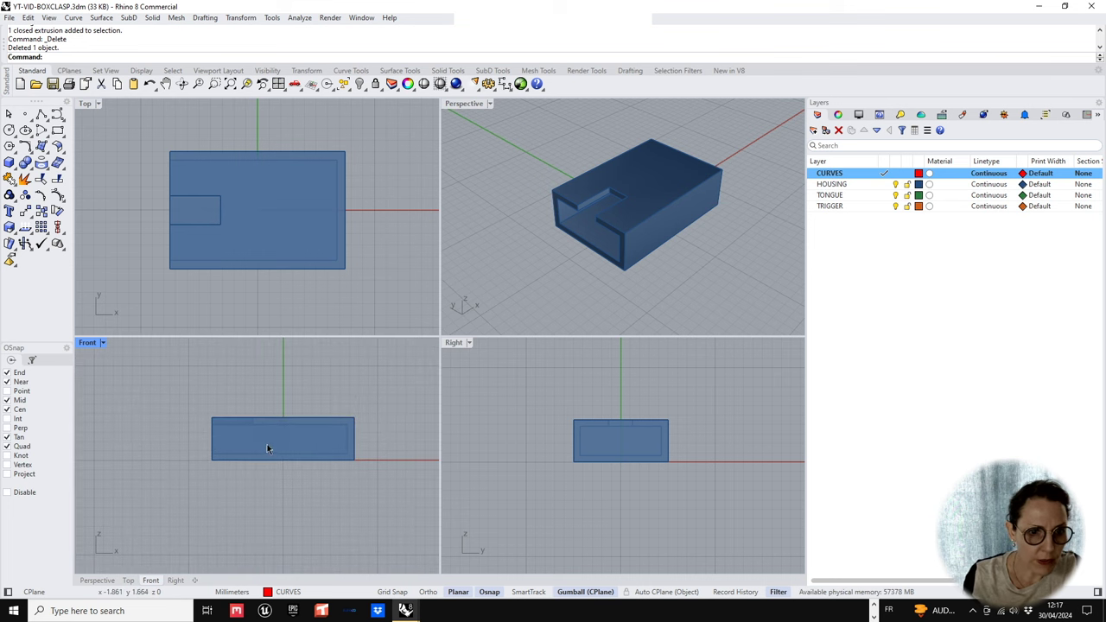
- Draw a centre-based rectangle about 26.3 mm long in the front view, centred on the midpoint of the housing's open-end edge
left_click(55, 130)
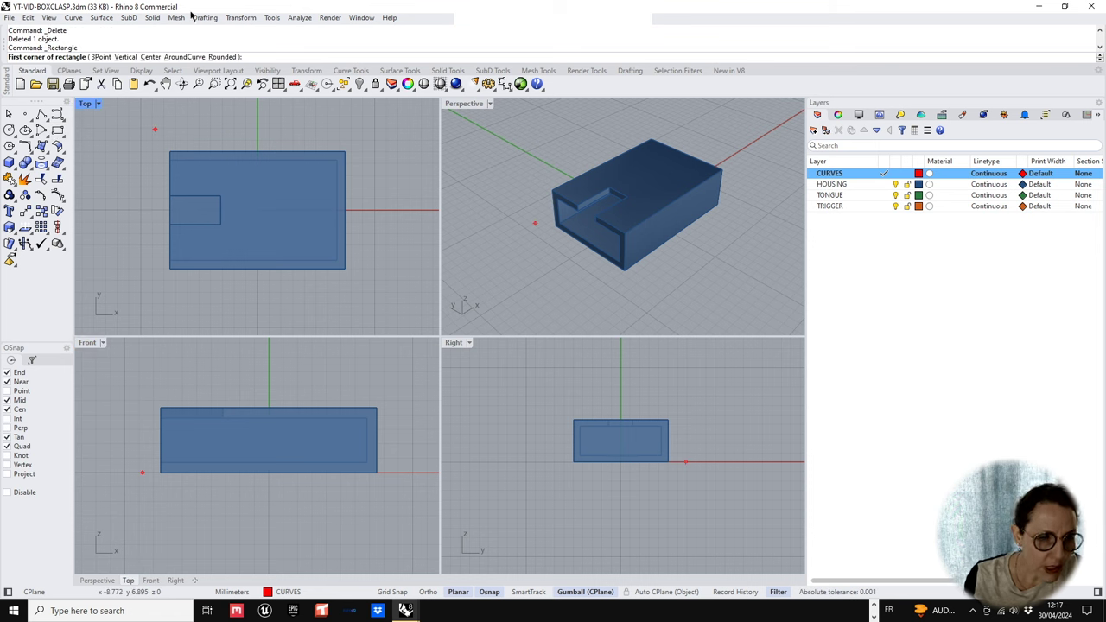
left_click(152, 56)
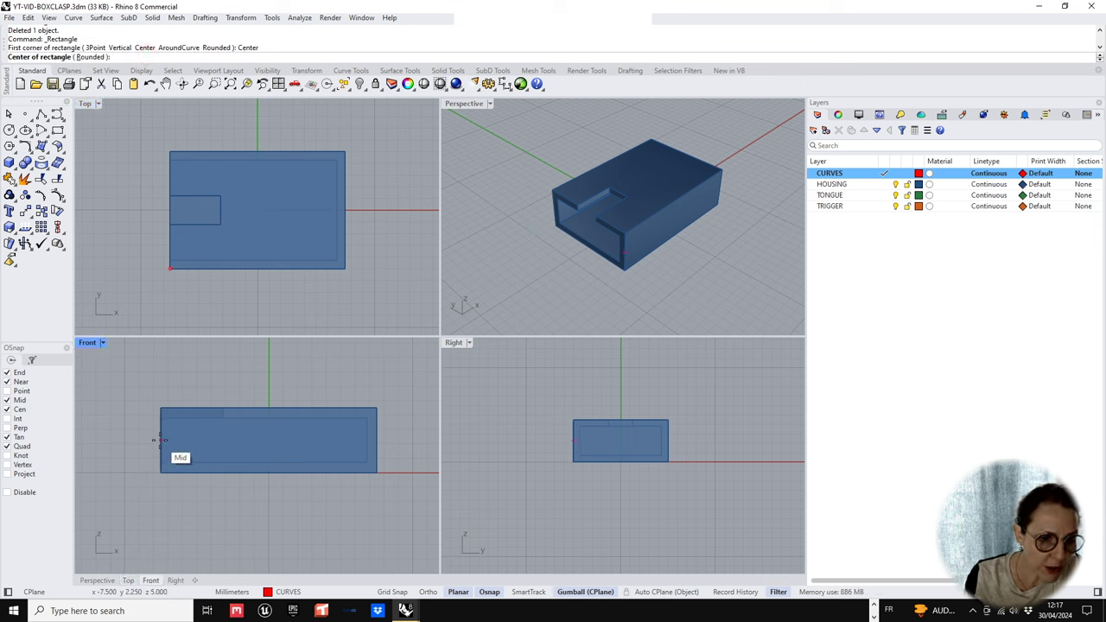
left_click(160, 440)
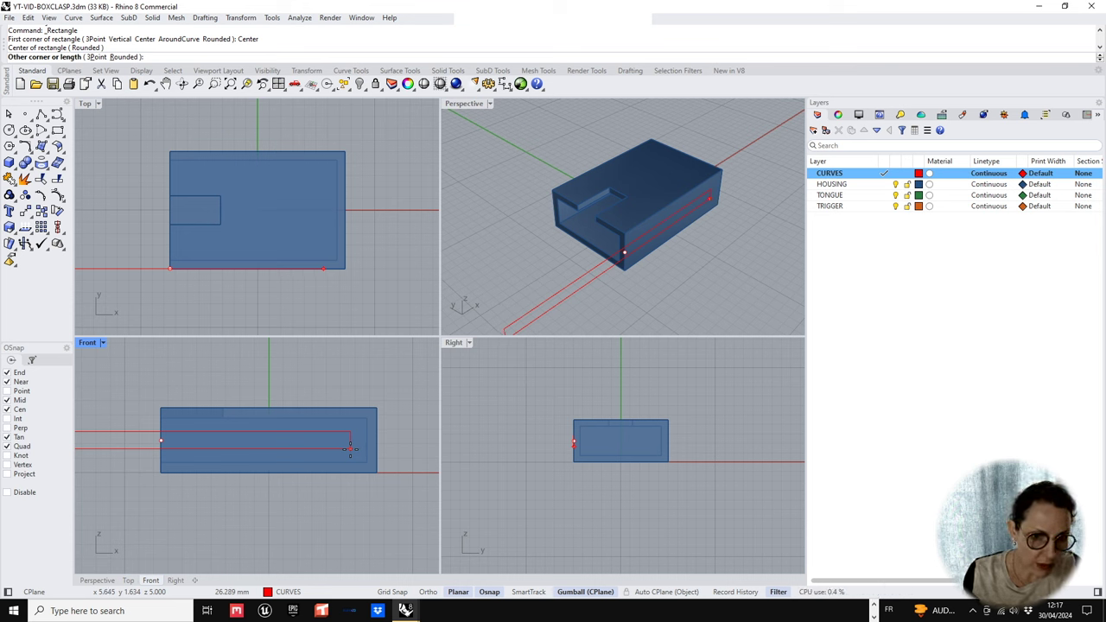
left_click(350, 448)
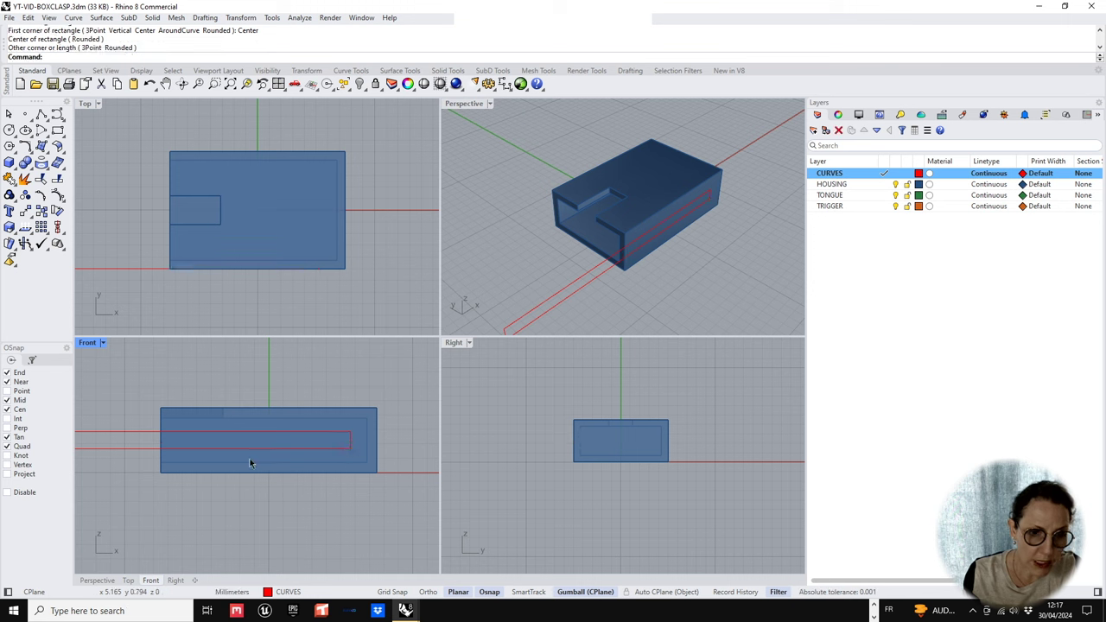
scroll(278, 451, "up", 2)
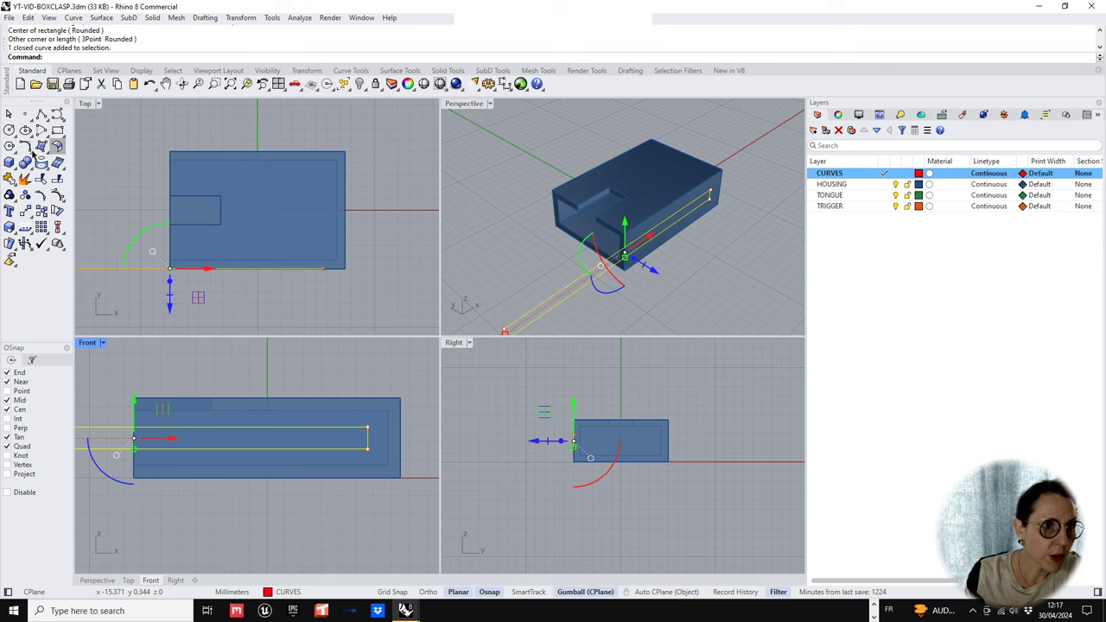
left_click(58, 147)
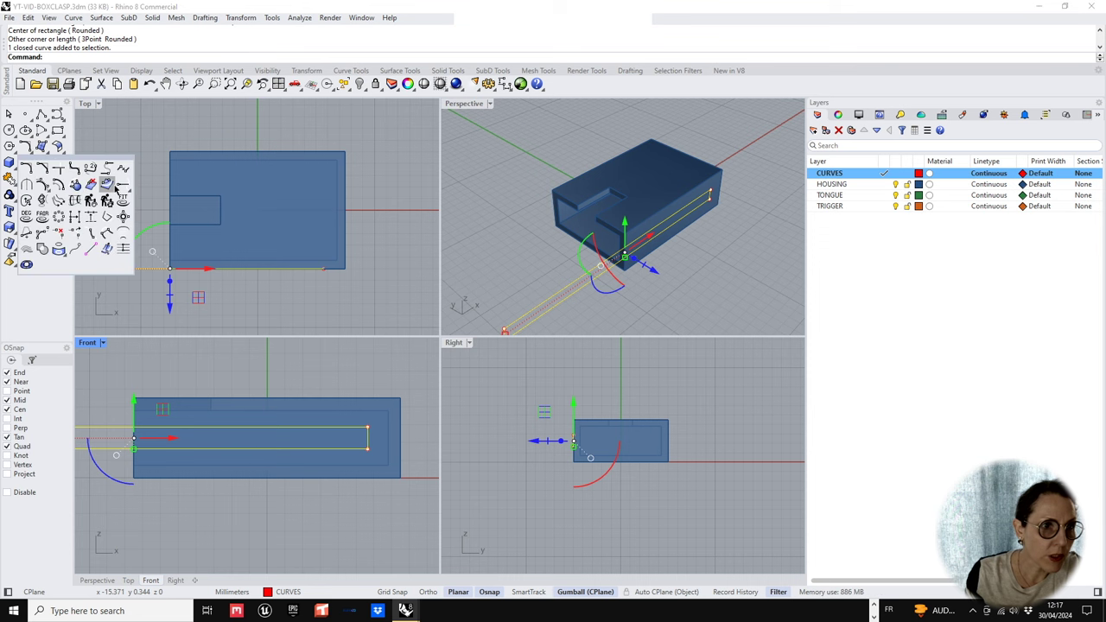
left_click(57, 184)
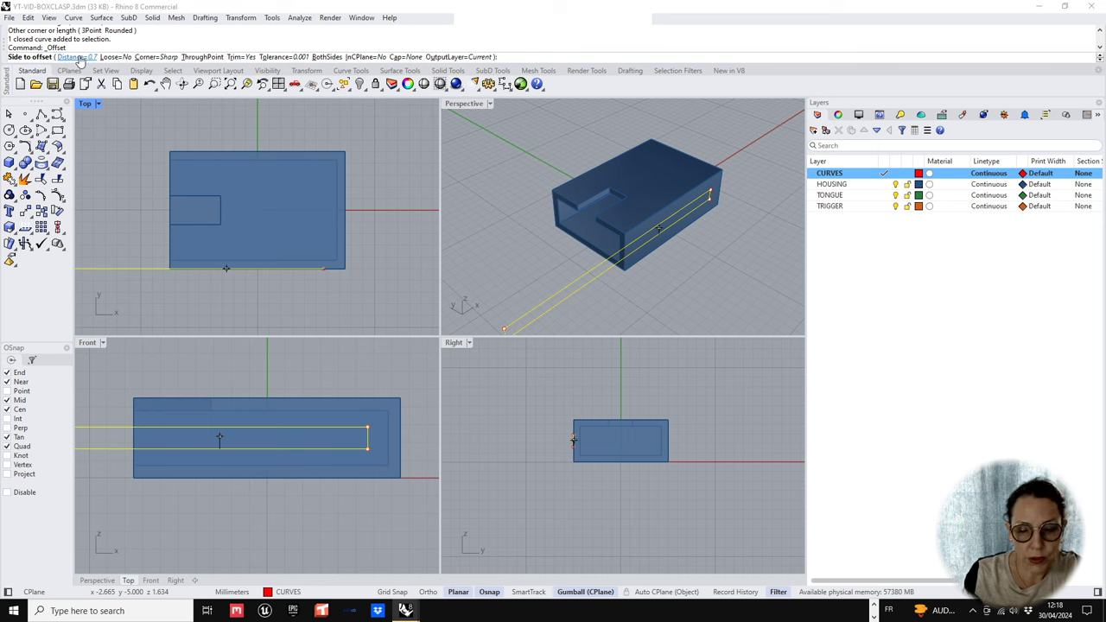
type("0.9")
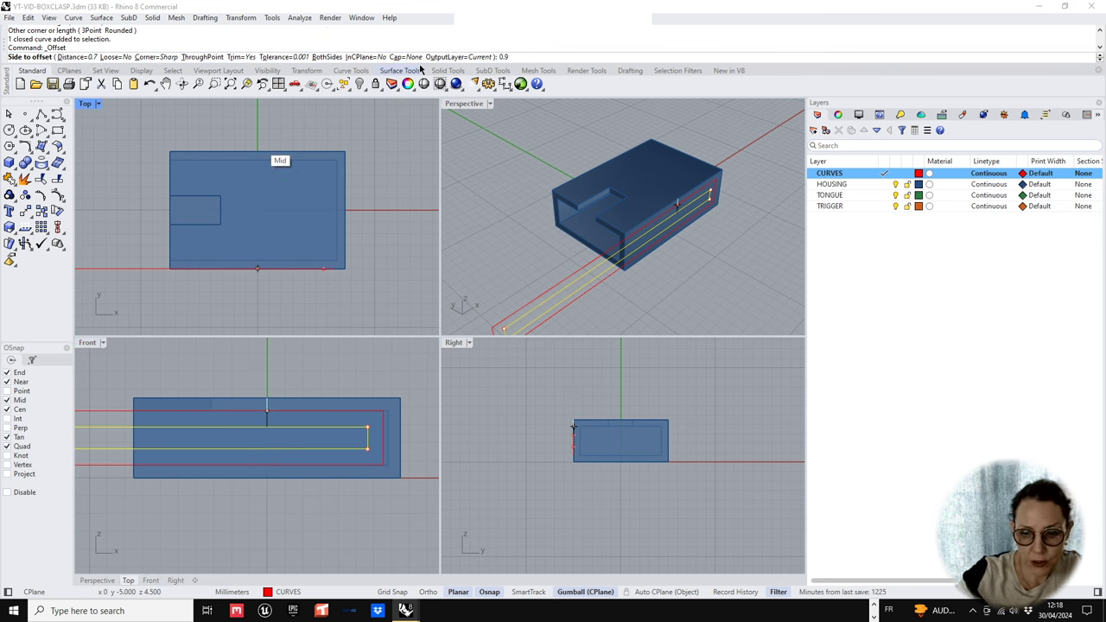
key("BackSpace")
type("7")
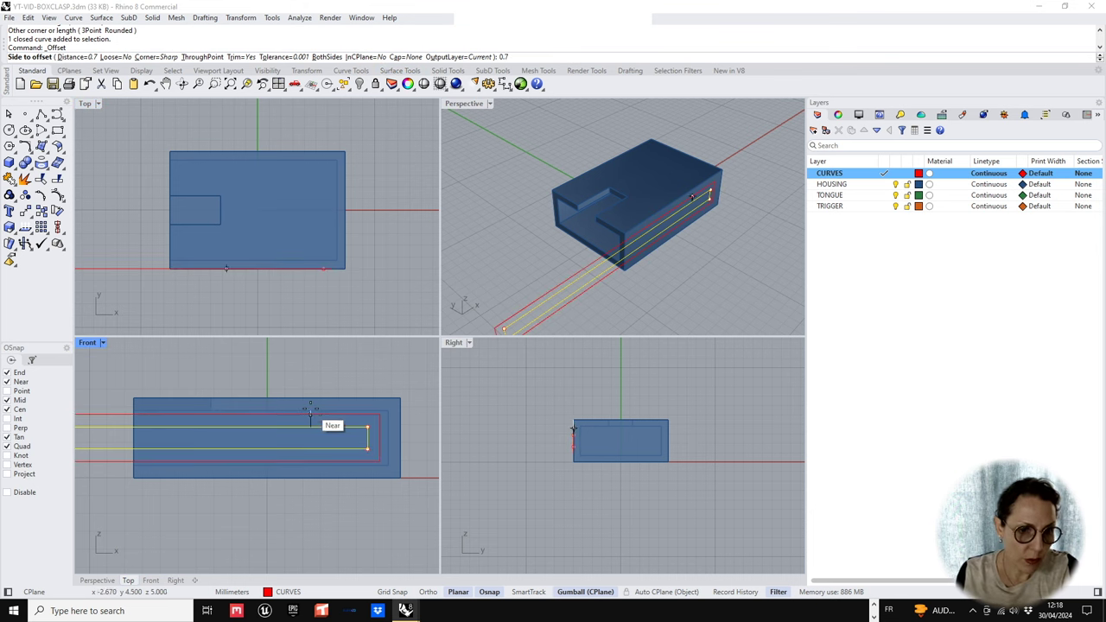
left_click(336, 433)
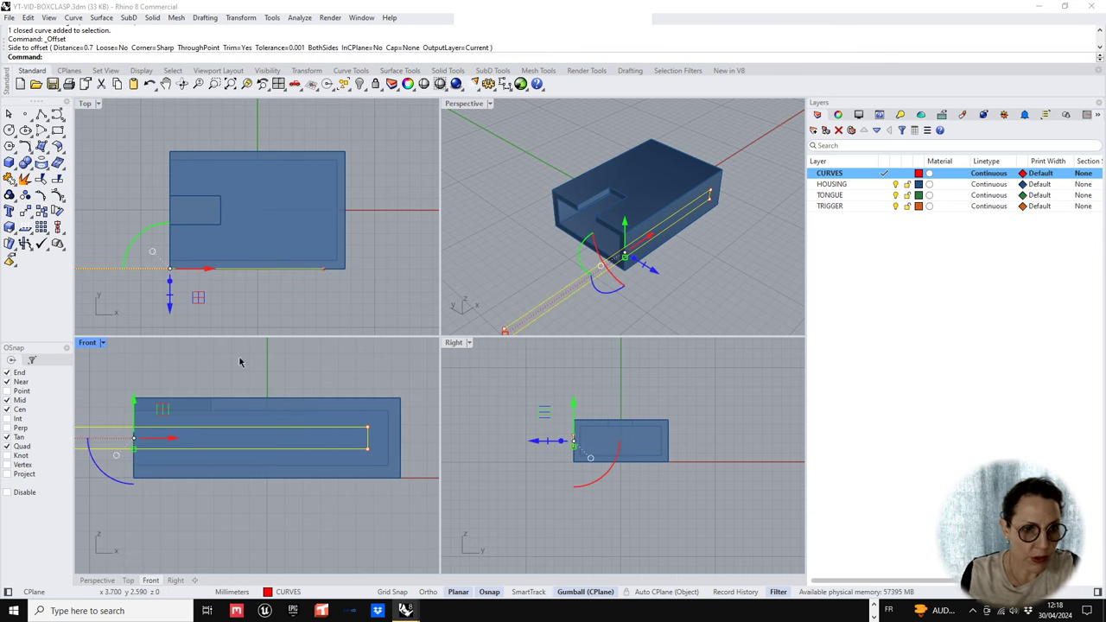
- Round all corners of the long rectangle with Fillet Corners at a radius of 0.55
left_click(31, 153)
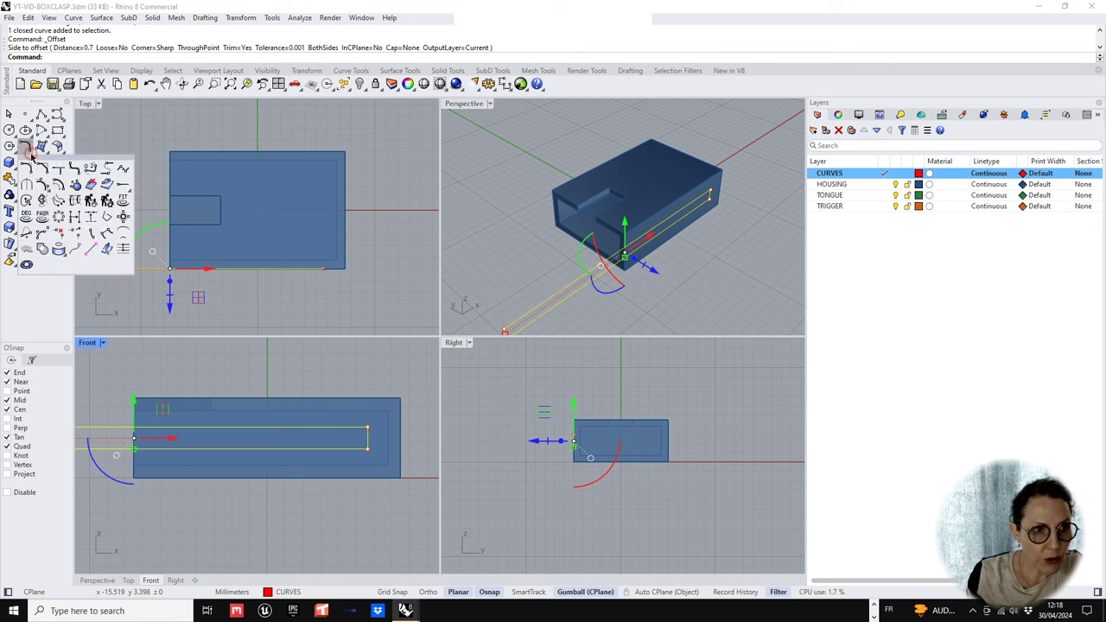
left_click(74, 171)
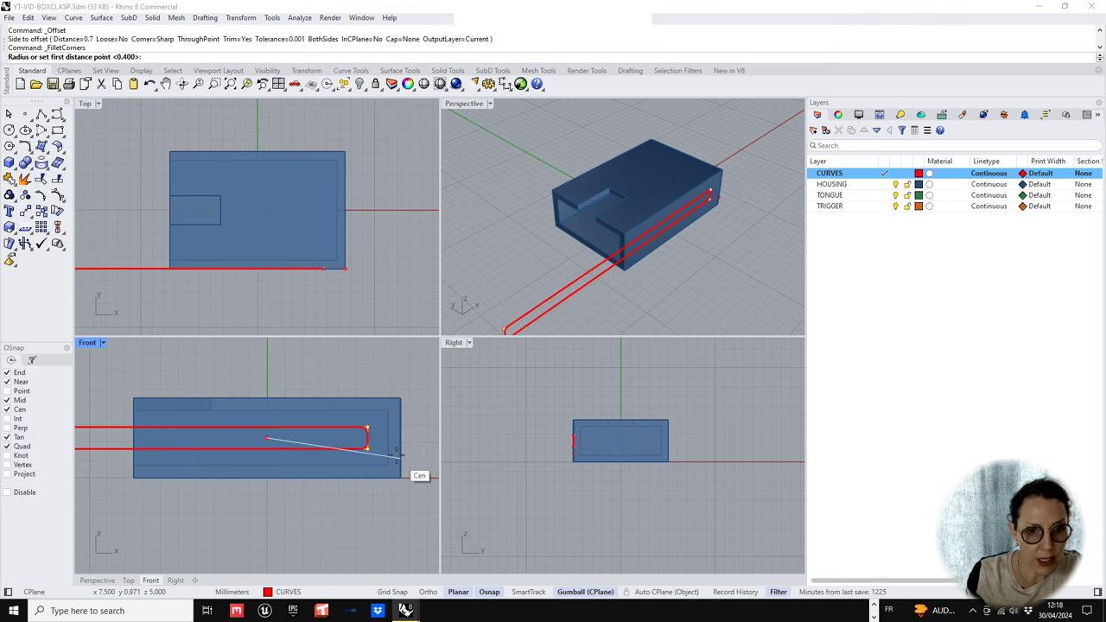
scroll(374, 441, "up", 1)
scroll(375, 440, "up", 2)
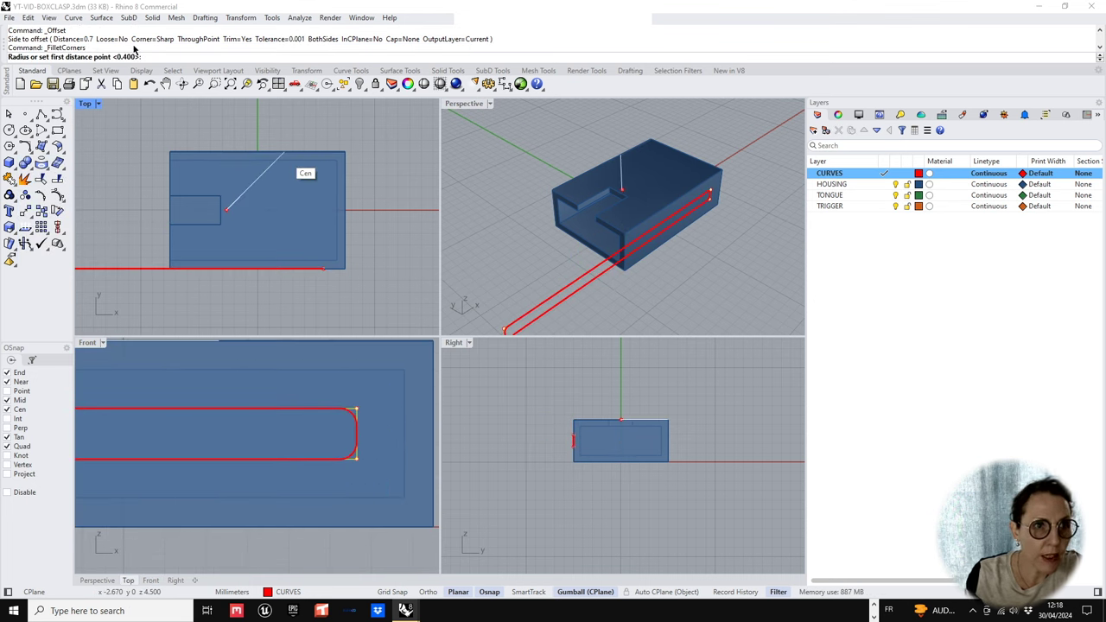
type("0.55")
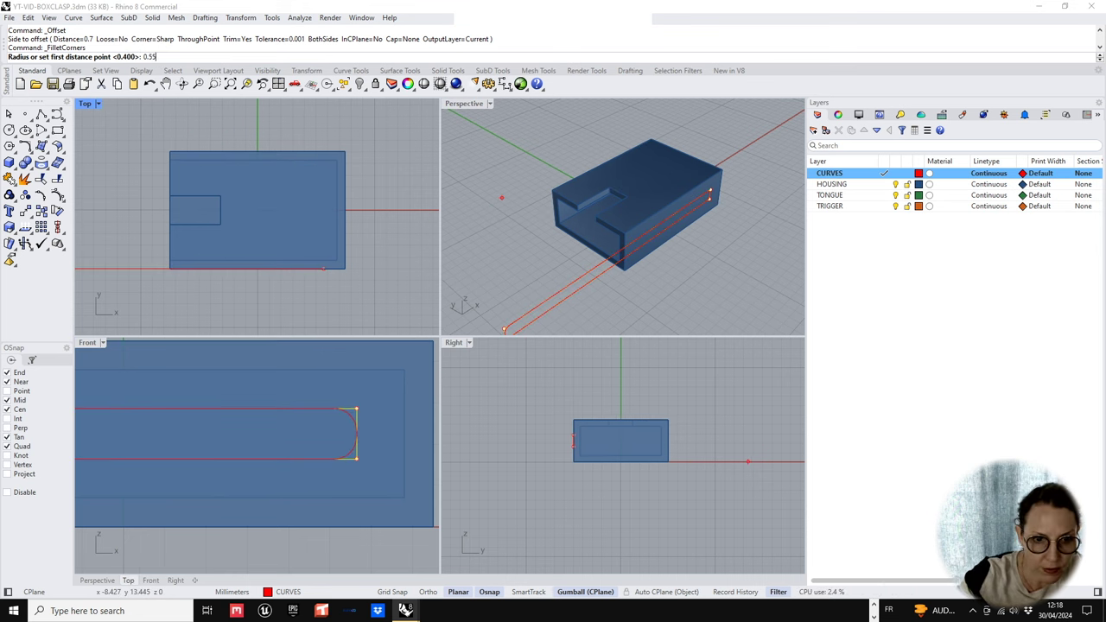
right_click(330, 445)
- Explode the rounded rectangle into its separate line and arc segments
scroll(329, 445, "down", 8)
mouse_move(250, 467)
right_mouse_down()
mouse_move(347, 458)
mouse_move(255, 477)
right_mouse_up()
scroll(345, 458, "down", 4)
left_click(232, 493)
left_click(232, 438)
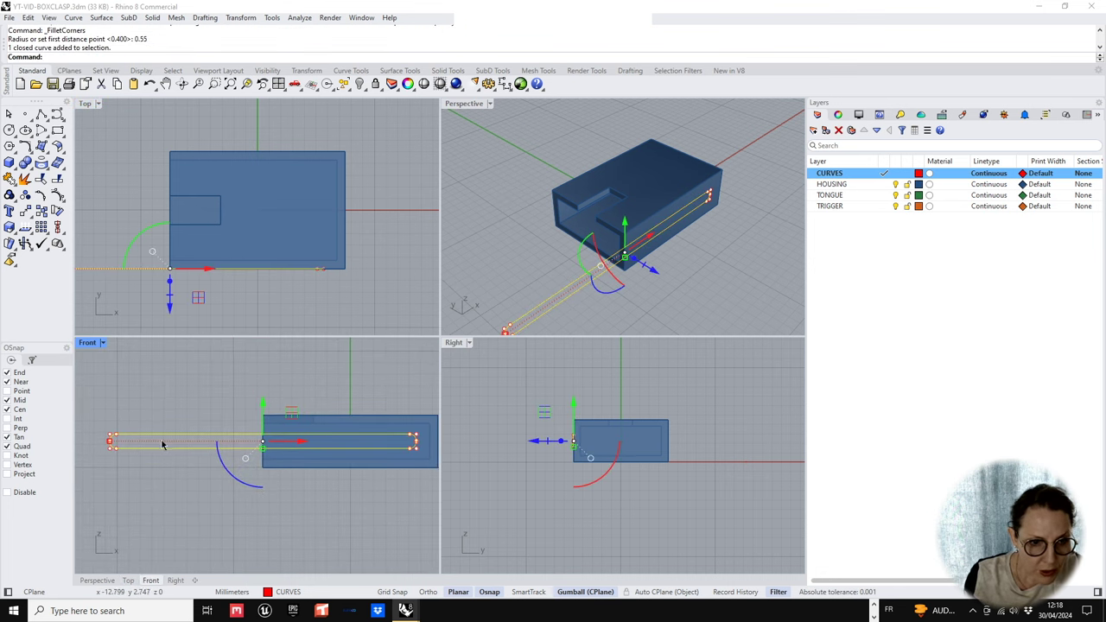
left_click(138, 471)
left_click(119, 447)
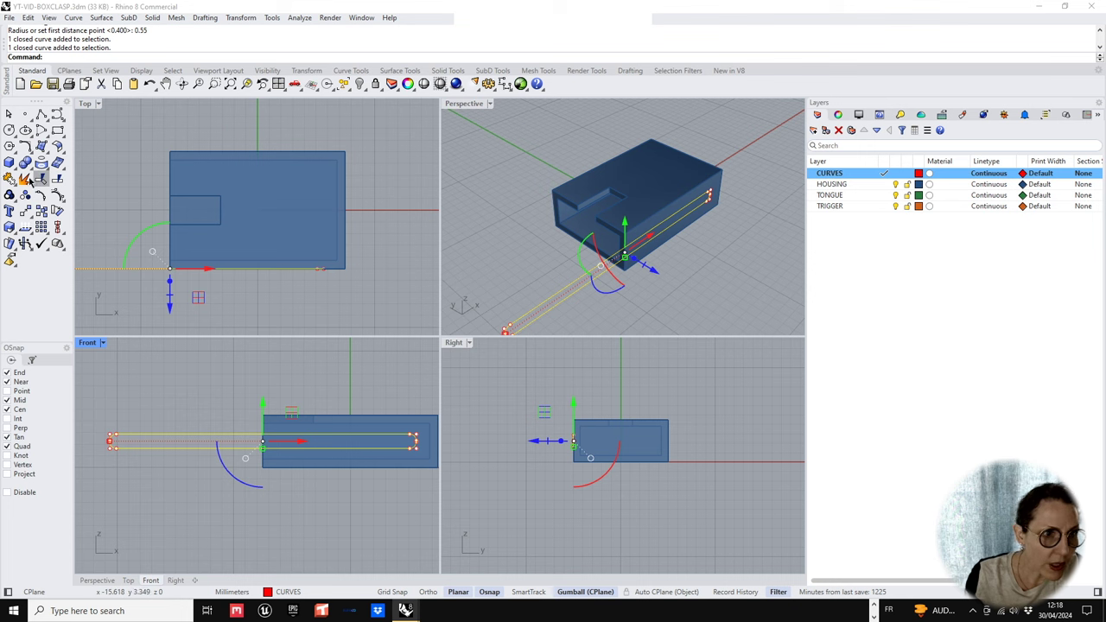
left_click(25, 179)
- Delete the three end segments of the exploded rectangle on the side outside the housing
left_click(113, 439)
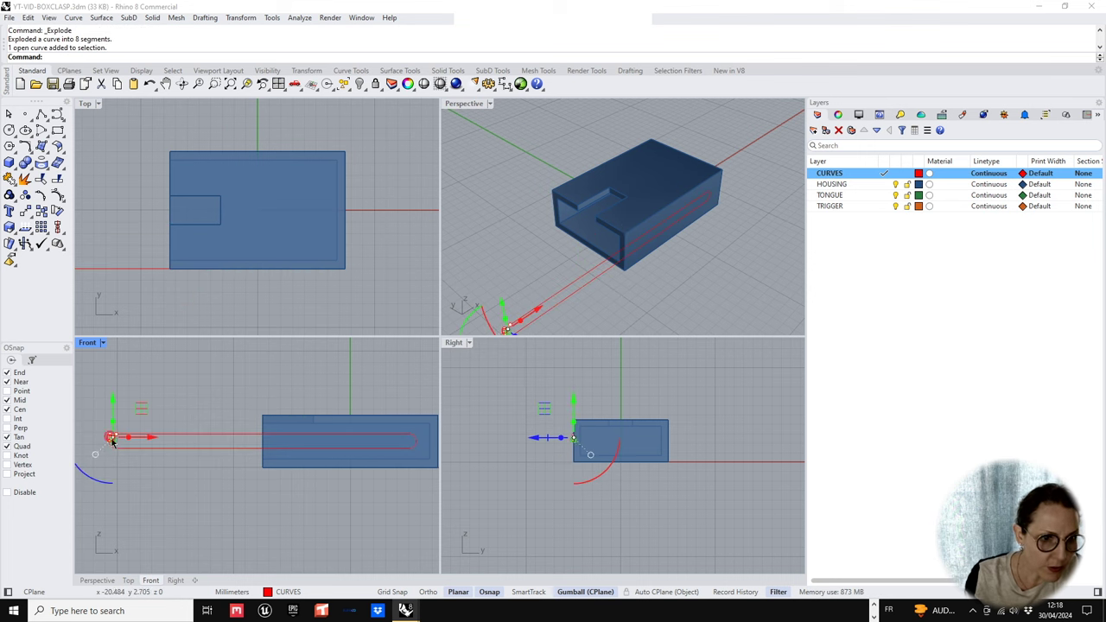
left_click(92, 418)
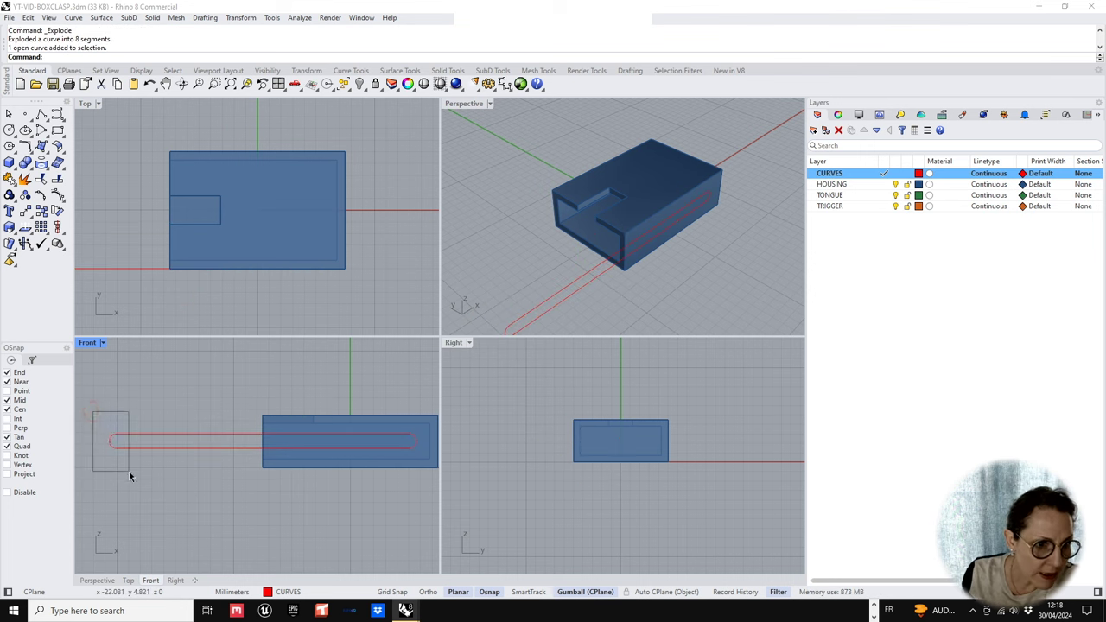
left_click_drag(129, 471, 118, 447)
key("Delete")
- Shorten the lower line in the front view by moving its outer end point about 10 mm towards the housing
scroll(118, 449, "up", 3)
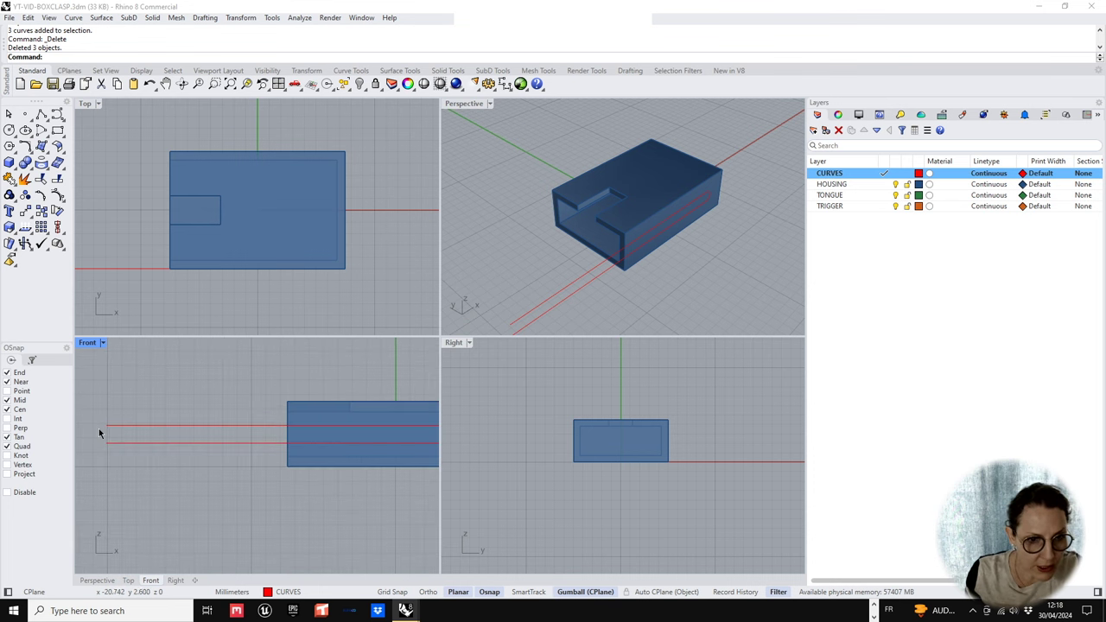
scroll(352, 445, "down", 3)
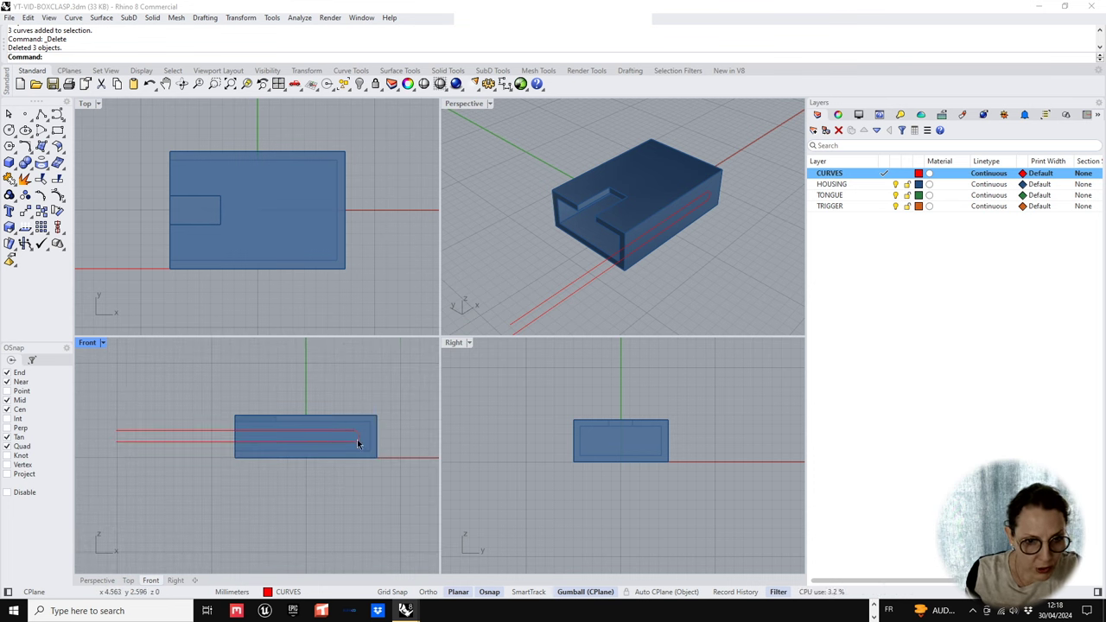
left_click(154, 445)
left_click(130, 463)
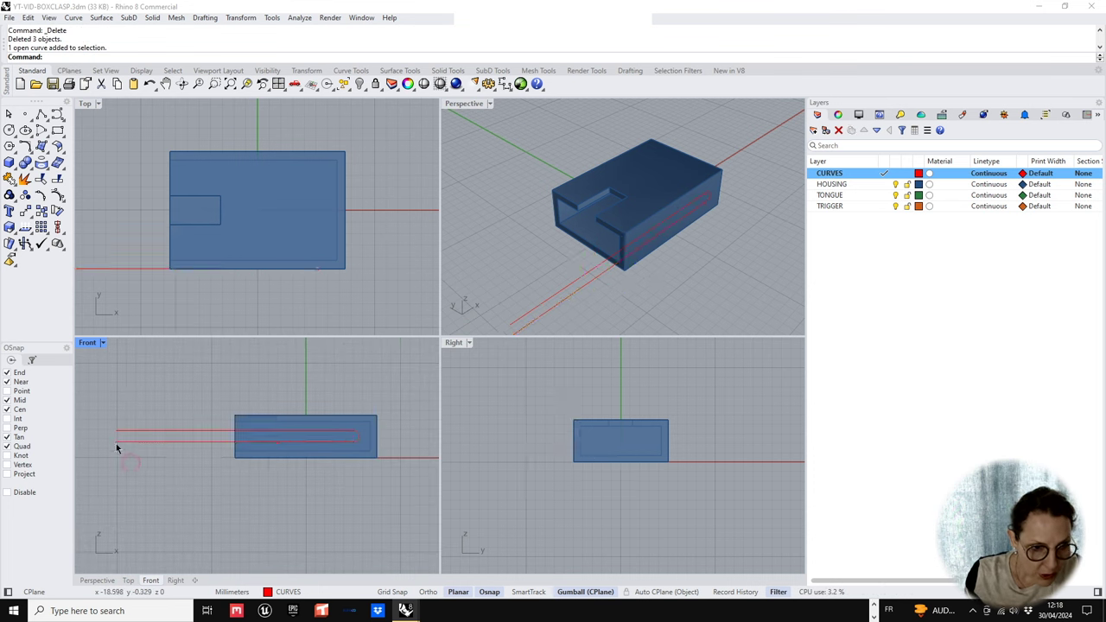
left_click(124, 443)
scroll(124, 444, "up", 4)
left_click_drag(99, 433, 278, 456)
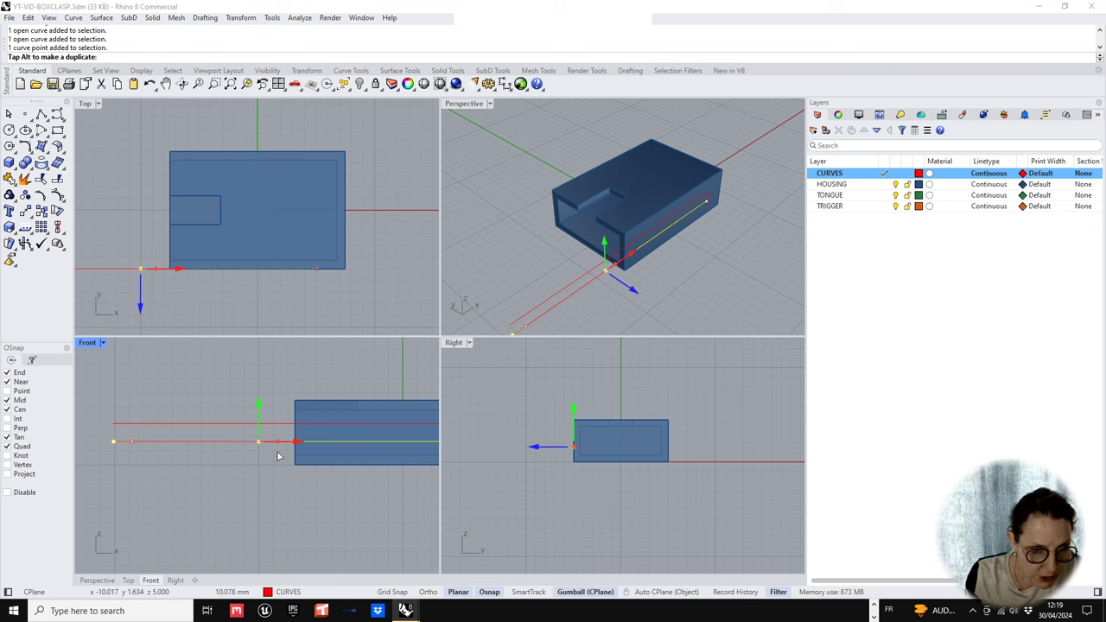
left_click_drag(278, 455, 279, 457)
- Move the upper line's outer end point in to roughly match the lower line's end, and raise it slightly so the line slopes
scroll(279, 458, "down", 2)
right_click_drag(311, 464, 248, 485)
left_click(215, 482)
left_click(101, 441)
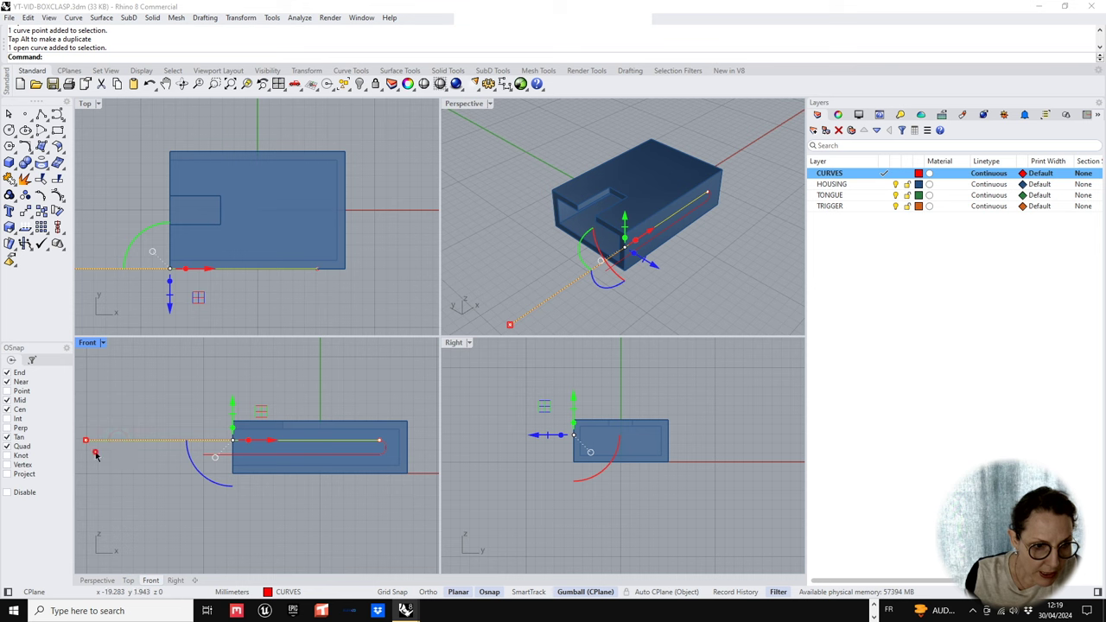
left_click(96, 453)
scroll(106, 451, "up", 4)
left_click(101, 434)
scroll(102, 434, "down", 4)
right_click_drag(141, 449, 179, 455)
left_click(130, 455)
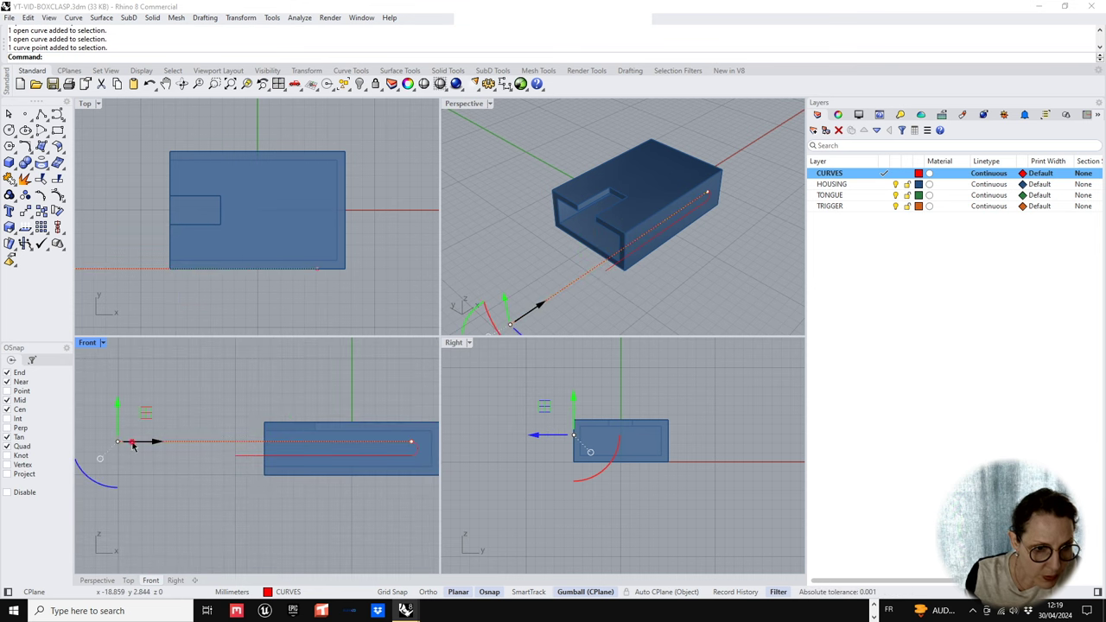
left_click_drag(132, 446, 213, 421)
scroll(248, 452, "down", 2)
scroll(278, 439, "up", 4)
scroll(212, 421, "down", 4)
right_click_drag(312, 450, 290, 447)
scroll(291, 447, "up", 4)
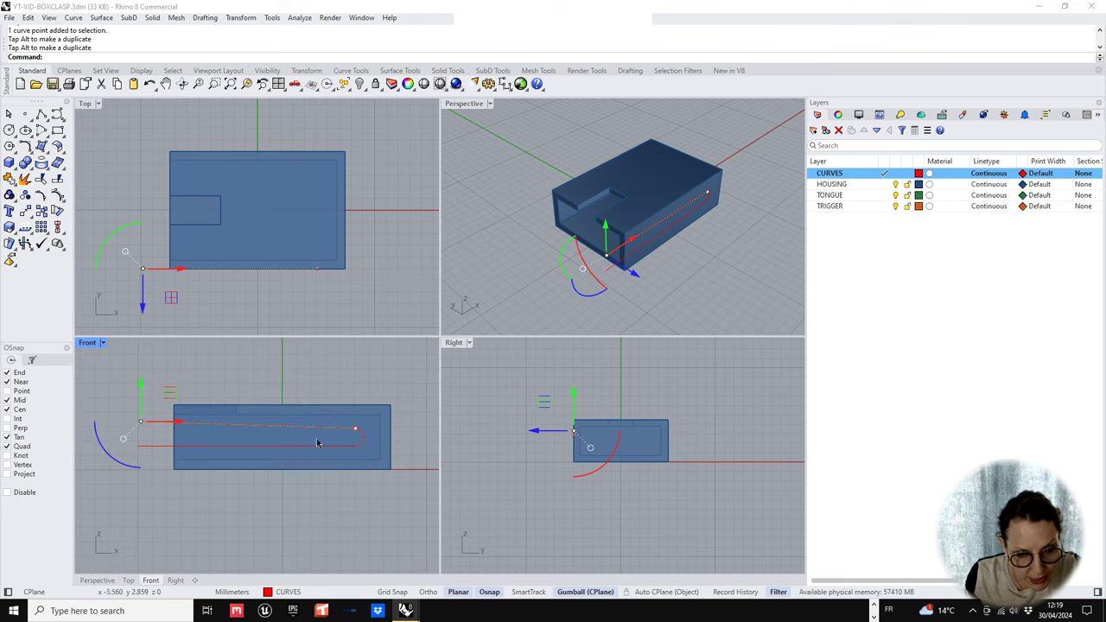
- Join the upper and lower lines with their adjoining corner arcs inside the housing
left_click(337, 386)
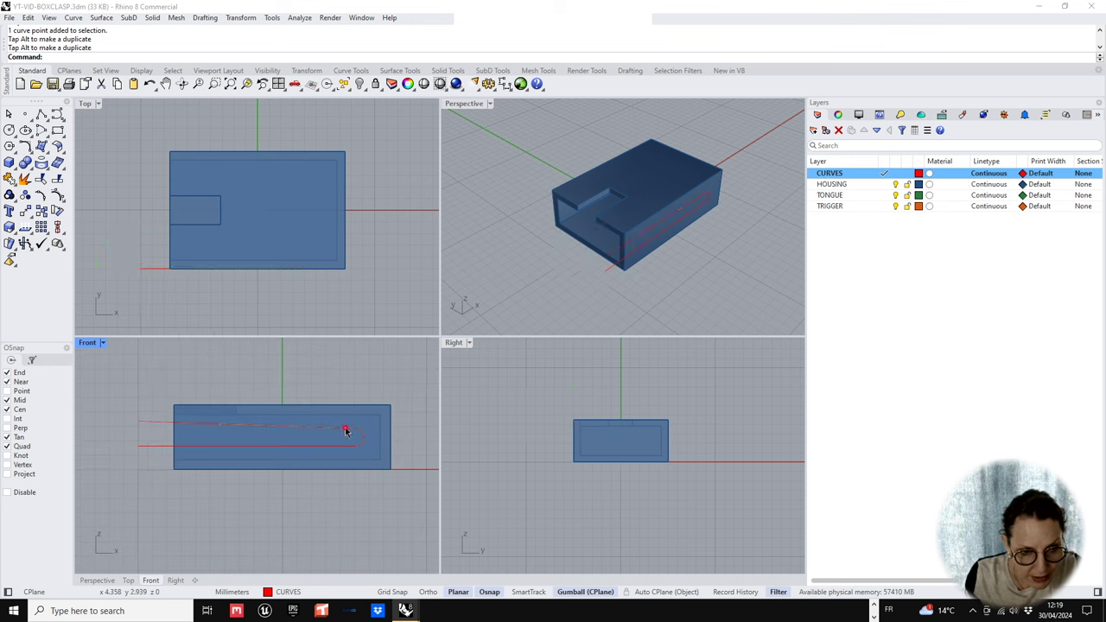
left_click(346, 427)
left_click(364, 438, "shift")
scroll(367, 443, "up", 2)
scroll(366, 448, "up", 1)
left_click(361, 446)
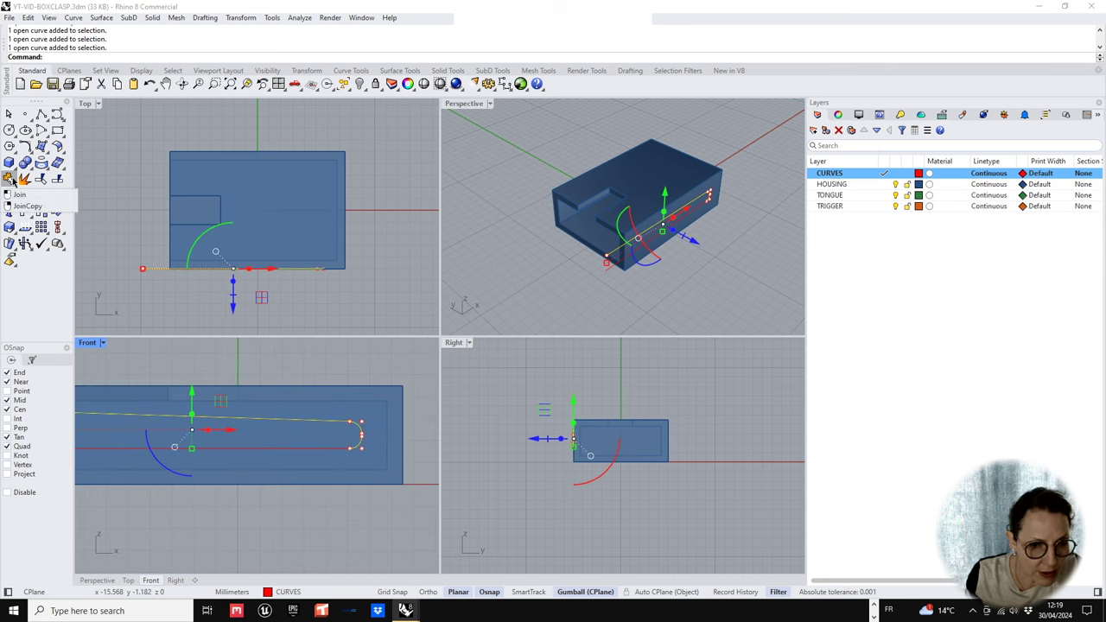
left_click(314, 448)
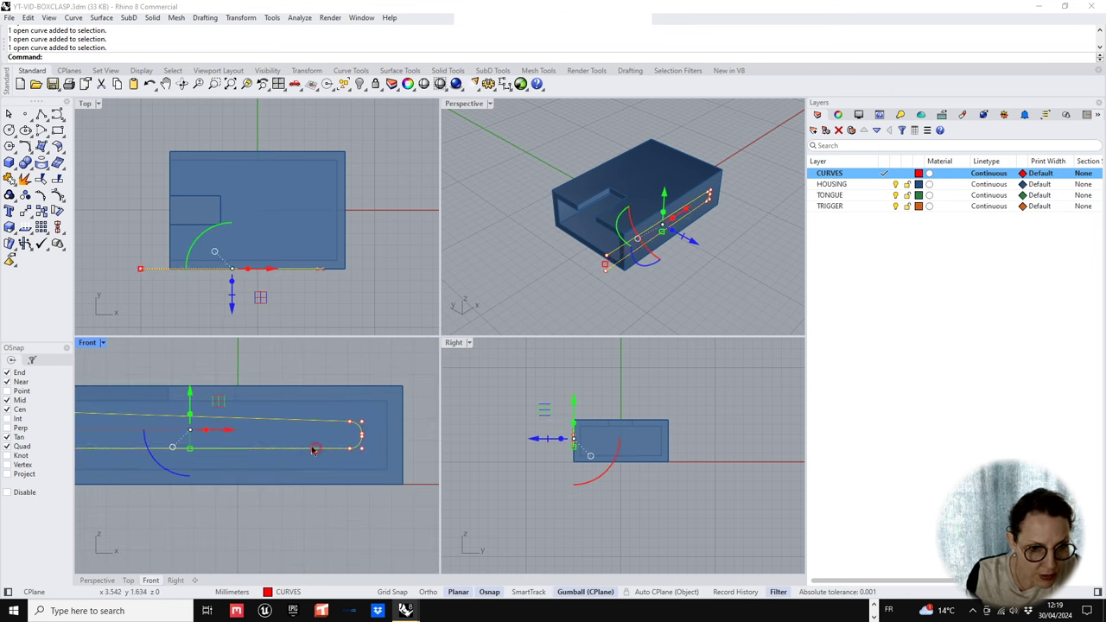
left_click(12, 175)
scroll(356, 436, "up", 3)
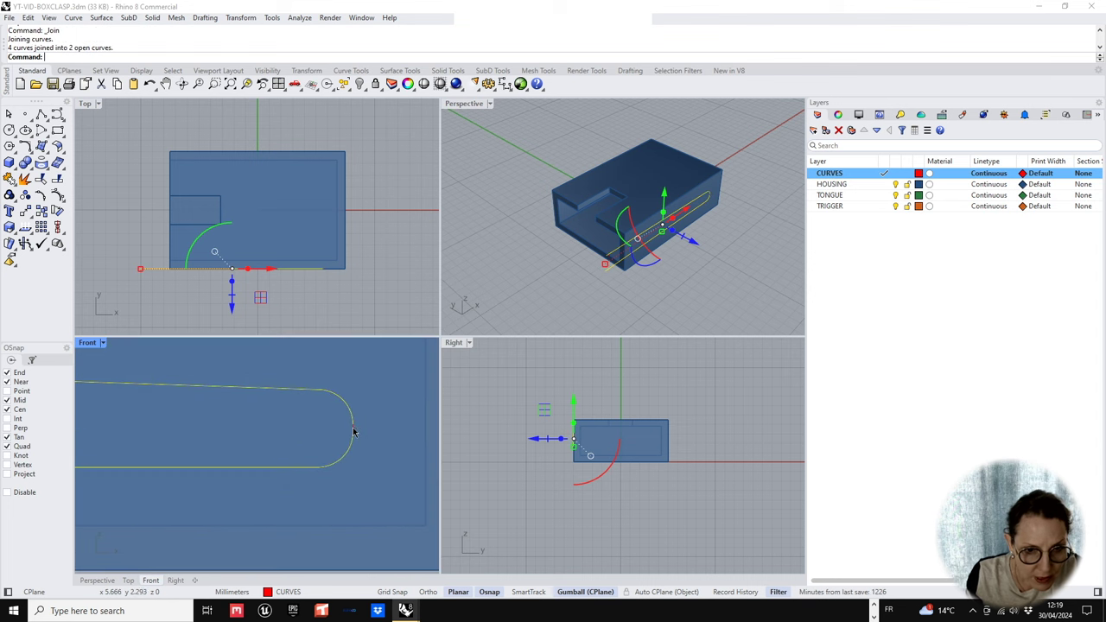
- Try to join the short vertical end segment with the two line-and-arc curves
left_click(353, 432)
left_click(10, 176)
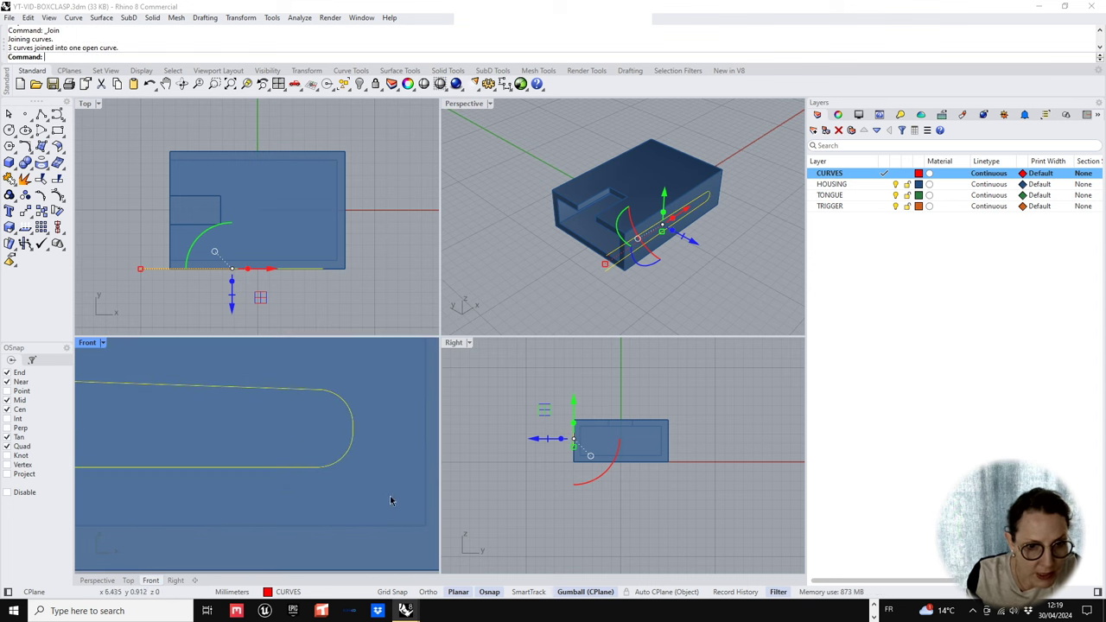
scroll(380, 484, "down", 3)
scroll(363, 478, "down", 2)
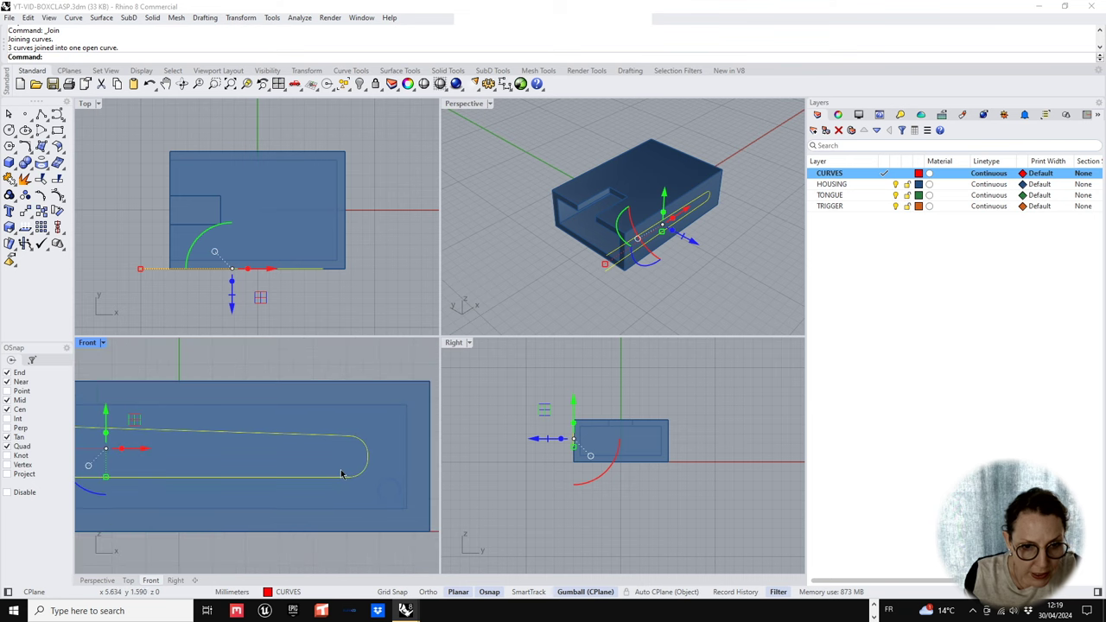
key("ctrl+z")
- Delete the short vertical segment between the two arcs at the profile's rounded end
scroll(346, 473, "up", 2)
left_click(501, 501)
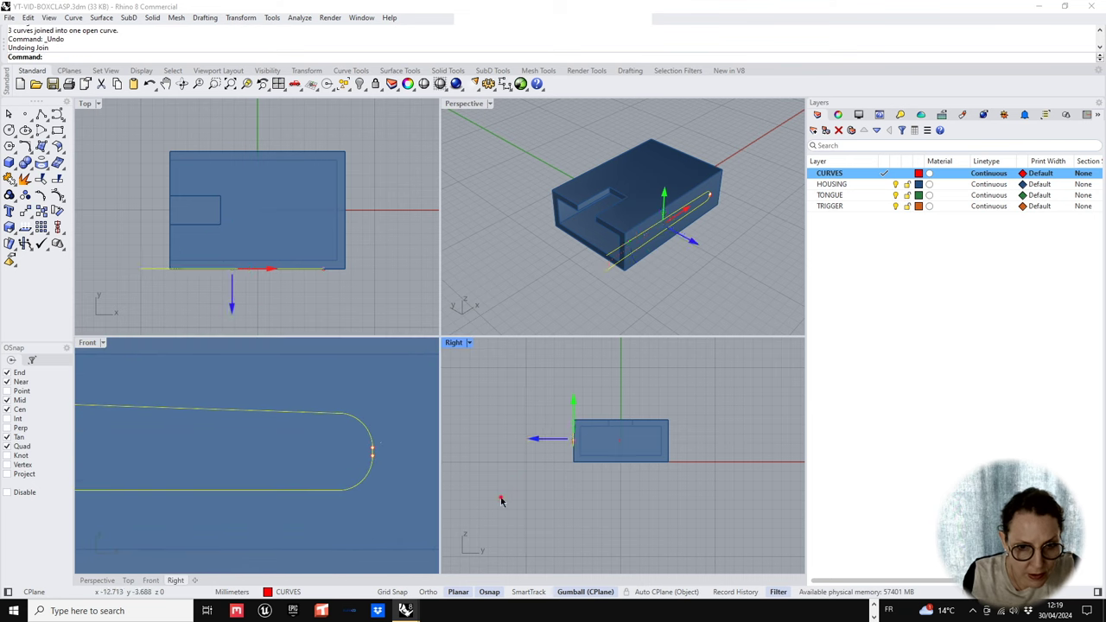
left_click(372, 450)
left_click(406, 474)
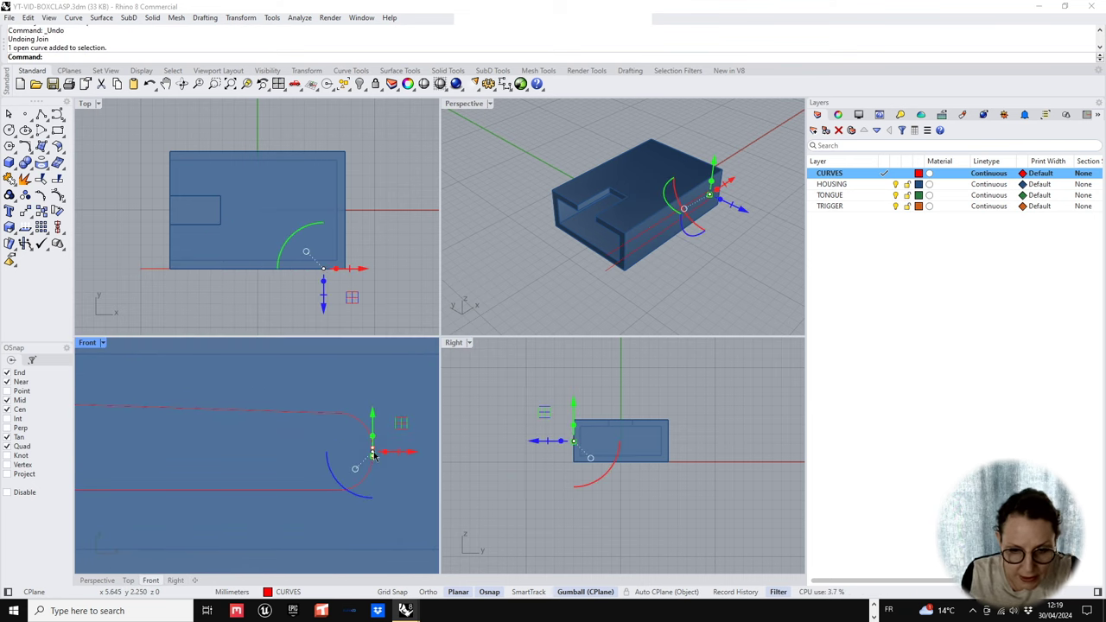
key("Delete")
- Move the upper arc's end point down to meet the lower arc's end point, closing the gap at the rounded end
left_click(374, 444)
scroll(376, 451, "up", 6)
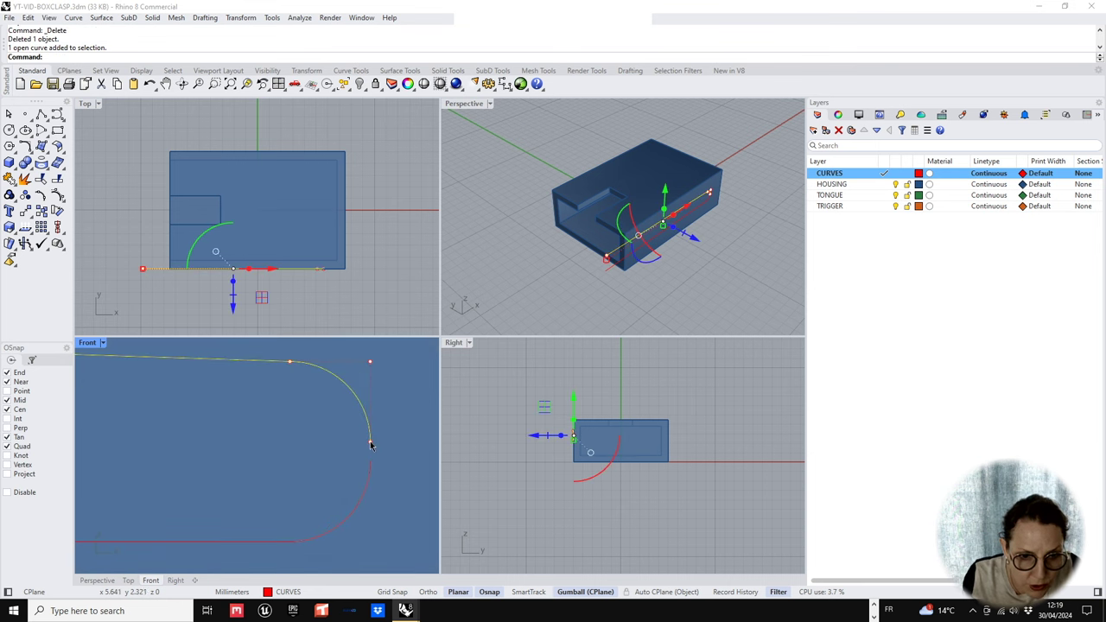
left_click(371, 443)
left_click_drag(371, 443, 373, 459)
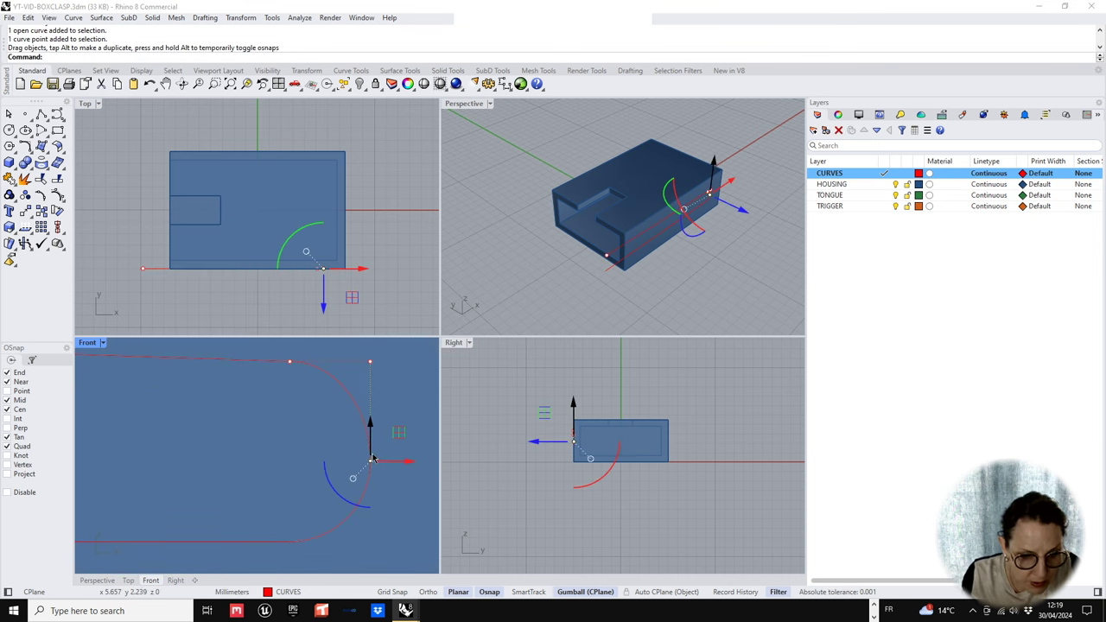
- Undo the end-point drag and move the whole upper curve so its arc end meets the lower arc's end point
key("ctrl+z")
left_click_drag(363, 409, 372, 432)
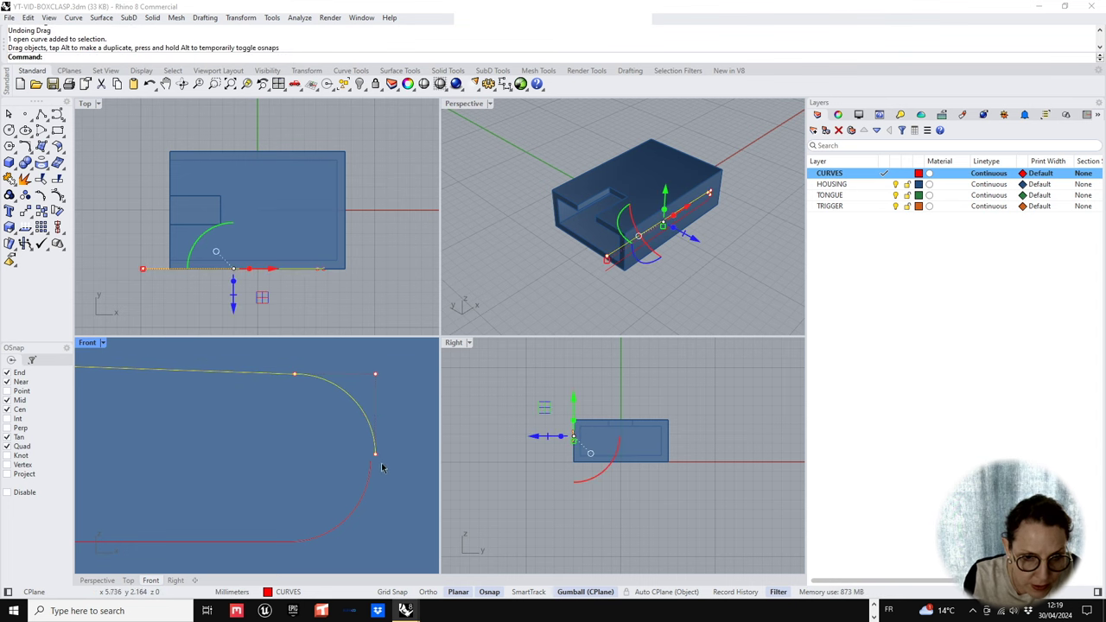
left_click(28, 214)
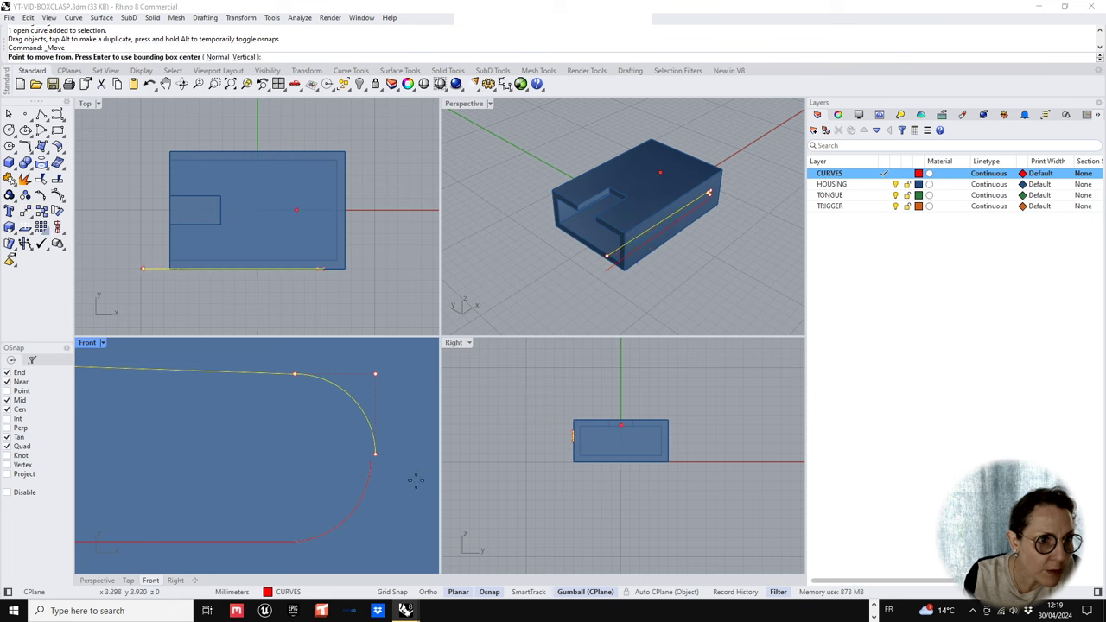
left_click(376, 454)
left_click(377, 474)
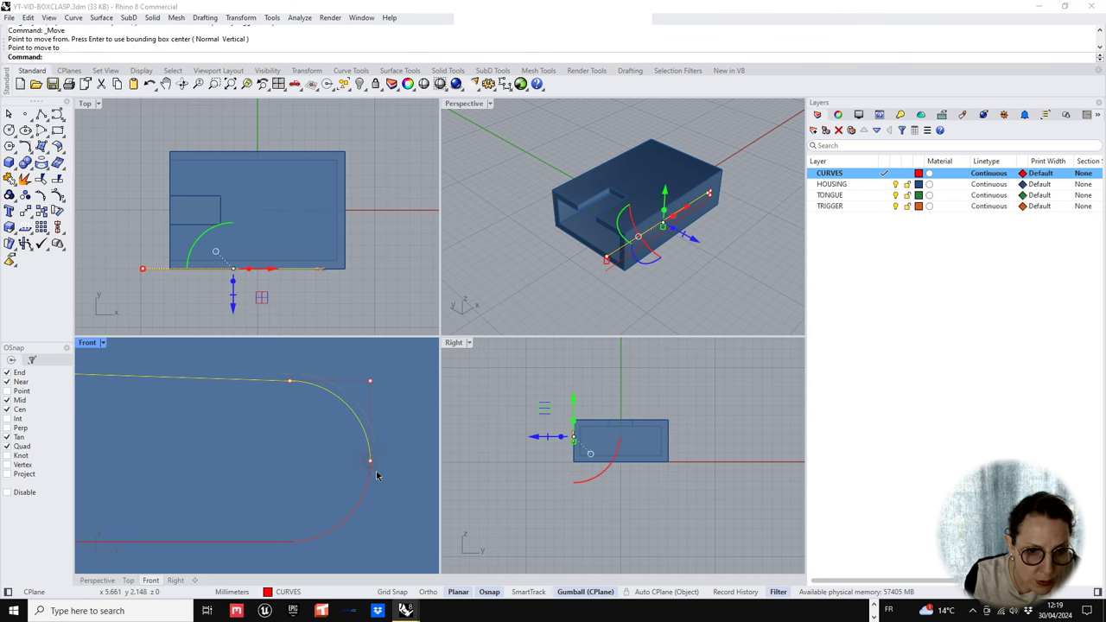
scroll(377, 474, "down", 8)
right_click_drag(358, 481, 390, 469)
left_click(470, 483)
- Raise the open end point of the upper curve slightly outside the housing, widening the profile's opening
scroll(349, 473, "down", 6)
right_click_drag(268, 462, 344, 452)
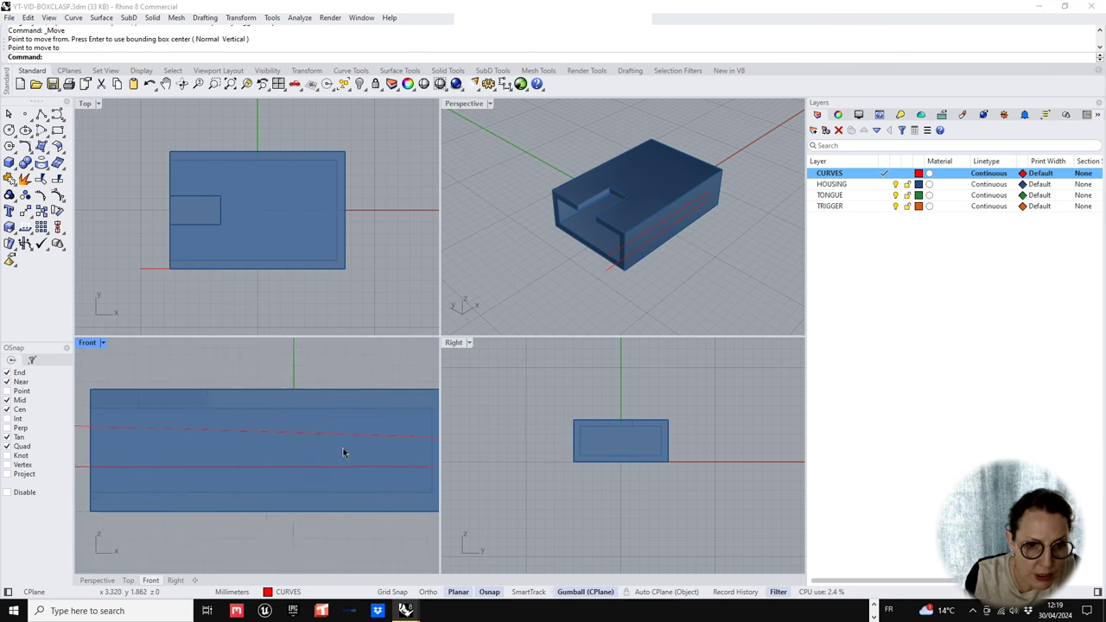
scroll(343, 452, "down", 2)
left_click(143, 436)
left_click(138, 428)
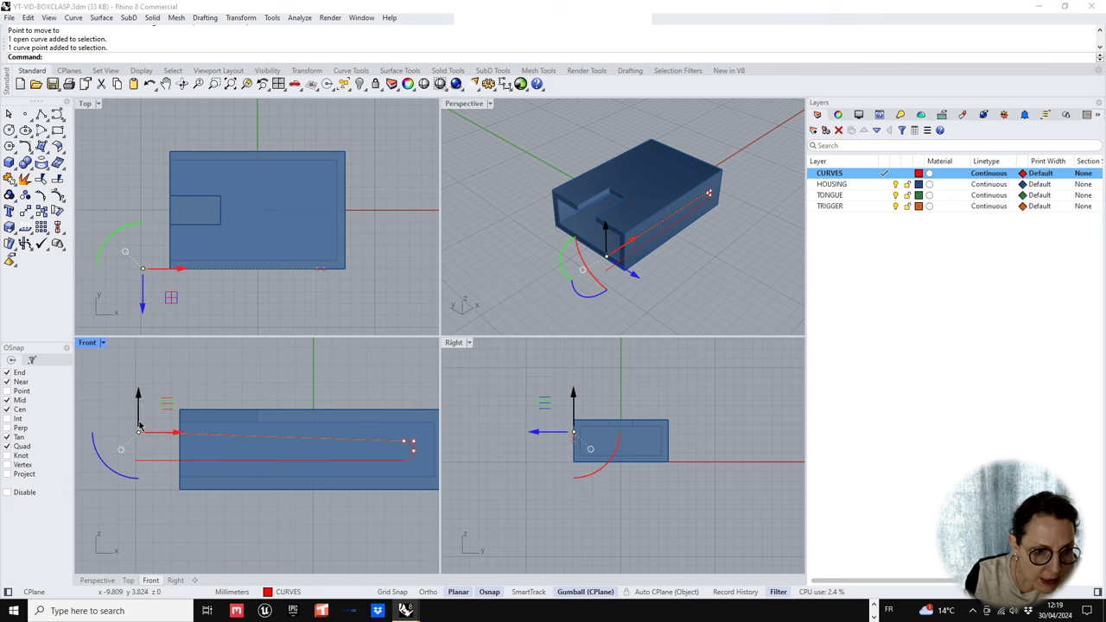
left_click_drag(136, 423, 135, 421)
right_click_drag(151, 462, 137, 469)
left_click(140, 501)
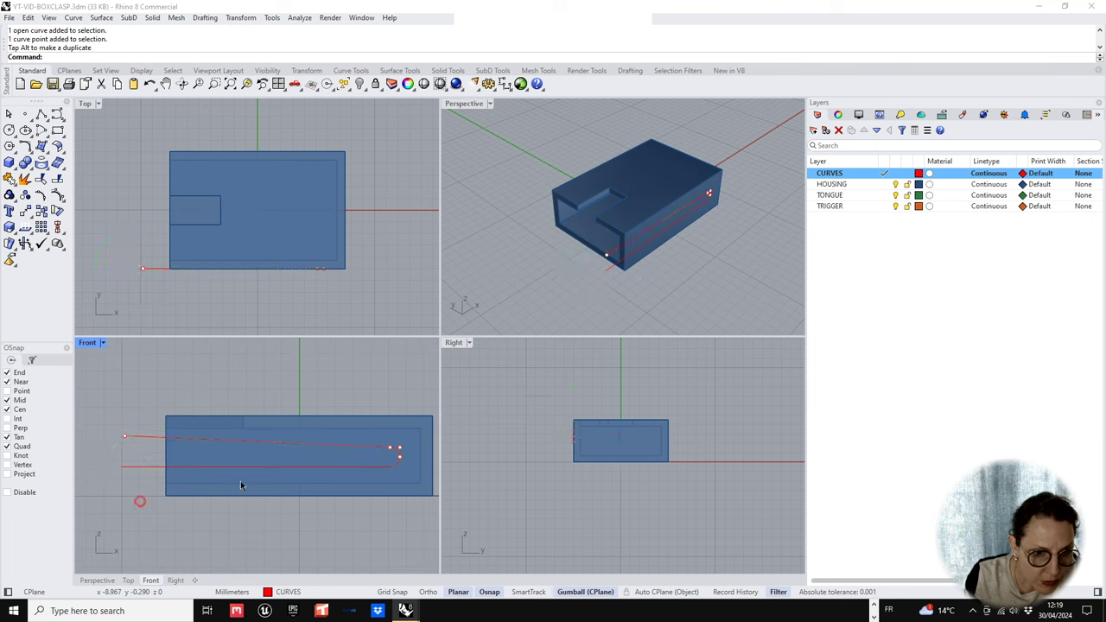
- Select the control points around both curves' rounded end and relocate the gumball origin to where the lower line meets its arc
scroll(404, 464, "up", 2)
left_click(373, 453)
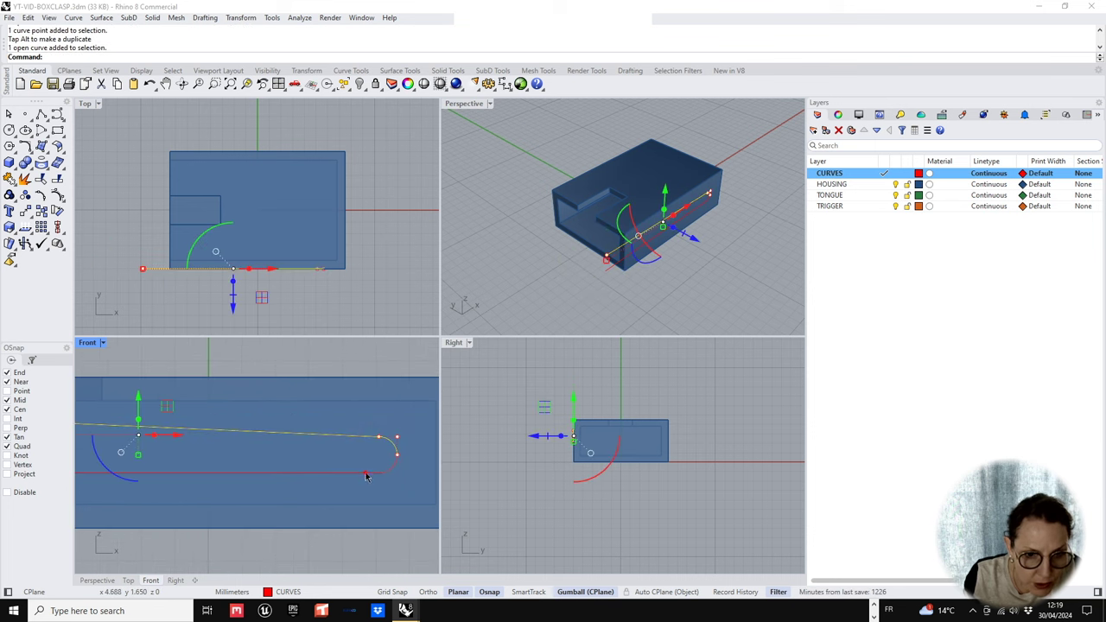
left_click(366, 475, "shift")
left_click_drag(357, 355, 415, 475)
scroll(390, 473, "up", 1)
scroll(388, 441, "down", 2)
right_click_drag(389, 442, 344, 450)
scroll(342, 454, "up", 2)
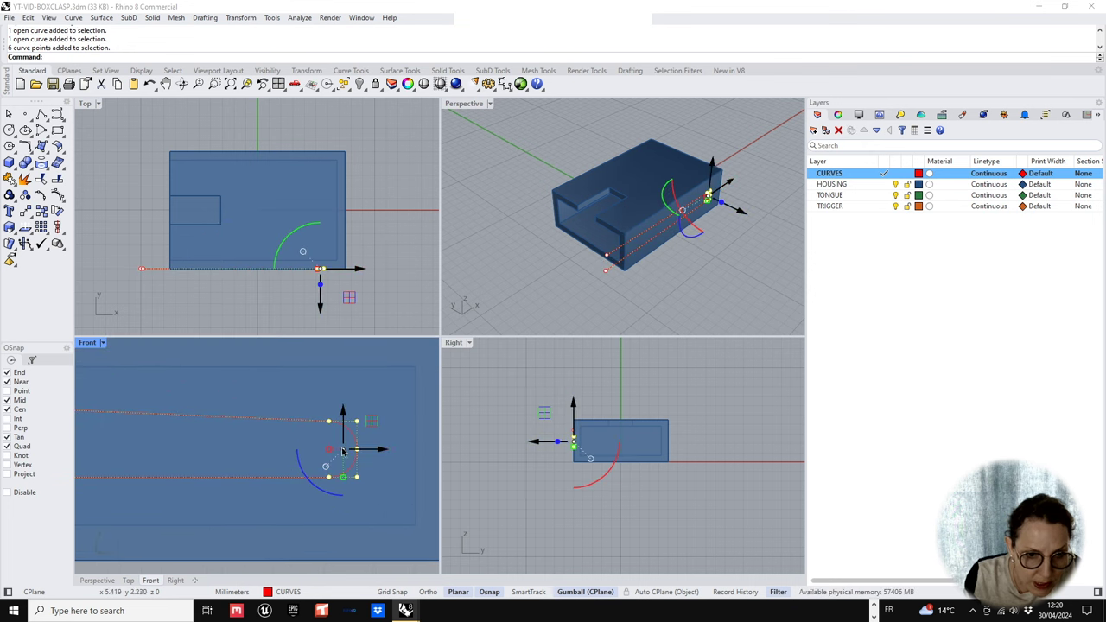
left_click(343, 450)
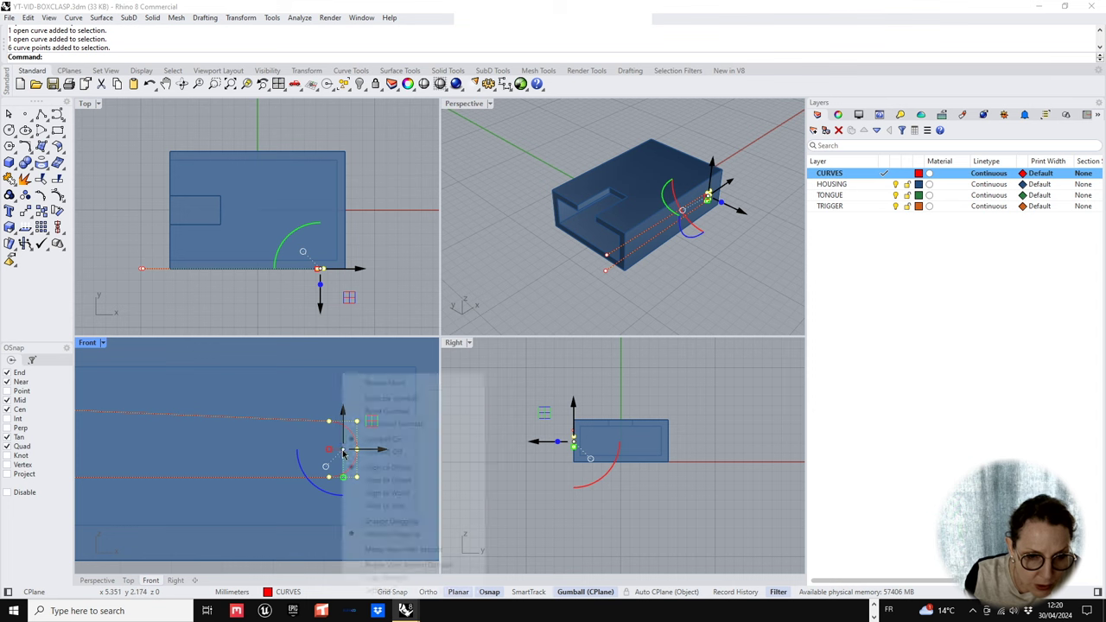
left_click(379, 400)
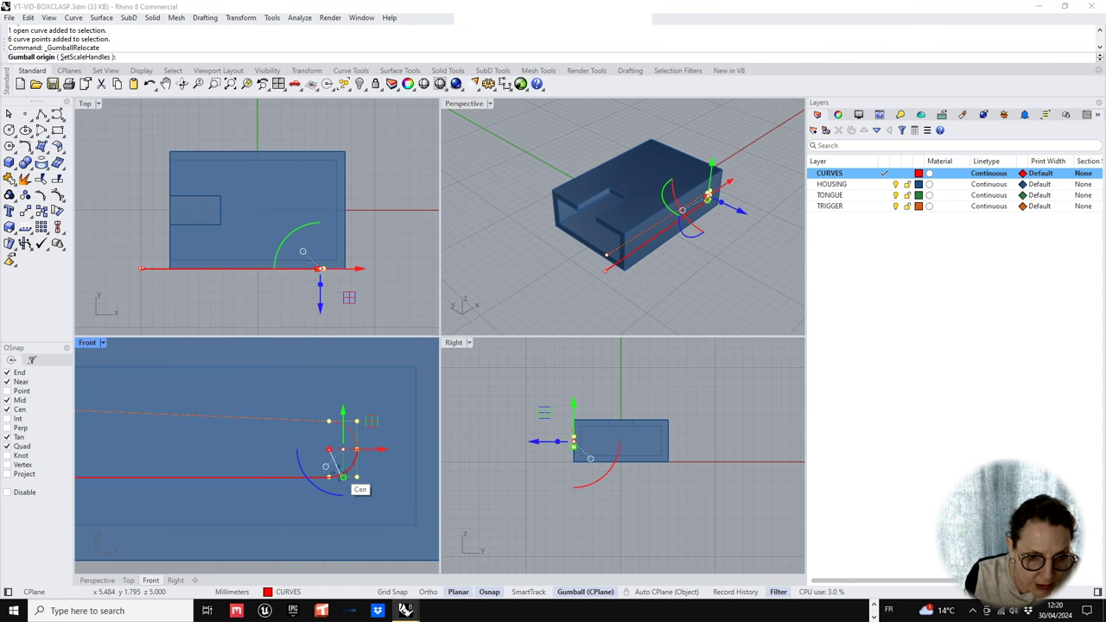
left_click(331, 480)
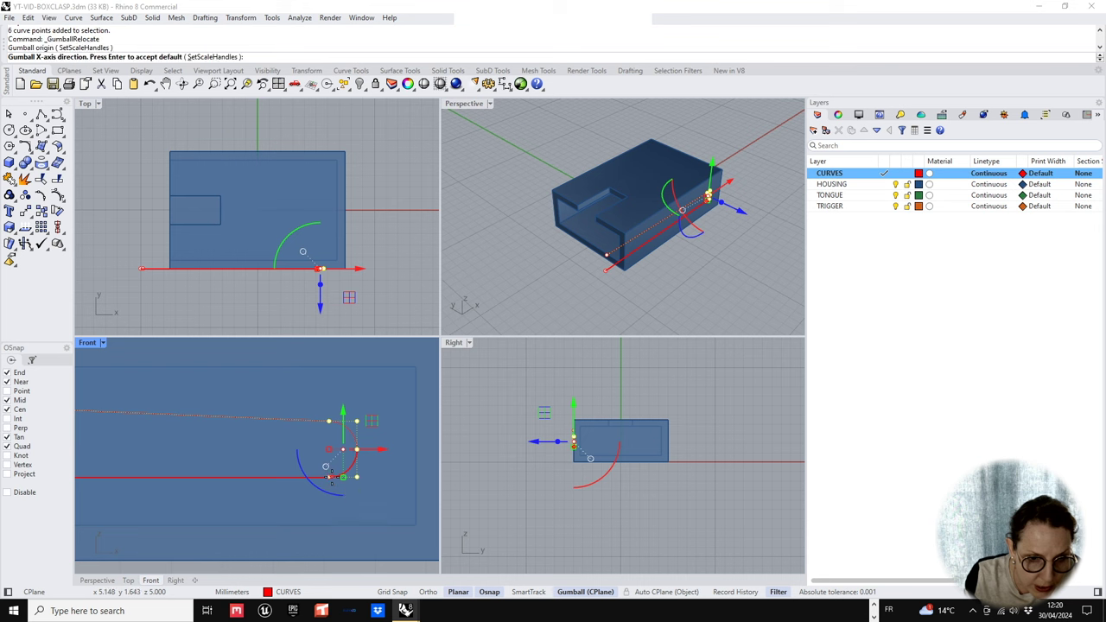
key("Return")
- Scale the rounded end's control points vertically toward the lower line to narrow the bend
scroll(331, 480, "up", 2)
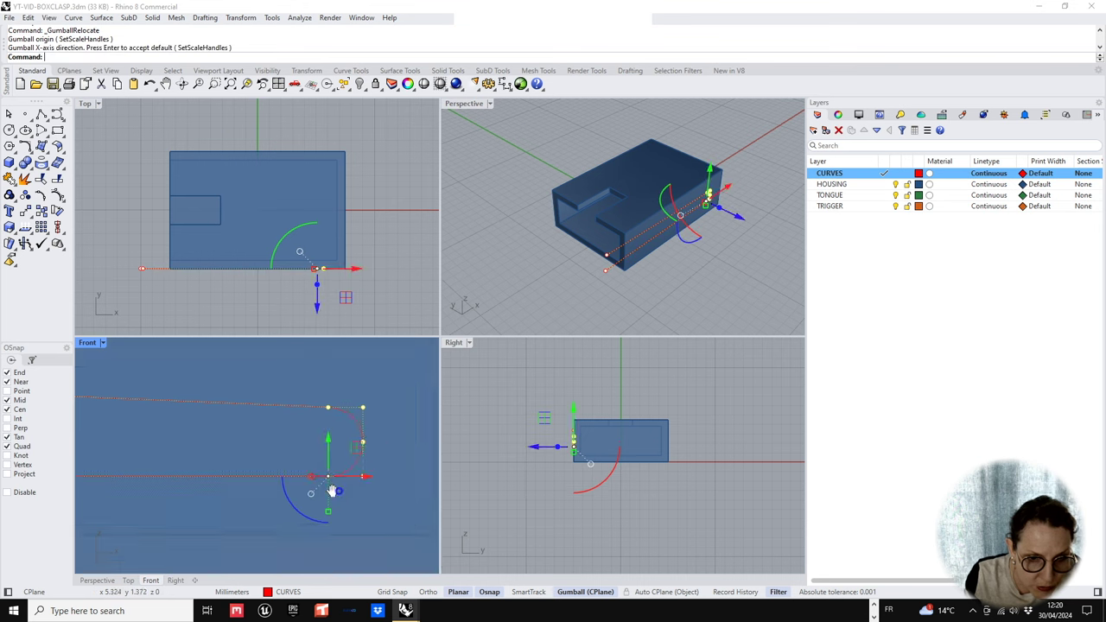
right_click_drag(331, 485, 313, 476)
left_click_drag(312, 502, 313, 482)
scroll(312, 480, "down", 6)
right_click_drag(261, 494, 328, 490)
left_click_drag(383, 485, 382, 477)
scroll(383, 477, "down", 3)
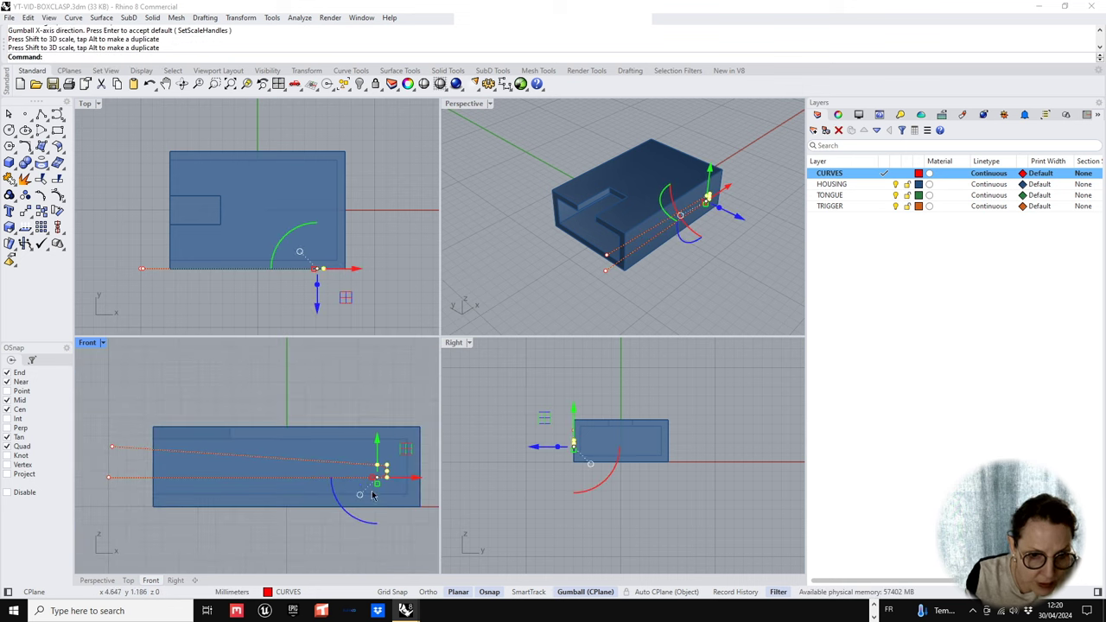
key("Escape")
- Join the upper and lower curves into one open U-shaped profile
right_click_drag(255, 474, 213, 419)
left_click(159, 430)
left_click(153, 381)
scroll(214, 420, "up", 2)
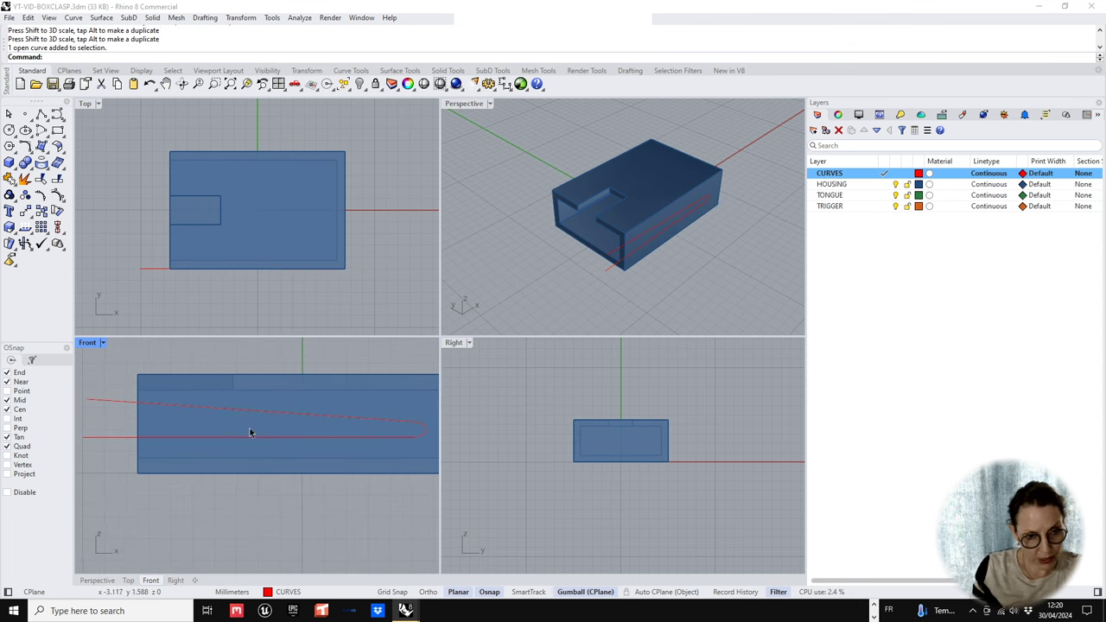
scroll(219, 460, "down", 3)
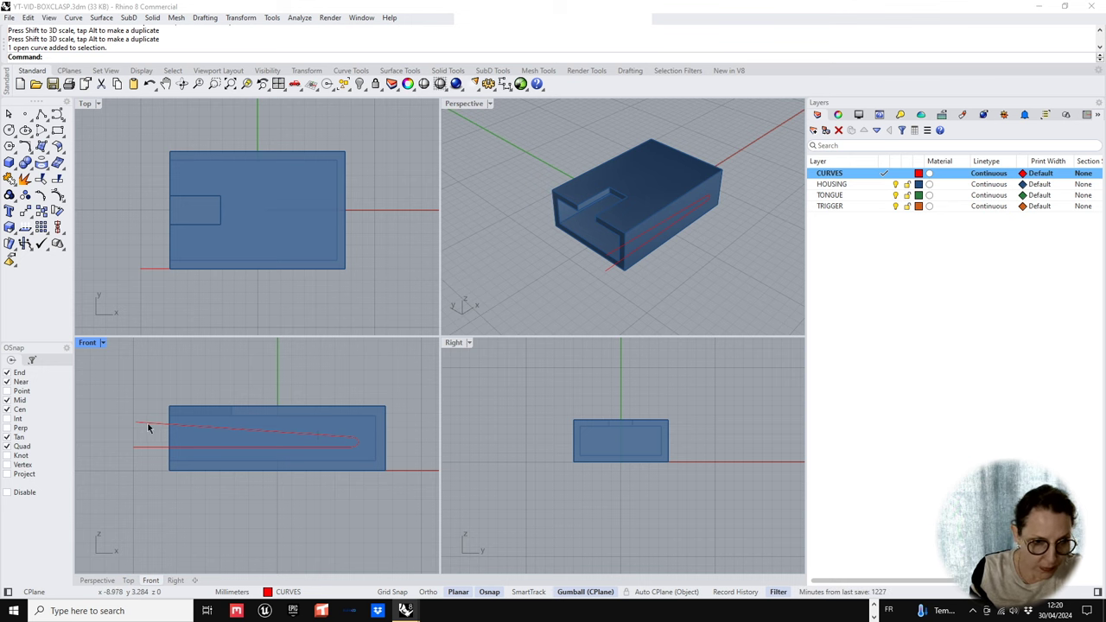
left_click(148, 428)
left_click(278, 448, "shift")
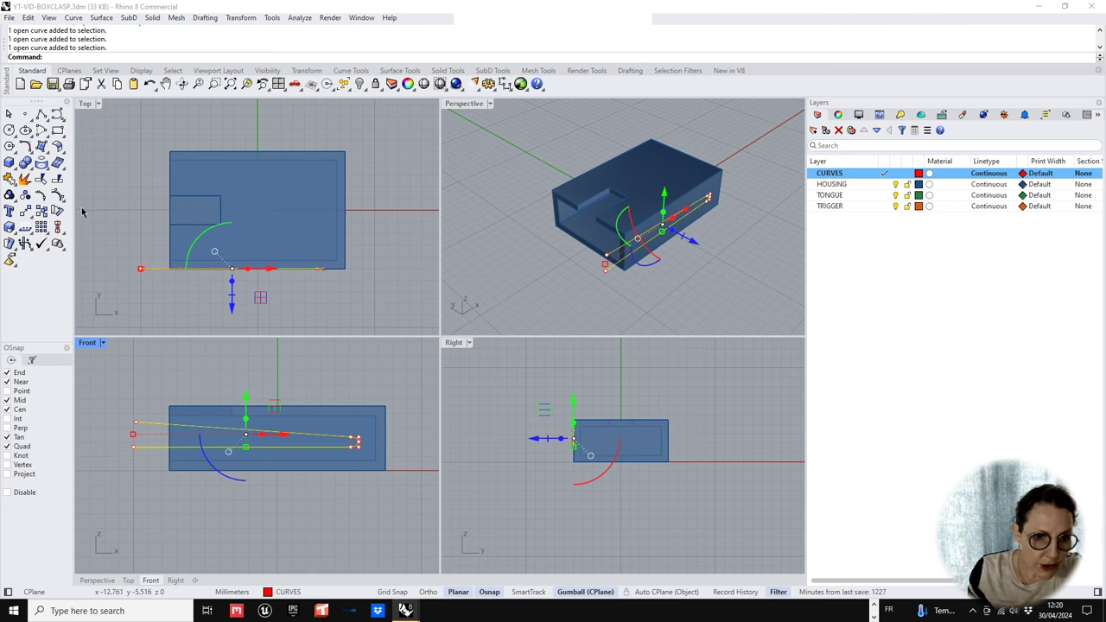
left_click(8, 179)
scroll(347, 435, "up", 2)
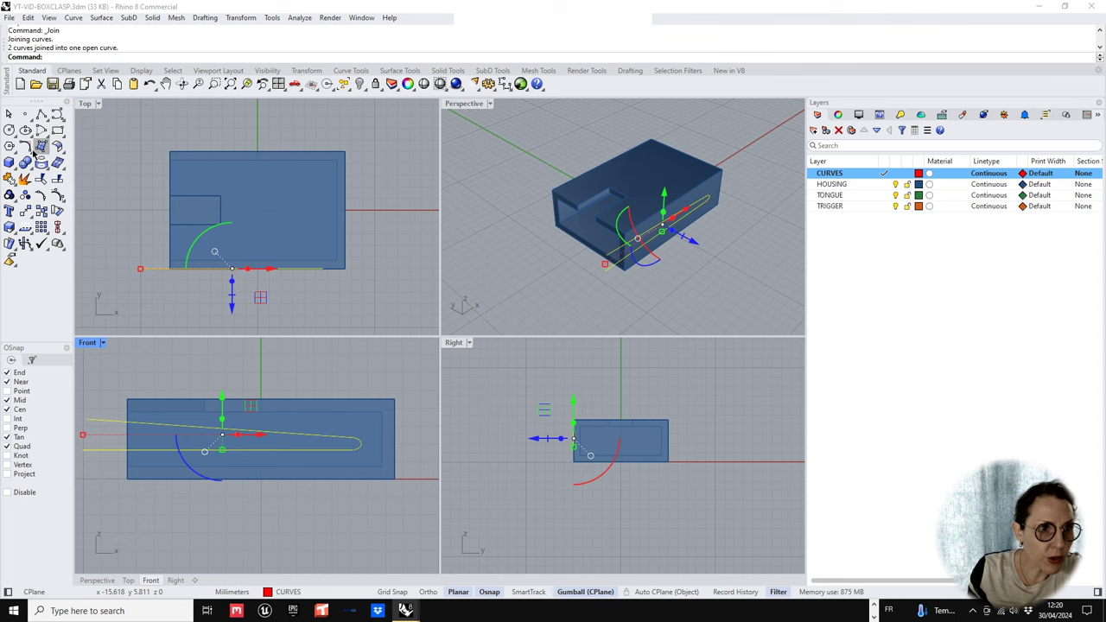
- Offset the U-shaped curve outward by 0.7 mm and move both curves down about 0.16 mm inside the housing
left_click(57, 178)
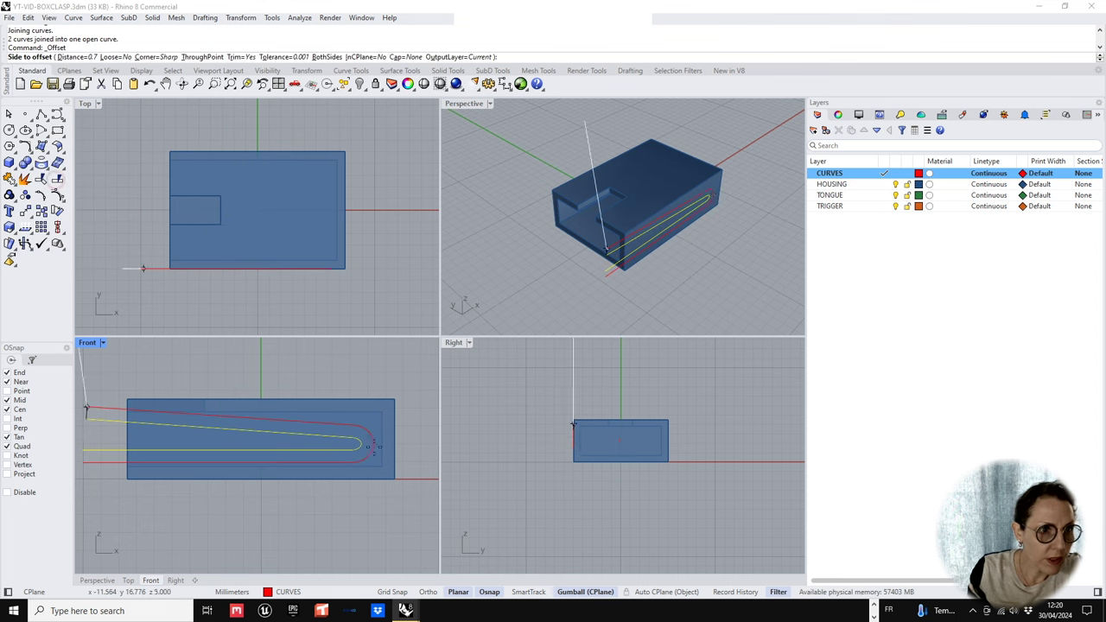
left_click(338, 418)
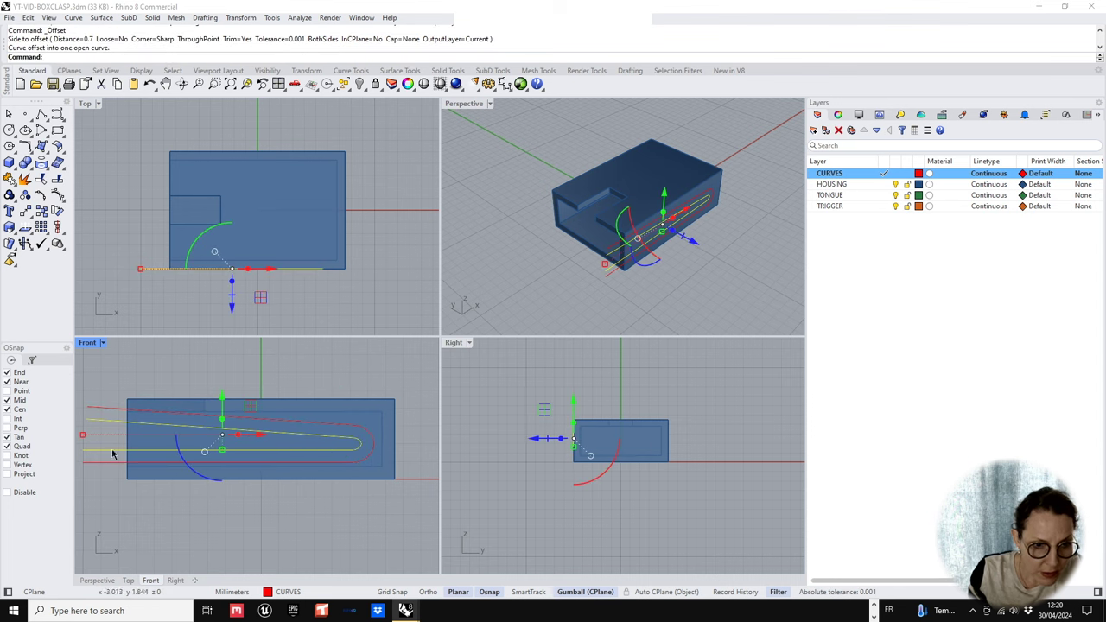
scroll(113, 454, "up", 5)
left_click(160, 442, "shift")
scroll(183, 447, "down", 6)
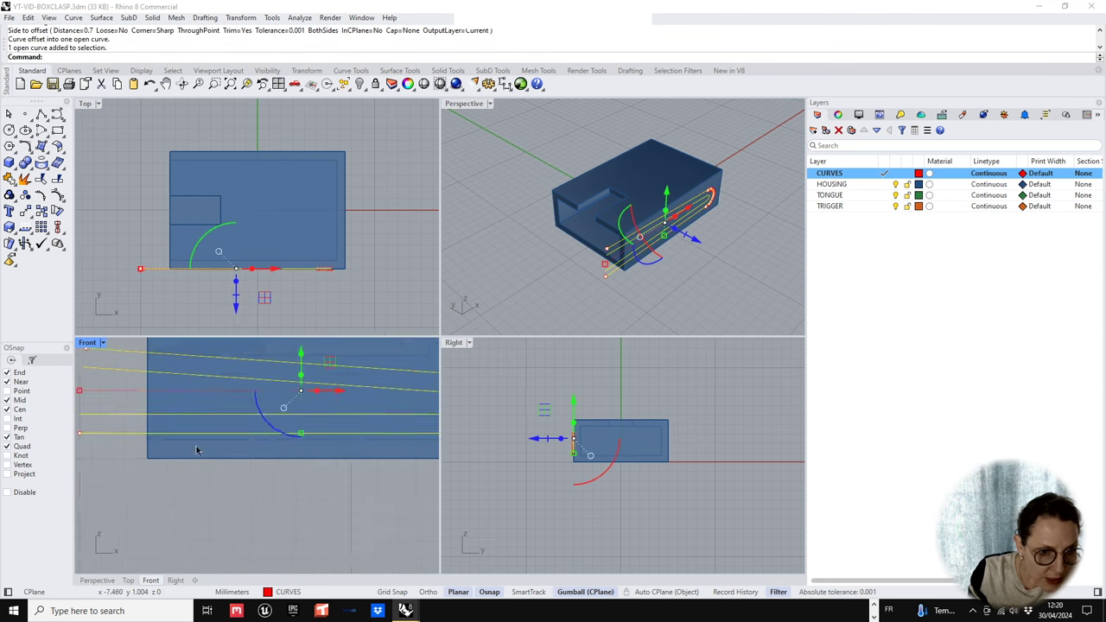
left_click_drag(276, 383, 277, 387)
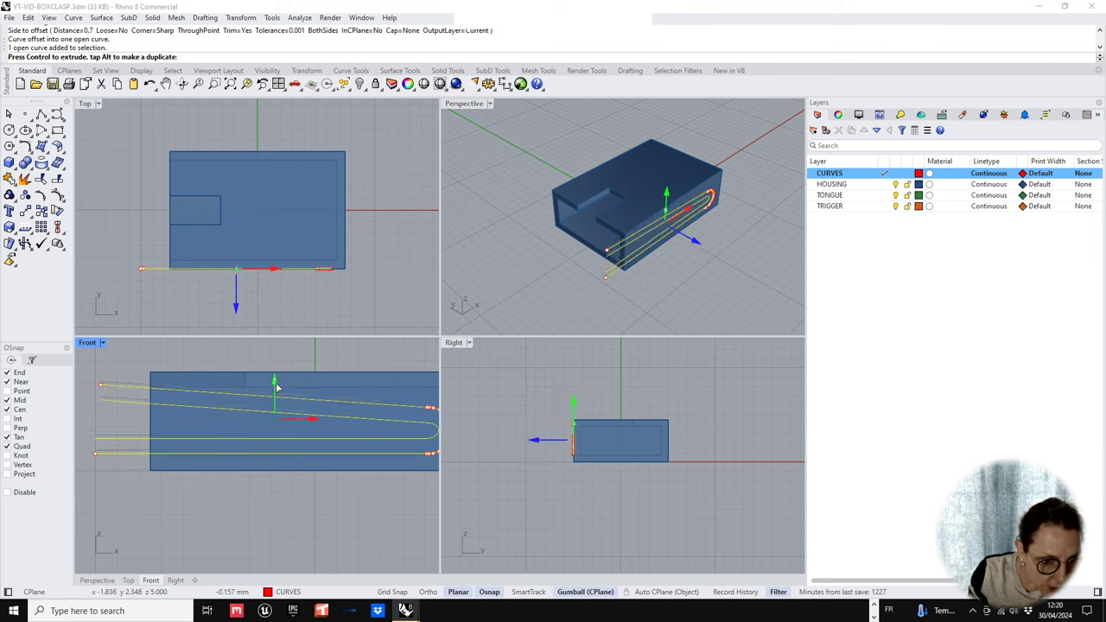
left_click(257, 350)
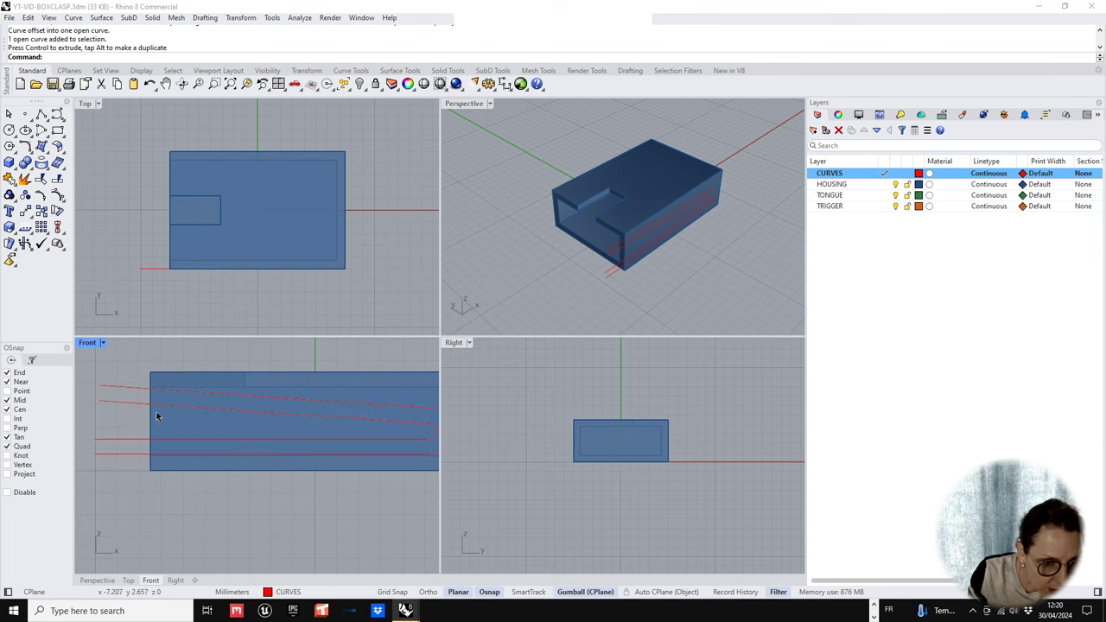
scroll(259, 507, "down", 2)
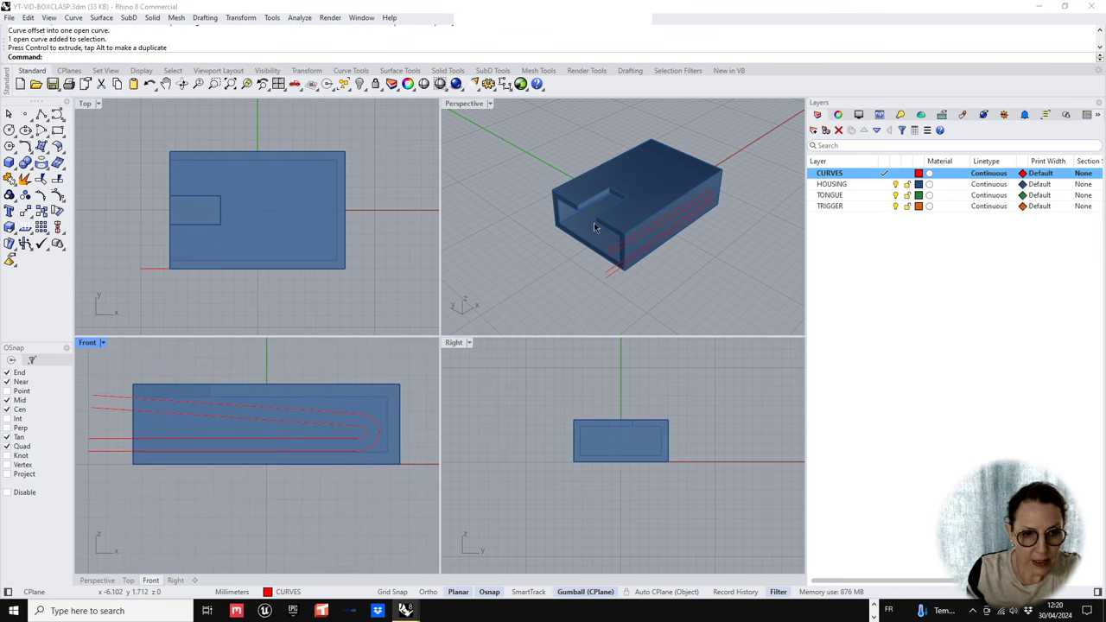
right_click_drag(593, 222, 574, 262)
right_click_drag(128, 388, 143, 367)
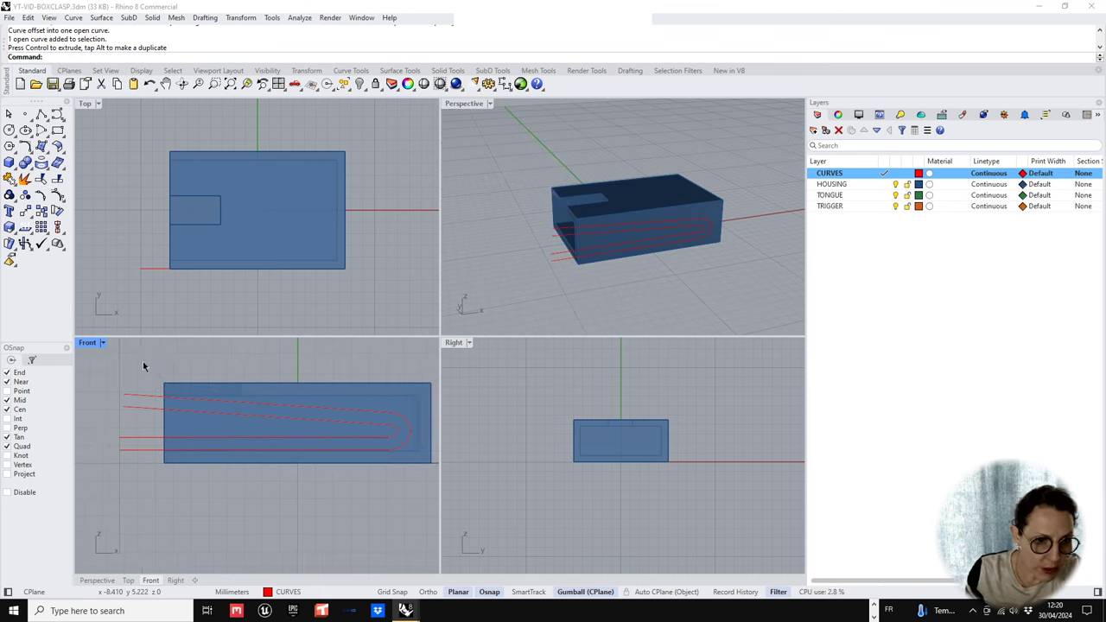
left_click_drag(120, 457, 119, 471)
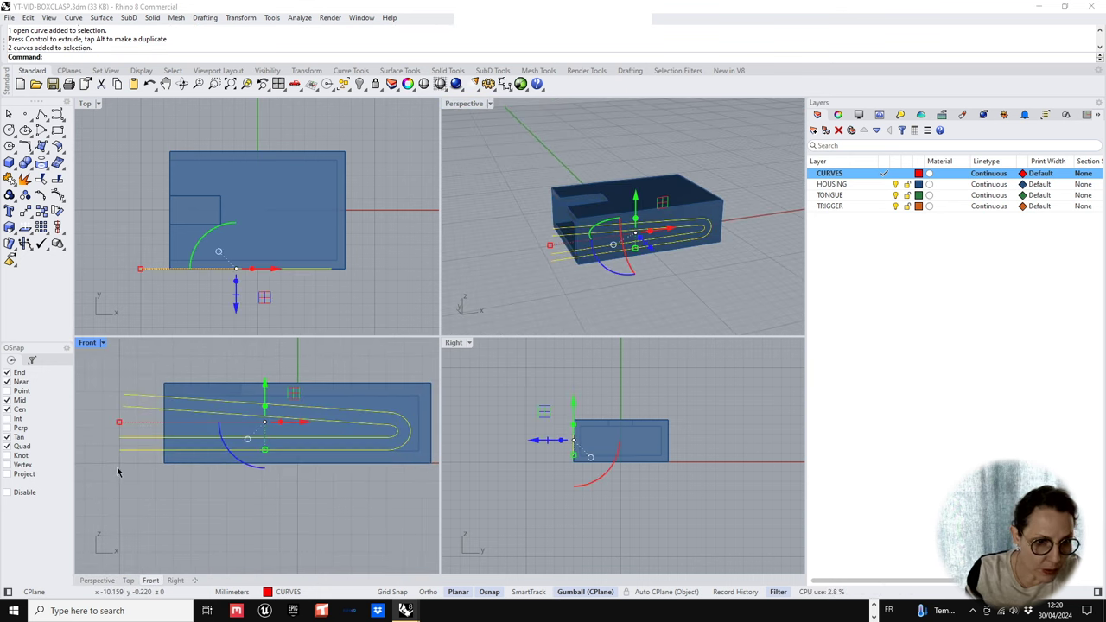
left_click(122, 381)
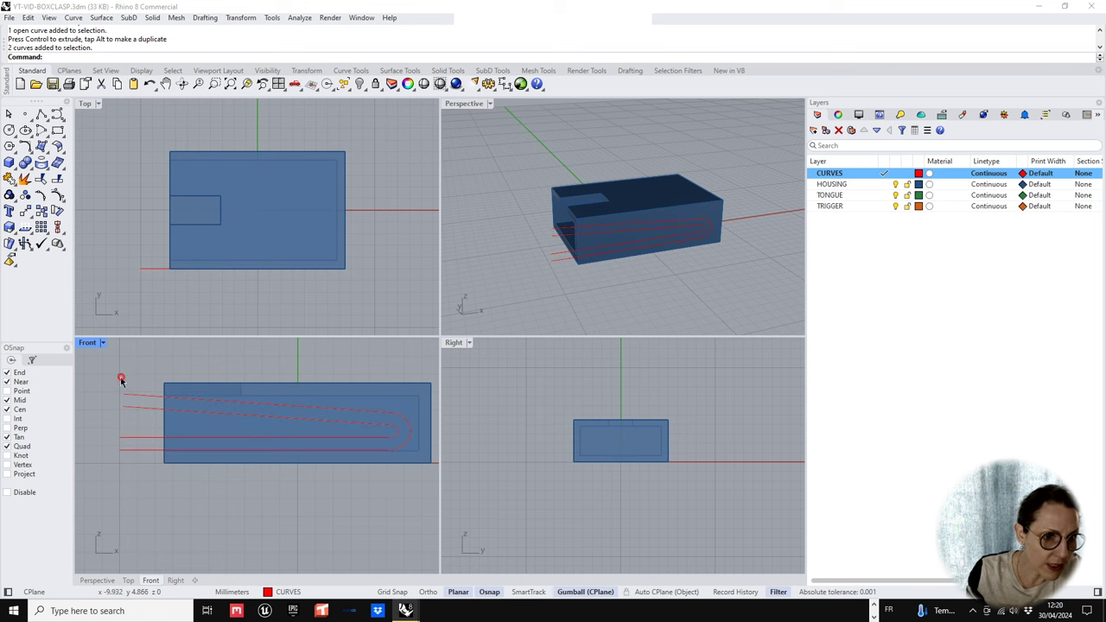
- Close the upper and lower open ends of the two U-shaped curves with a short line each
left_click(45, 122)
left_click(42, 135)
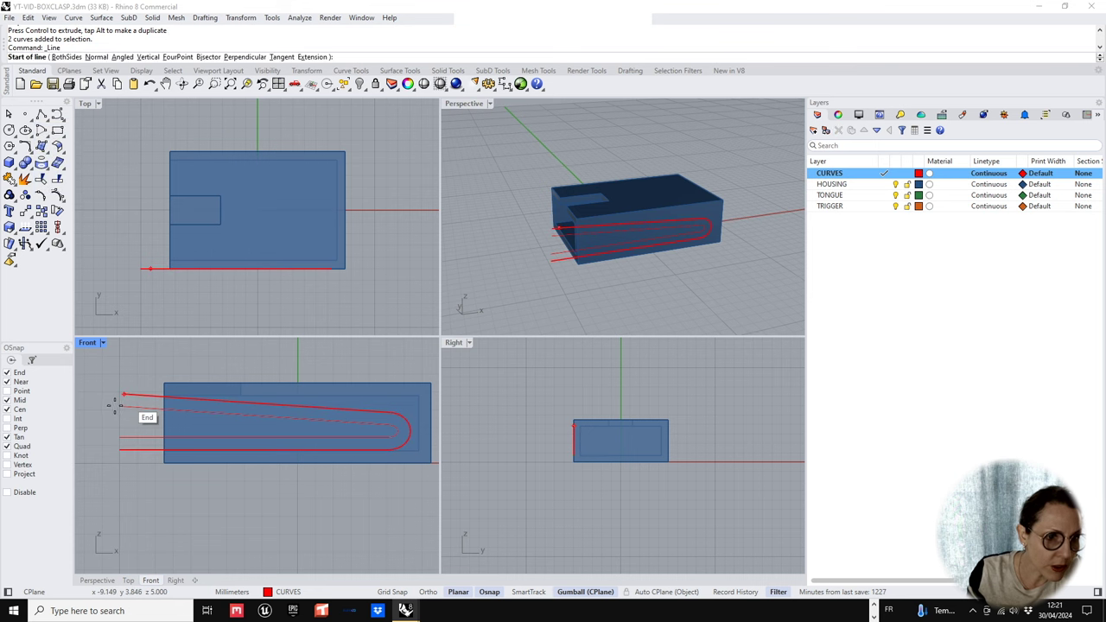
scroll(121, 393, "up", 2)
left_click(132, 384)
left_click(132, 409)
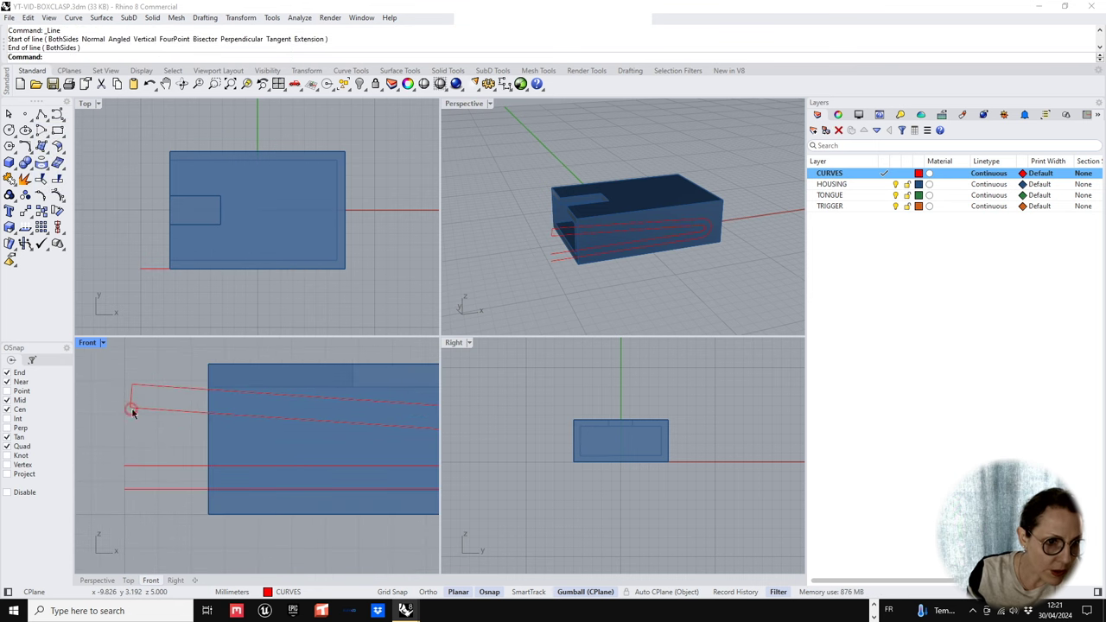
right_click(130, 461)
left_click(124, 467)
left_click(125, 489)
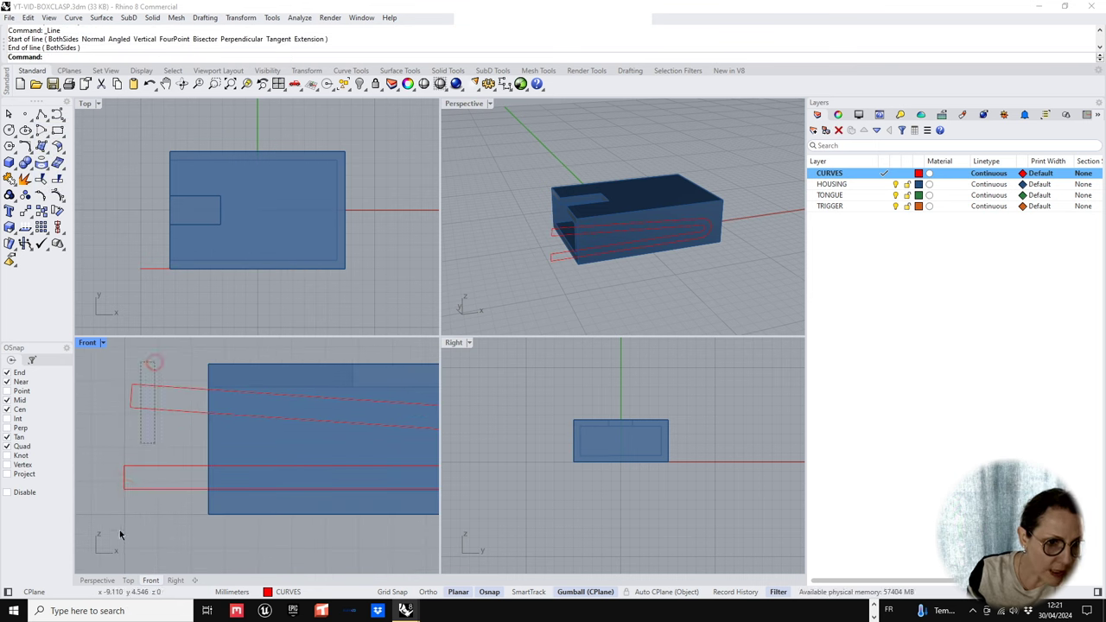
- Join the two U-shaped curves and the two end lines into one closed profile
left_click_drag(154, 362, 119, 532)
left_click(8, 178)
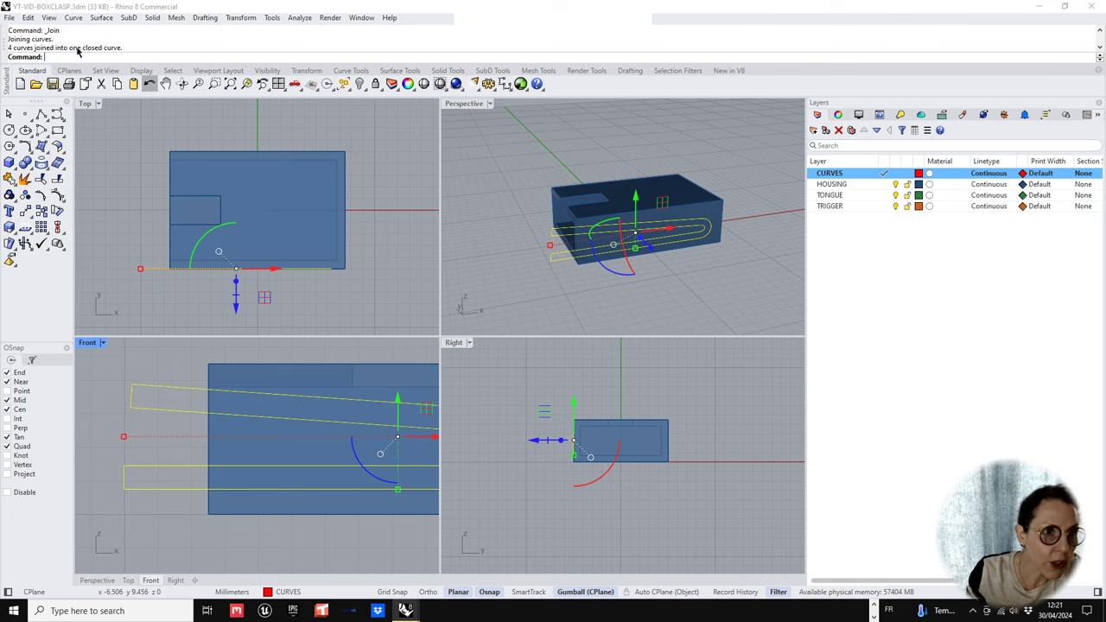
scroll(276, 404, "down", 3)
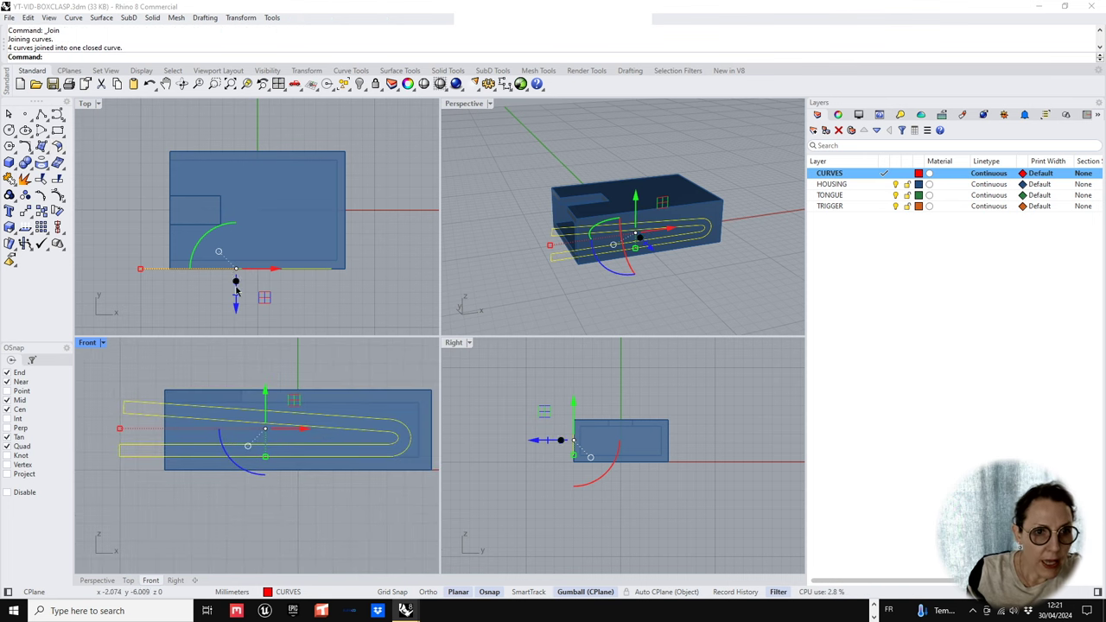
- Move the closed profile to the housing's inner side wall and extrude it as a solid across to the opposite inner wall
scroll(236, 284, "up", 4)
left_click_drag(241, 291, 252, 161)
scroll(227, 276, "down", 3)
key("Escape")
scroll(245, 269, "up", 4)
left_click_drag(247, 284, 254, 115)
right_click_drag(258, 163, 276, 267)
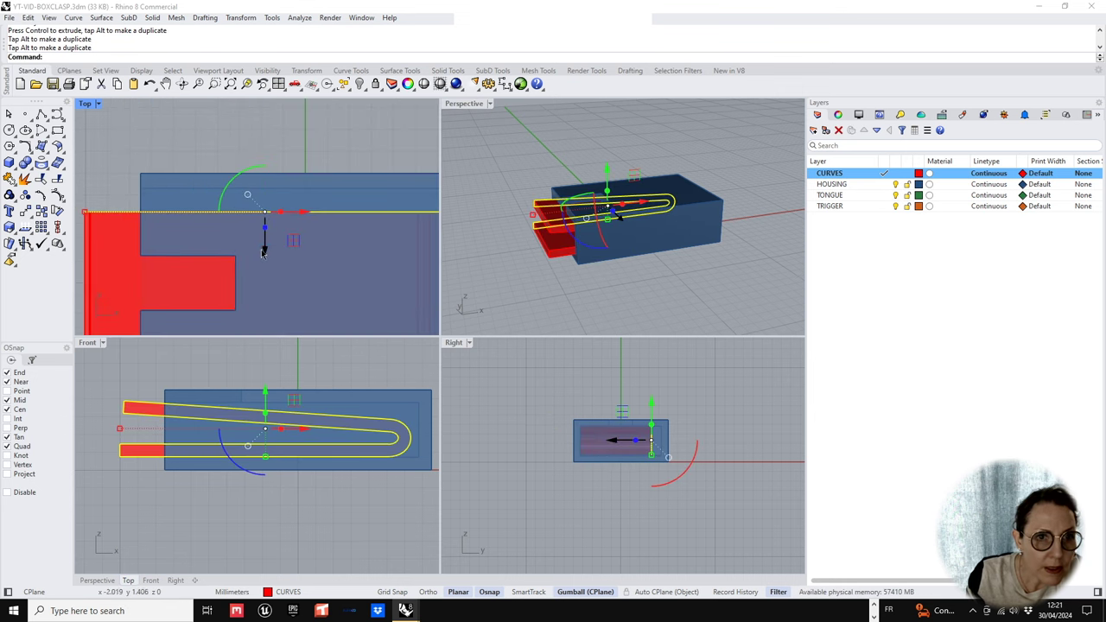
left_click_drag(264, 251, 256, 225)
left_click(508, 280)
- Examine how the U-shaped solid's two ends project from the housing's open side
right_click_drag(550, 267, 692, 221)
scroll(669, 259, "up", 5)
right_click_drag(668, 259, 720, 248)
scroll(652, 253, "up", 2)
scroll(650, 250, "down", 6)
scroll(198, 425, "down", 2)
right_click_drag(212, 426, 231, 436)
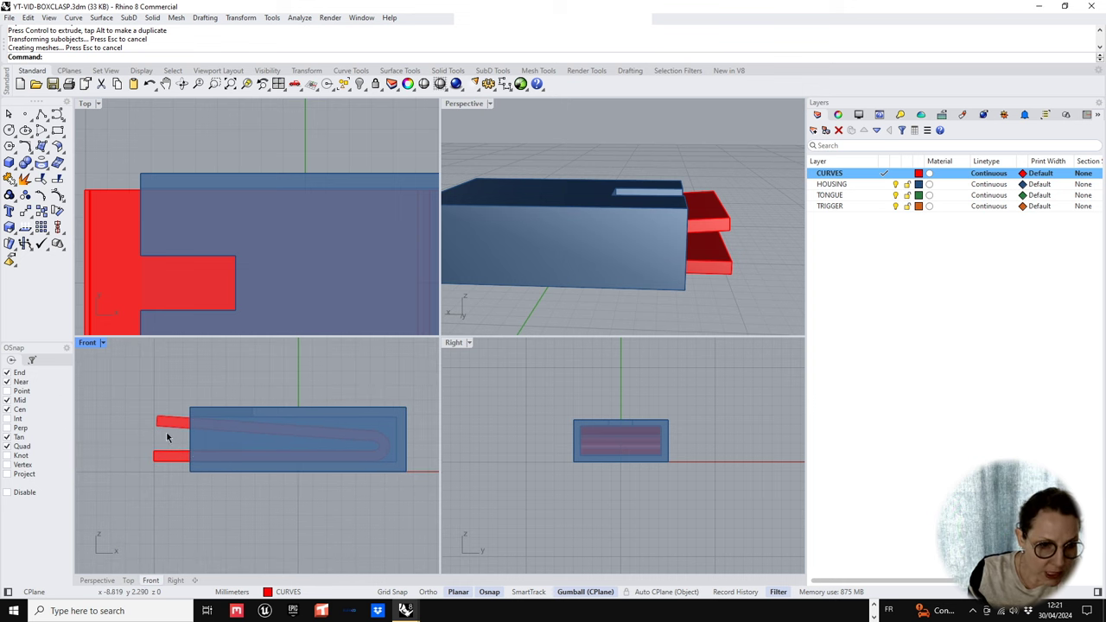
scroll(177, 447, "up", 2)
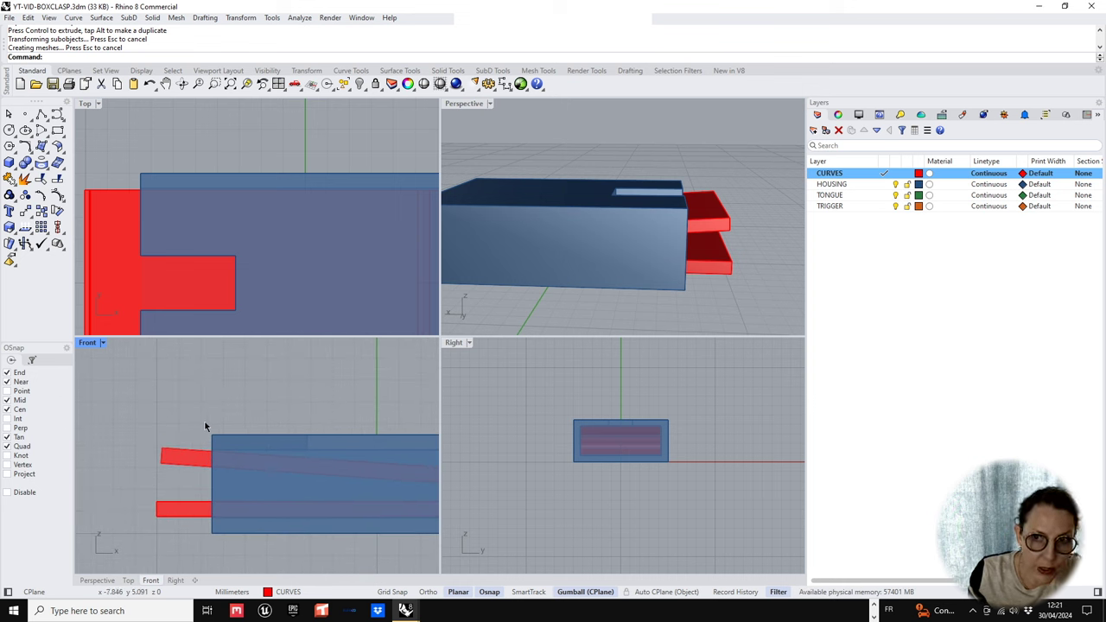
scroll(202, 441, "up", 3)
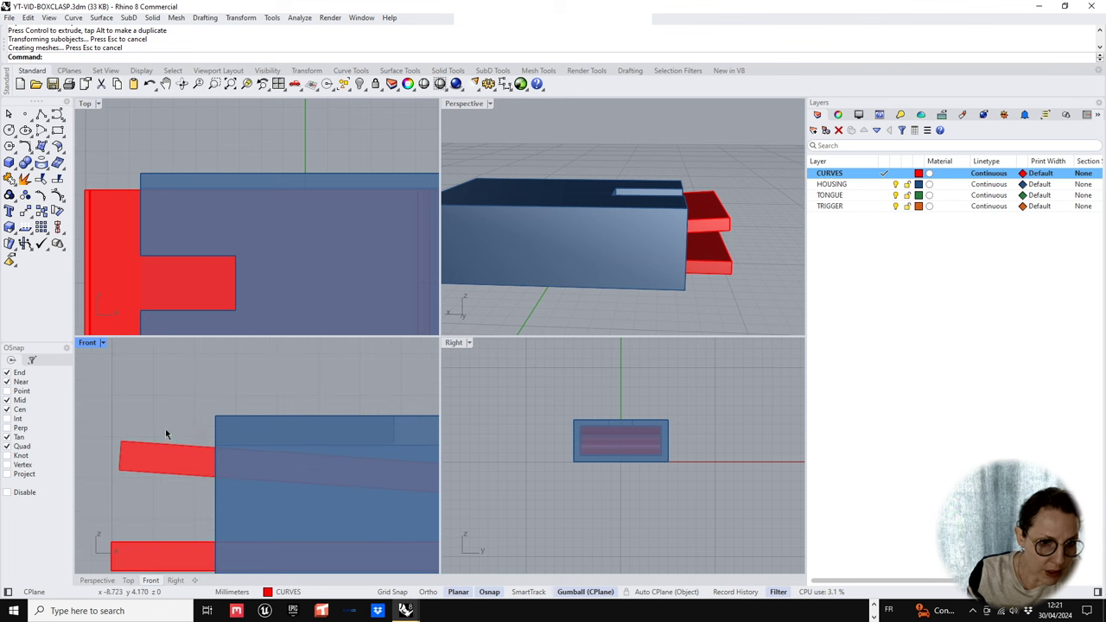
- Shorten the U-shaped solid's upper arm by moving its end face toward the housing and adjusting the face's height to follow the arm's slope
right_click_drag(791, 189, 634, 237)
scroll(672, 225, "up", 3)
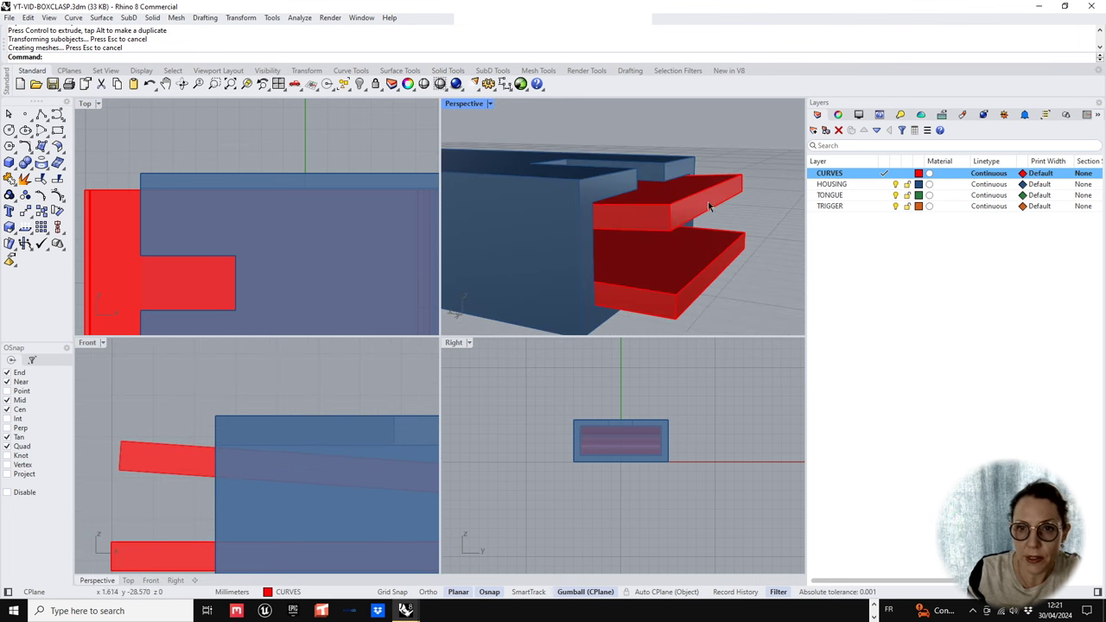
left_click(705, 208, "ctrl+shift")
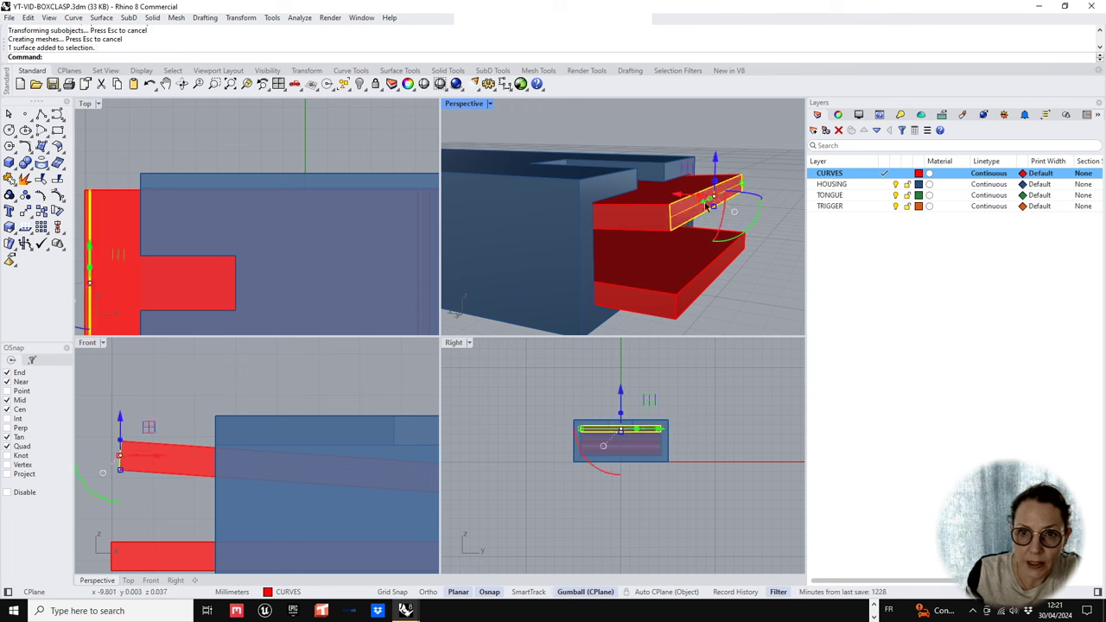
right_click_drag(714, 203, 688, 207)
left_click_drag(688, 207, 644, 211)
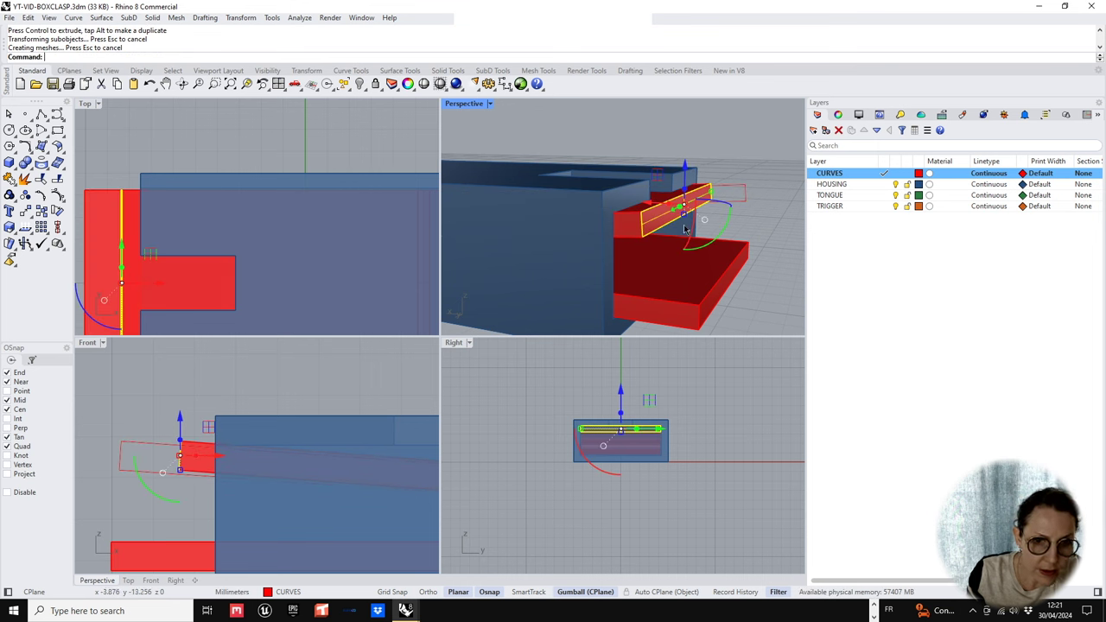
left_click_drag(687, 161, 691, 173)
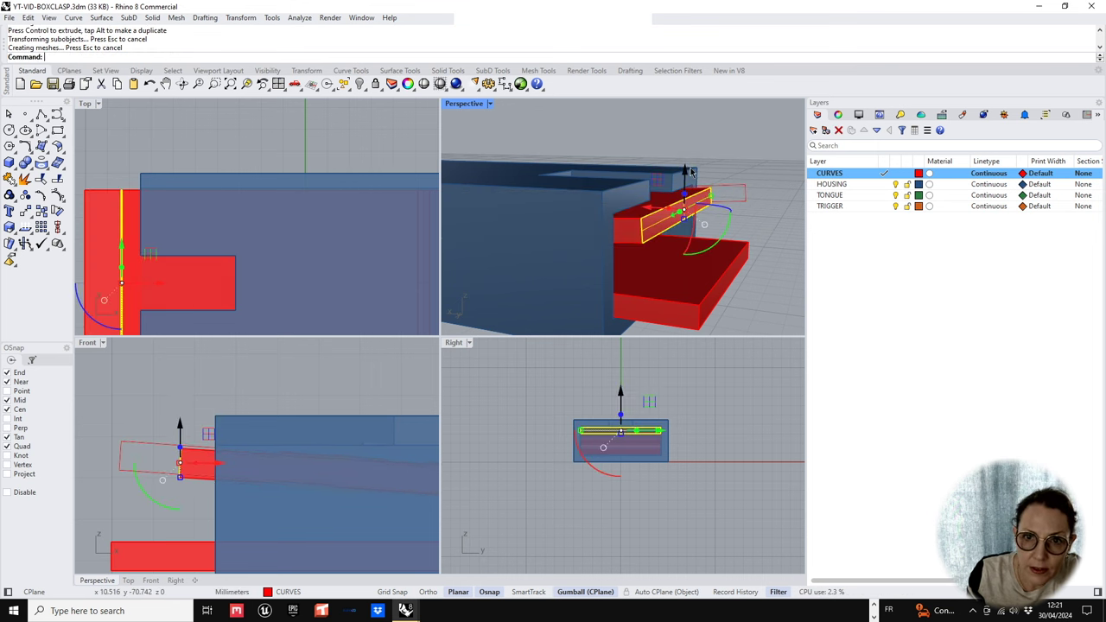
scroll(170, 467, "up", 2)
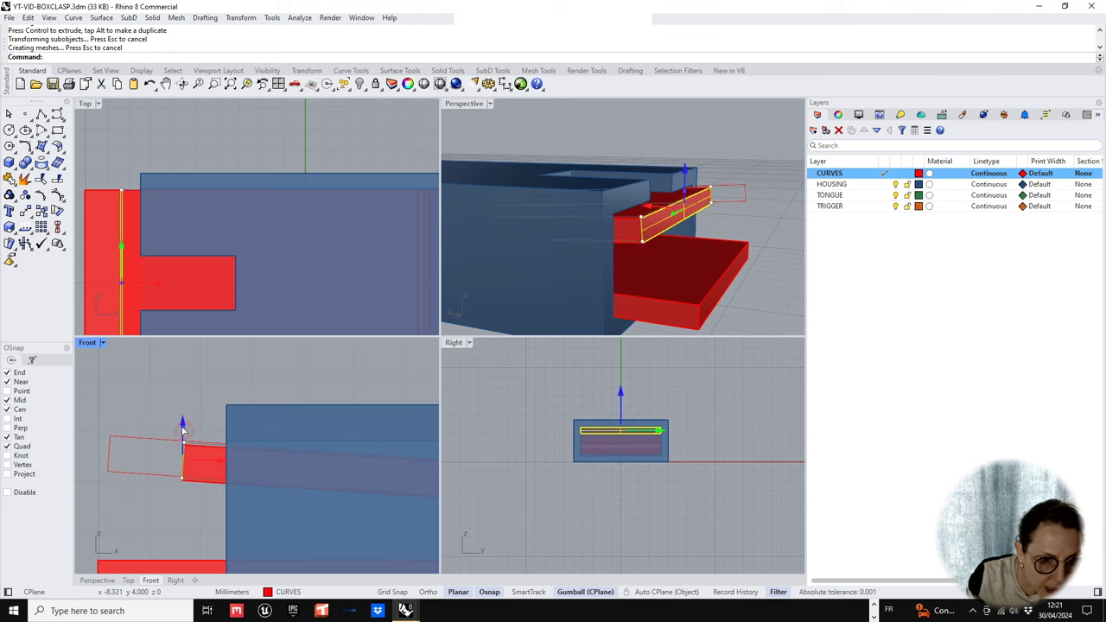
left_click_drag(182, 423, 182, 429)
key("Escape")
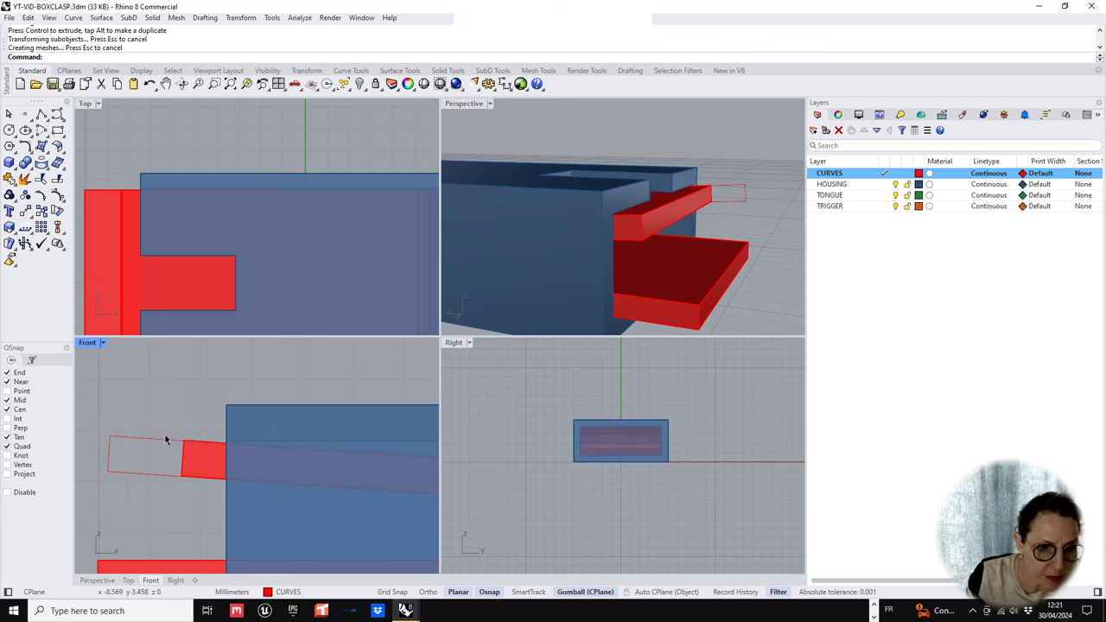
- Move the U-shaped solid from the CURVES layer to the TONGUE layer
scroll(168, 441, "down", 2)
left_click(183, 458)
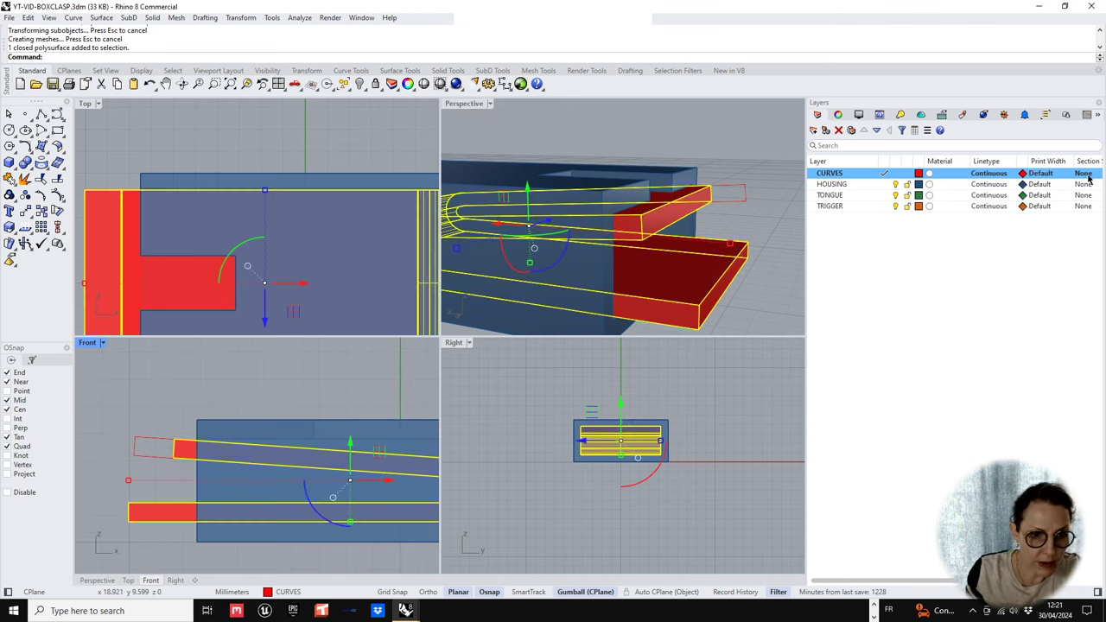
left_click(864, 195)
right_click(864, 195)
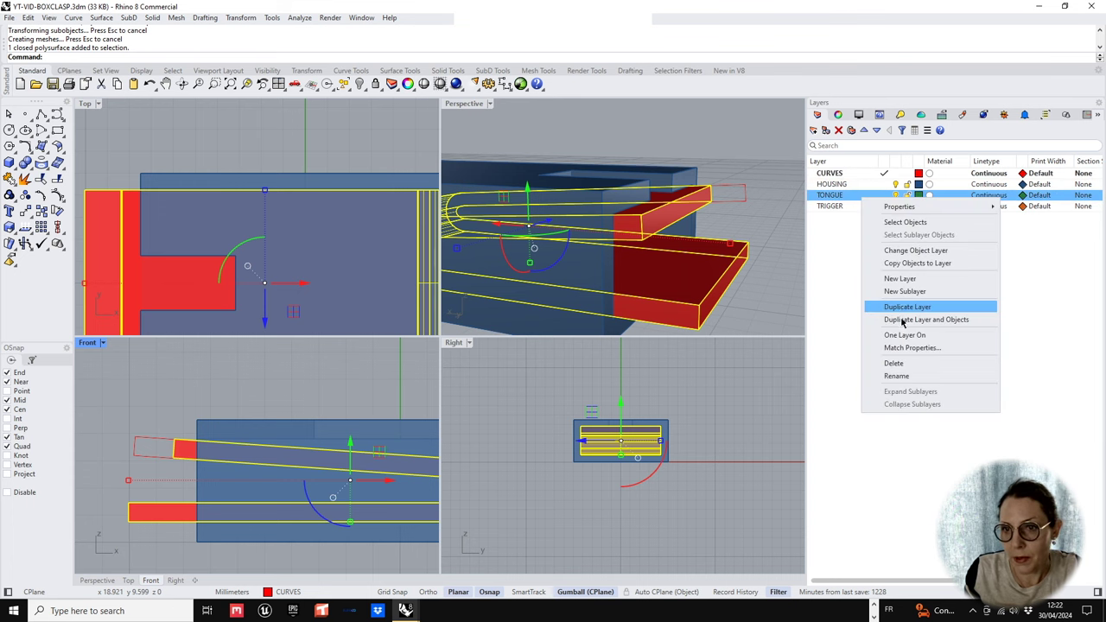
left_click(919, 252)
left_click(744, 221)
scroll(745, 221, "down", 6)
right_click_drag(745, 222, 617, 261)
scroll(247, 249, "down", 3)
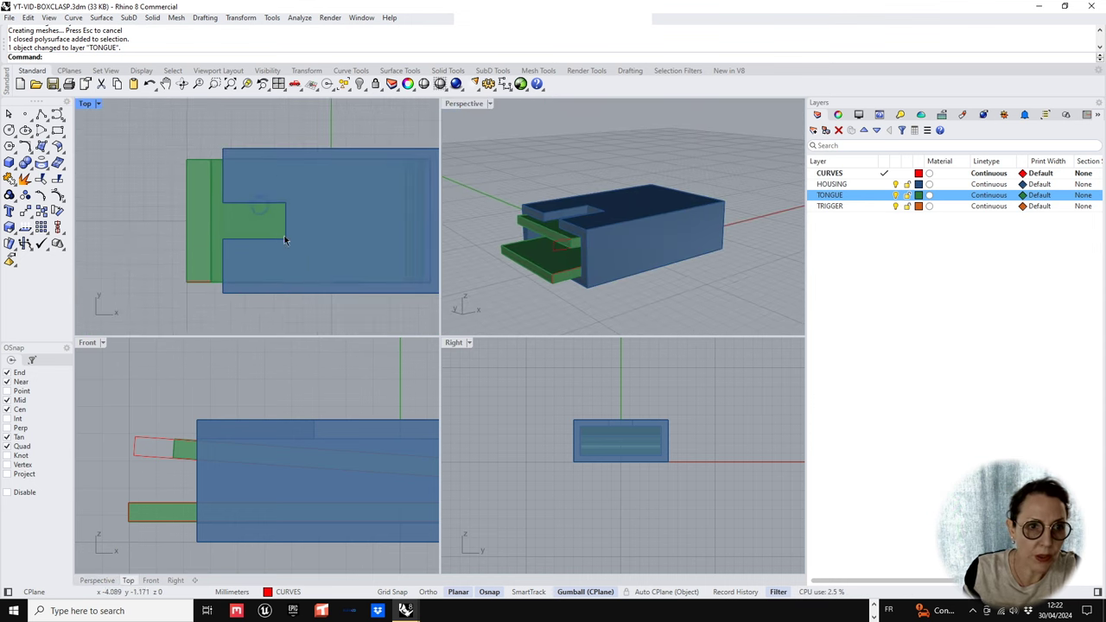
- Move the upper arm's end face farther in along the arm's slope until it sits just short of the housing's open side
right_click_drag(547, 273, 523, 265)
scroll(522, 265, "up", 4)
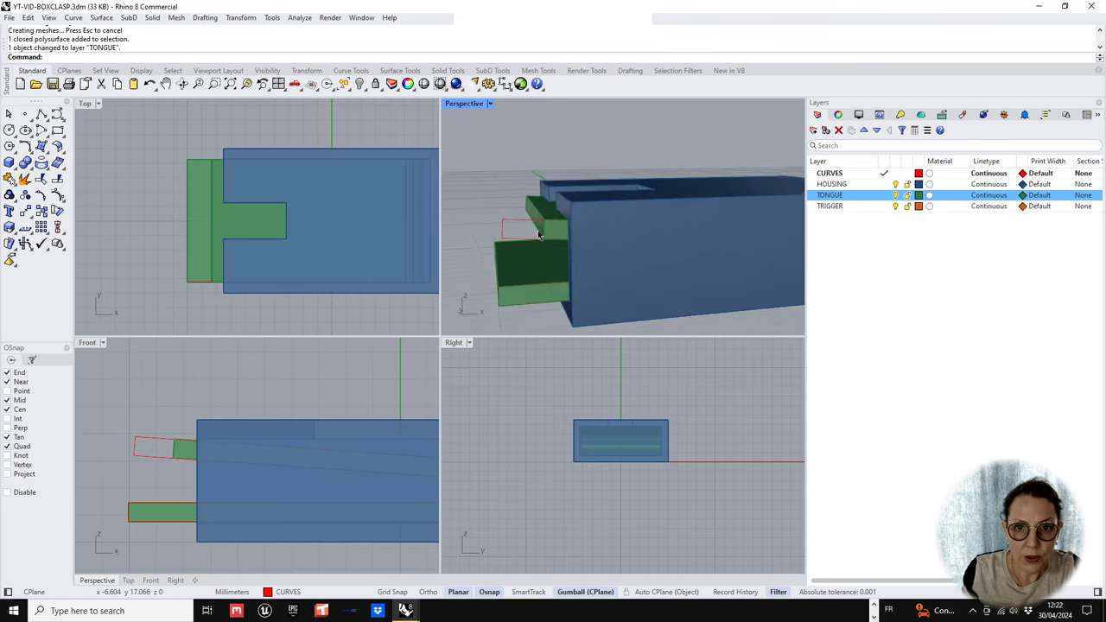
scroll(532, 210, "up", 5)
left_click(531, 210, "ctrl+shift")
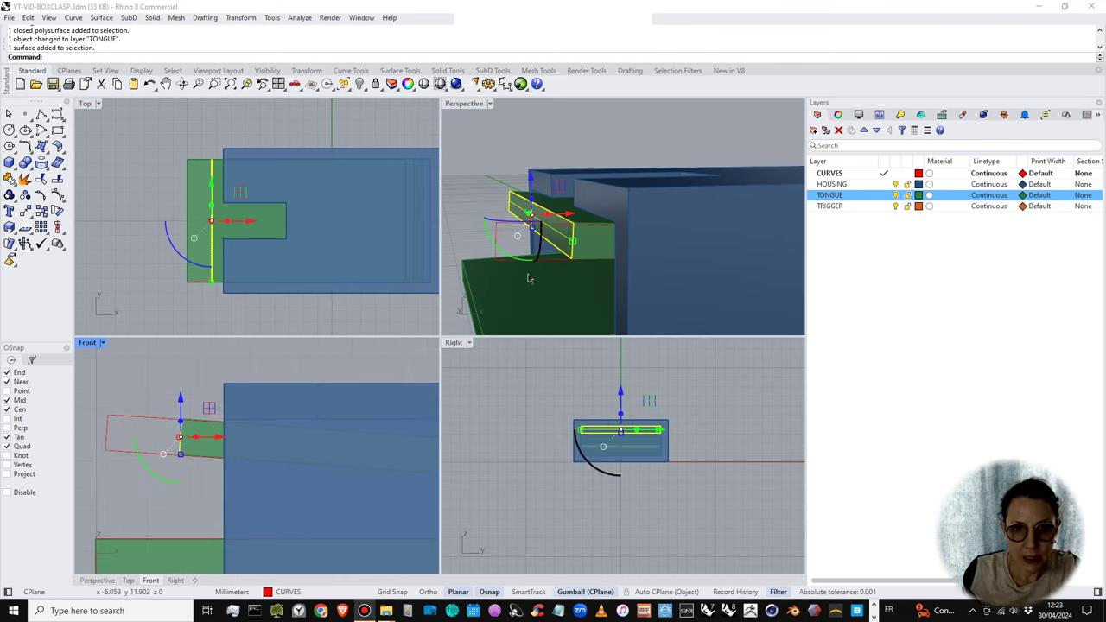
scroll(206, 427, "up", 2)
left_click_drag(204, 409, 244, 415)
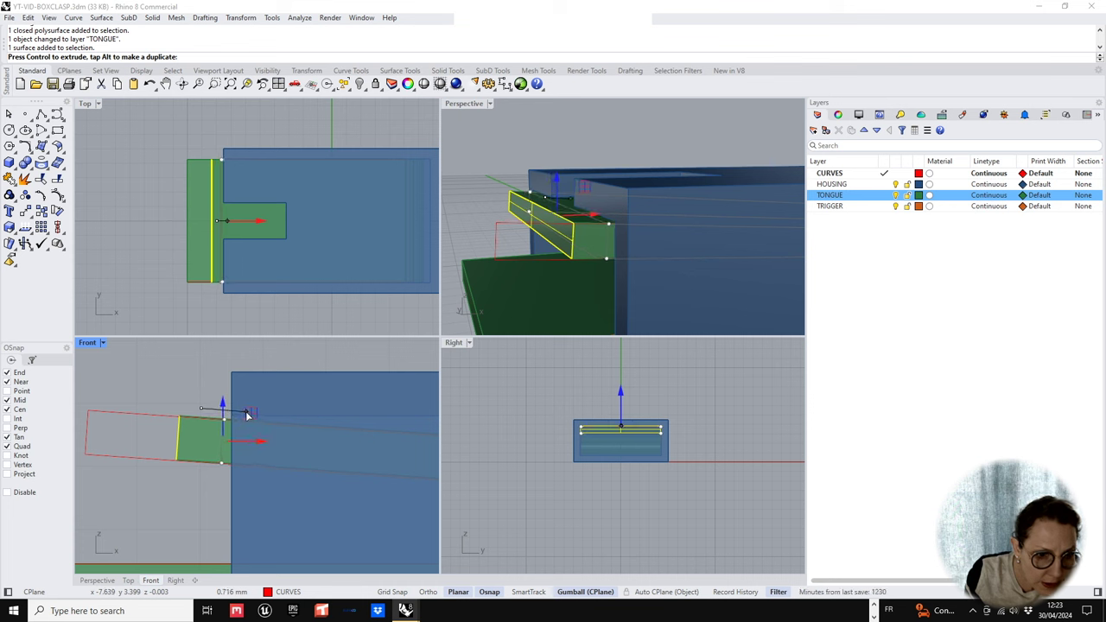
scroll(223, 451, "down", 8)
right_click_drag(239, 484, 245, 454)
left_click(263, 366)
scroll(686, 185, "down", 3)
right_click_drag(678, 203, 498, 180)
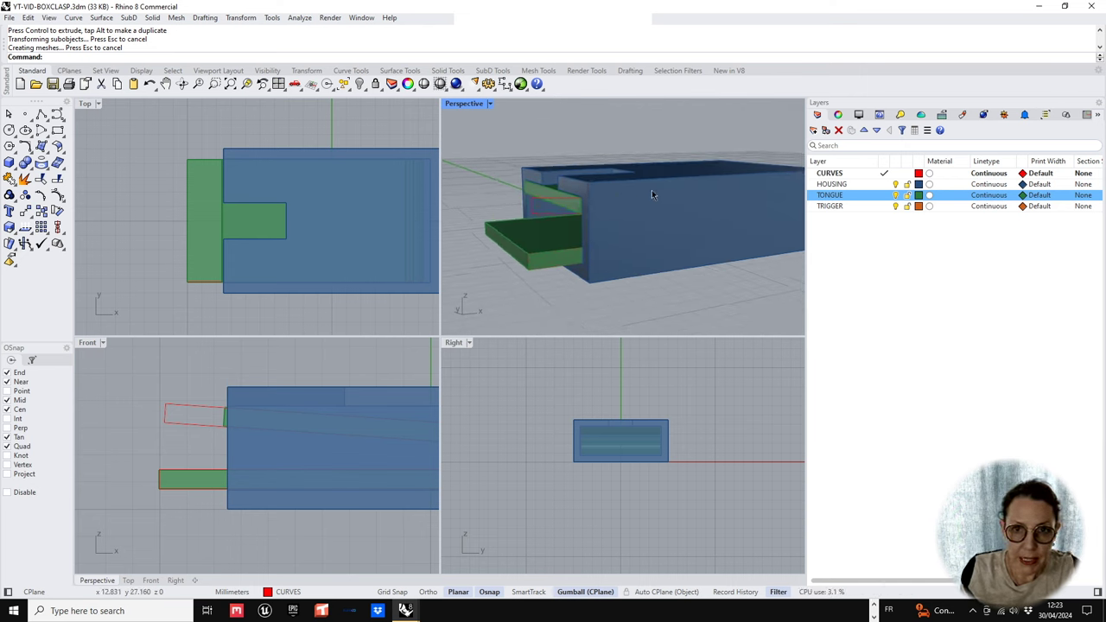
scroll(530, 263, "up", 2)
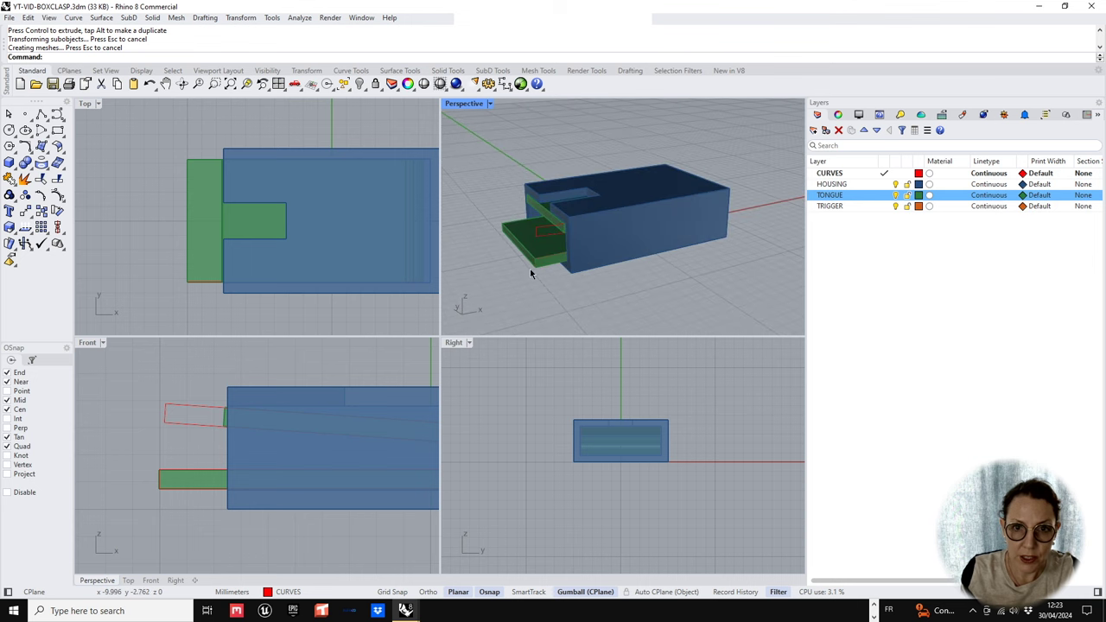
- Draw a centre-based box on the TONGUE layer at the lower arm's end midpoint, slightly wider than the housing and taller than it
left_click(529, 238)
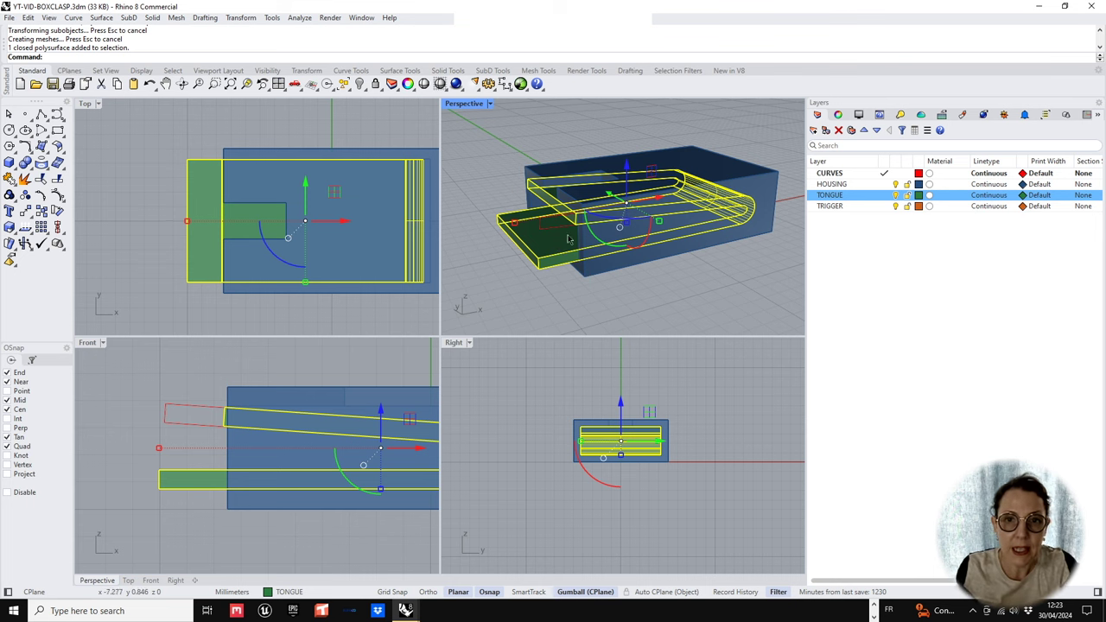
right_click_drag(583, 249, 578, 243, "shift")
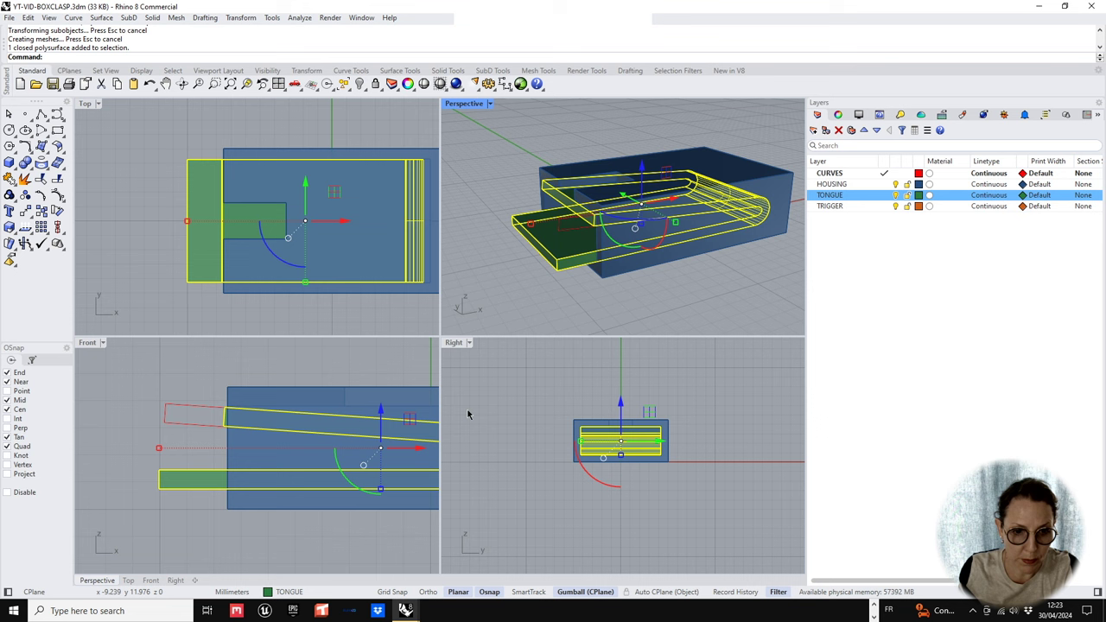
left_click(15, 163)
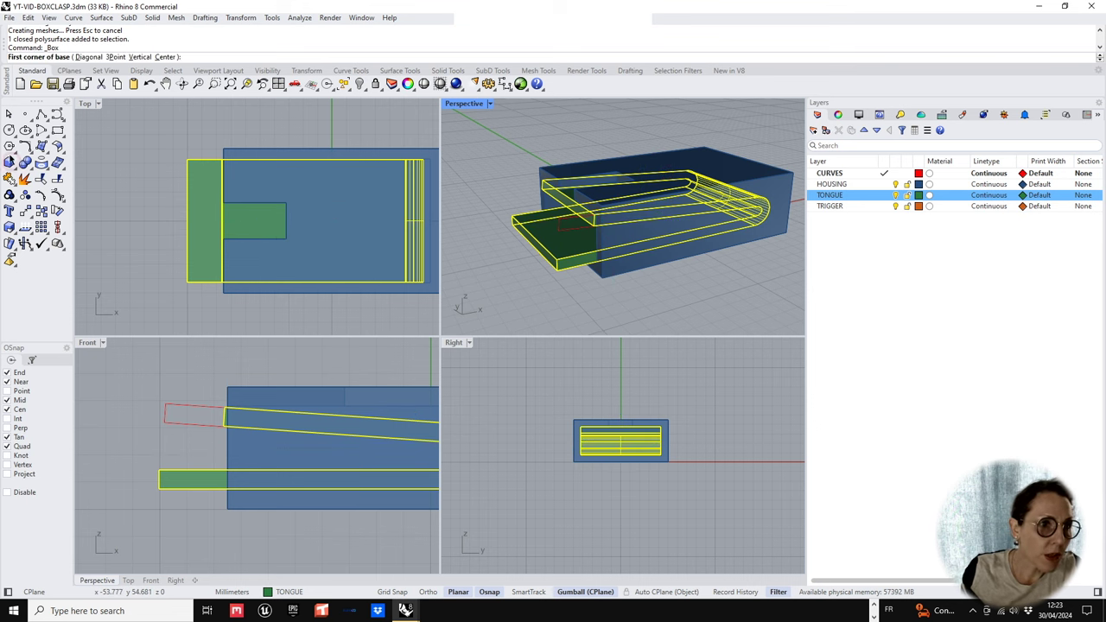
left_click(166, 57)
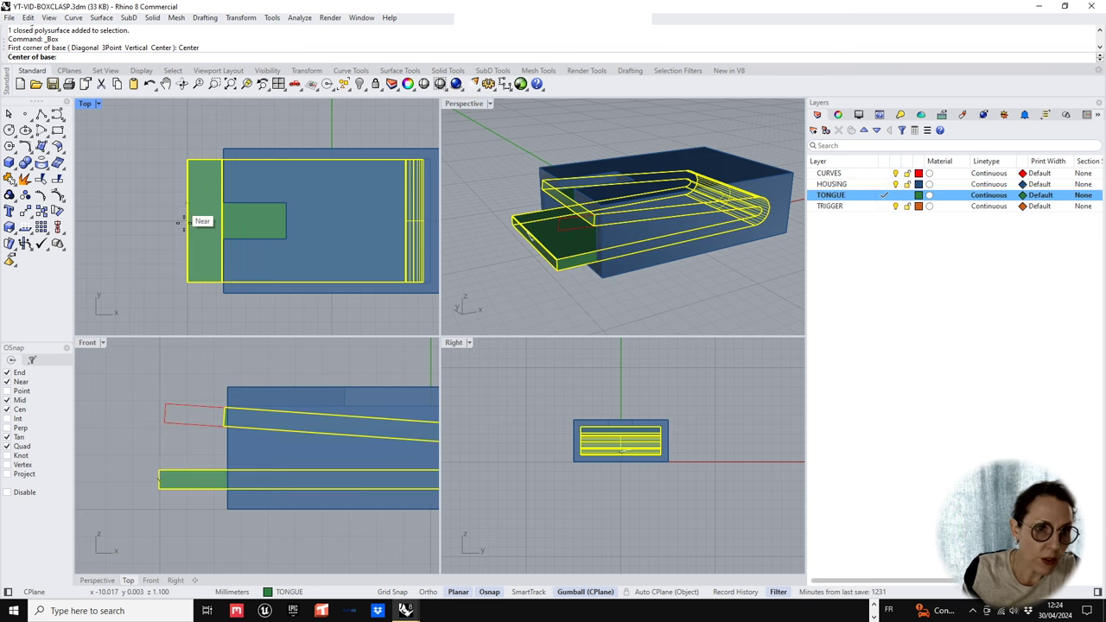
left_click(186, 221)
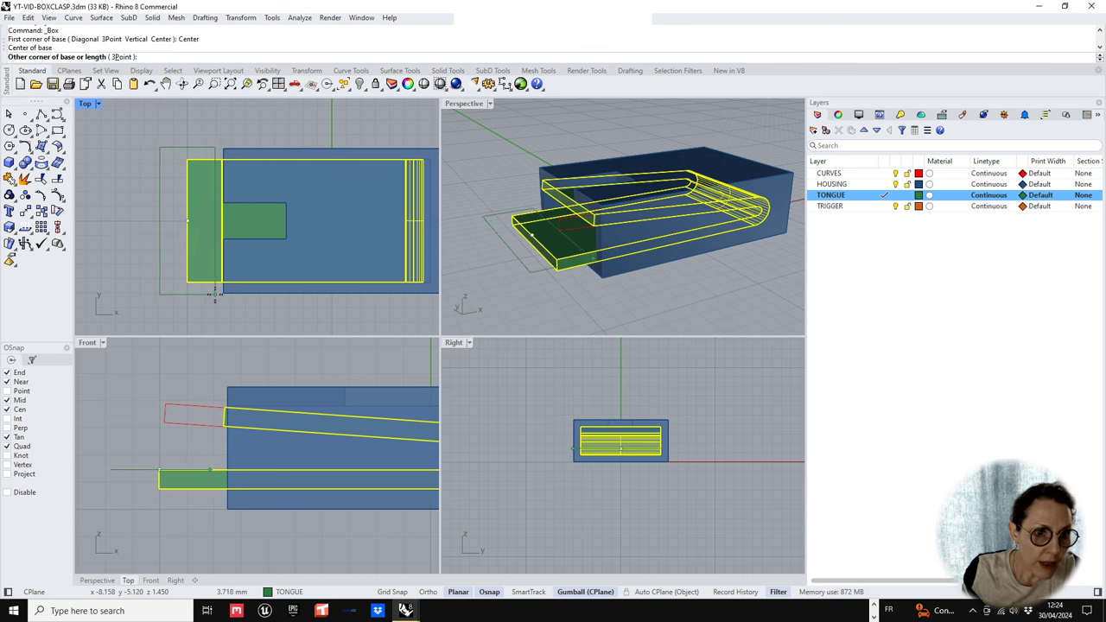
scroll(206, 292, "up", 2)
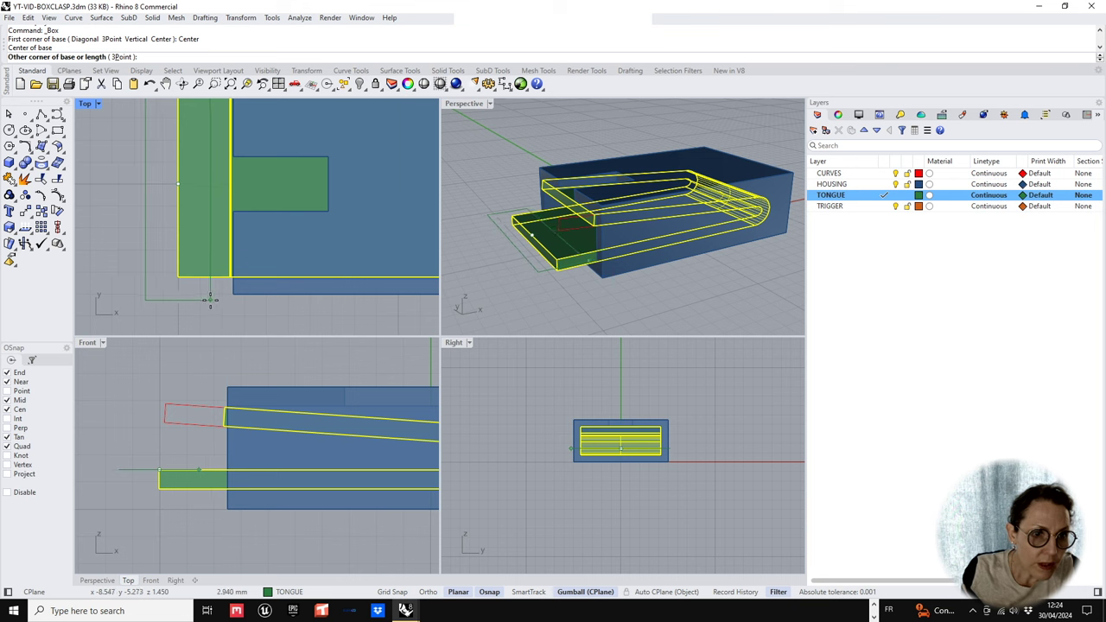
left_click(209, 299)
scroll(222, 400, "down", 2)
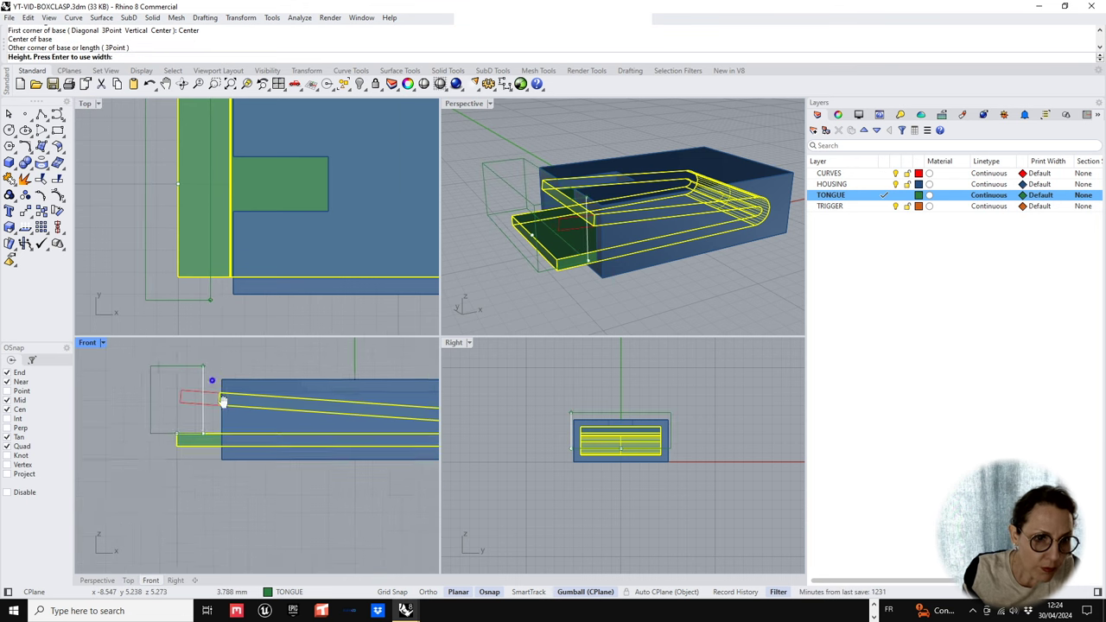
right_click_drag(222, 400, 236, 445)
left_click(222, 380)
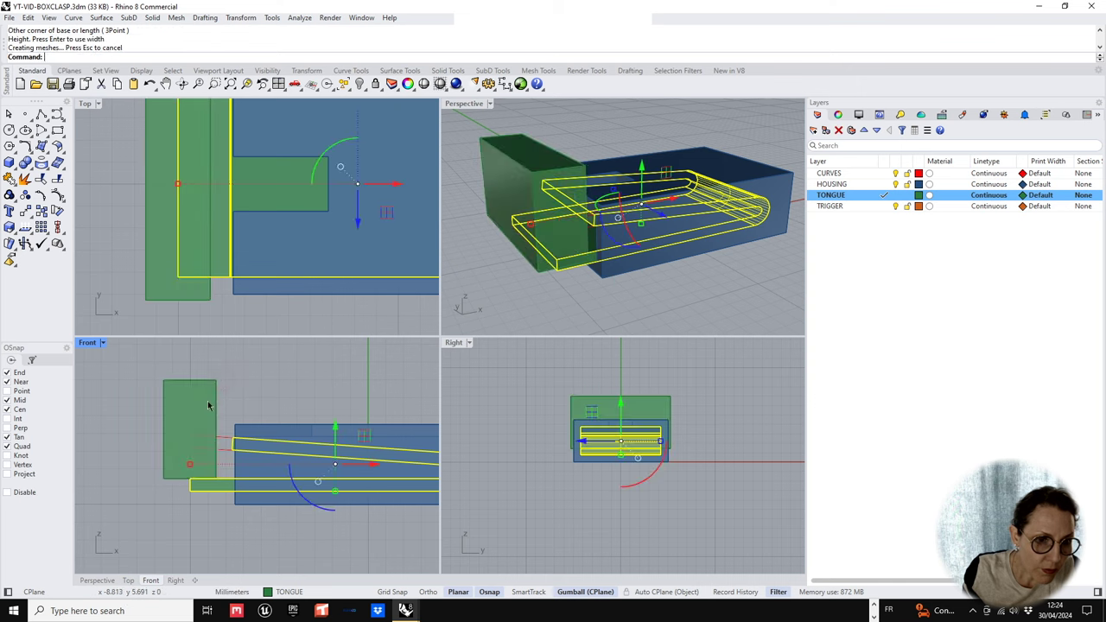
- Move the box down beside the housing's open side so that it encloses the lower arm's projecting end
left_click_drag(192, 399, 232, 494)
scroll(226, 458, "up", 3)
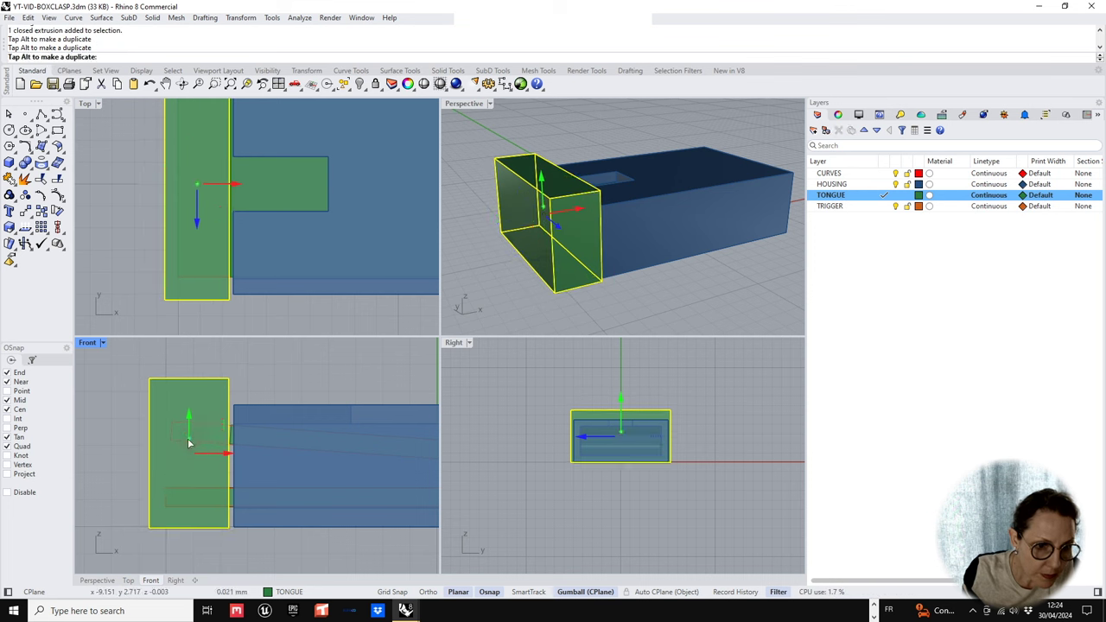
left_click(626, 311)
right_click_drag(639, 256, 620, 233)
scroll(538, 228, "up", 4)
scroll(613, 209, "up", 2)
scroll(613, 208, "down", 3)
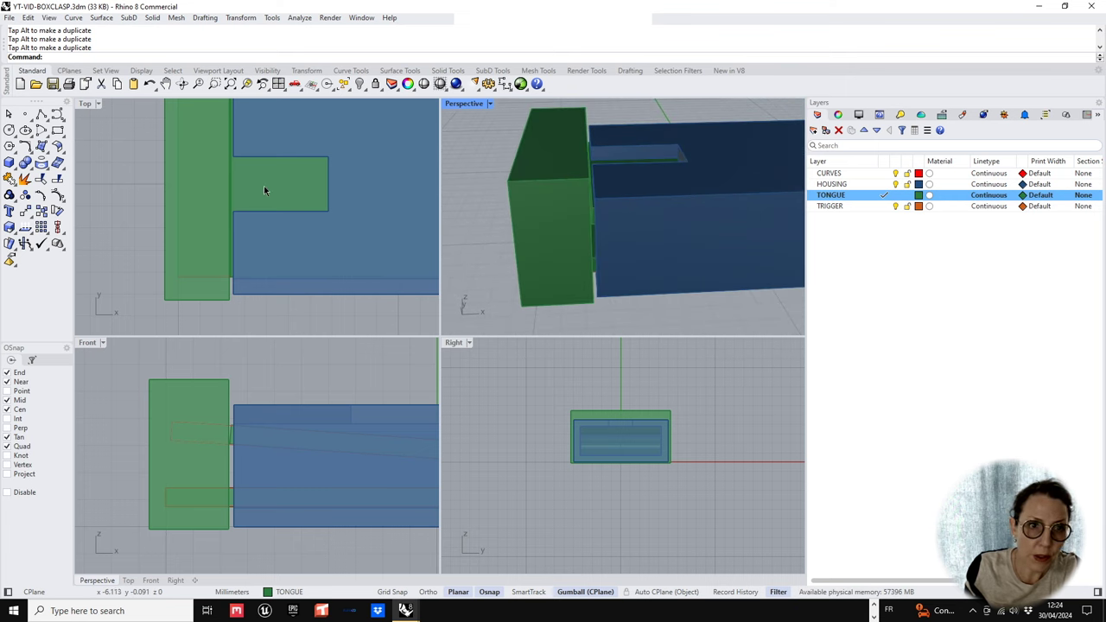
scroll(605, 182, "up", 5)
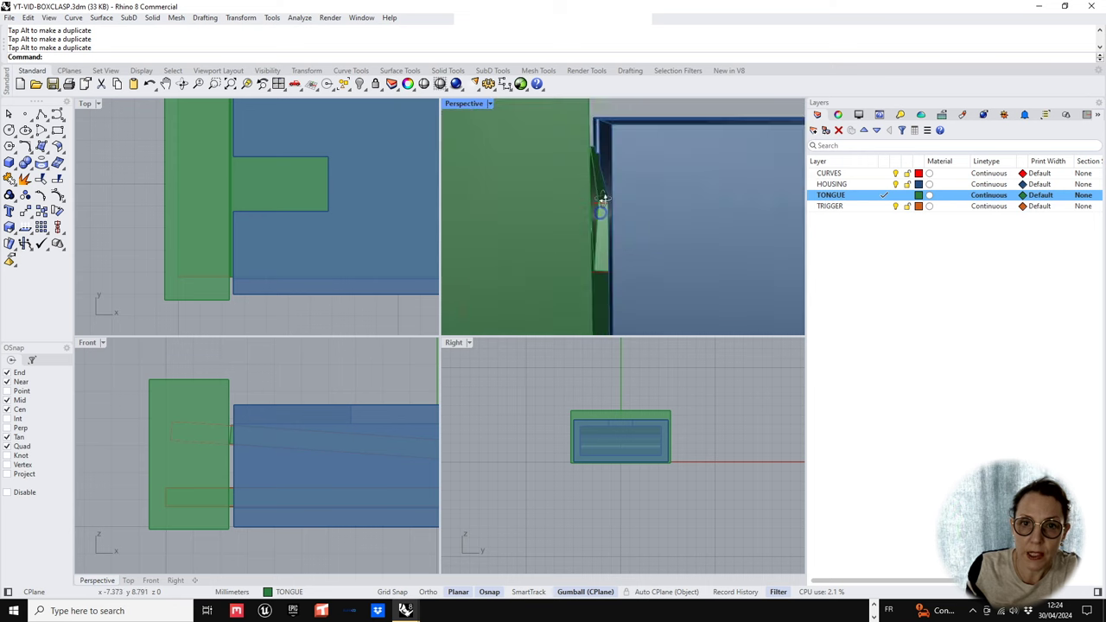
- Hide the box and move the upper arm's end face to just inside the housing's opening, adjusting its height to the arm's slope
left_click(550, 200)
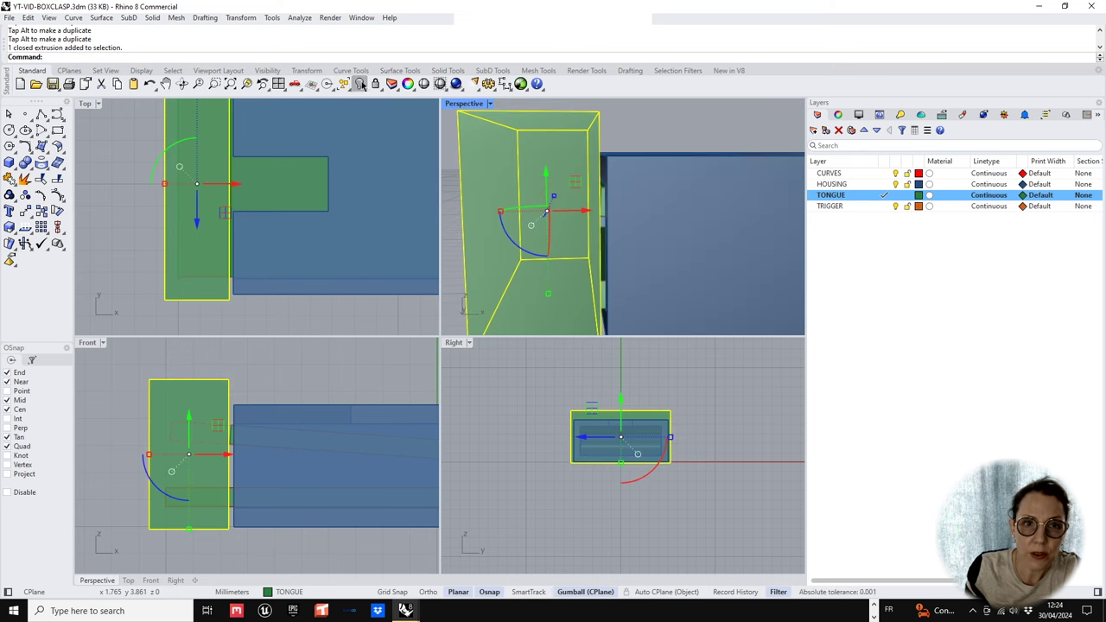
left_click(361, 85)
right_click_drag(496, 160, 602, 197)
left_click(601, 197)
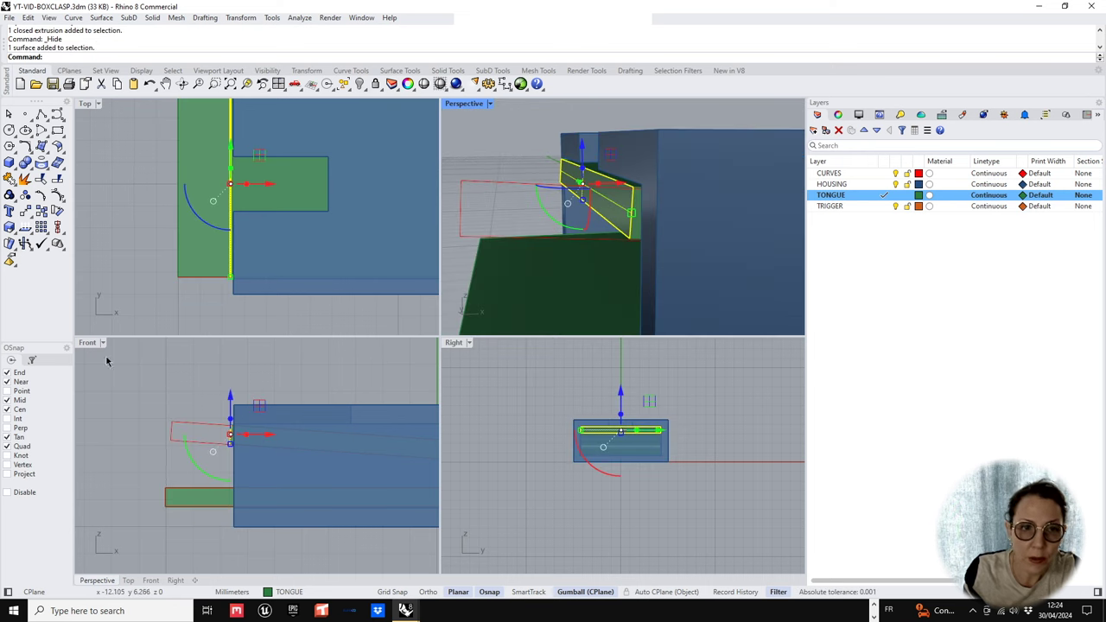
scroll(246, 448, "up", 3)
left_click_drag(259, 449, 277, 448)
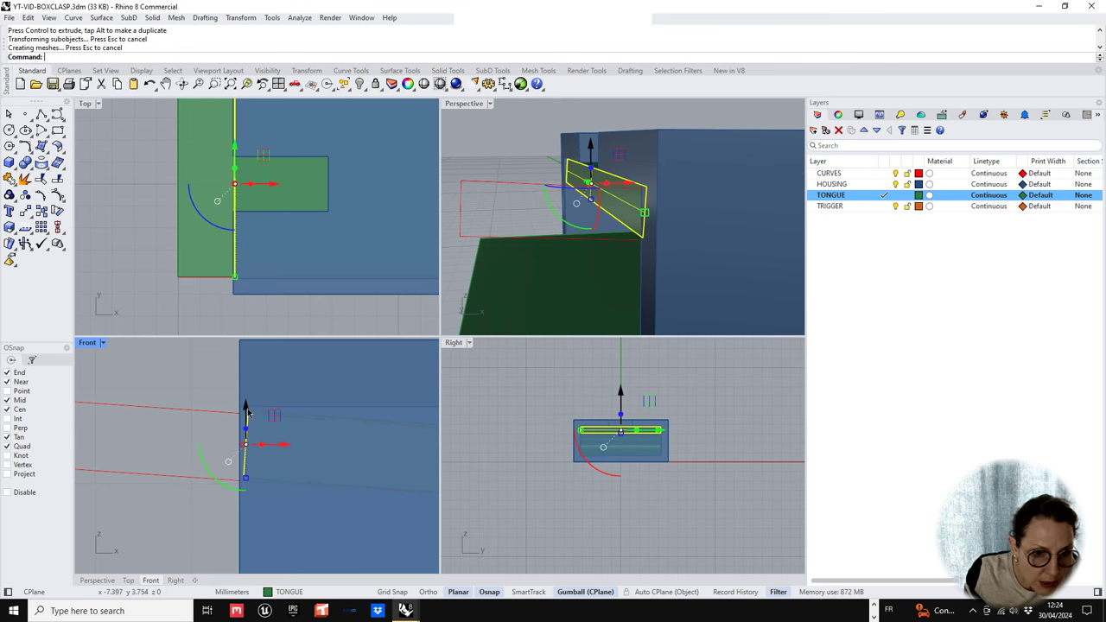
left_click_drag(246, 406, 245, 409)
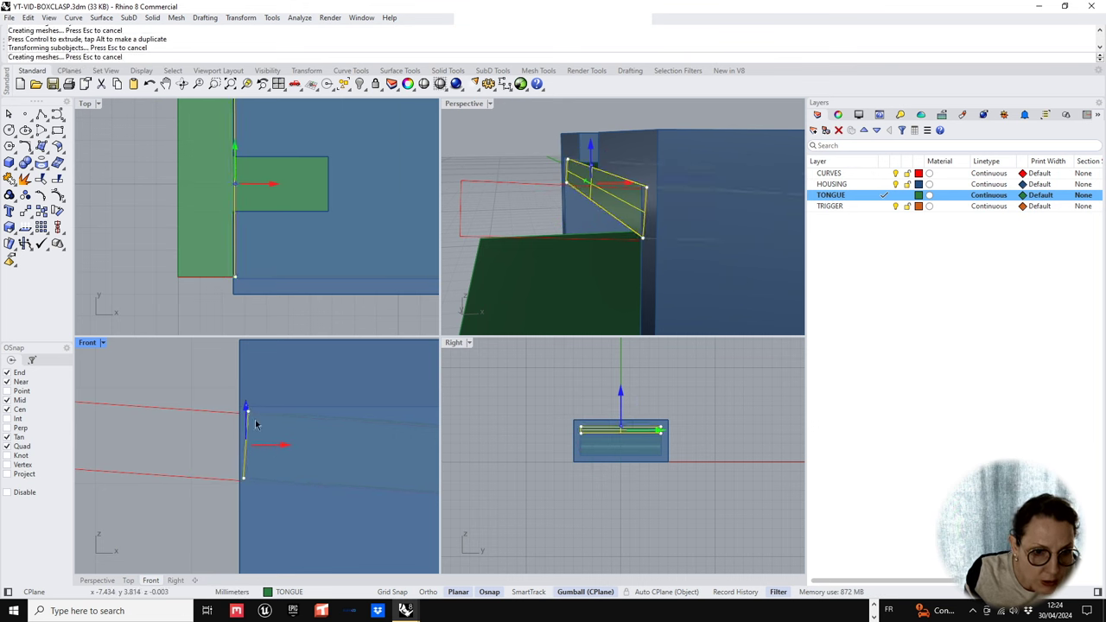
- Push the upper arm's end face slightly deeper into the housing
scroll(254, 422, "down", 7)
right_click_drag(570, 235, 619, 214)
scroll(623, 222, "down", 3)
scroll(622, 219, "up", 6)
left_click_drag(629, 172, 634, 173)
scroll(633, 204, "down", 3)
right_click_drag(620, 217, 596, 220)
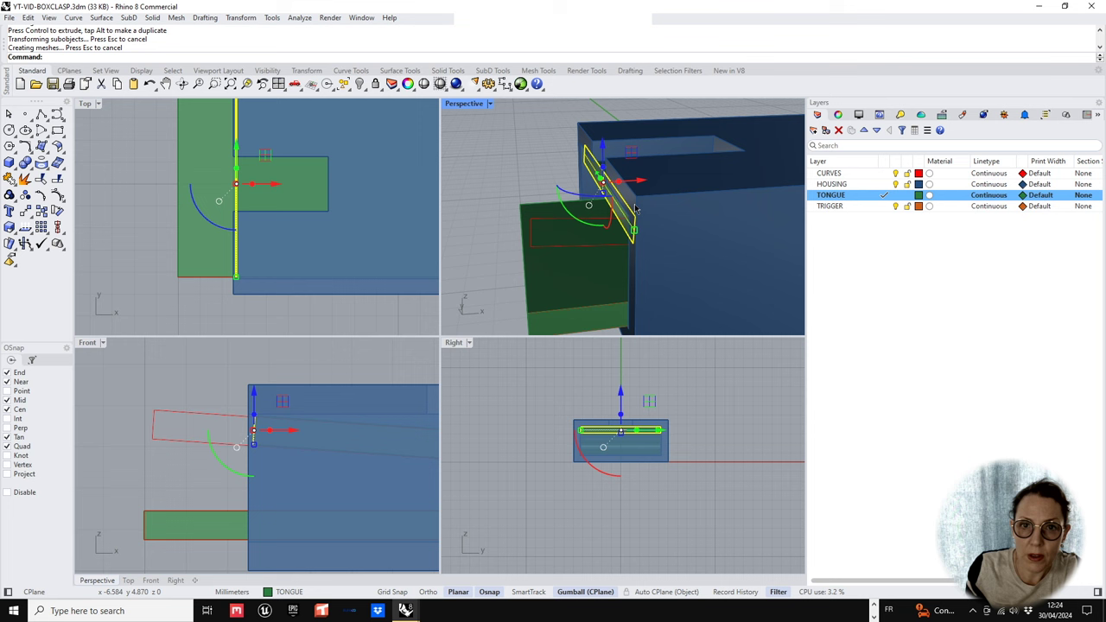
- Show the hidden box again and clear the face selection
right_click(358, 84)
right_click_drag(684, 274, 674, 218)
scroll(567, 221, "down", 4)
right_click_drag(617, 257, 593, 304)
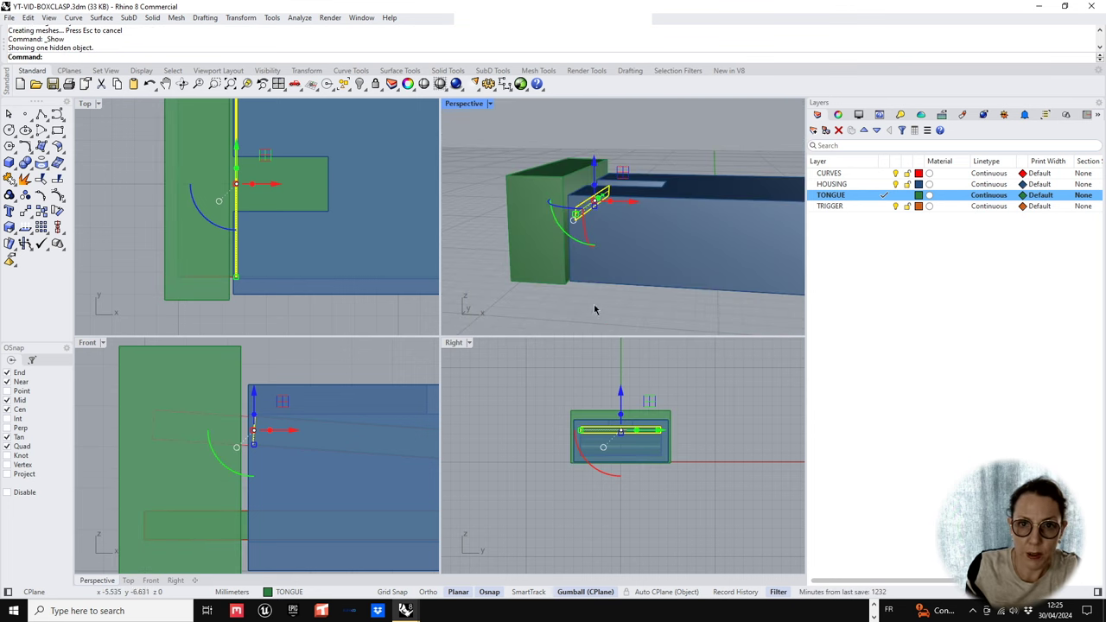
left_click(594, 302)
mouse_move(594, 256)
right_mouse_down()
mouse_move(600, 273)
mouse_move(647, 230)
mouse_move(631, 222)
mouse_move(590, 247)
right_mouse_up()
- Move the box against the housing's open side and align its underside with the bottom of the housing
left_click(588, 246)
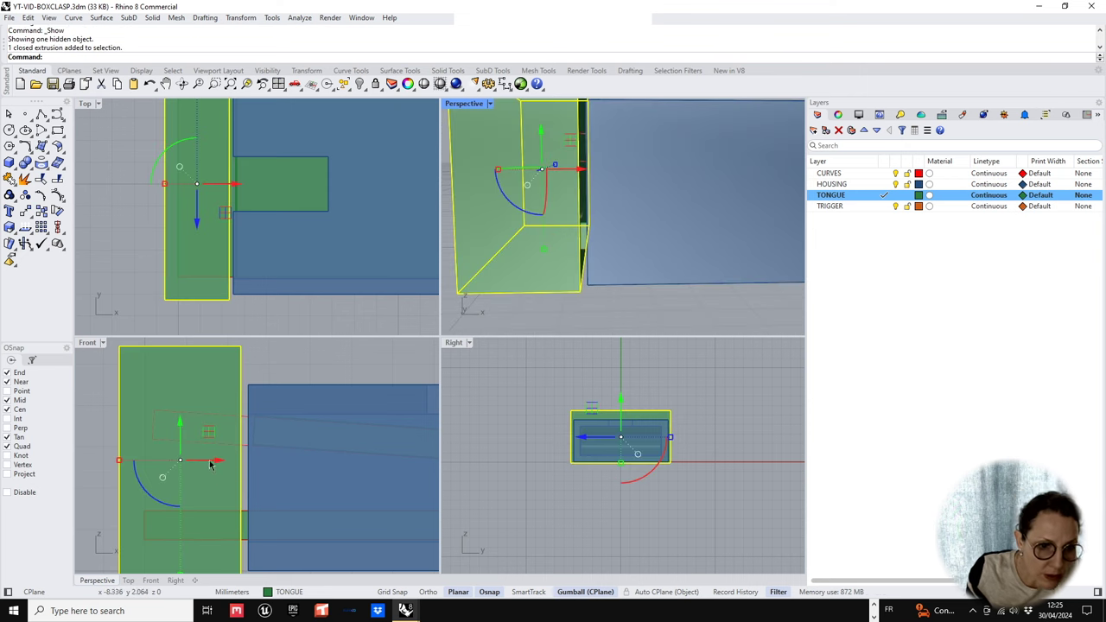
left_click_drag(210, 464, 216, 461)
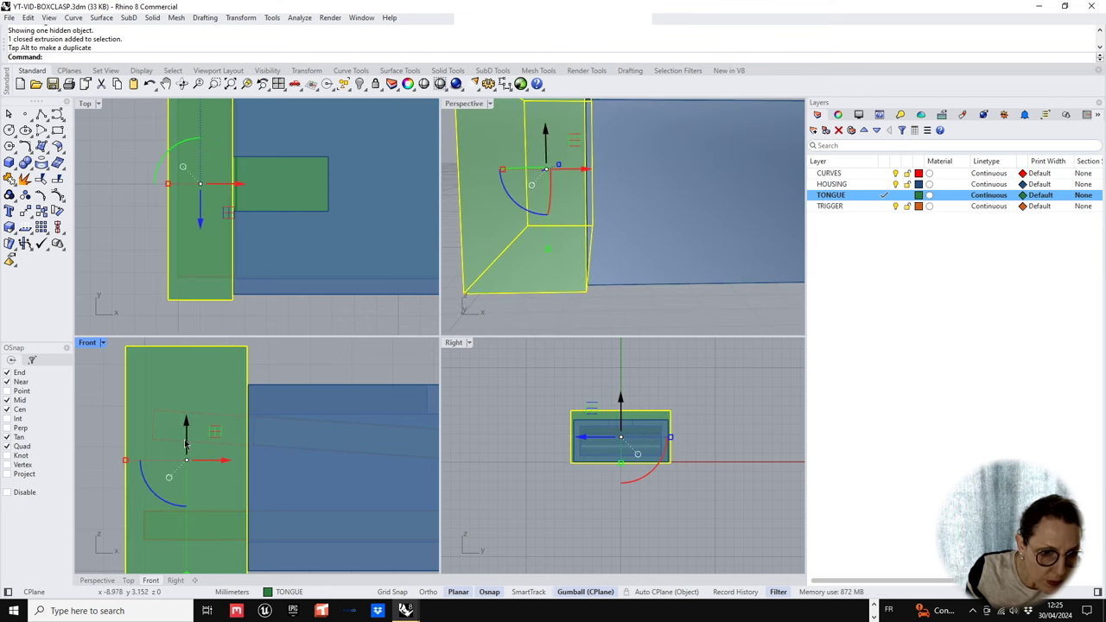
left_click(184, 444)
scroll(188, 444, "down", 4)
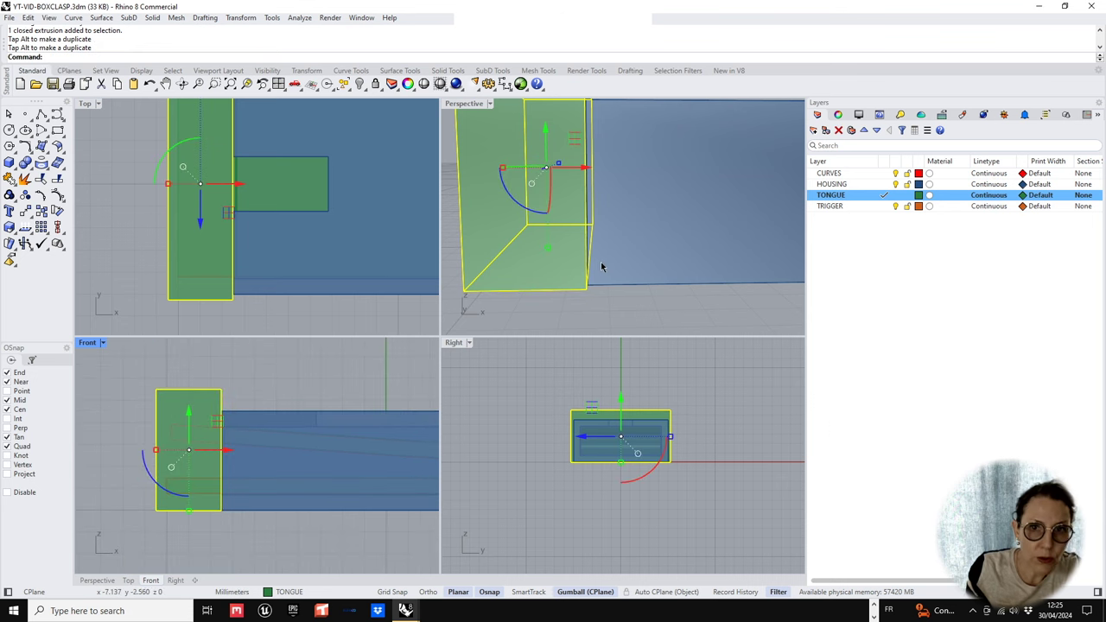
right_click_drag(602, 267, 602, 211)
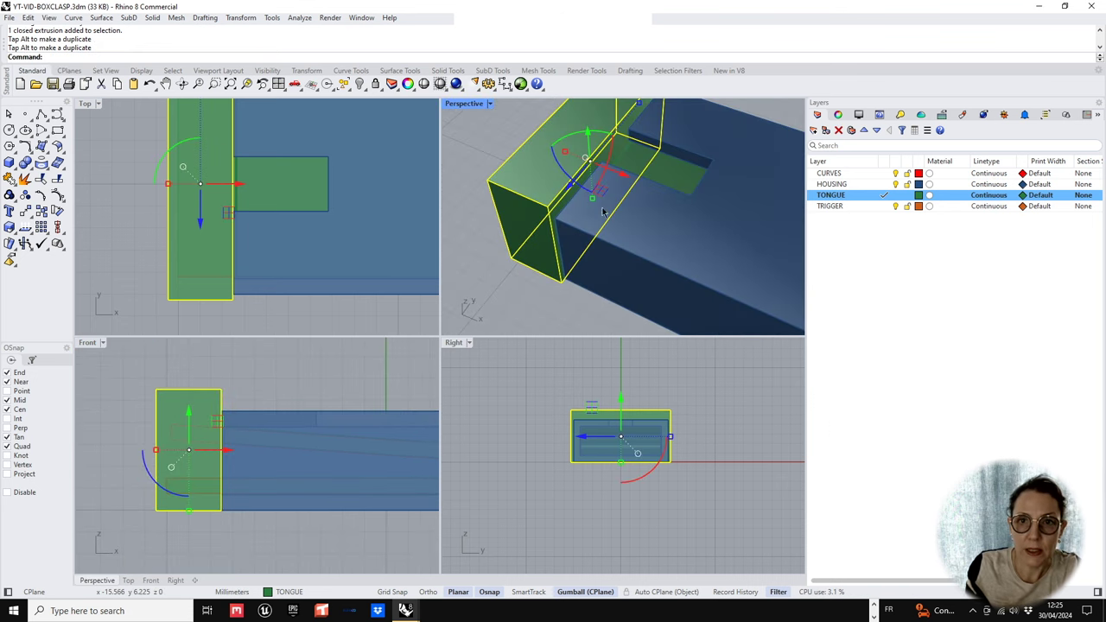
- Boolean-union the end block with the folded tongue and clear the selection
left_click(681, 164, "shift")
left_click(26, 164)
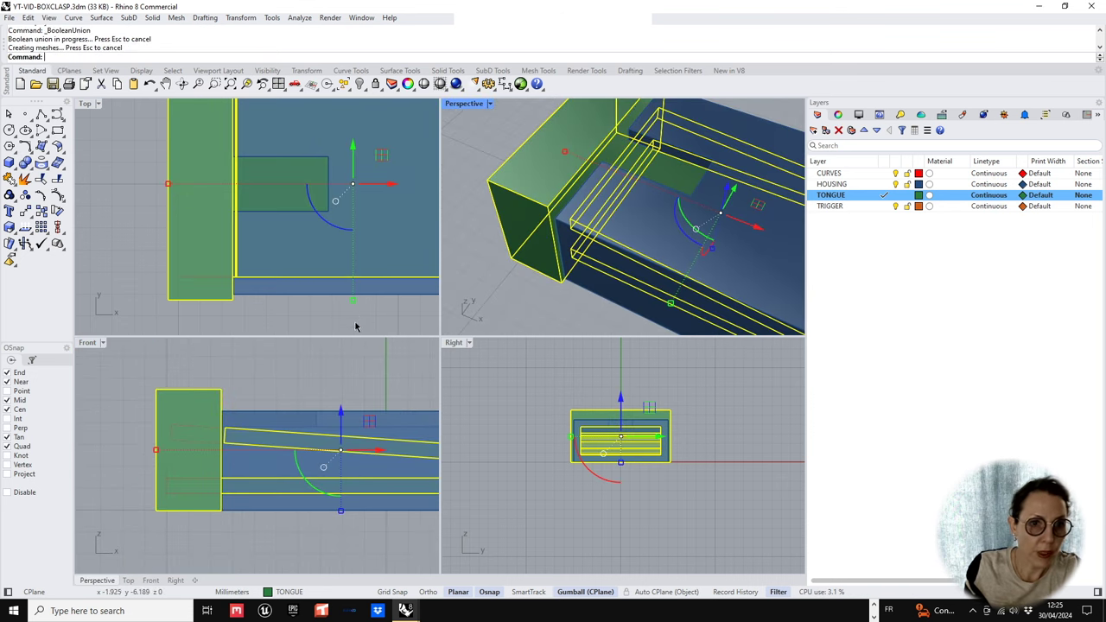
left_click(354, 323)
scroll(698, 199, "down", 6)
right_click_drag(688, 218, 598, 233)
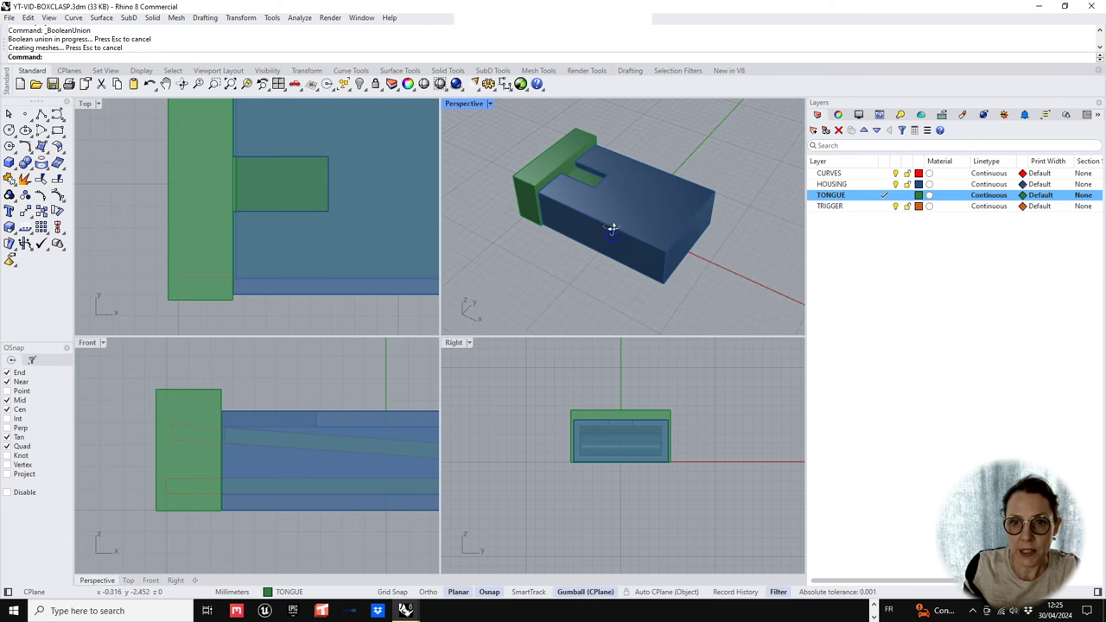
scroll(611, 230, "down", 4)
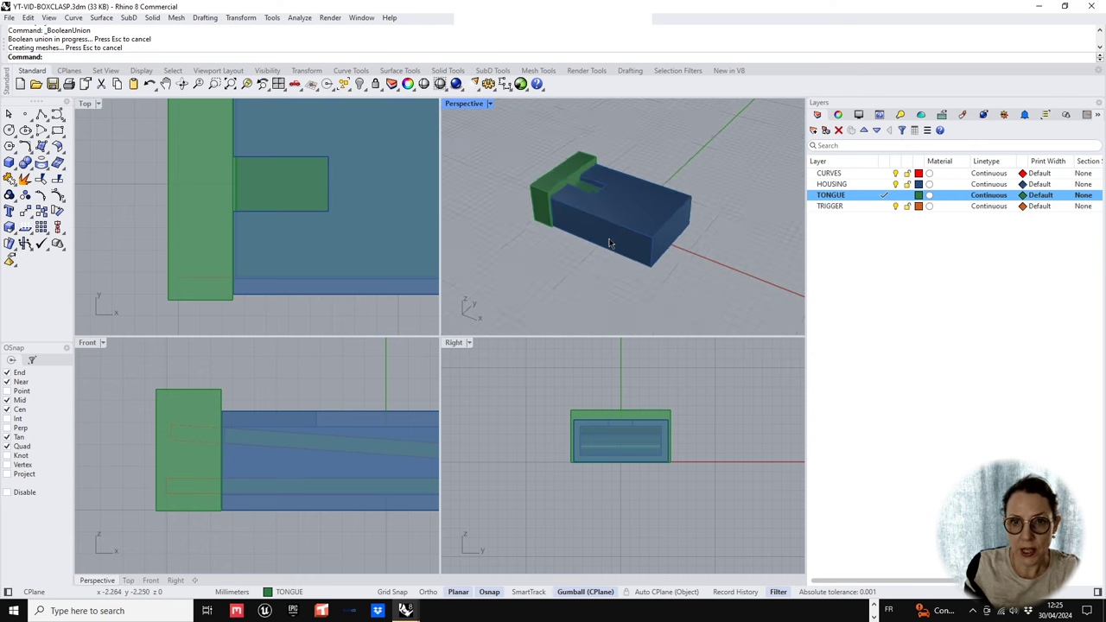
- Hide the HOUSING layer and examine how the end block joins the lower arm and clears the upper arm
left_click(895, 185)
right_click_drag(548, 256, 588, 198)
scroll(594, 205, "up", 4)
scroll(585, 196, "up", 5)
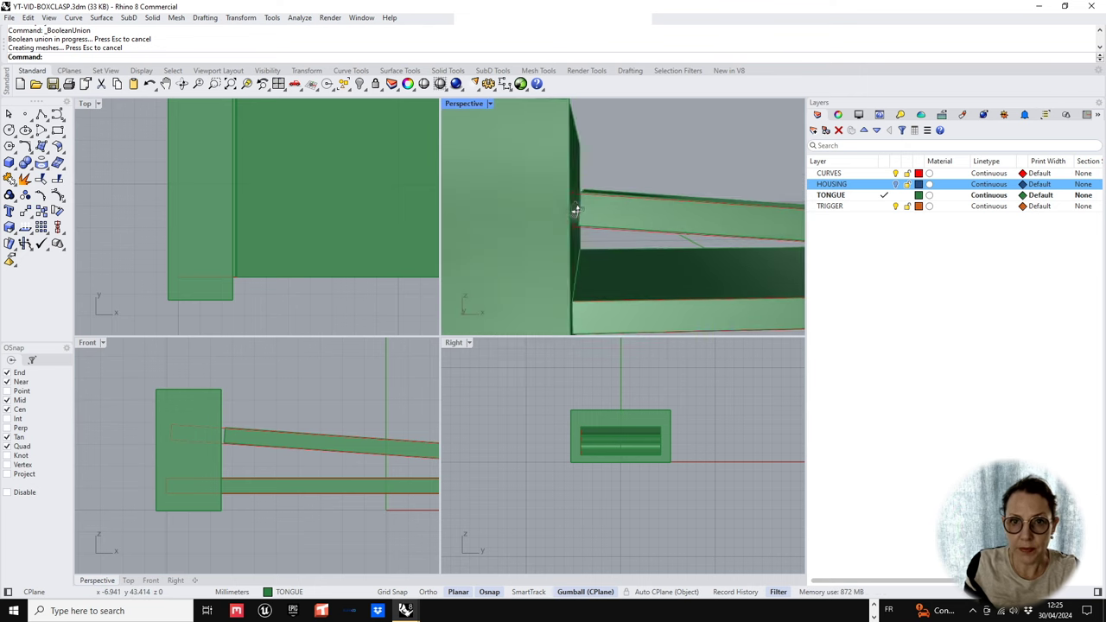
scroll(587, 196, "down", 5)
right_click_drag(615, 217, 607, 234)
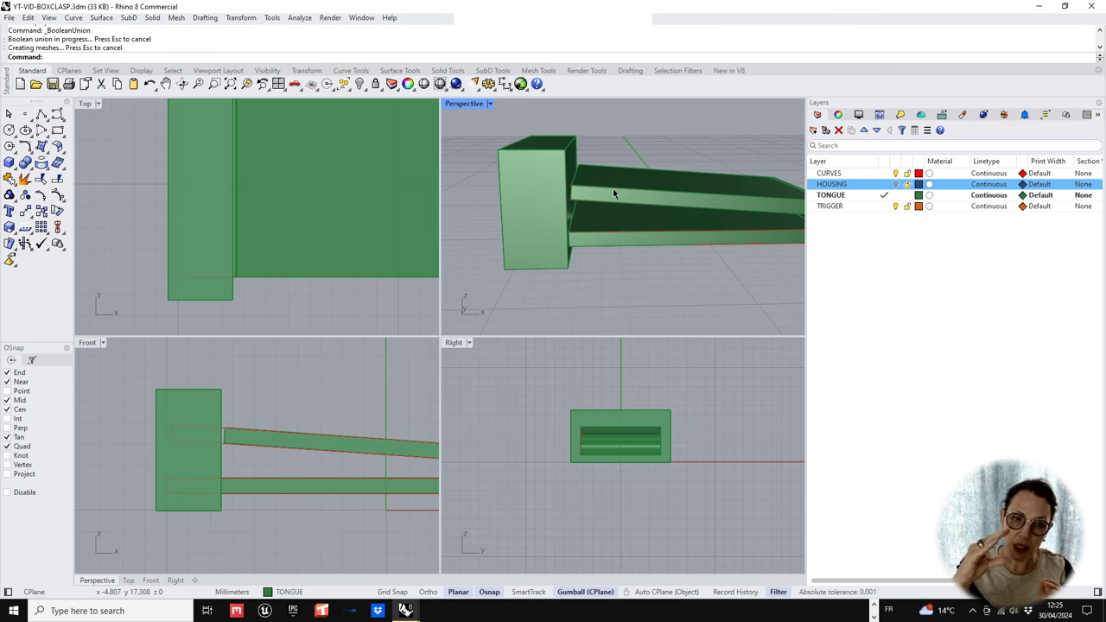
right_click_drag(588, 226, 571, 261)
scroll(553, 190, "up", 5)
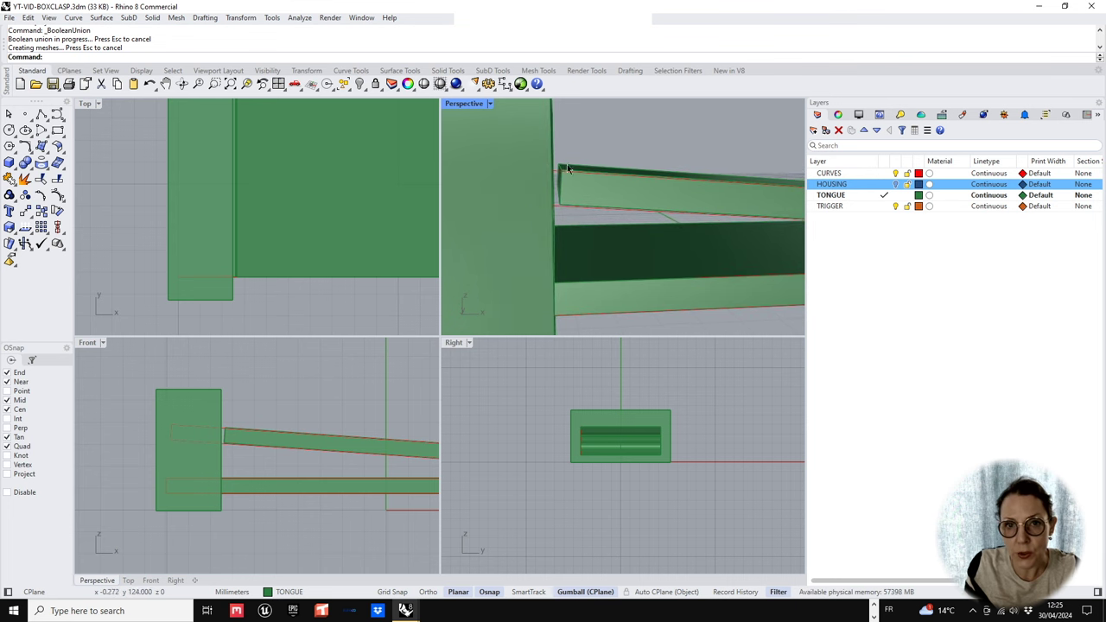
scroll(568, 168, "down", 5)
mouse_move(583, 198)
right_mouse_down()
mouse_move(634, 248)
mouse_move(588, 222)
mouse_move(603, 206)
mouse_move(557, 212)
mouse_move(561, 195)
mouse_move(562, 247)
mouse_move(573, 251)
mouse_move(572, 209)
mouse_move(590, 201)
right_mouse_up()
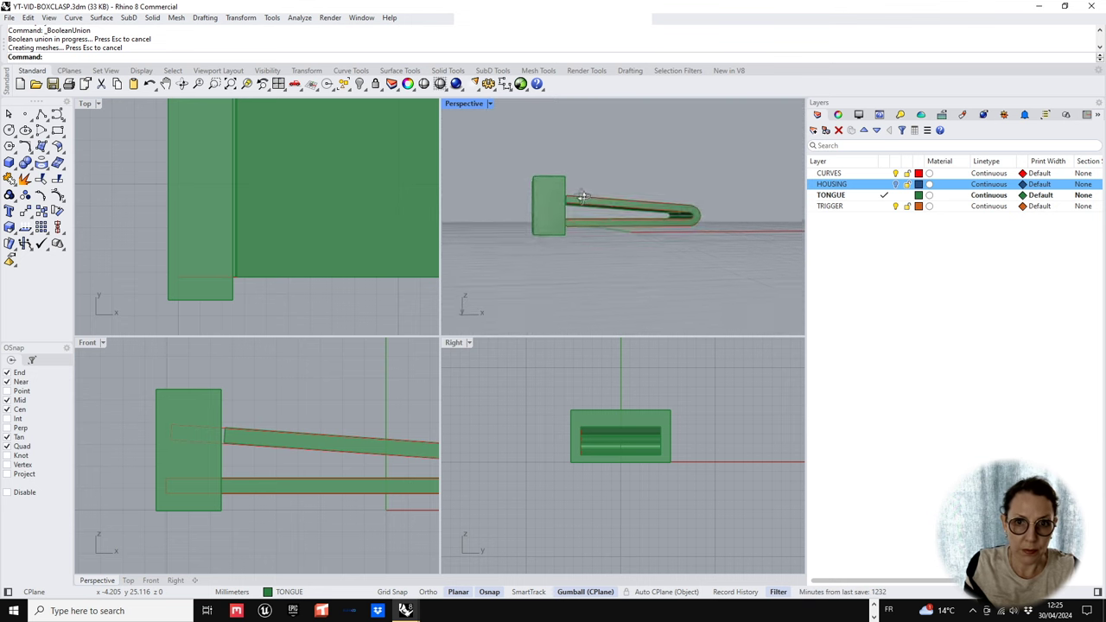
- Make TRIGGER the current layer and show the HOUSING layer again
left_click(884, 206)
right_click_drag(303, 413, 299, 426)
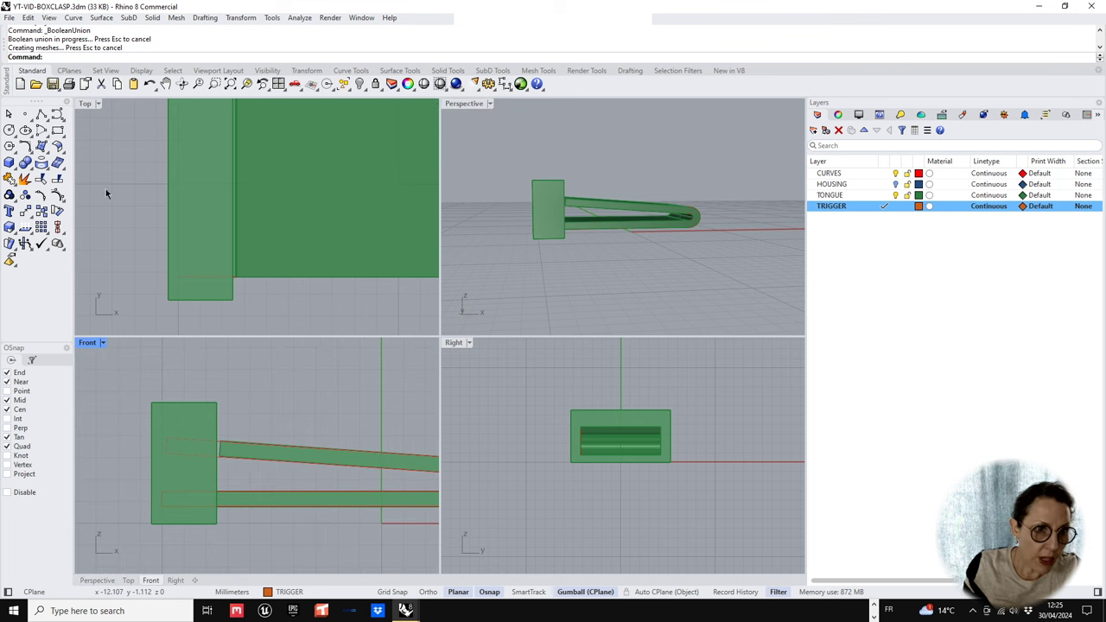
left_click(998, 195, "shift")
left_click(895, 184)
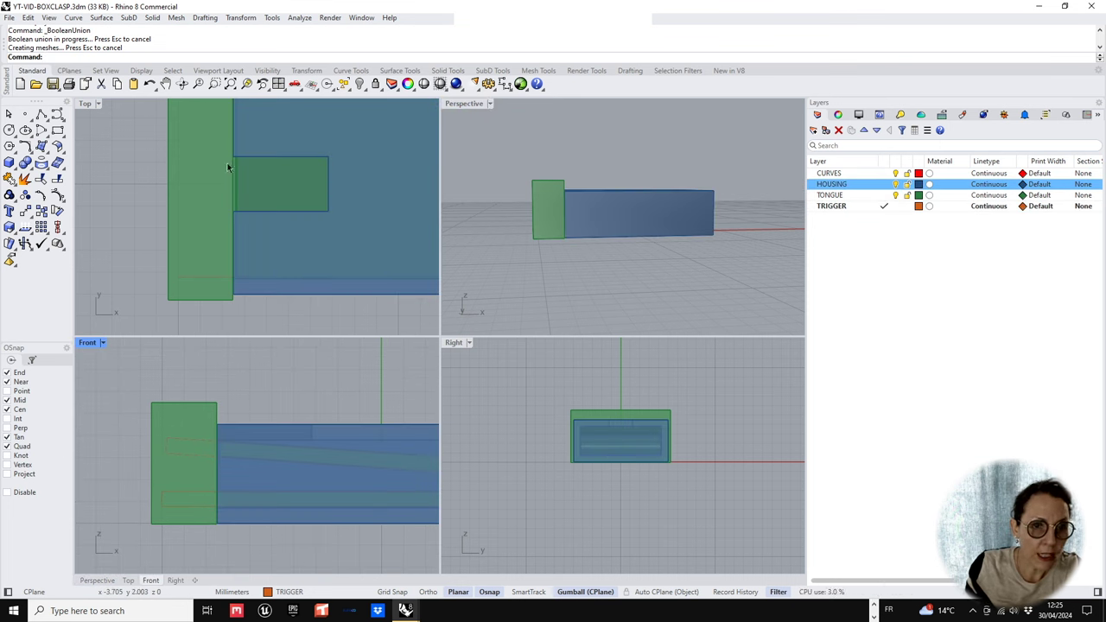
- Draw a 4.5 by 2.5 mm box centred on the midpoint of the slot's inner edge, rising above the housing
left_click(9, 161)
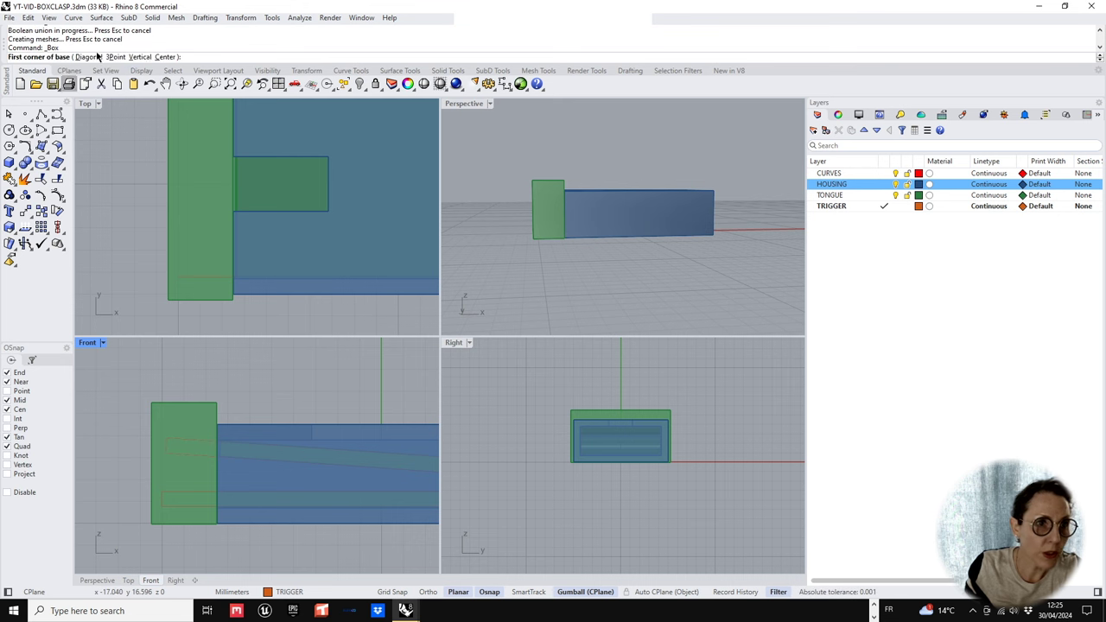
left_click(165, 57)
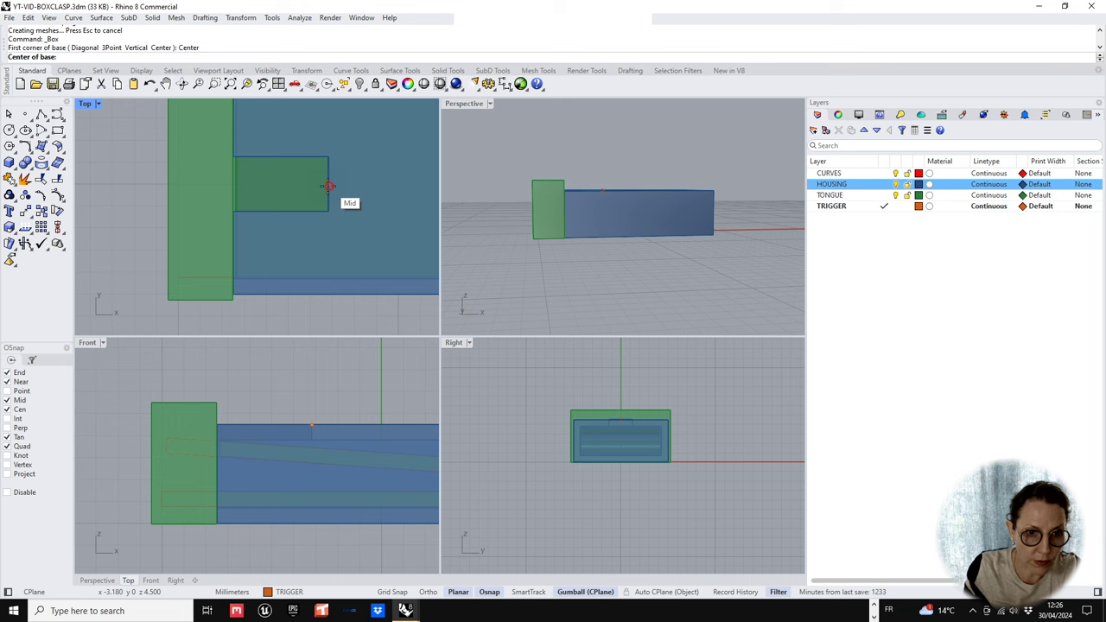
left_click(329, 186)
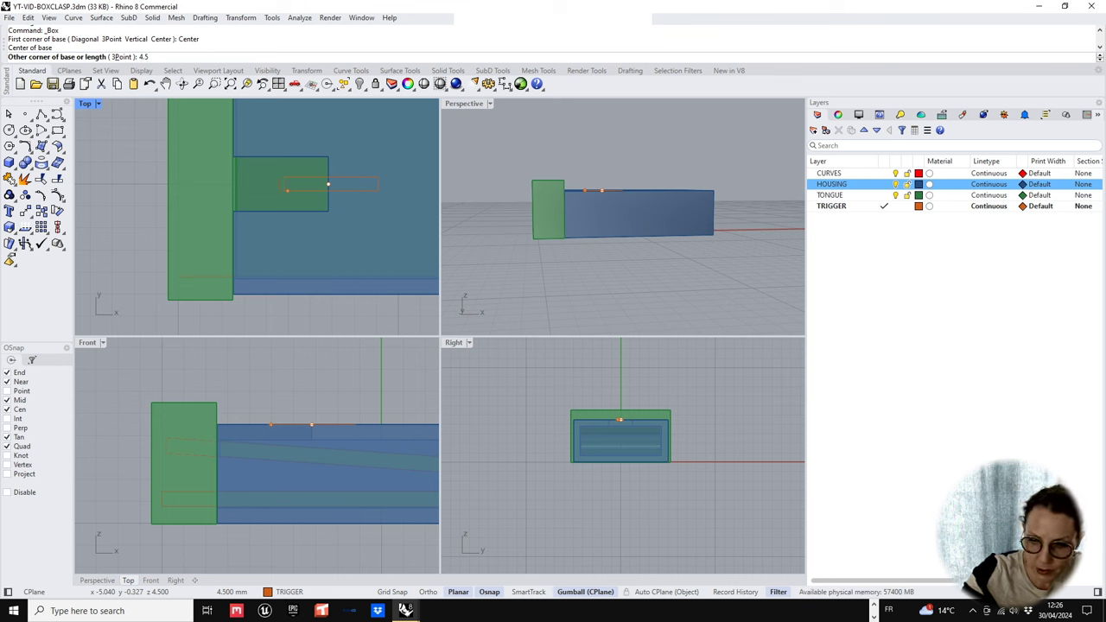
key("Return")
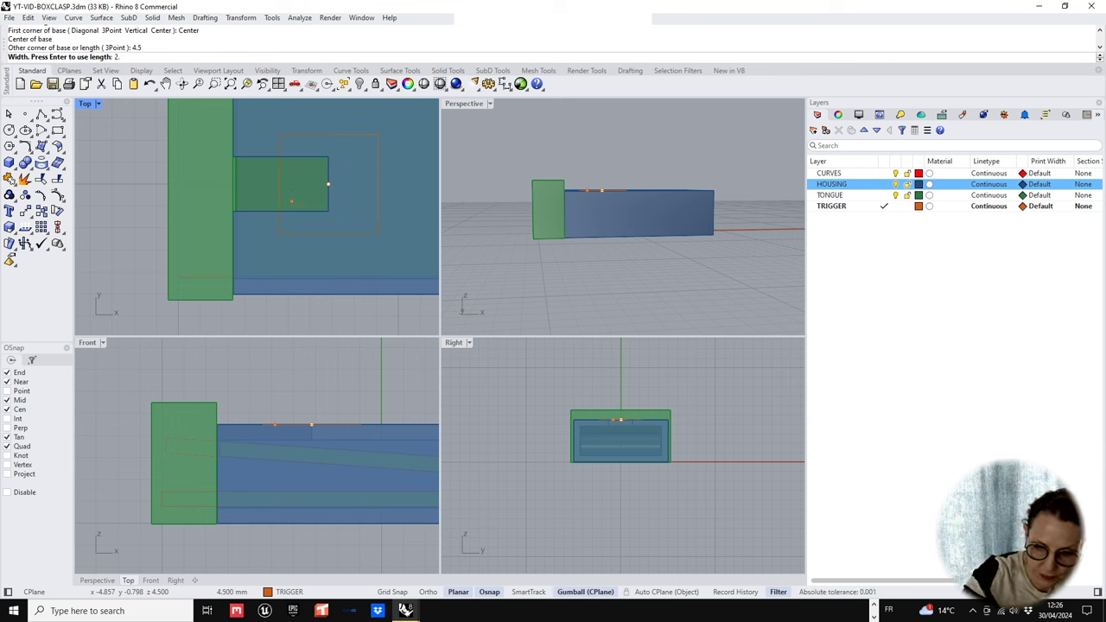
key("Return")
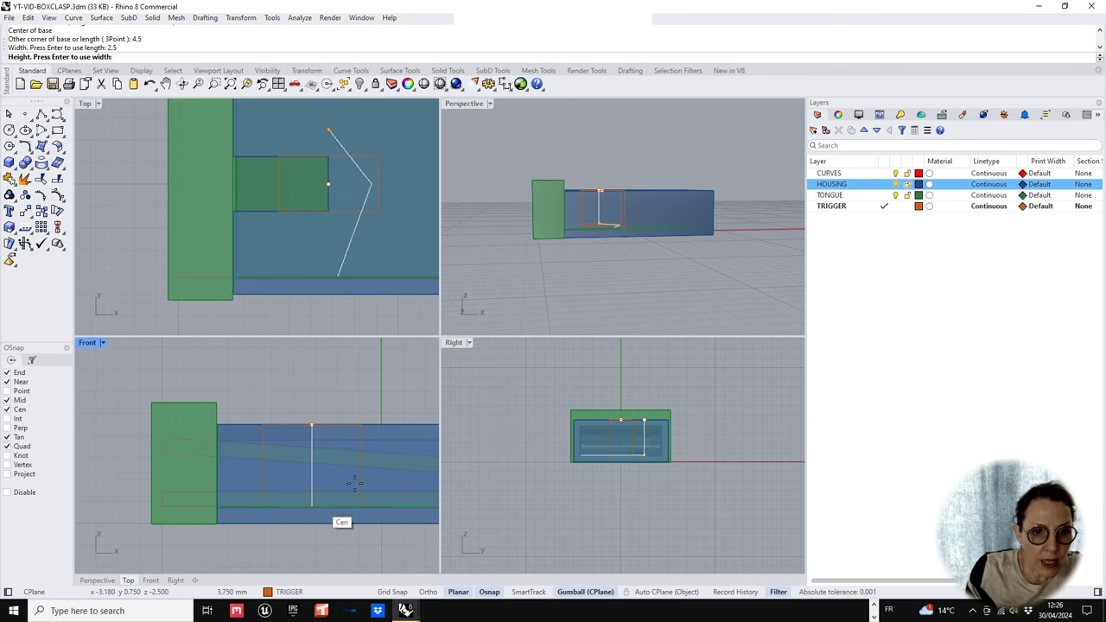
left_click(337, 363)
left_click(328, 380)
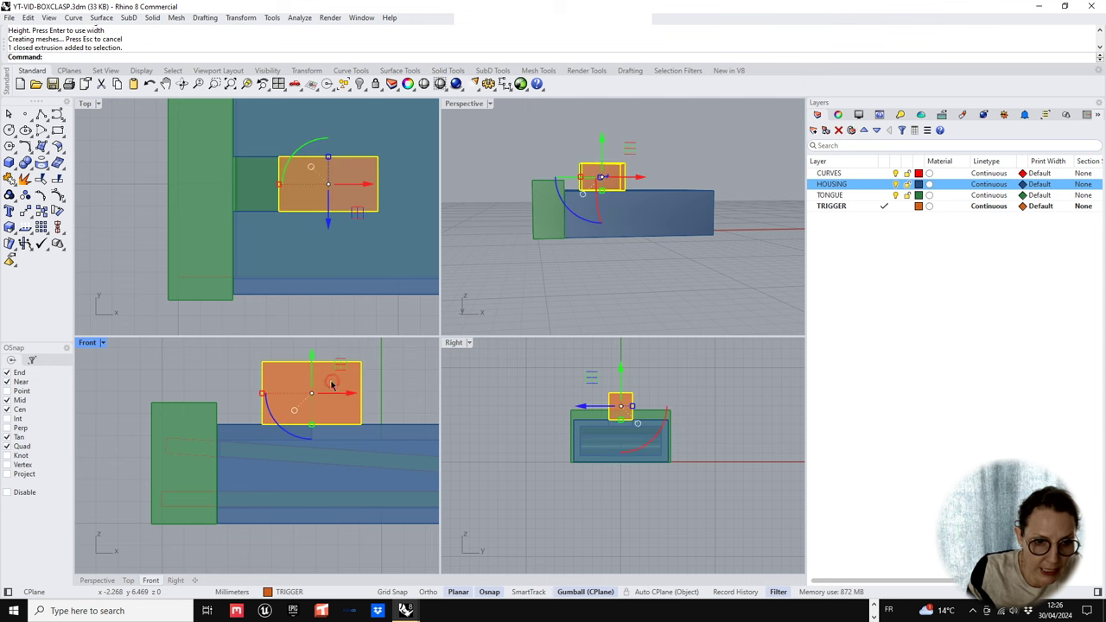
- Move the trigger box towards the end block and down through the slot until its underside overlaps the tongue's upper arm
left_click_drag(328, 381, 288, 407)
scroll(239, 461, "up", 3)
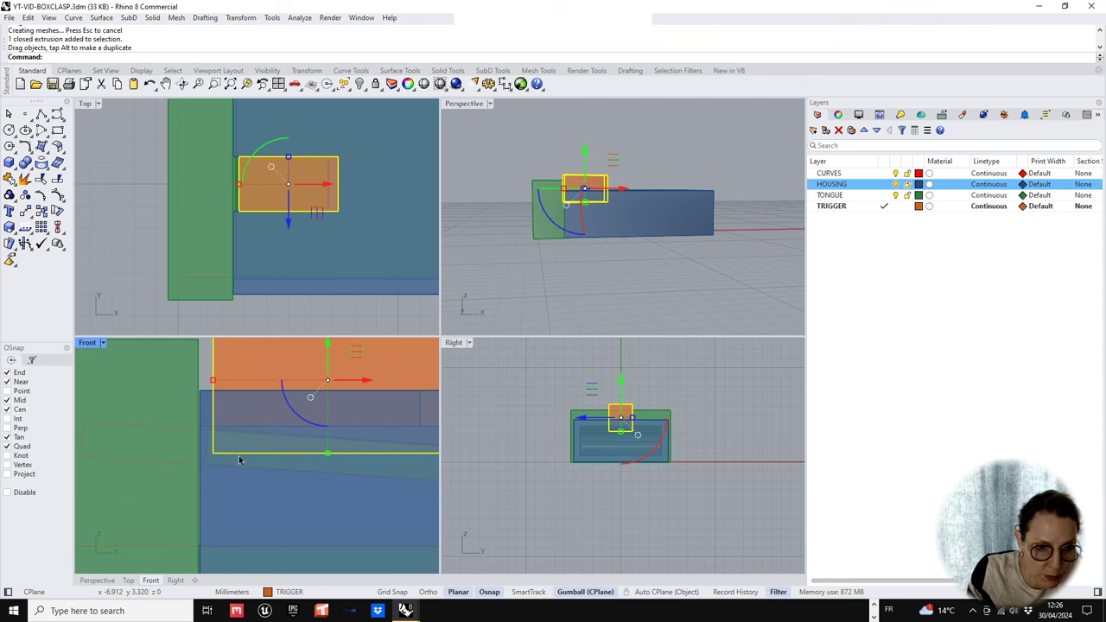
left_click_drag(384, 366, 385, 373)
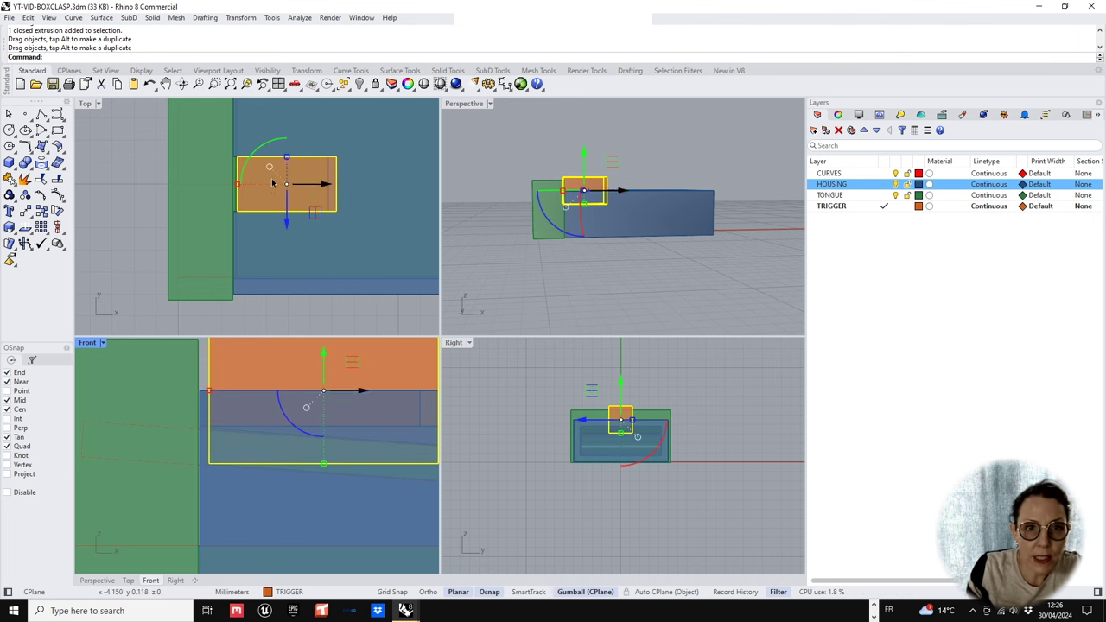
- Scale the trigger box slightly narrower and shorter to leave clearance in the slot, and shift it towards the end block
scroll(272, 182, "up", 10)
double_click(85, 104)
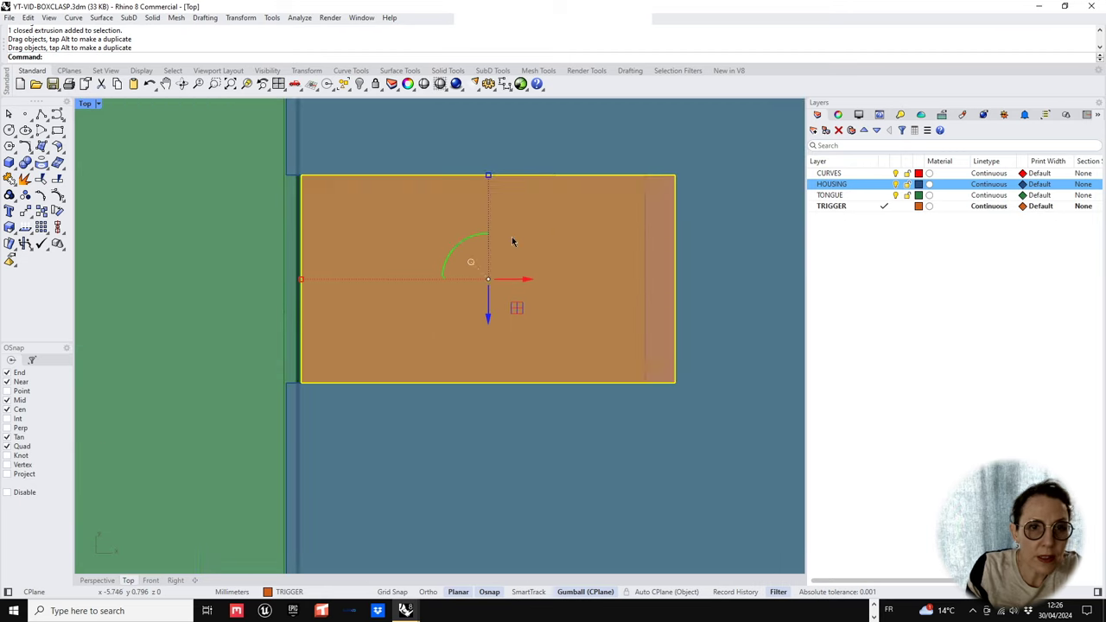
scroll(468, 170, "up", 3)
left_click_drag(468, 170, 469, 171)
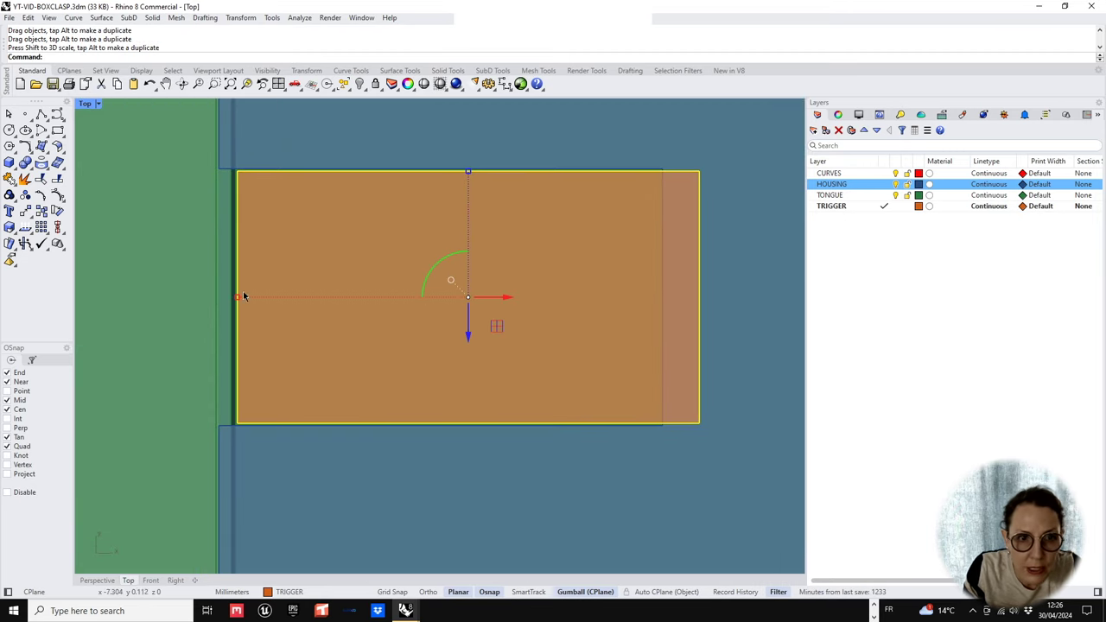
left_click_drag(238, 298, 260, 299)
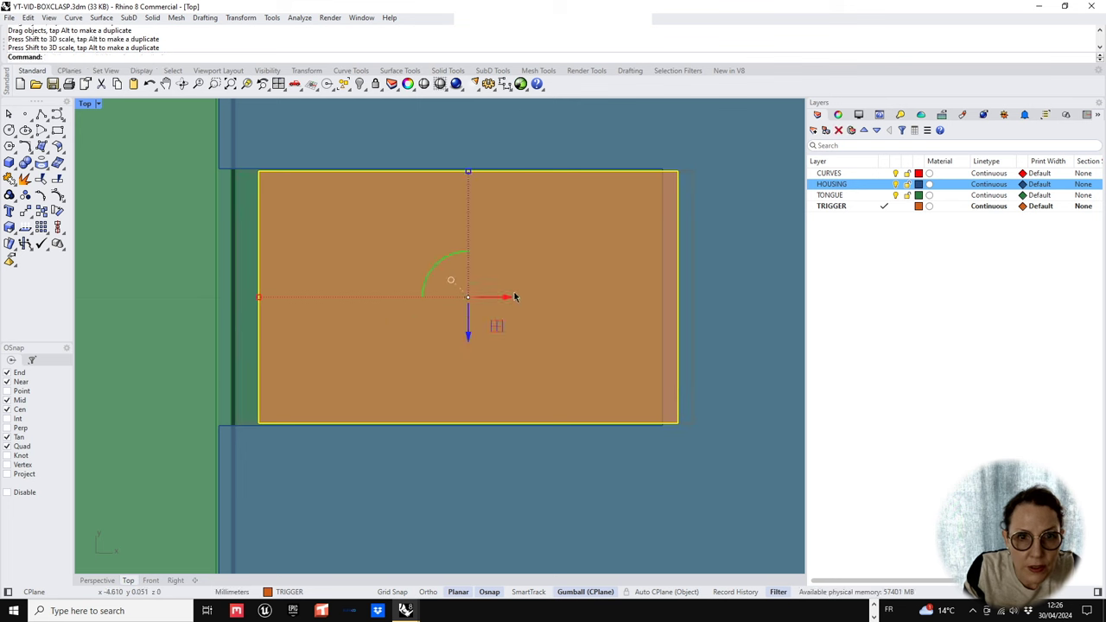
left_click_drag(514, 297, 492, 299)
scroll(337, 298, "down", 6)
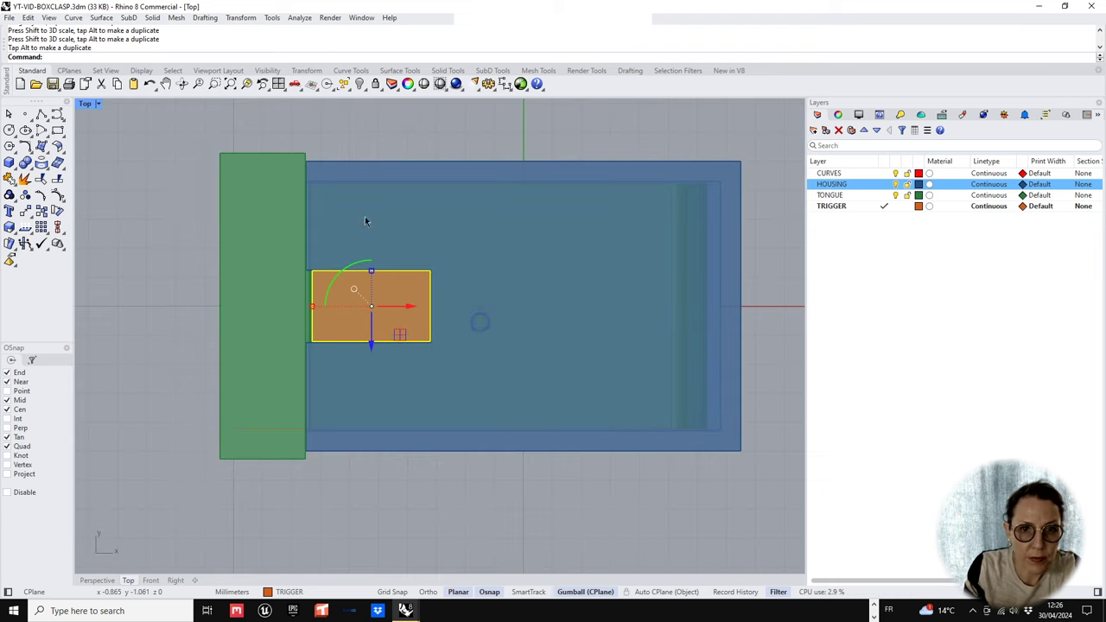
- Restore the four-view layout, set the Perspective view's display mode to Ghosted, and deselect the trigger box
double_click(88, 103)
scroll(566, 199, "up", 5)
scroll(565, 199, "up", 3)
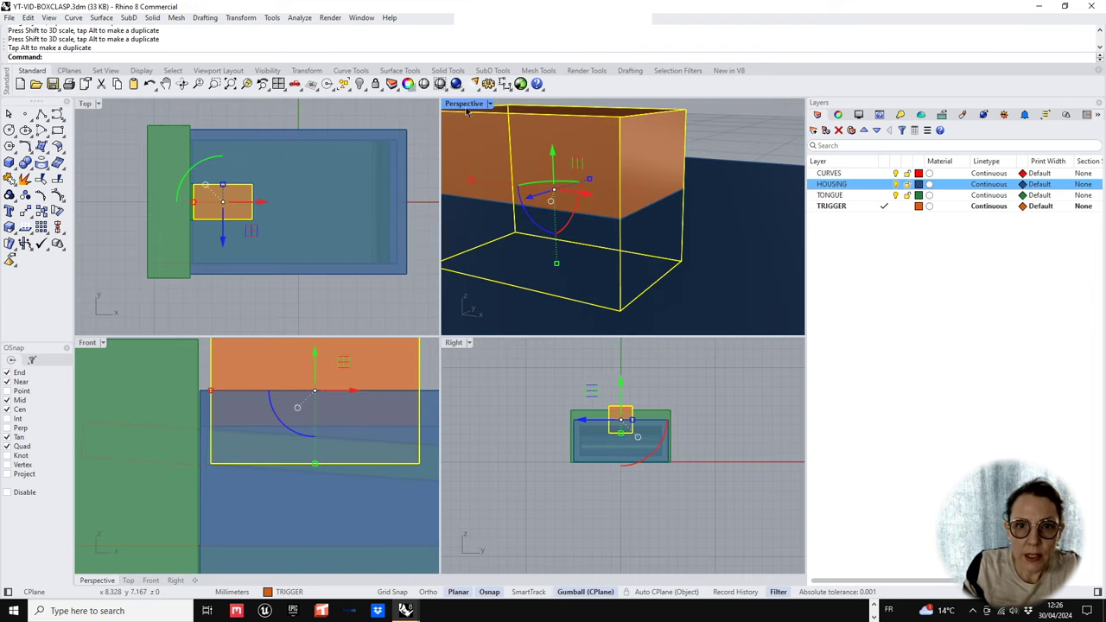
left_click(489, 103)
left_click(474, 184)
left_click(731, 141)
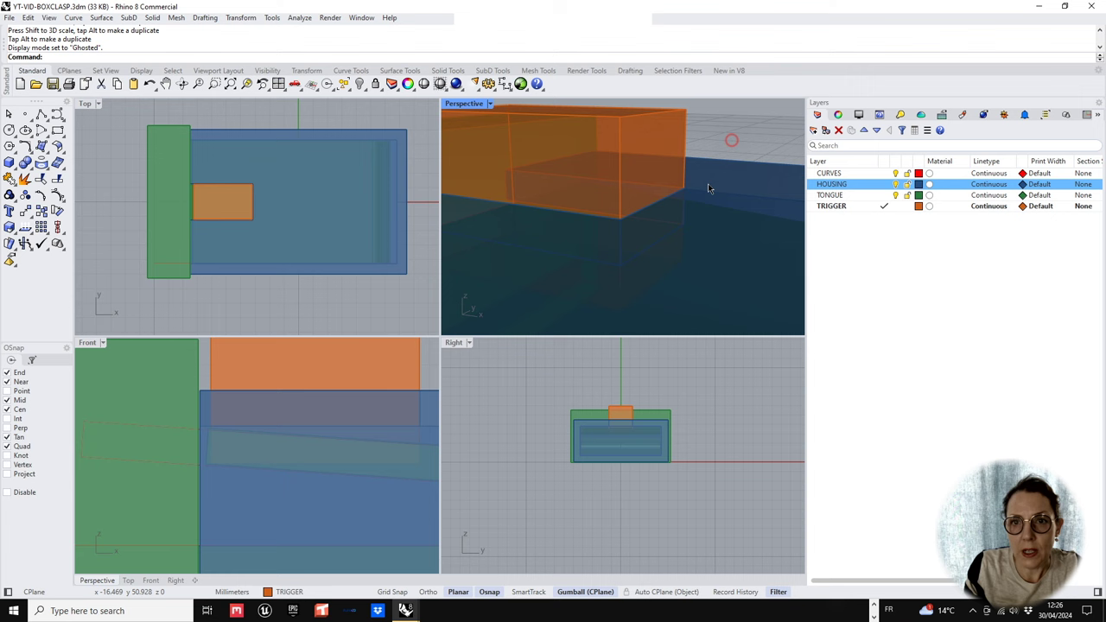
- Examine the trigger's fit against the tongue's upper arm with the housing hidden, and in the slot with it shown again
right_click_drag(673, 216, 685, 183)
scroll(645, 182, "down", 5)
left_click(895, 184)
scroll(637, 207, "up", 3)
scroll(632, 188, "down", 4)
scroll(578, 216, "up", 6)
scroll(595, 215, "down", 5)
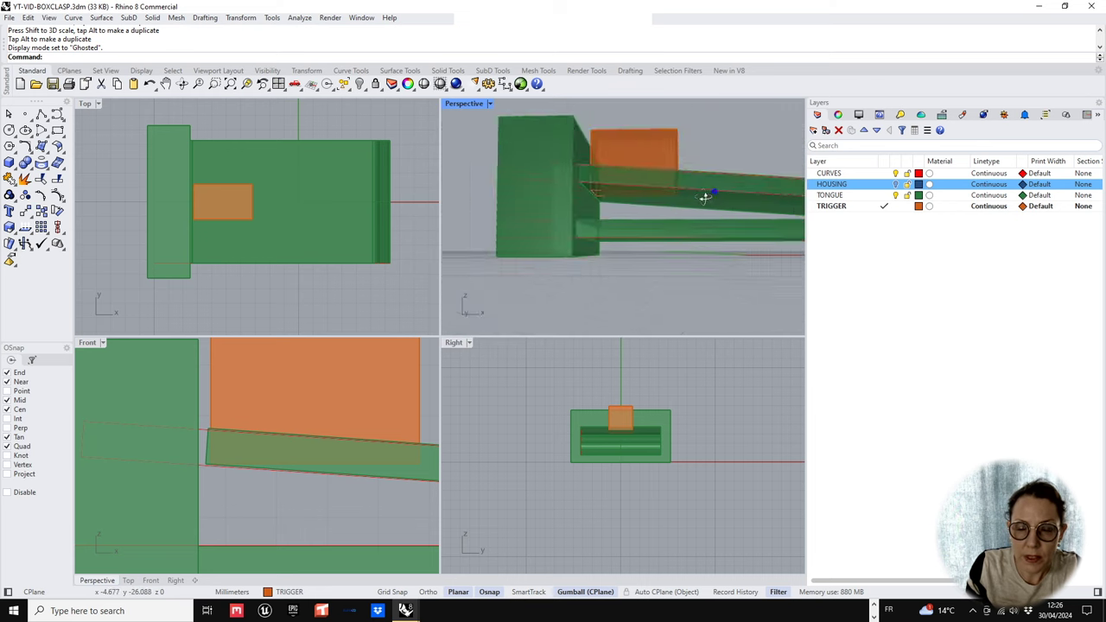
left_click(895, 184)
right_click_drag(741, 188, 731, 260)
scroll(682, 200, "up", 4)
scroll(604, 174, "down", 5)
scroll(642, 184, "up", 2)
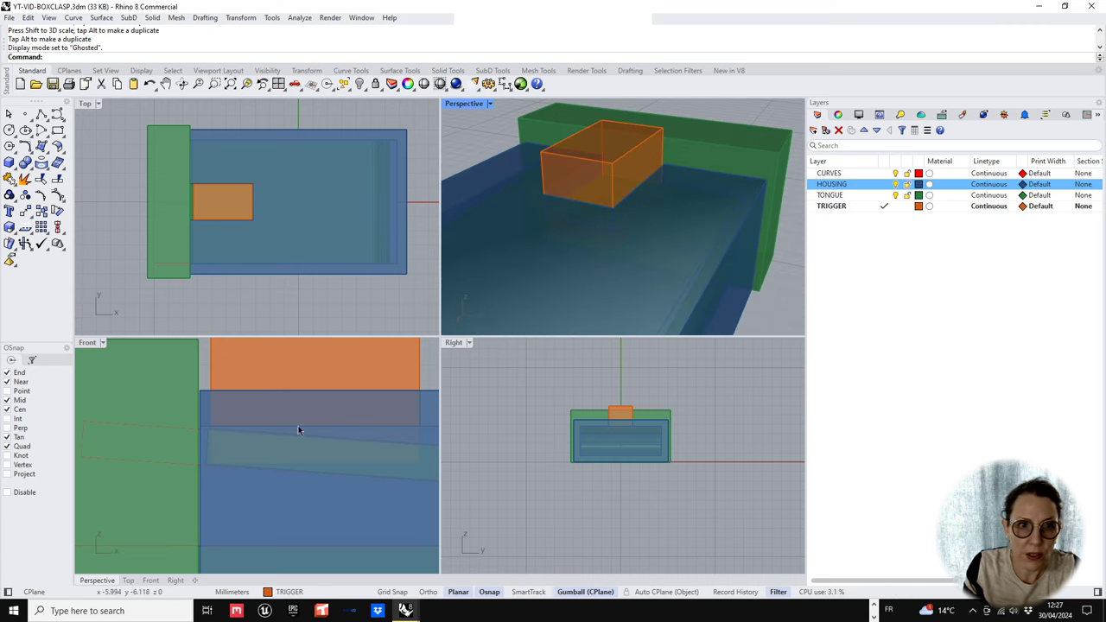
scroll(299, 428, "down", 7)
right_click_drag(323, 439, 322, 465)
scroll(330, 406, "up", 4)
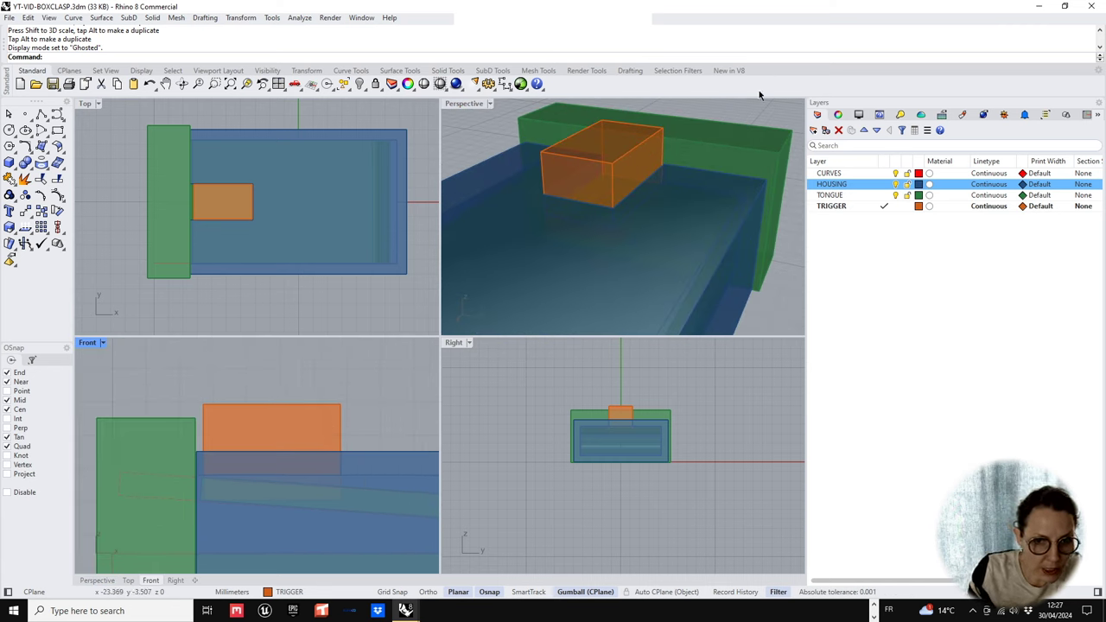
- Maximize the Perspective view and make CURVES the current layer
double_click(469, 105)
scroll(583, 246, "down", 8)
right_click_drag(590, 249, 547, 233)
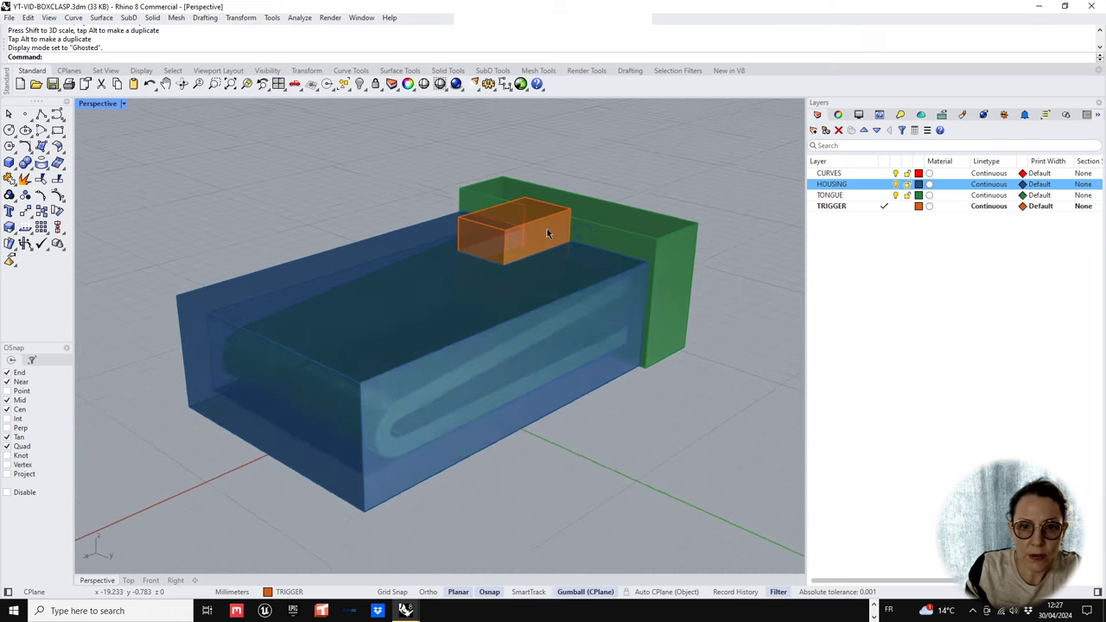
scroll(546, 232, "up", 3)
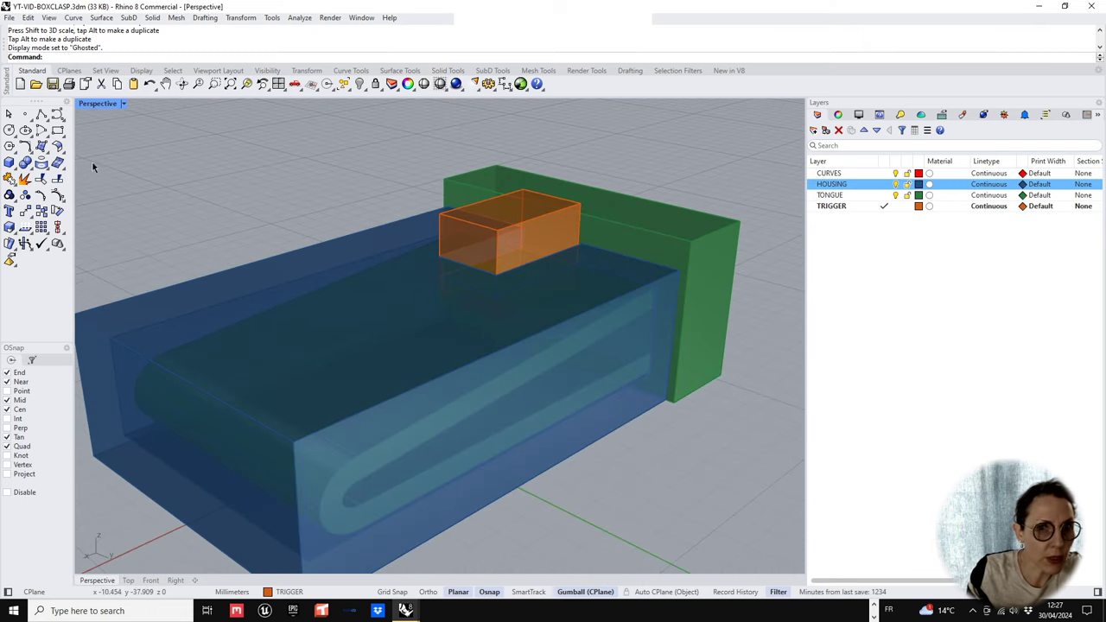
left_click(892, 174, "ctrl")
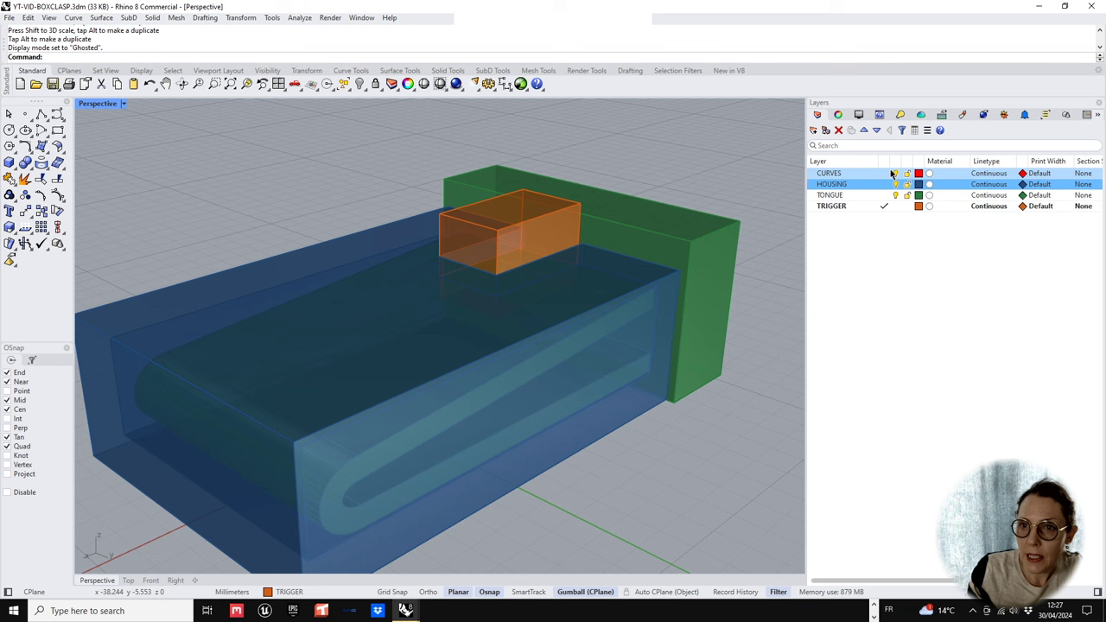
left_click(888, 174)
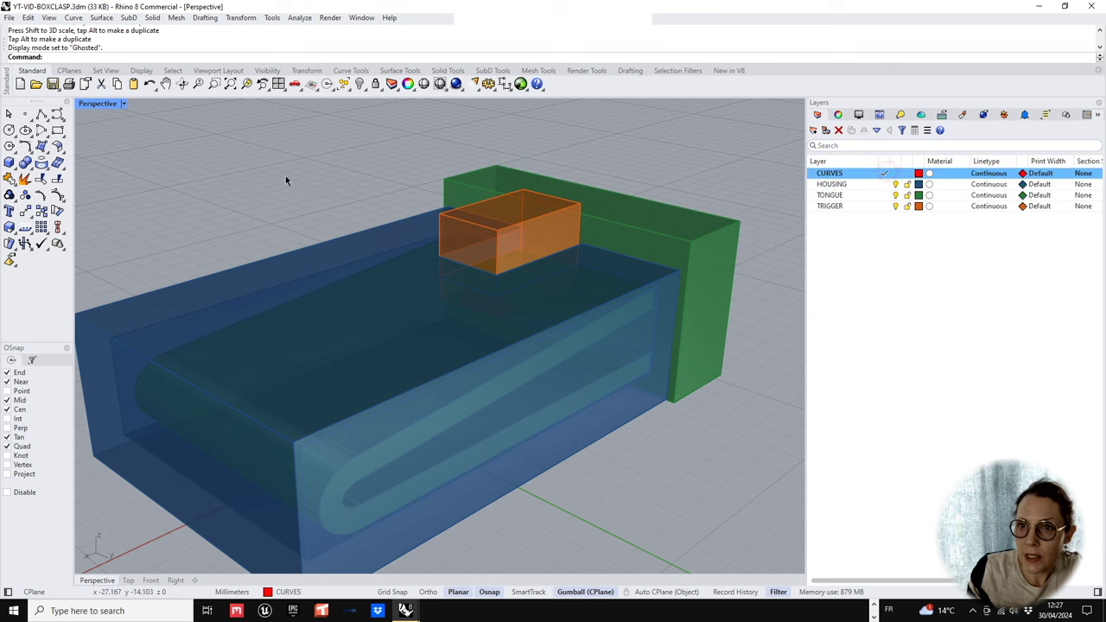
- Chamfer the two short top edges of the trigger box by 0.5 mm and return to the four-view layout
left_click(12, 167)
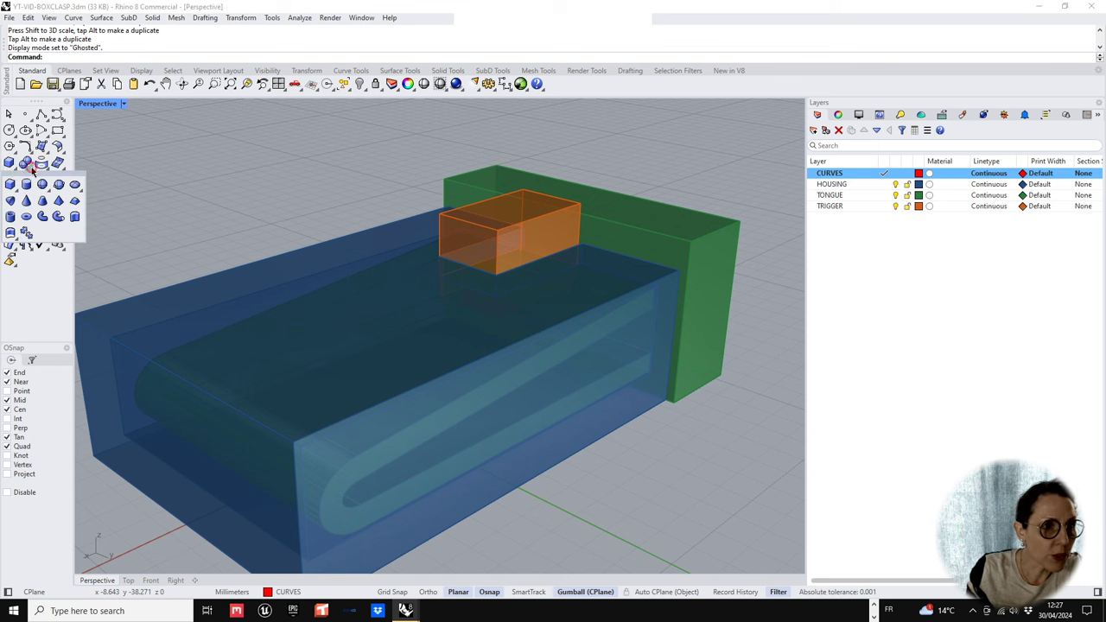
left_click(33, 170)
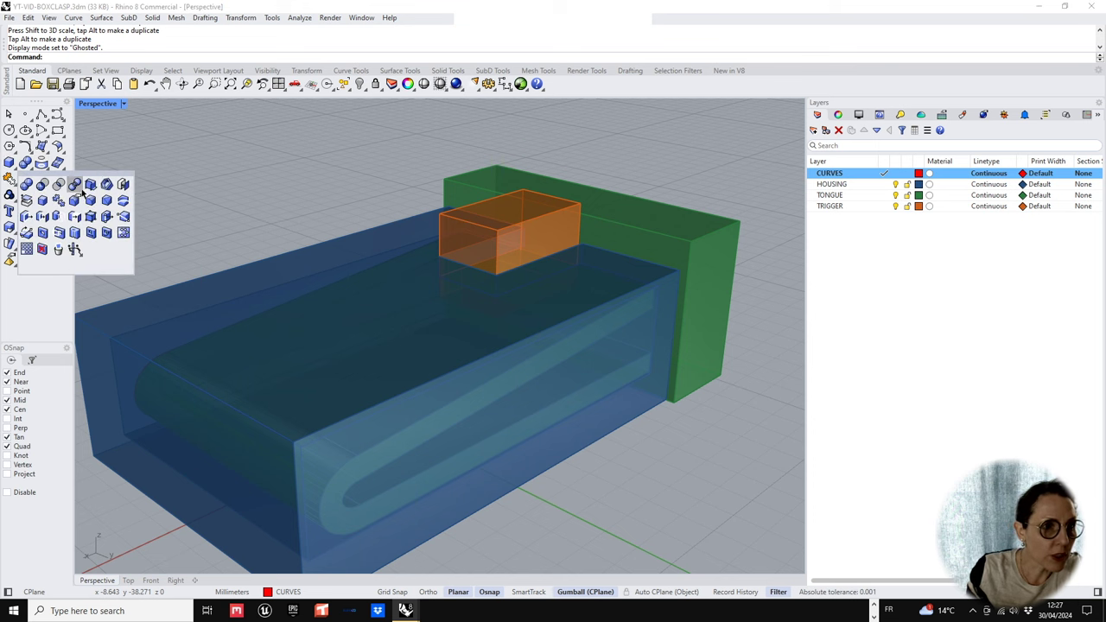
left_click(473, 224)
right_click_drag(572, 223, 493, 225)
scroll(536, 228, "up", 5)
left_click(494, 225)
right_click_drag(336, 285, 467, 268)
right_click_drag(372, 278, 466, 256, "shift")
key("Return")
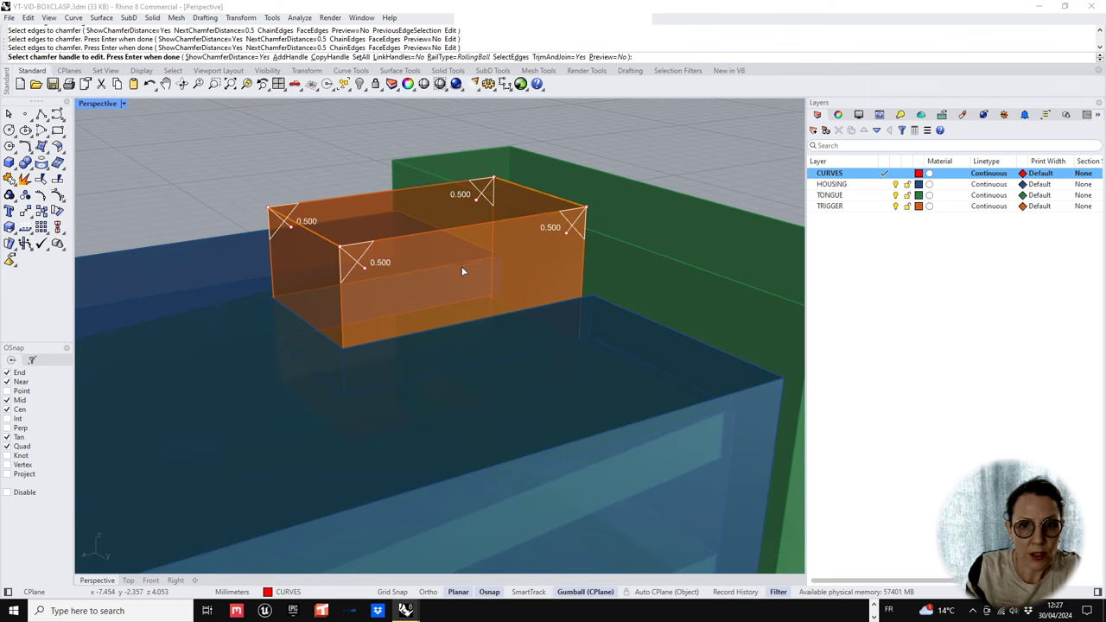
key("Return")
scroll(463, 259, "down", 5)
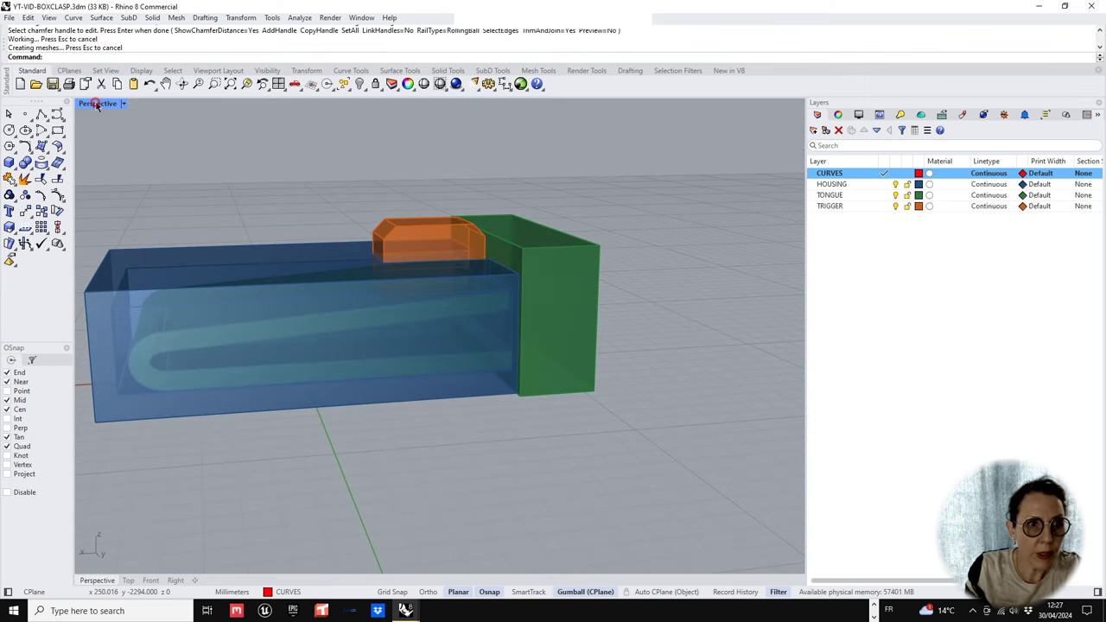
double_click(98, 103)
scroll(281, 432, "up", 4)
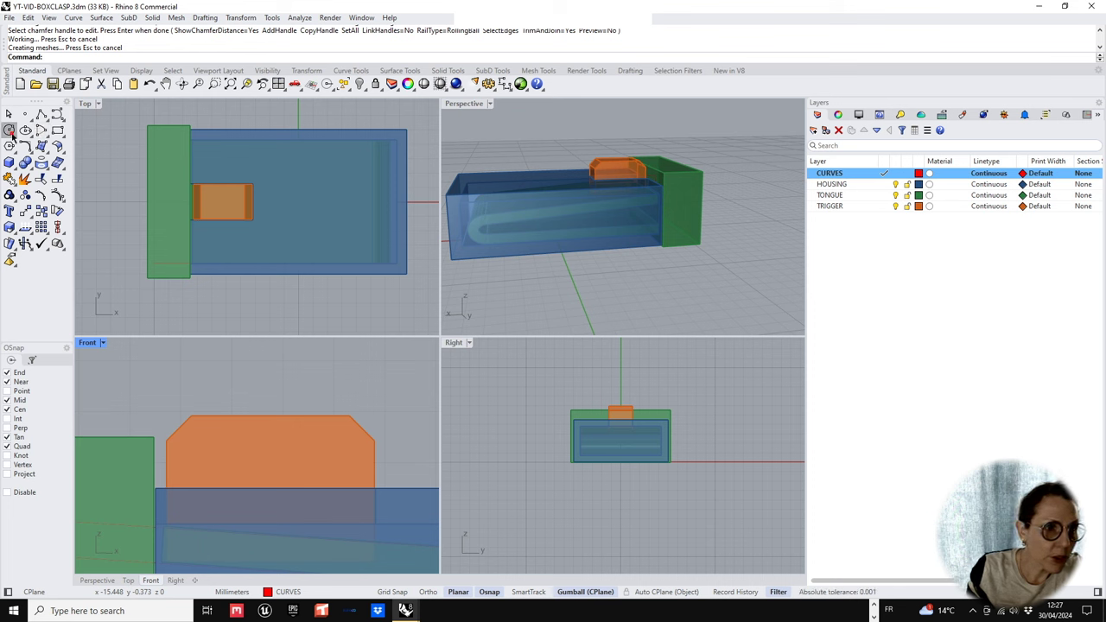
- Draw a circle about 0.9 mm in diameter in the Front view, just above the trigger's chamfered corner nearest the tongue's end block
left_click(9, 129)
scroll(203, 390, "up", 1)
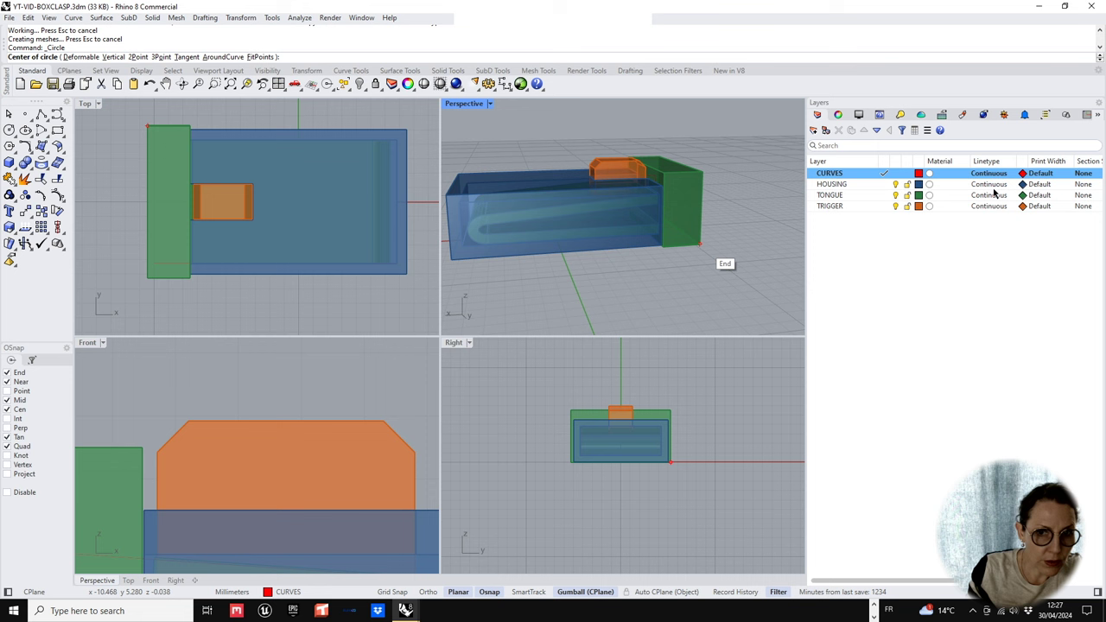
left_click(209, 381)
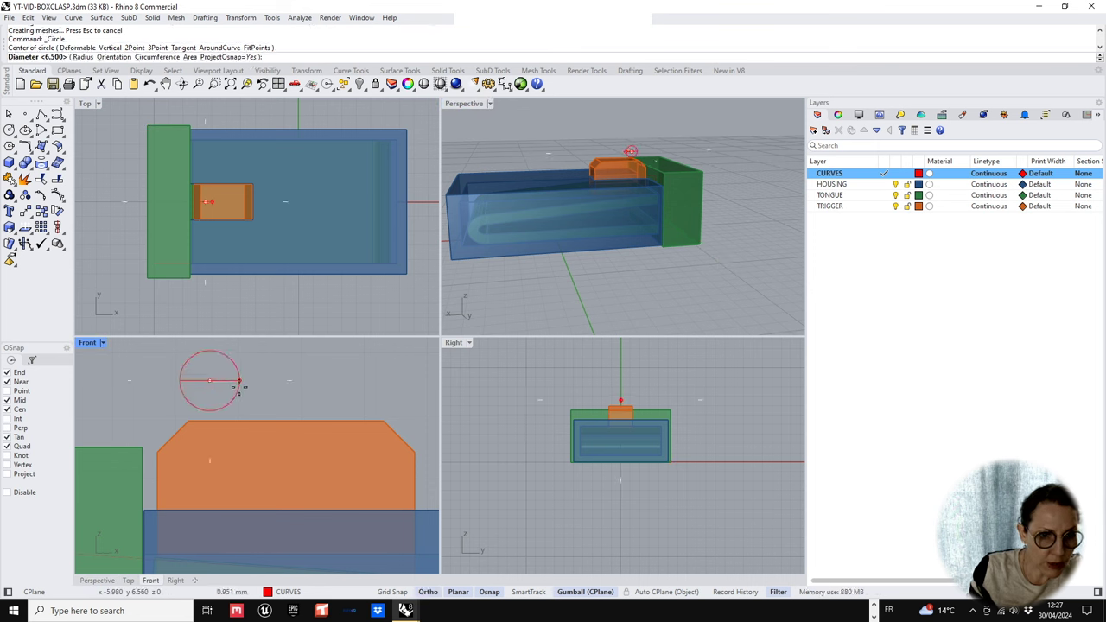
left_click(237, 386)
left_click(237, 391)
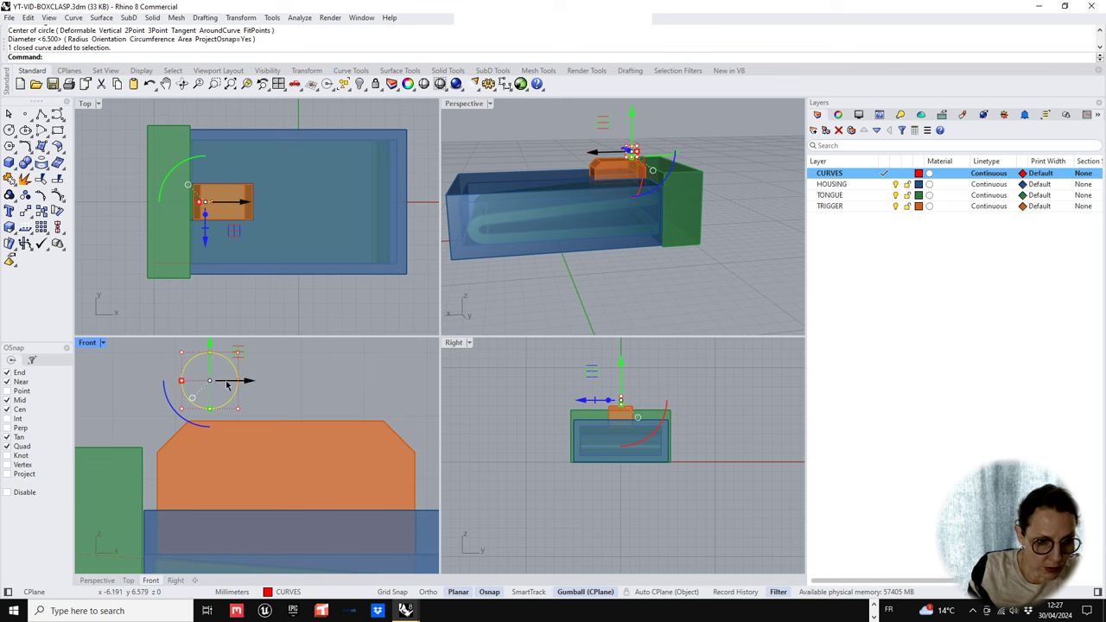
- Copy the circle twice along X to form a row of three slightly overlapping circles, and select all three
left_click_drag(225, 381, 209, 411)
key("alt")
left_click(394, 358)
scroll(246, 403, "down", 4)
left_click_drag(281, 389, 302, 398)
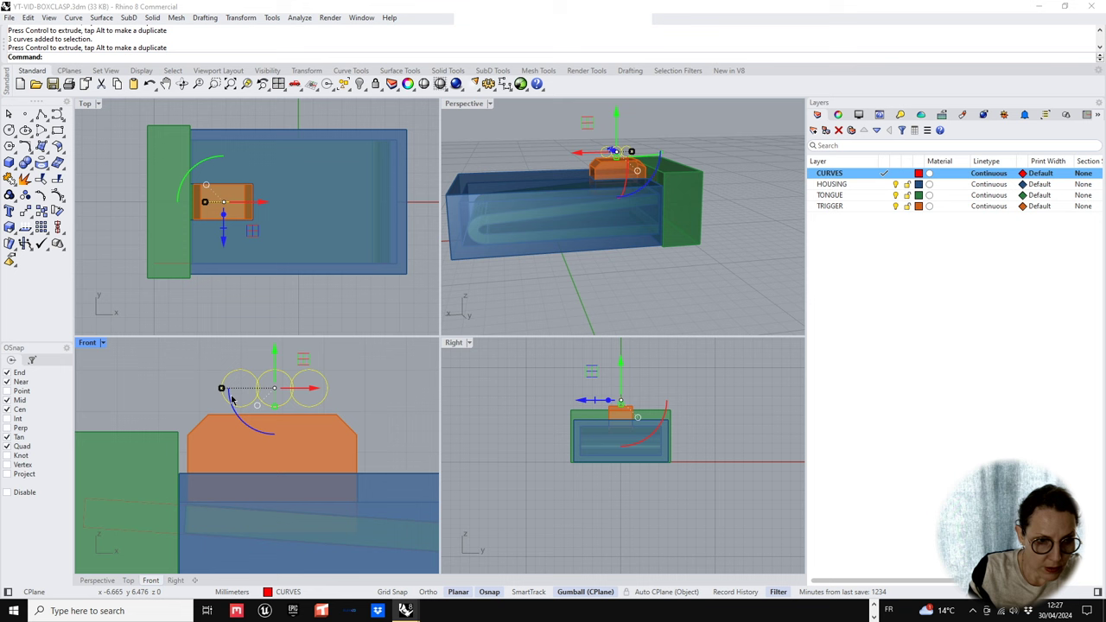
- Create a horizontal cut plane through the centres of the three circles with CutPlane
key("ctrl+x")
key("Return")
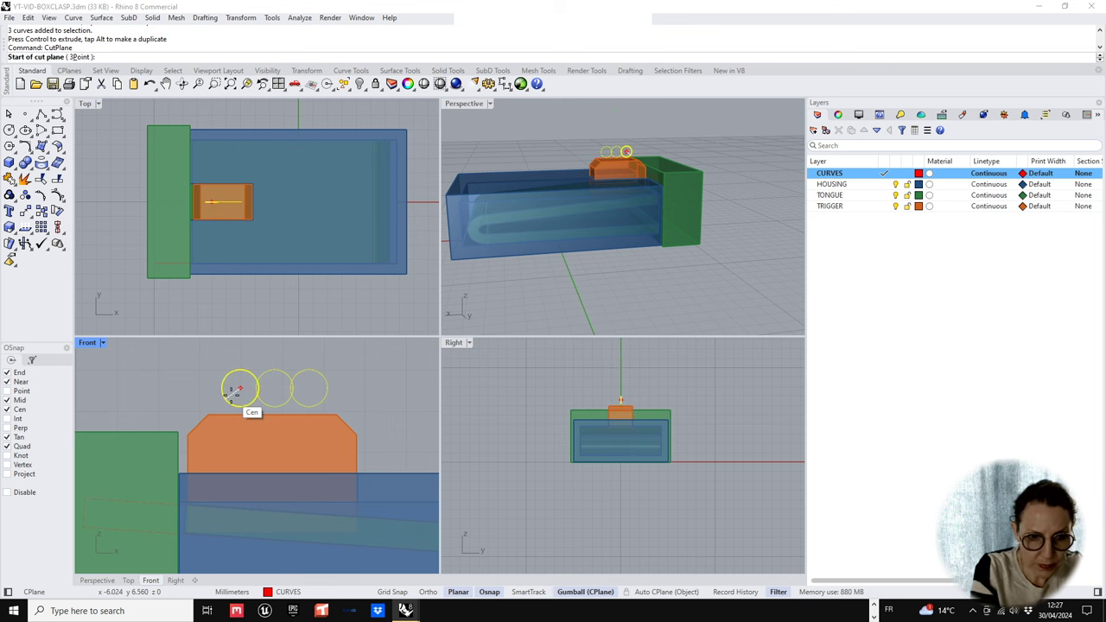
left_click(221, 388)
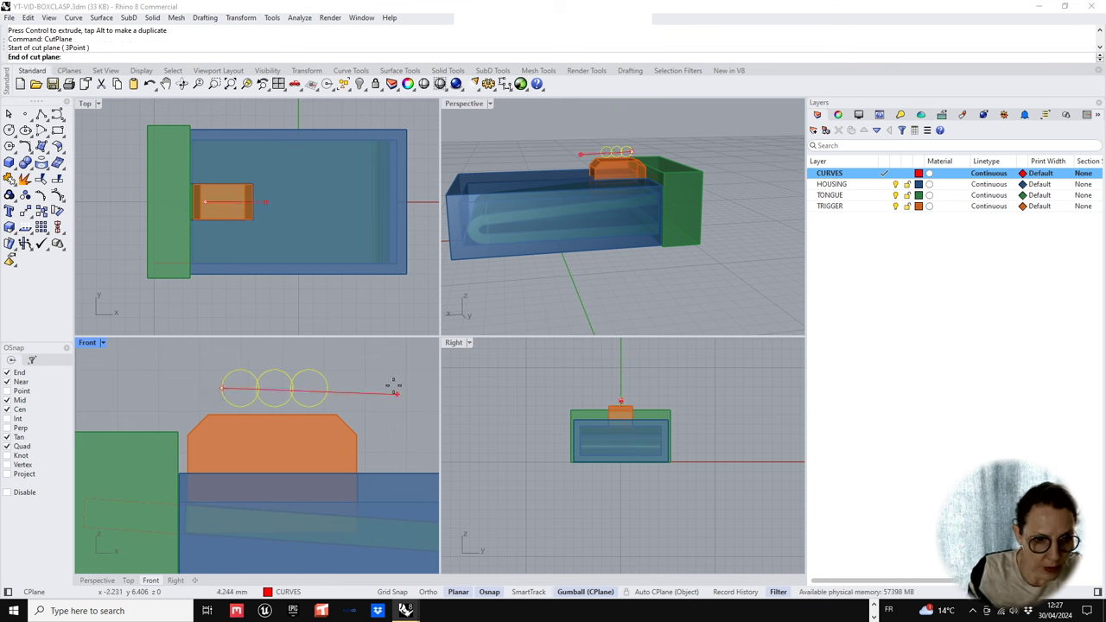
left_click(394, 386, "shift")
scroll(288, 389, "up", 5)
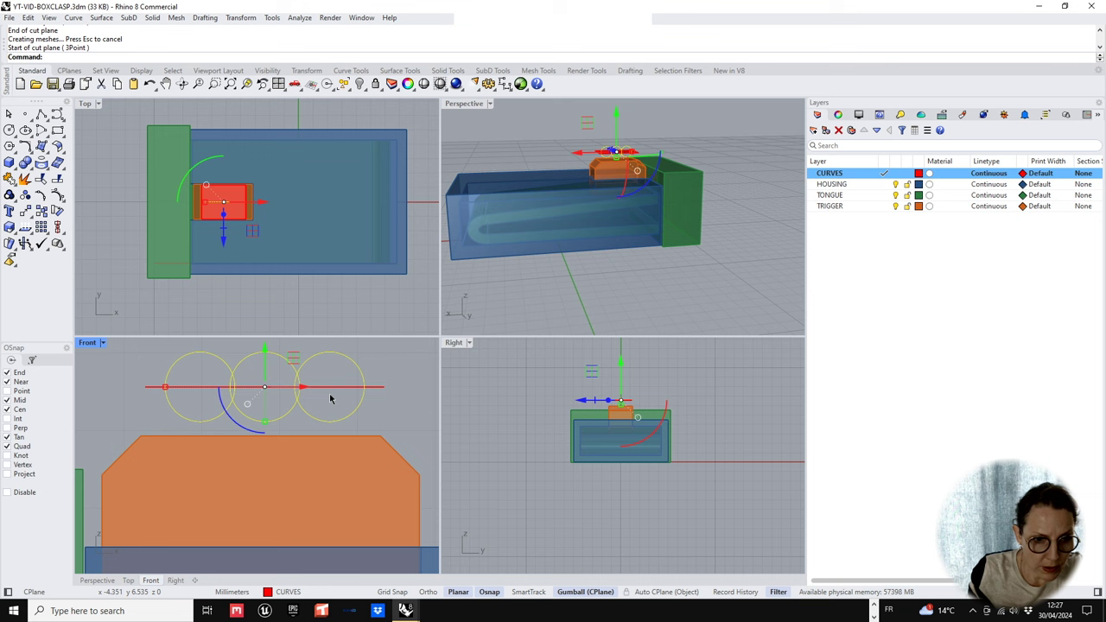
- Trim away the lower halves of the three circles, using the circles and the cut plane as cutting objects
left_click(375, 371)
left_click_drag(384, 349, 173, 387)
left_click(24, 179)
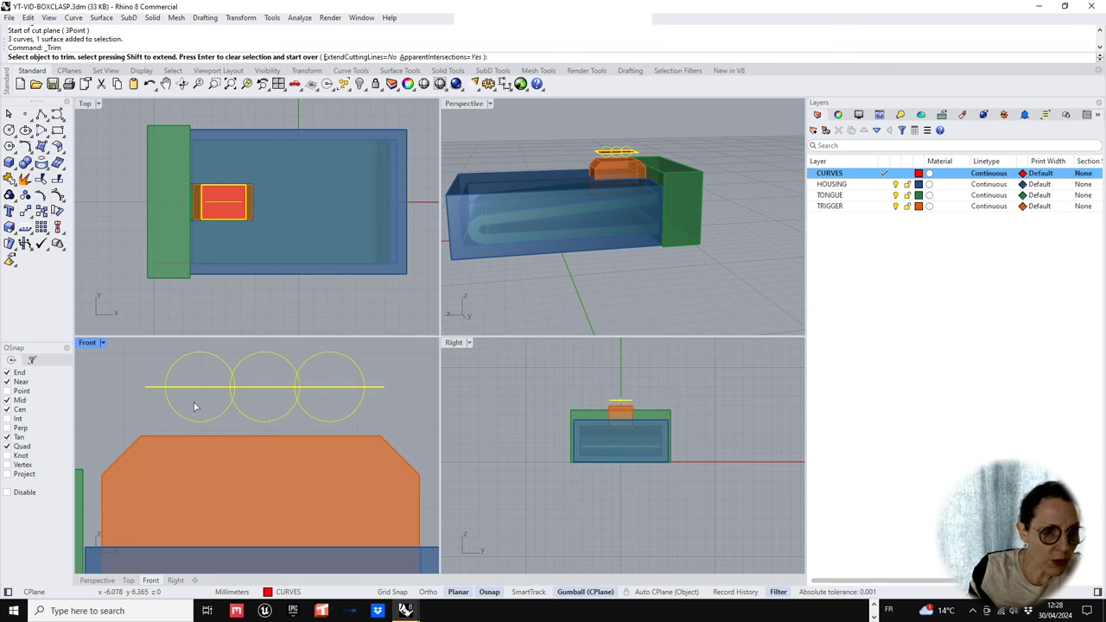
left_click_drag(123, 423, 121, 422)
scroll(294, 384, "up", 5)
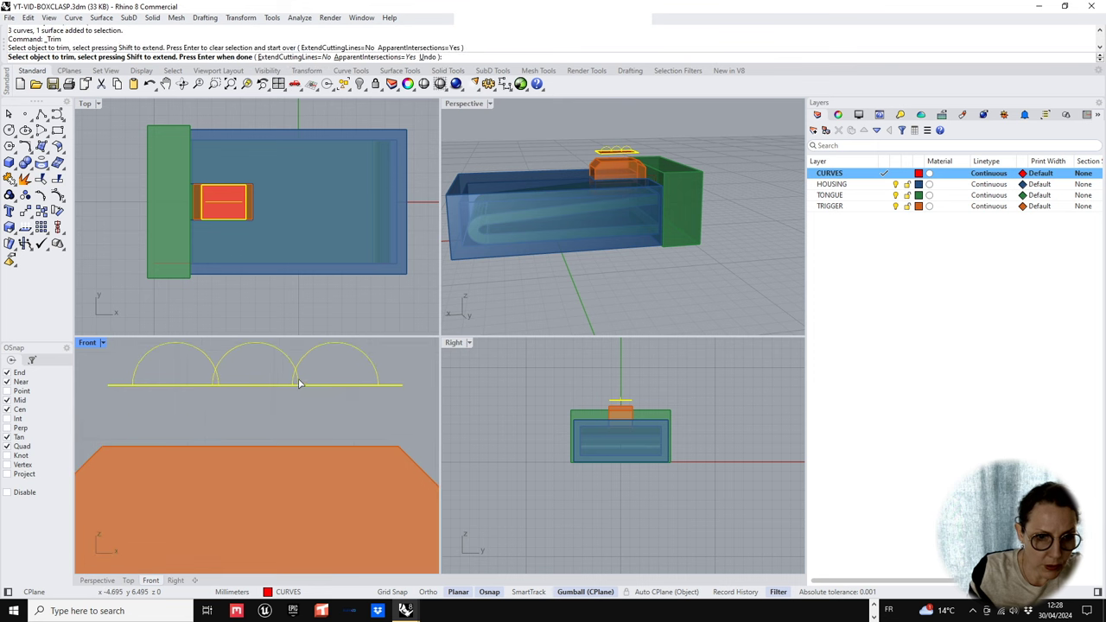
- Trim the overlapping arc ends between the half circles into a scalloped profile and delete the cut plane
left_click(292, 383)
scroll(292, 383, "down", 5)
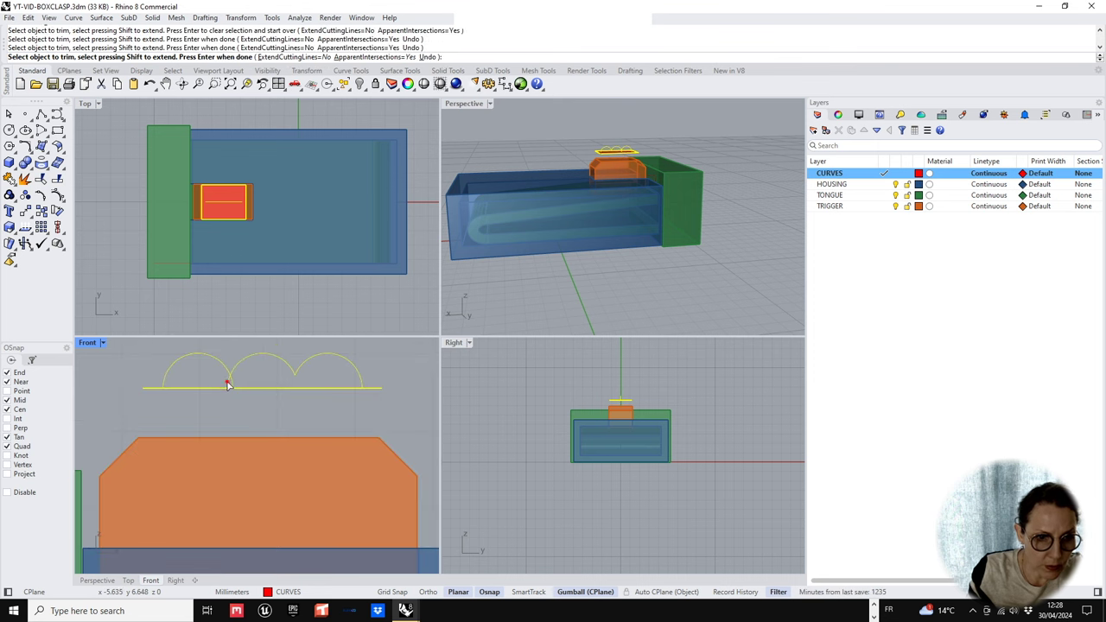
left_click(228, 384)
left_click(230, 383)
right_click_drag(235, 397, 242, 419)
right_click(251, 421)
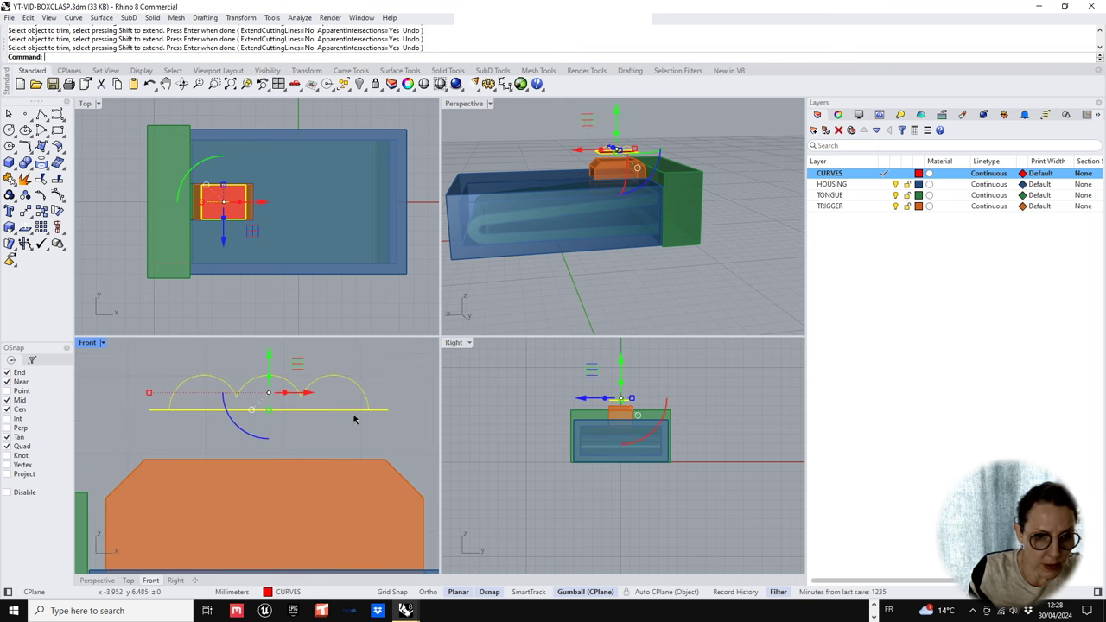
key("Delete")
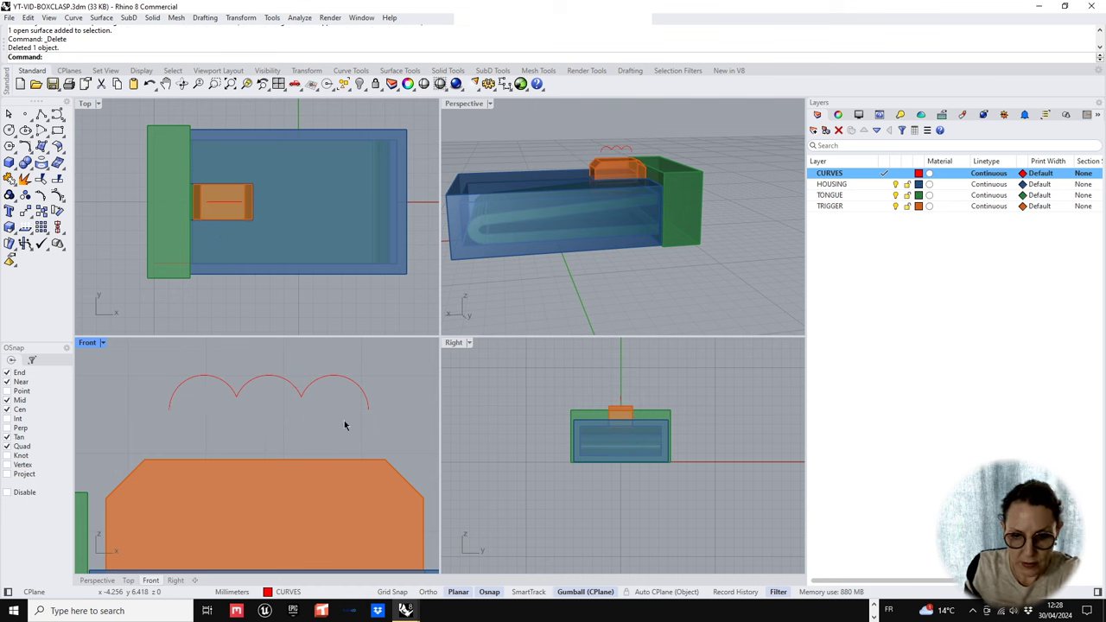
- Move the three arcs straight down onto the top of the trigger in the Front view
scroll(635, 155, "up", 5)
left_click(639, 136)
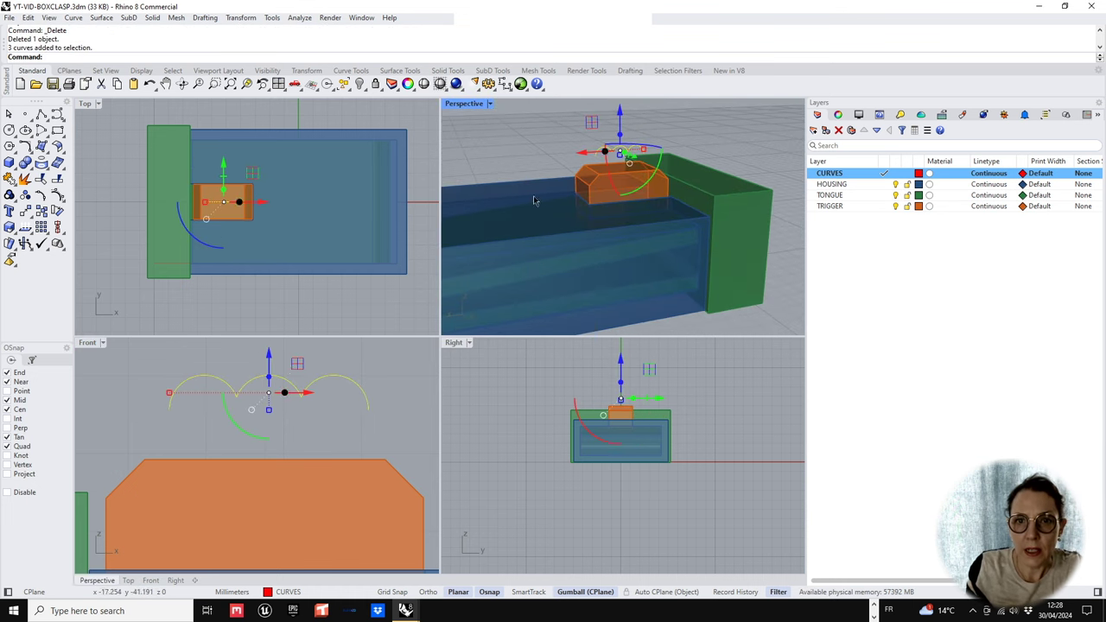
left_click_drag(270, 365, 265, 439)
scroll(250, 479, "up", 2)
- Scale the arcs to nearly span the trigger's width and position them so their crests rise just above its top face
left_click_drag(151, 476, 120, 476)
left_click_drag(275, 497, 274, 506)
left_click_drag(119, 475, 111, 481)
scroll(251, 458, "down", 3)
left_click_drag(300, 449, 268, 414)
scroll(273, 426, "down", 2)
scroll(276, 432, "up", 1)
scroll(277, 424, "up", 2)
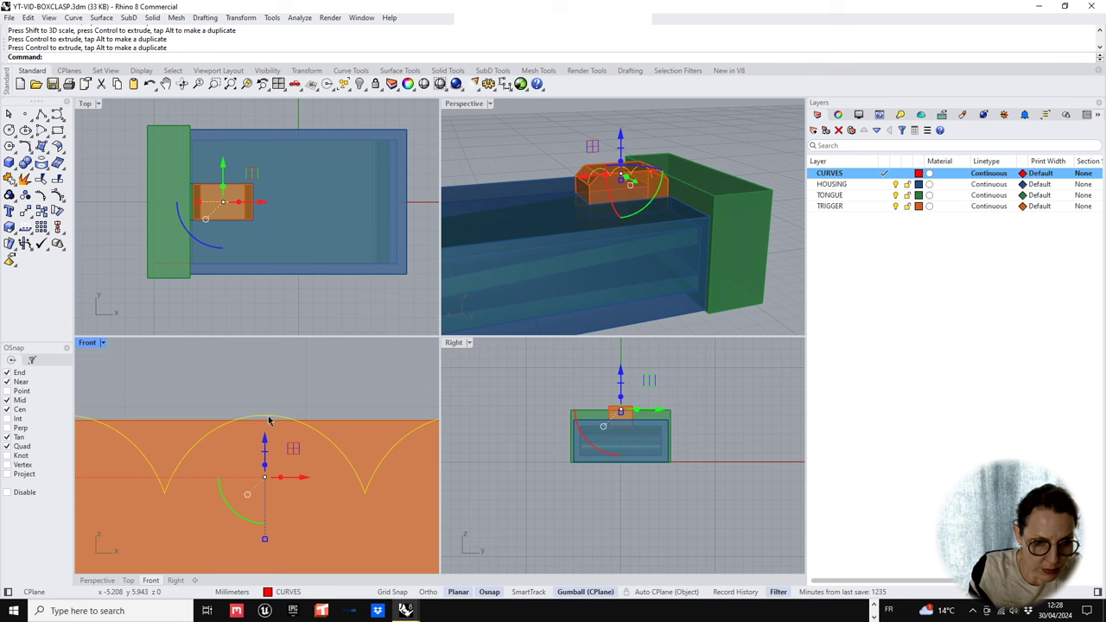
scroll(285, 432, "down", 2)
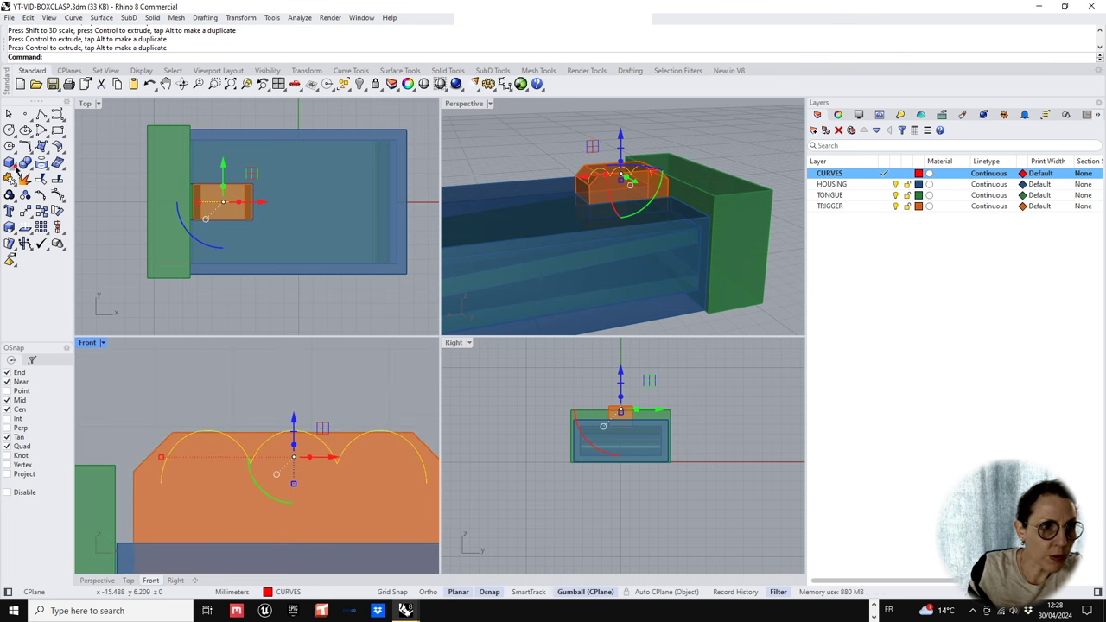
- Extrude the three arcs to both sides so the surfaces pass through the trigger and beyond the housing's width
left_click(25, 161)
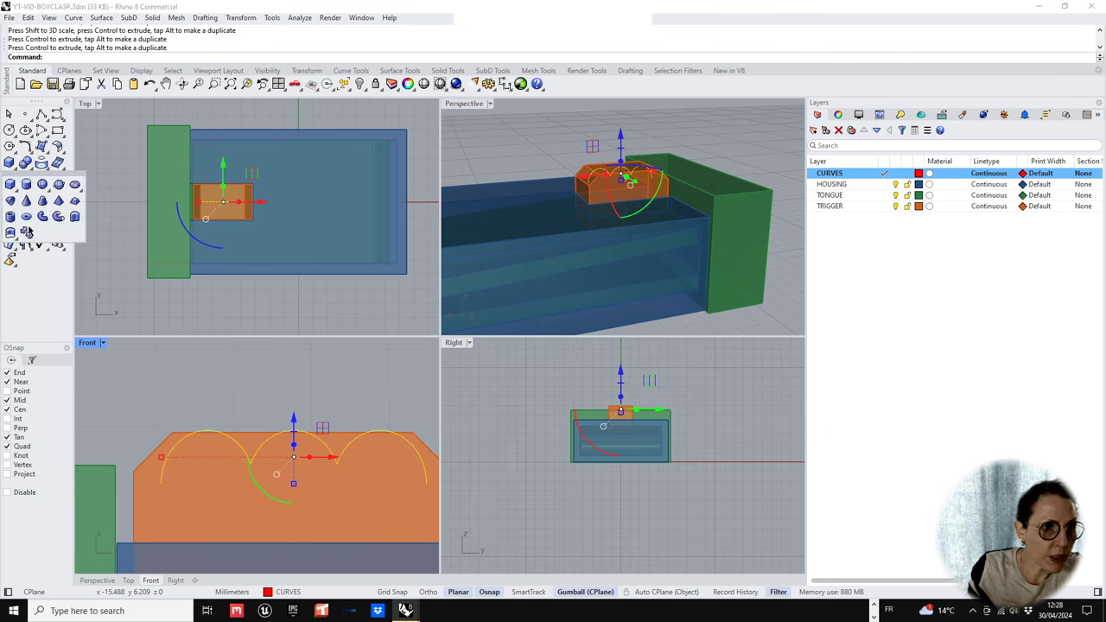
left_click(223, 114)
right_click_drag(716, 185, 659, 179)
scroll(658, 180, "up", 3)
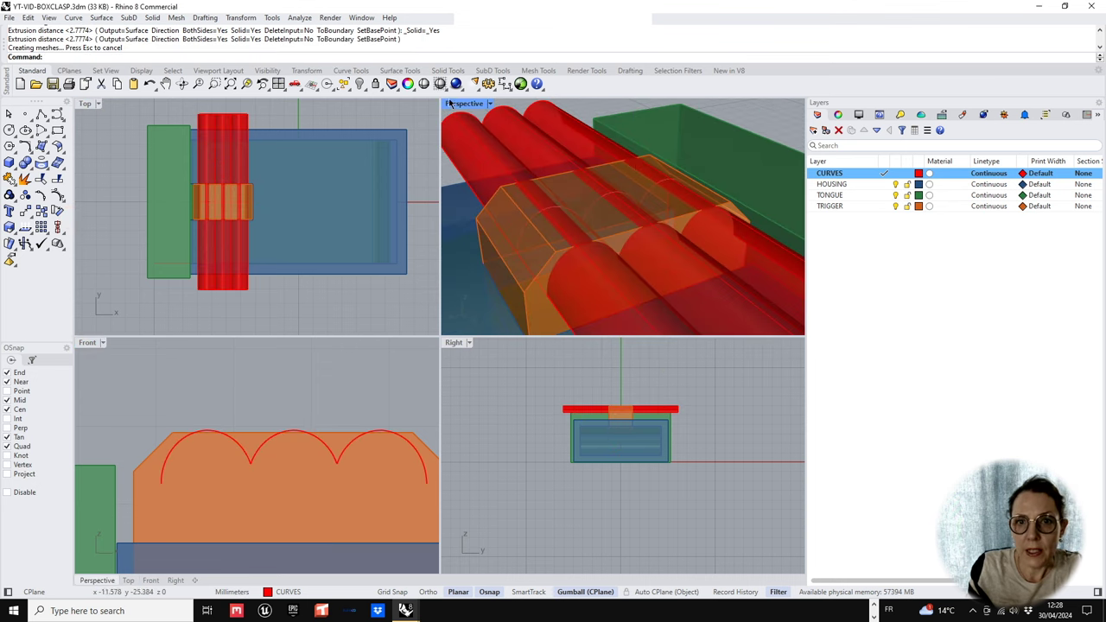
- Set the Perspective view's display mode to Shaded and show the extruded arcs from their open ends
left_click(489, 103)
left_click(481, 160)
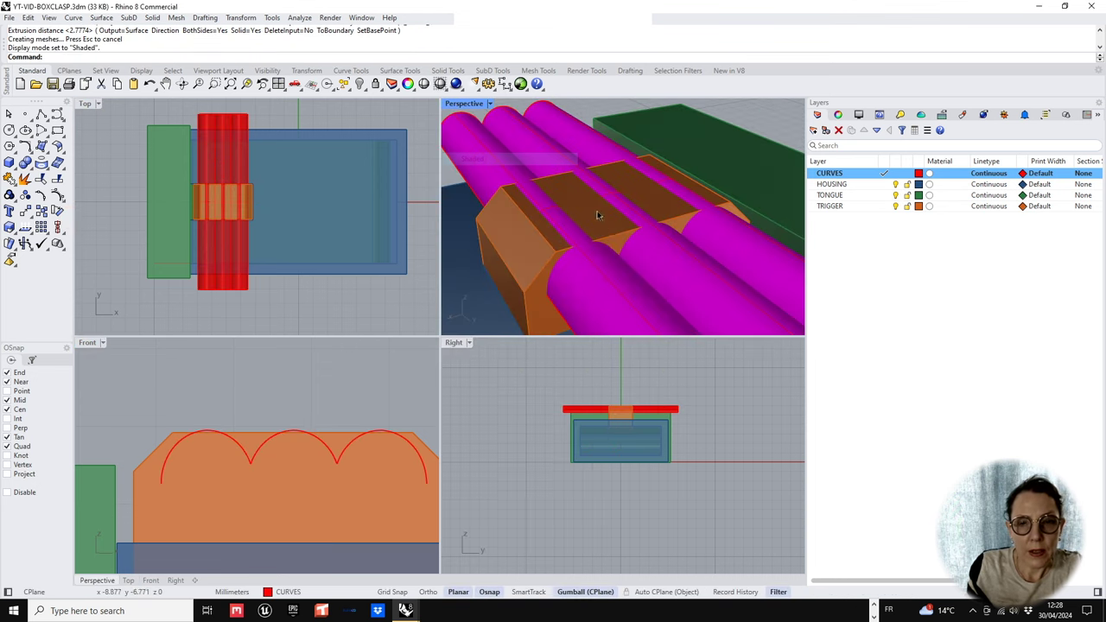
mouse_move(593, 215)
right_mouse_down()
mouse_move(605, 220)
mouse_move(572, 240)
right_mouse_up()
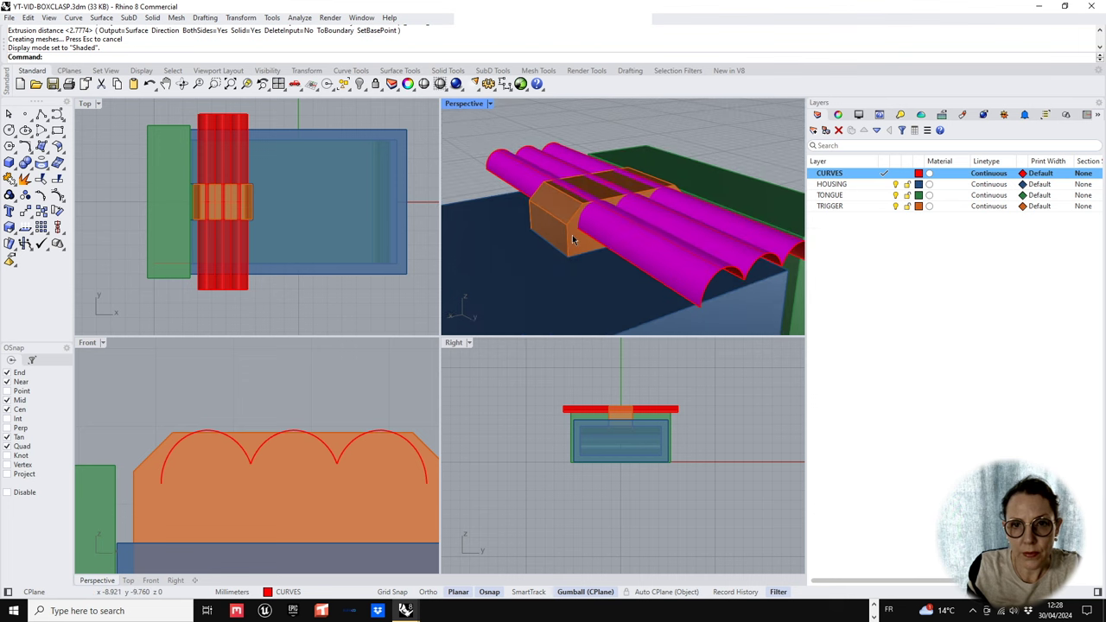
- Try to subtract one extruded arc surface from the trigger with Boolean Difference
left_click(572, 237)
left_click(32, 168)
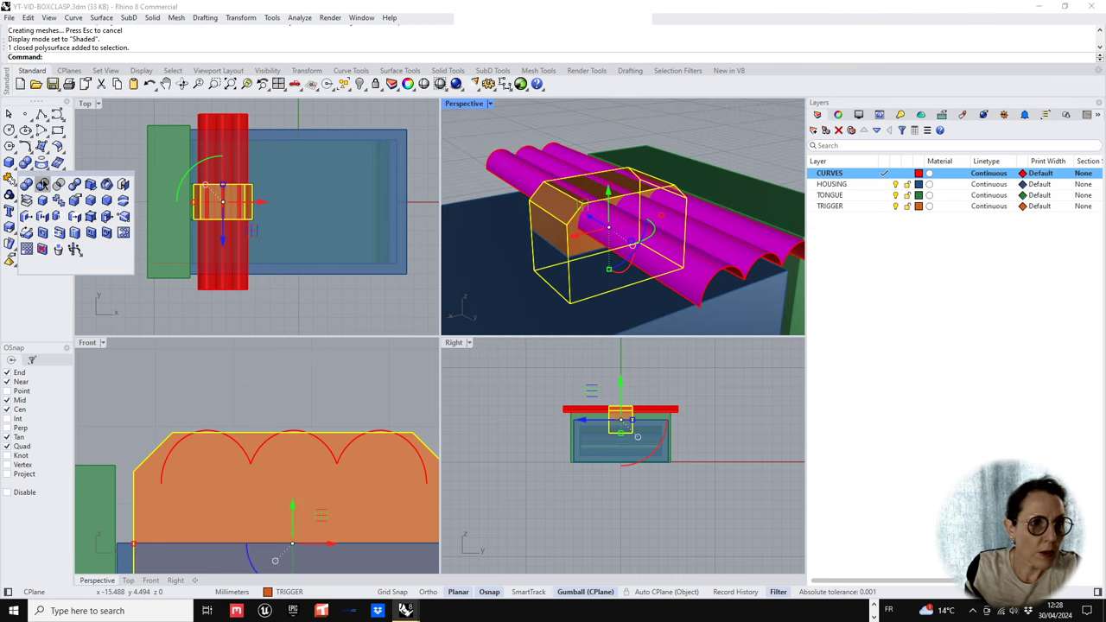
left_click(41, 182)
left_click(663, 251)
key("Return")
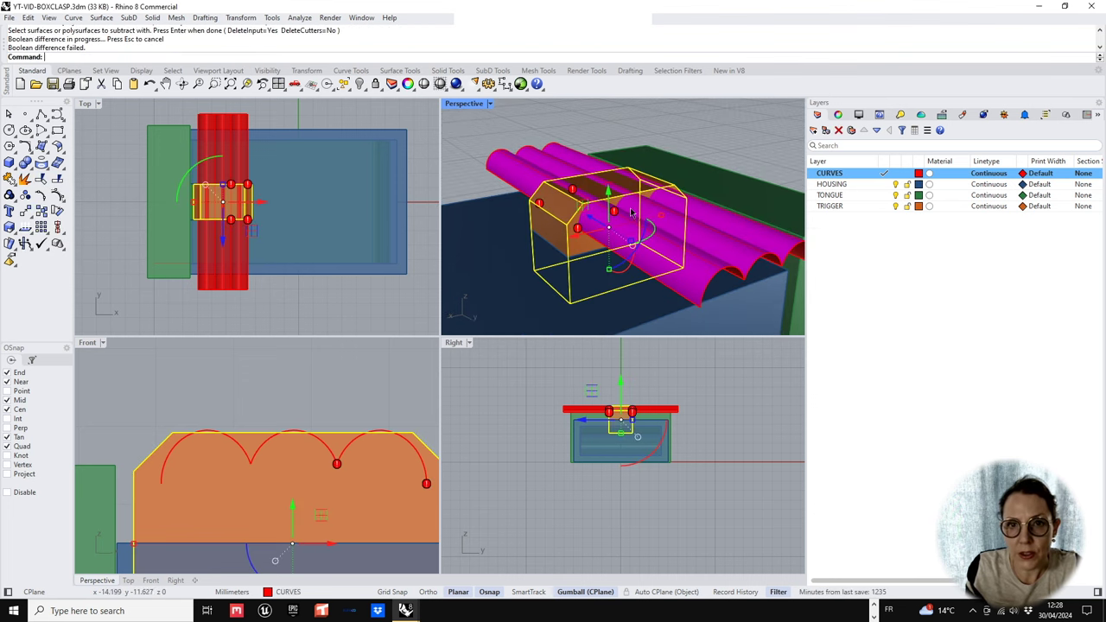
- Delete the group of error marker dots left around the trigger by the Boolean operation
scroll(631, 212, "up", 2)
left_click(557, 239)
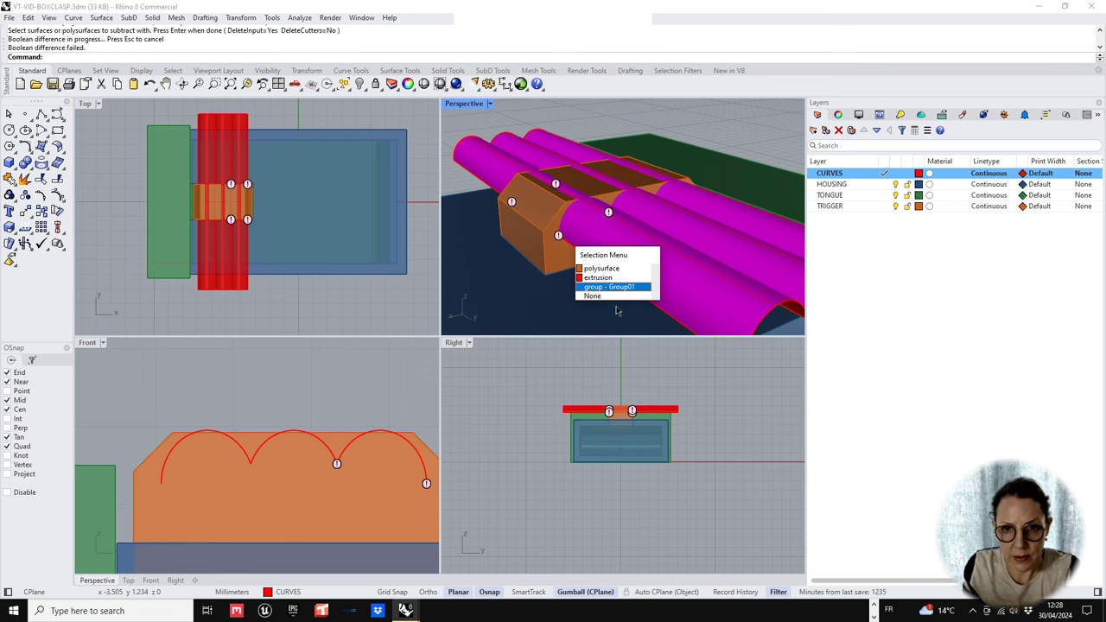
left_click(610, 287)
key("Delete")
scroll(606, 227, "down", 2)
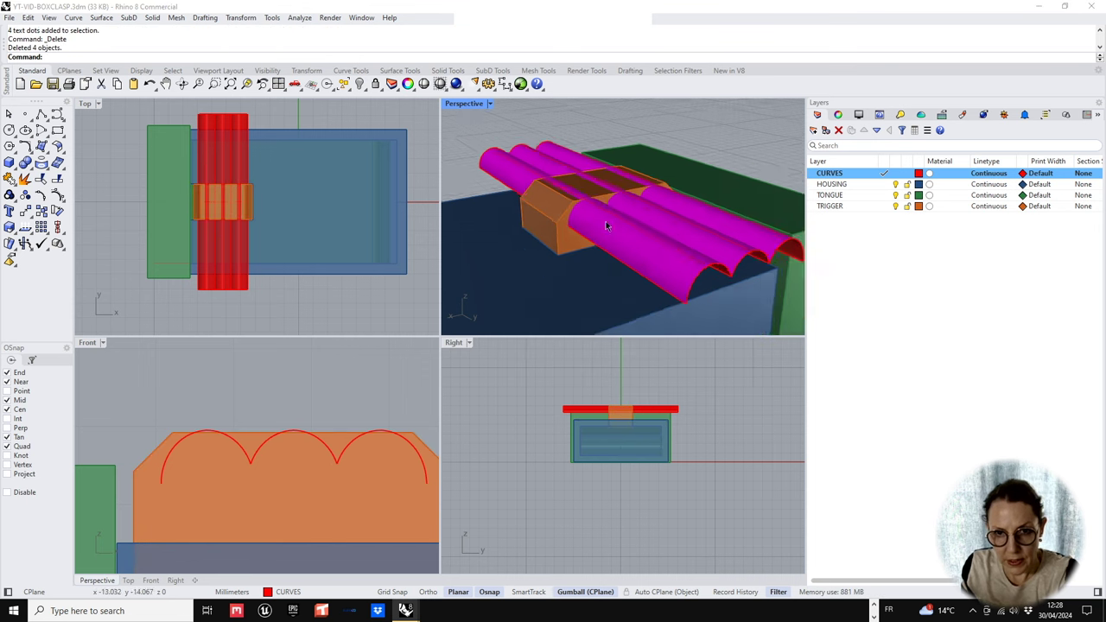
- Select the three extruded arc surfaces and join them into one scalloped polysurface
scroll(606, 226, "down", 2)
right_click_drag(606, 226, 576, 236)
right_click_drag(210, 404, 186, 389)
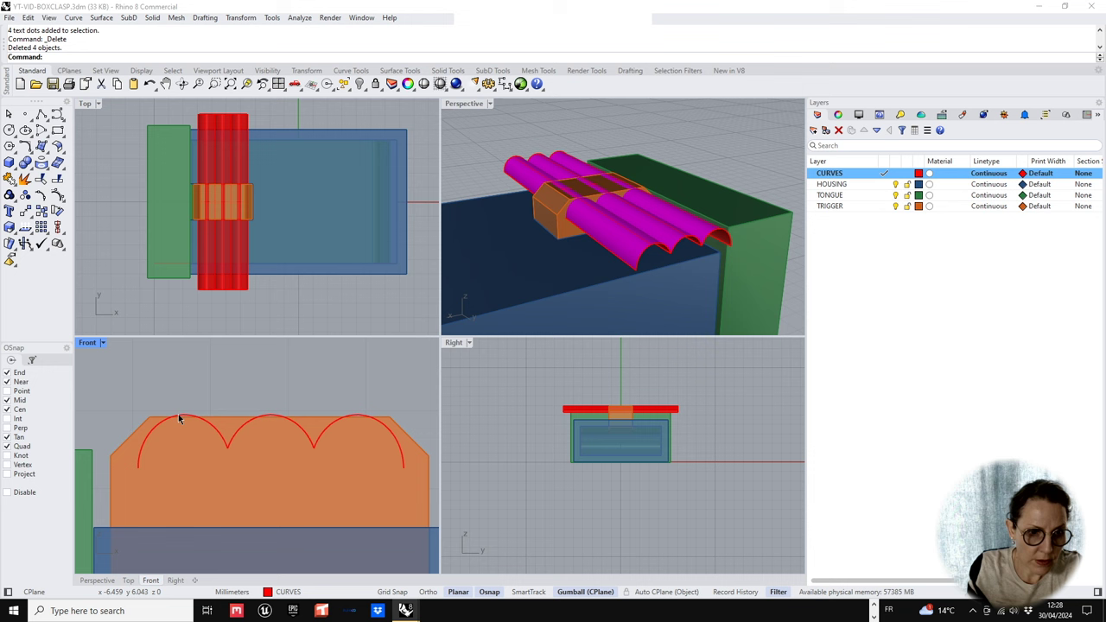
left_click(183, 418)
left_click(259, 452)
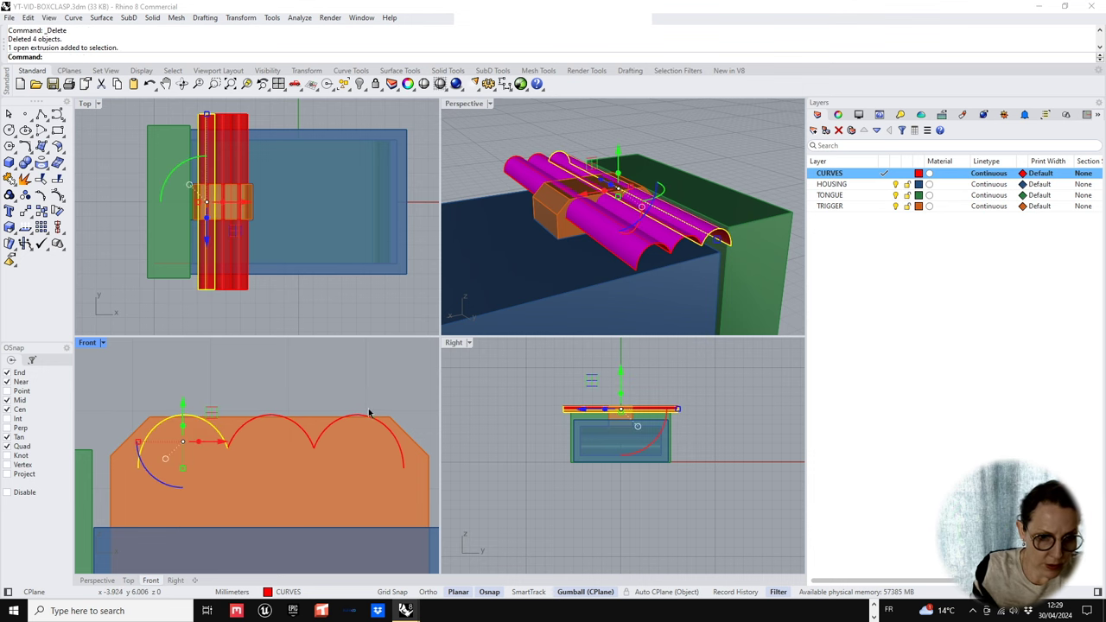
left_click(620, 249, "shift")
left_click(662, 240, "shift")
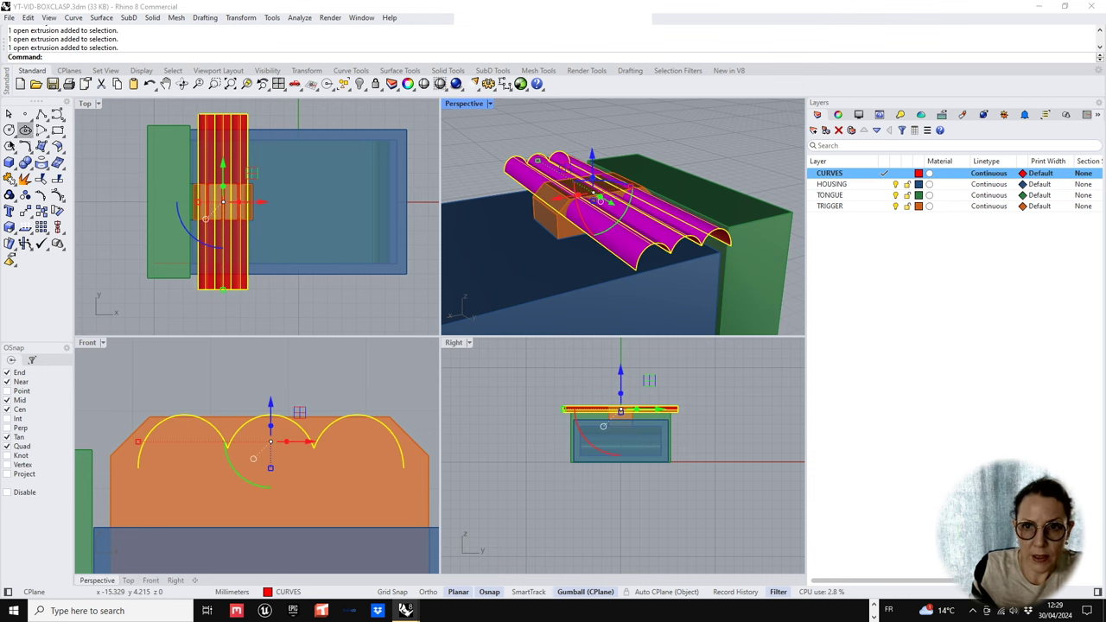
left_click(8, 196)
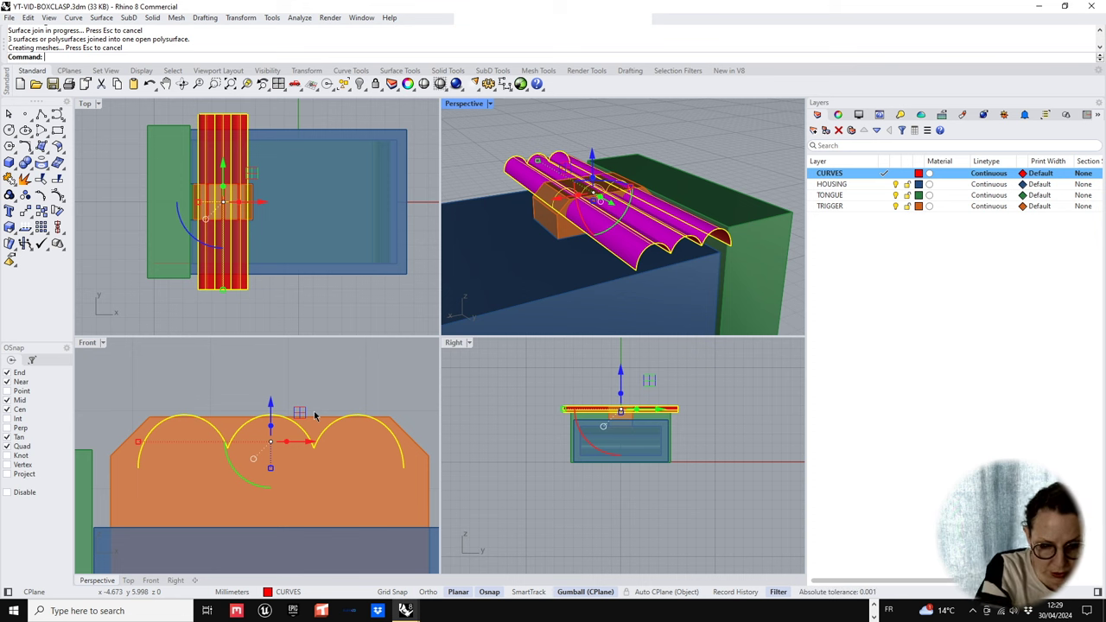
- Create two vertical cut planes with CutPlane in the Front view, through the crests of the two outer arcs
type("Cut^plane")
key("Return")
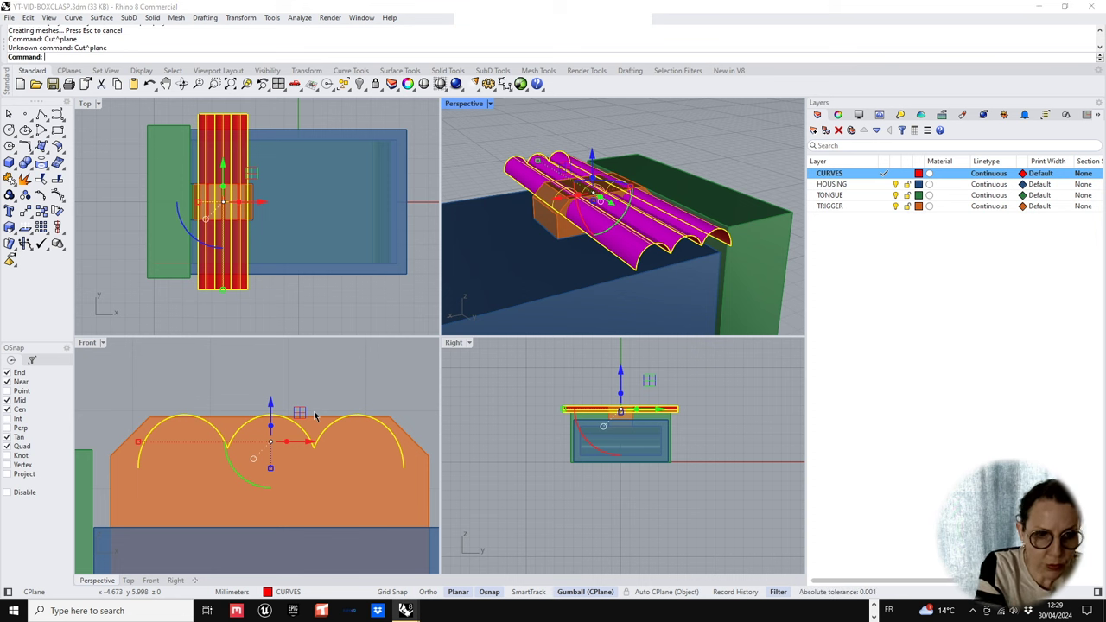
type("CutPlane")
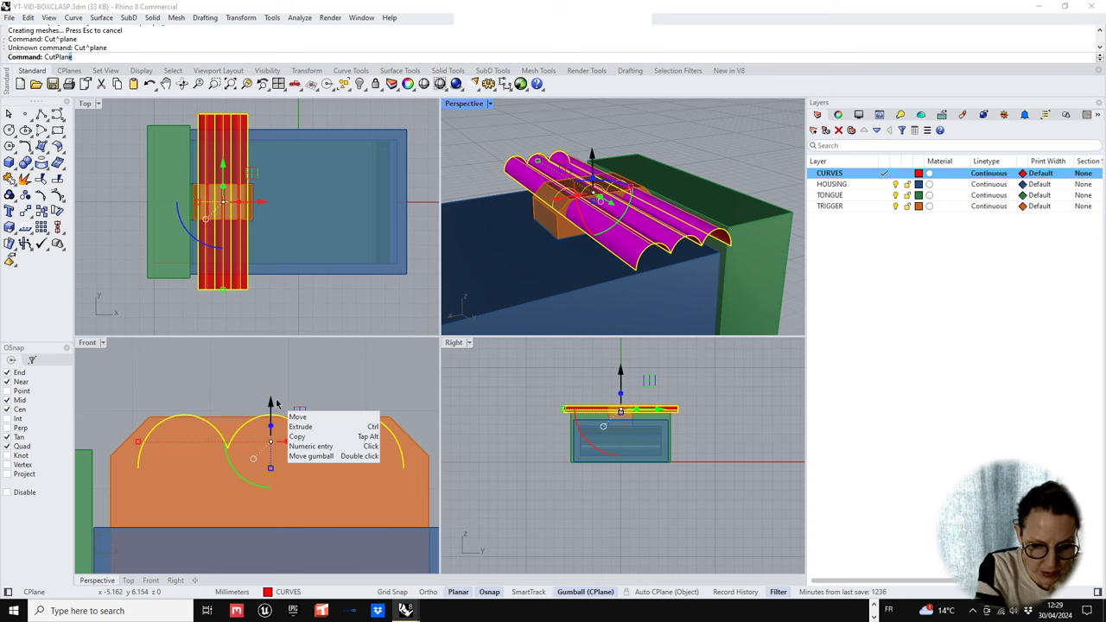
key("Return")
left_click(183, 399)
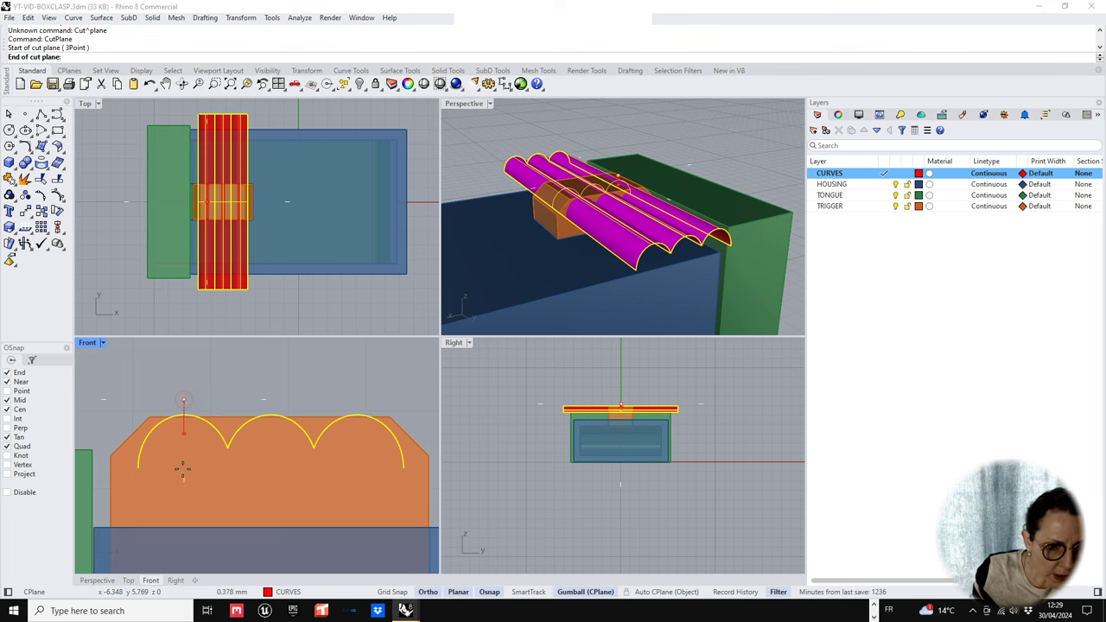
left_click(182, 473)
left_click(358, 388)
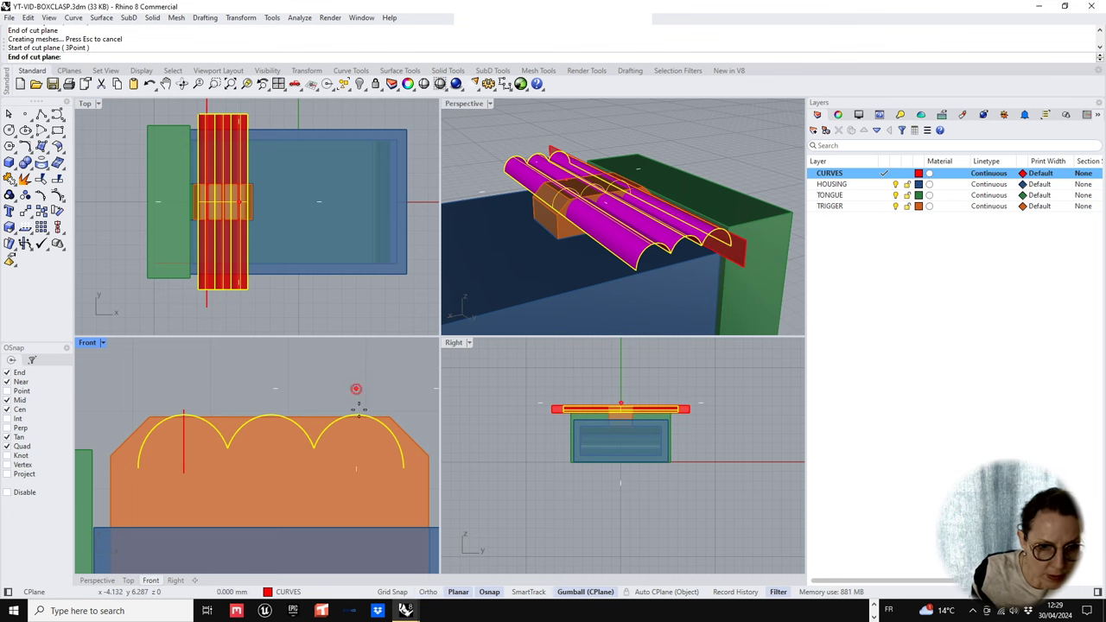
left_click(358, 480)
- Flip the surface direction of the vertical cut plane through the arc farthest from the tongue's end block
right_click_drag(657, 214, 639, 204)
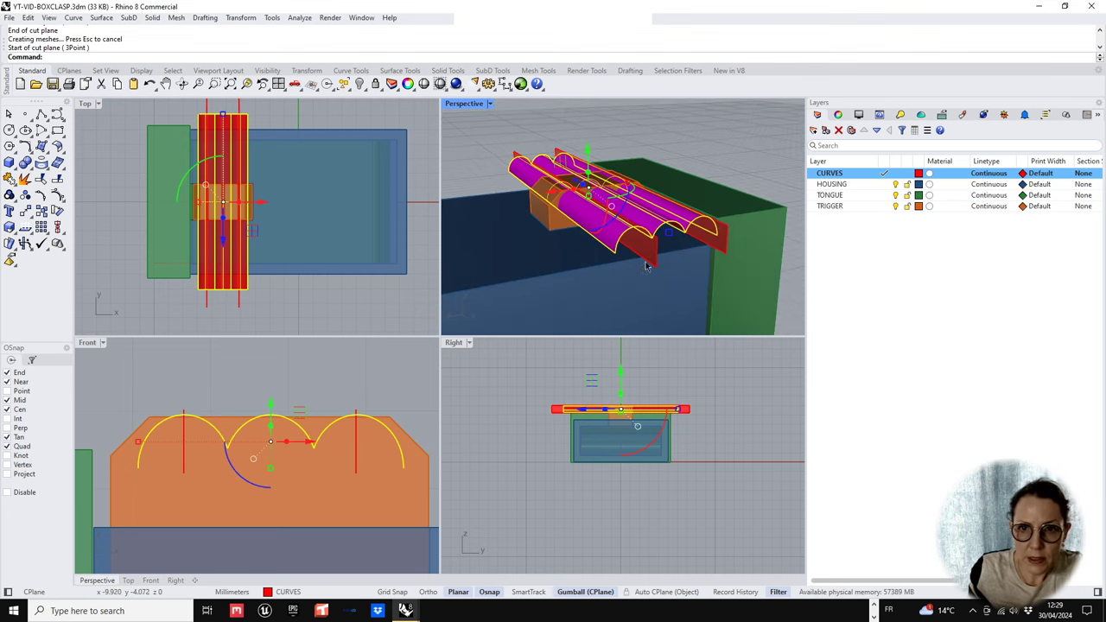
left_click(648, 262)
key("Return")
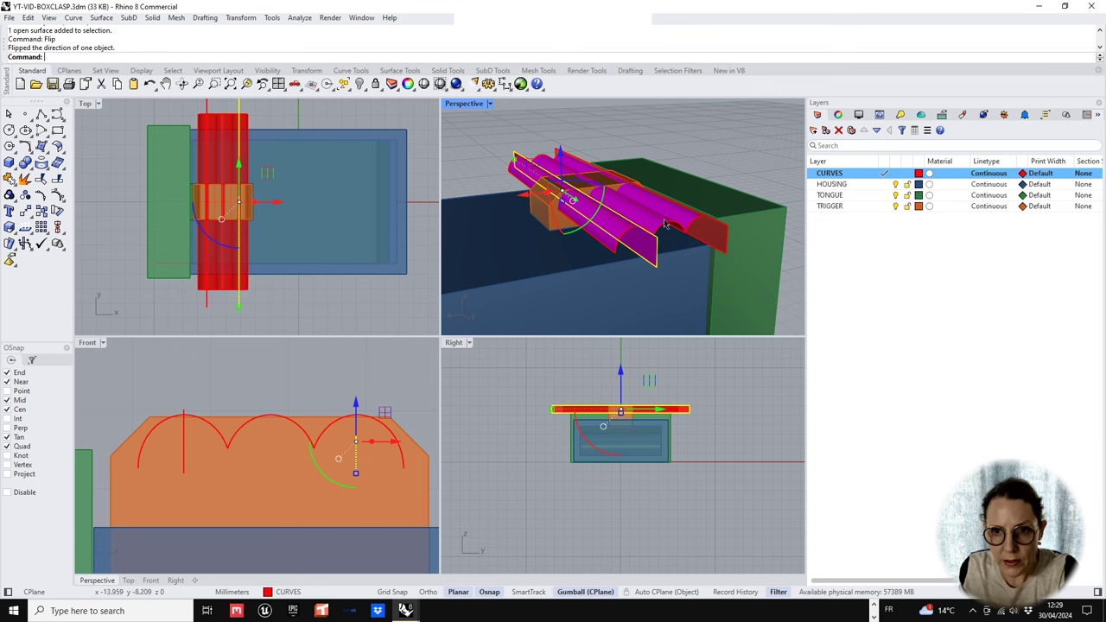
- Try to cut the scalloped surface with the vertical surface using Boolean Difference and delete the resulting error markers
left_click(587, 220)
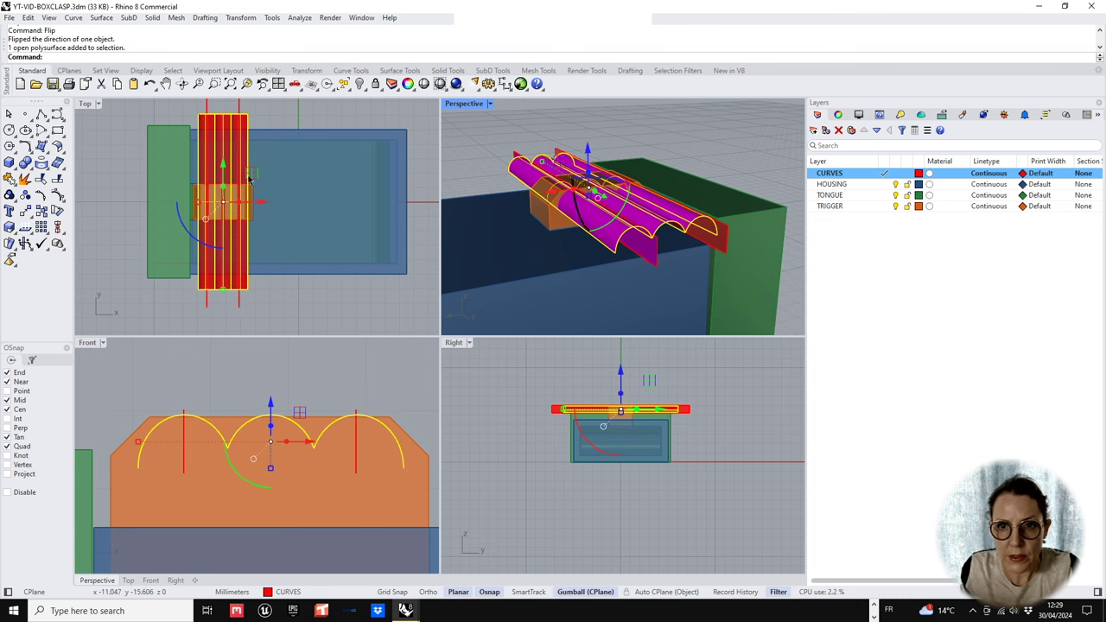
left_click(29, 170)
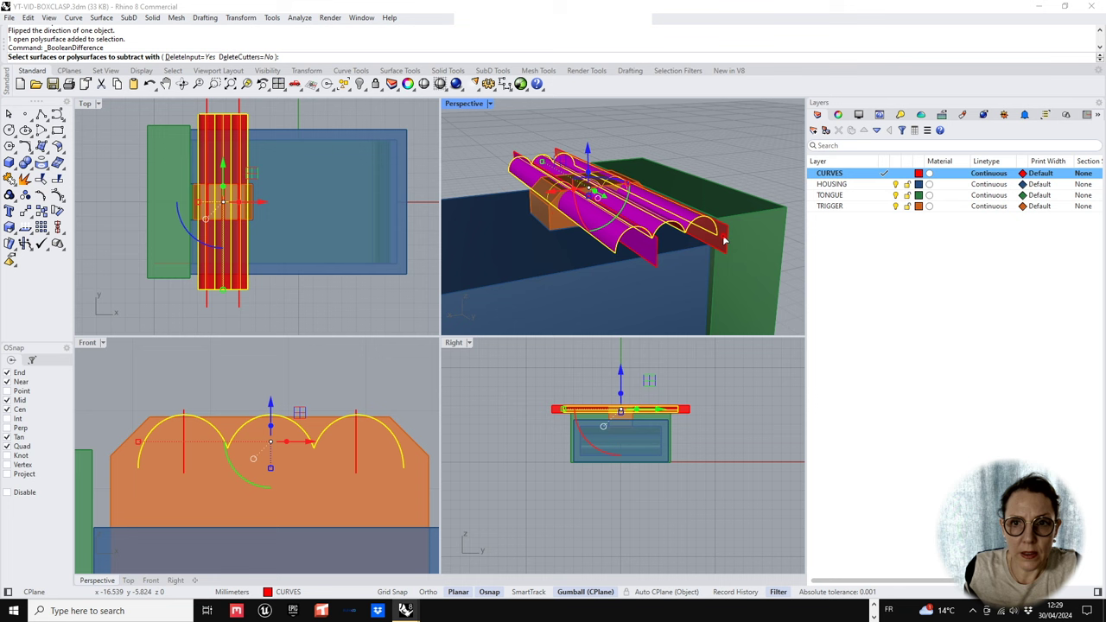
left_click(724, 242)
key("Return")
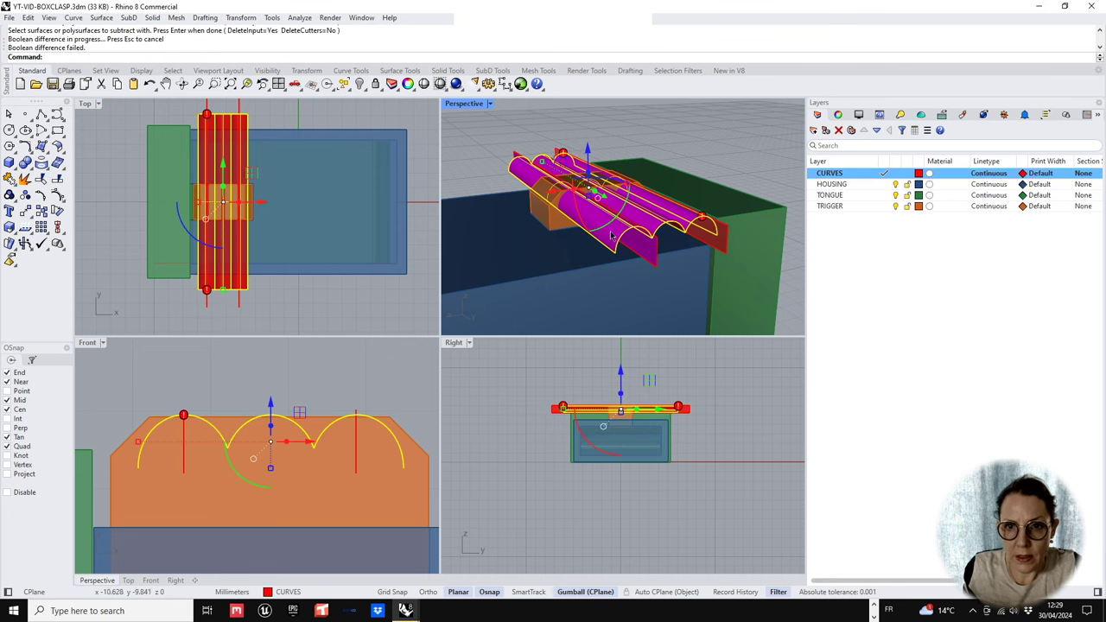
left_click(611, 235)
left_click(654, 257)
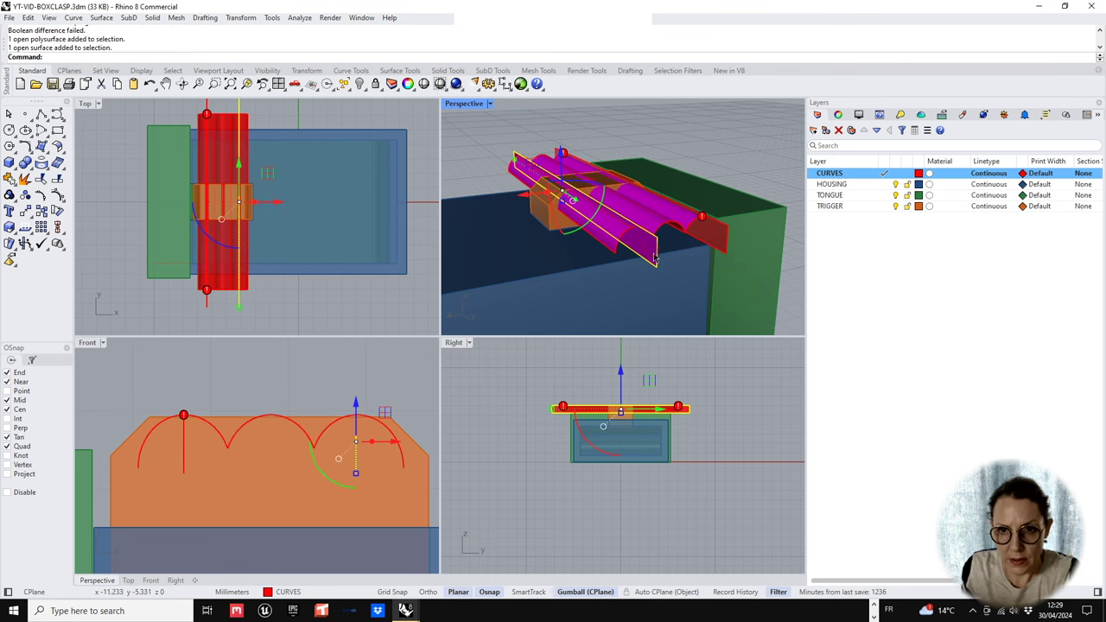
key("Escape")
left_click(714, 234)
left_click(751, 258)
key("Delete")
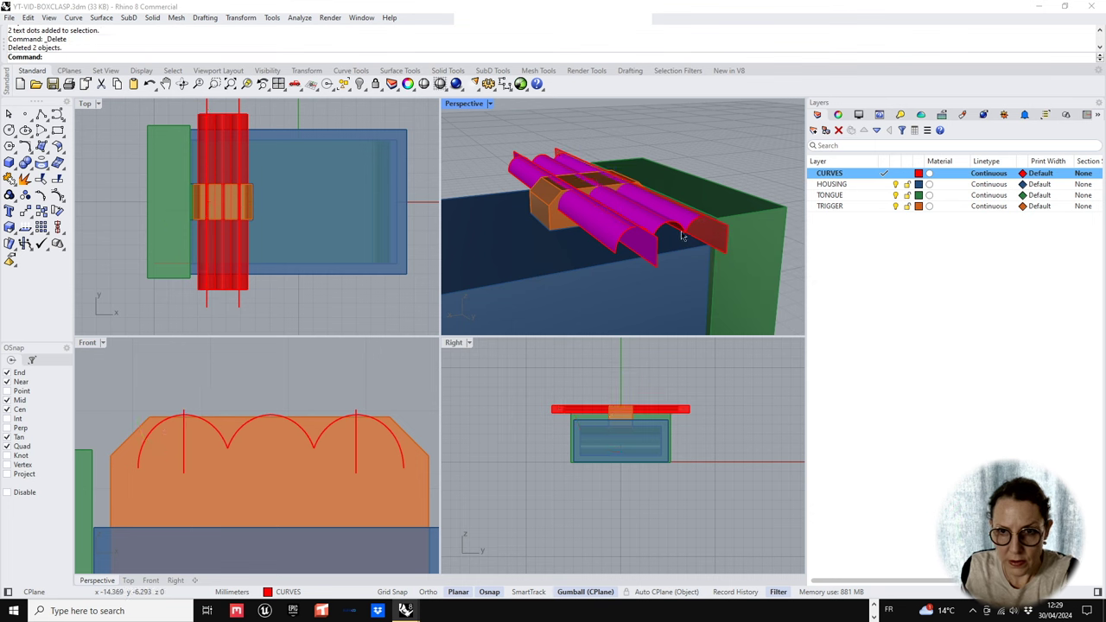
- Split the scalloped surface with the two vertical surfaces, deleting the cutters and the outer leftover pieces
left_click(675, 218)
left_click(57, 162)
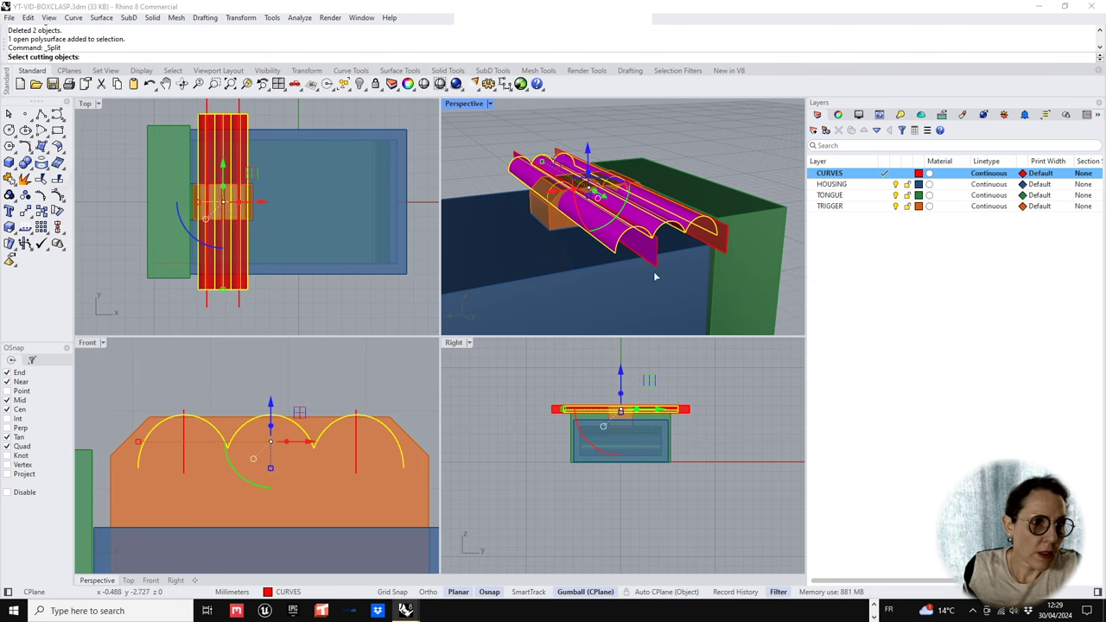
left_click(714, 238)
key("Return")
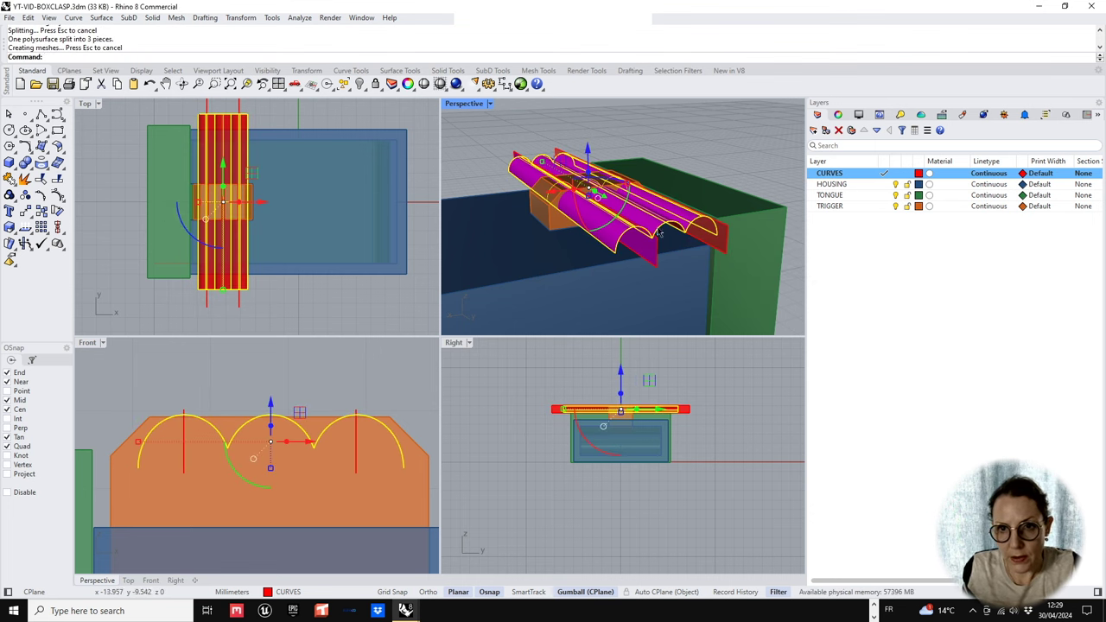
key("Escape")
left_click(703, 249)
key("Delete")
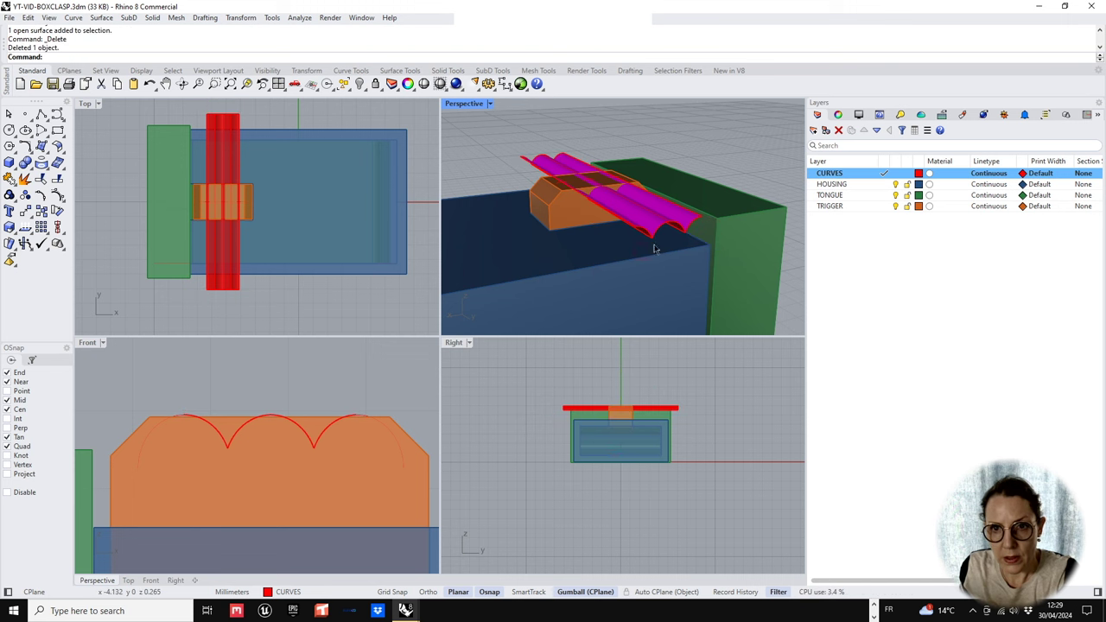
- Subtract the scalloped surface from the orange trigger block with Boolean Difference and delete the cutting surface
left_click(582, 233)
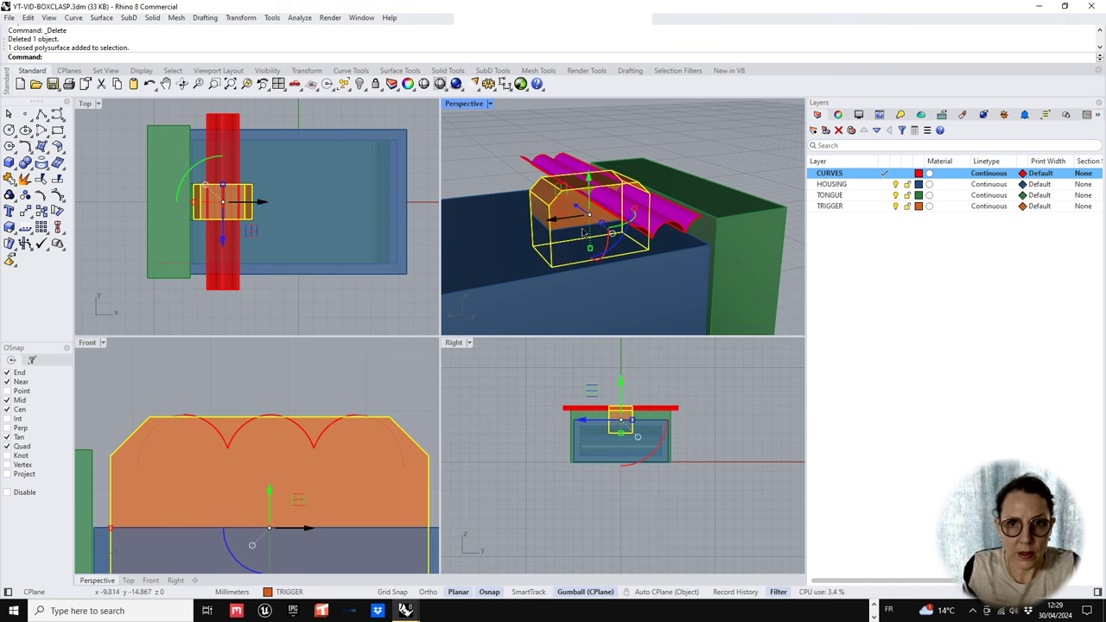
left_click(30, 171)
left_click(39, 187)
left_click(618, 204)
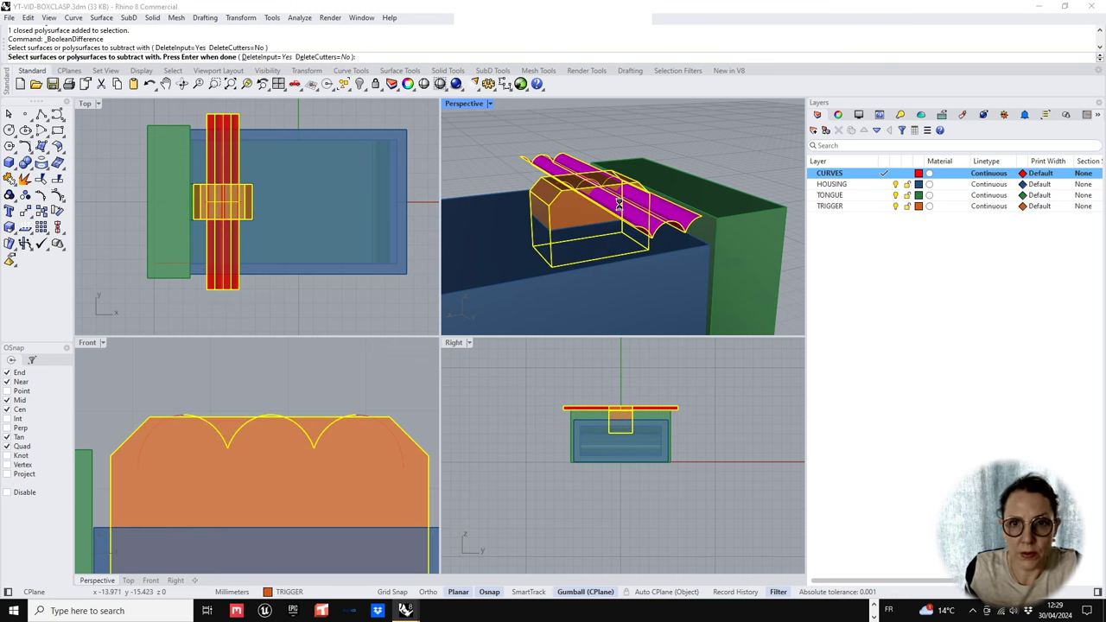
key("Return")
left_click(620, 200)
key("Delete")
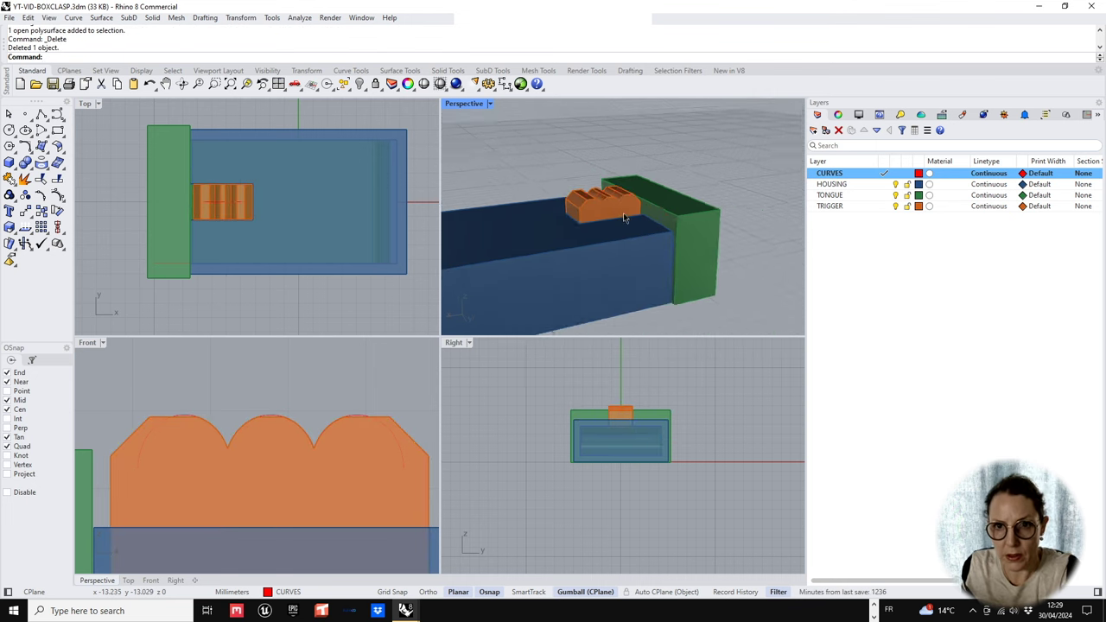
- Make TONGUE the current layer and hide the CURVES and HOUSING layers
right_click_drag(623, 213, 767, 224)
scroll(624, 227, "down", 3)
left_click(885, 184)
left_click(897, 175)
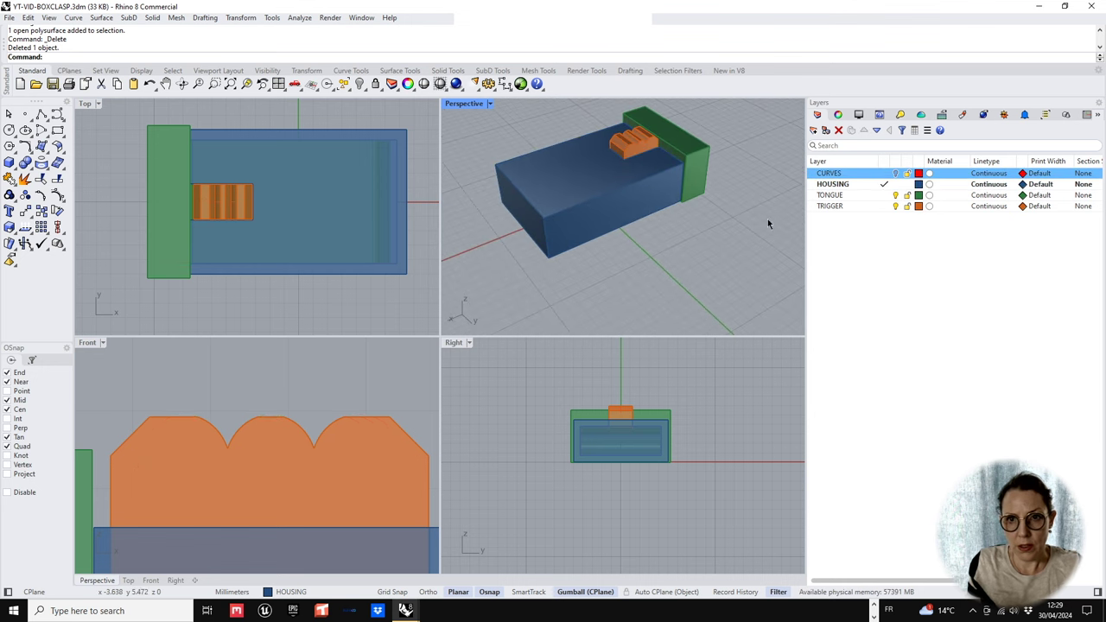
left_click(885, 195)
left_click(896, 185)
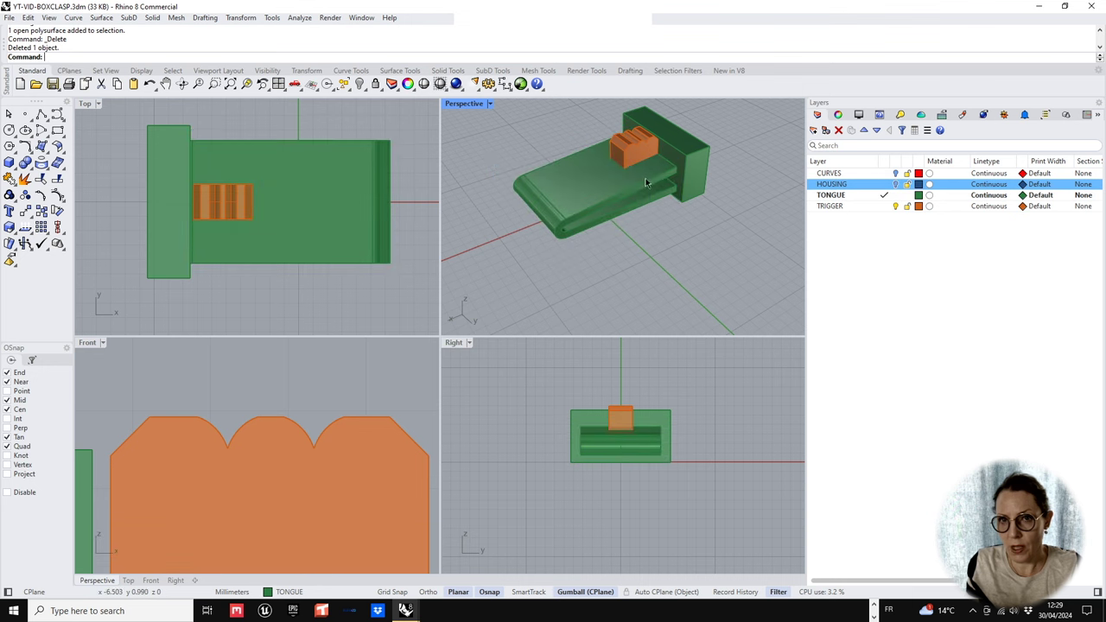
- Join the tongue and the trigger into one solid with Boolean Union and show the HOUSING layer again
right_click_drag(647, 180, 635, 184)
left_click(623, 179)
left_click(615, 206, "shift")
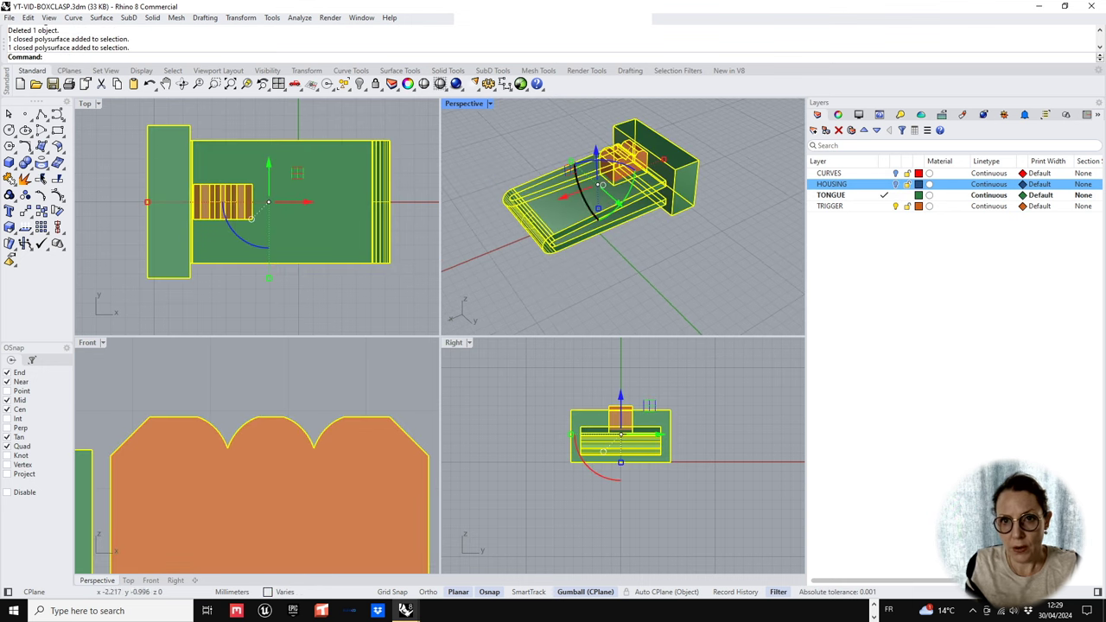
left_click(24, 163)
right_click_drag(622, 224, 693, 155)
left_click(895, 184)
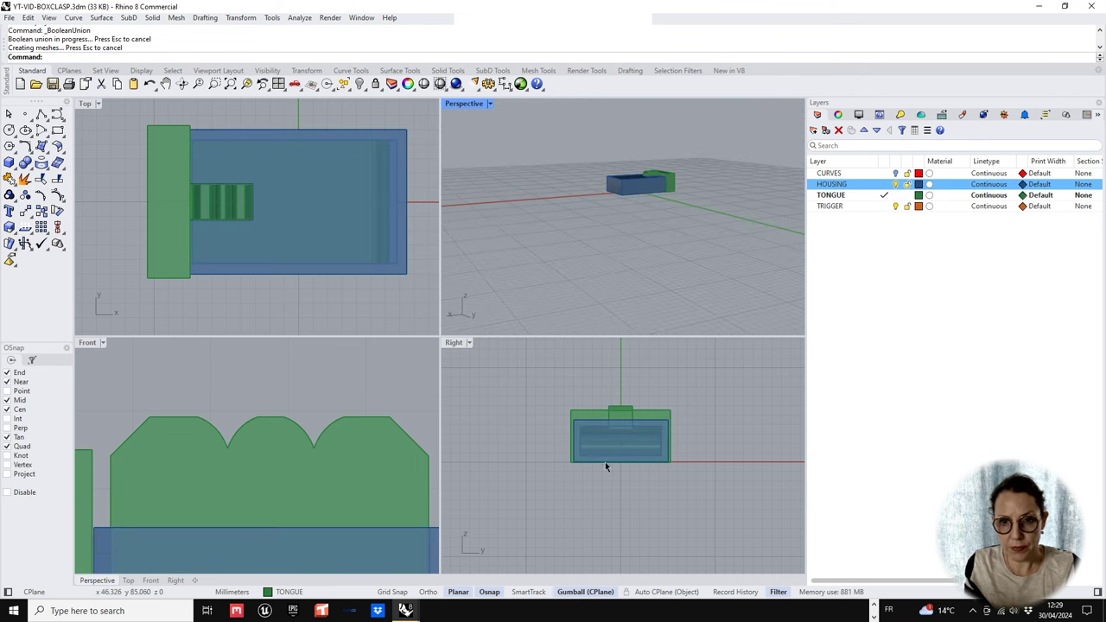
- Create a new layer named FIG 8 CLIP and make it the current layer
scroll(603, 455, "down", 4)
scroll(191, 499, "down", 5)
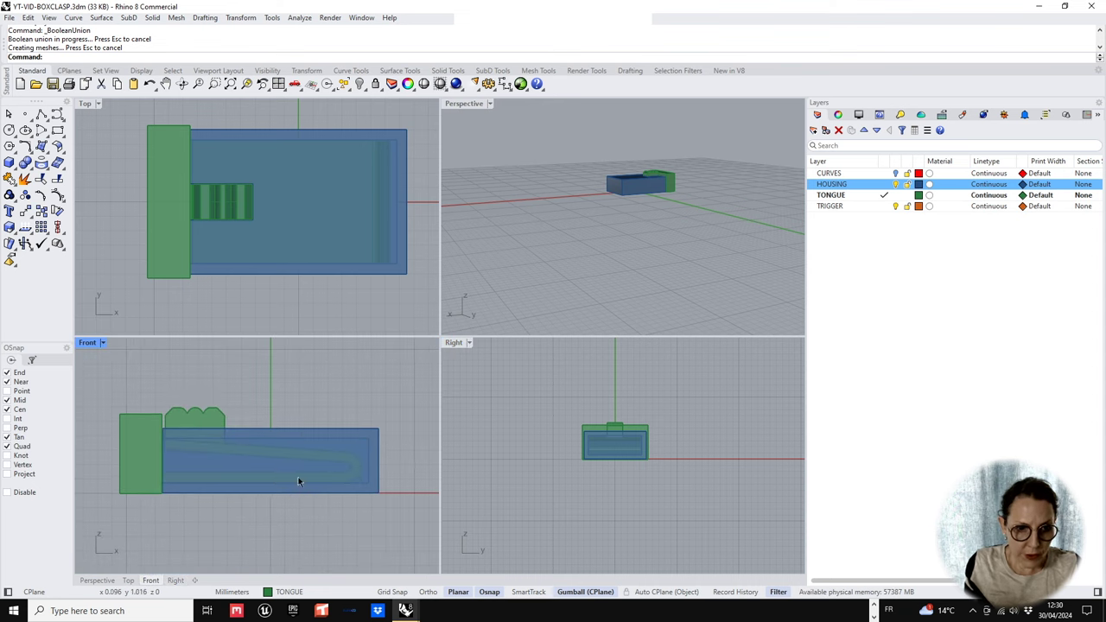
right_click_drag(273, 470, 278, 477)
right_click_drag(307, 212, 284, 234)
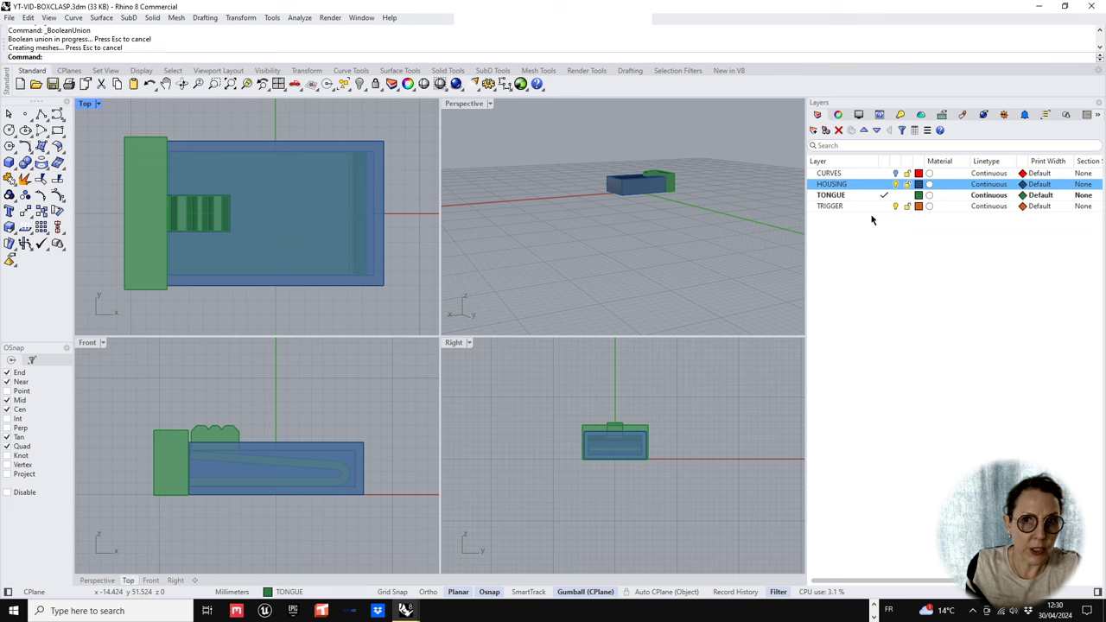
left_click(860, 245)
right_click_drag(239, 176, 238, 184)
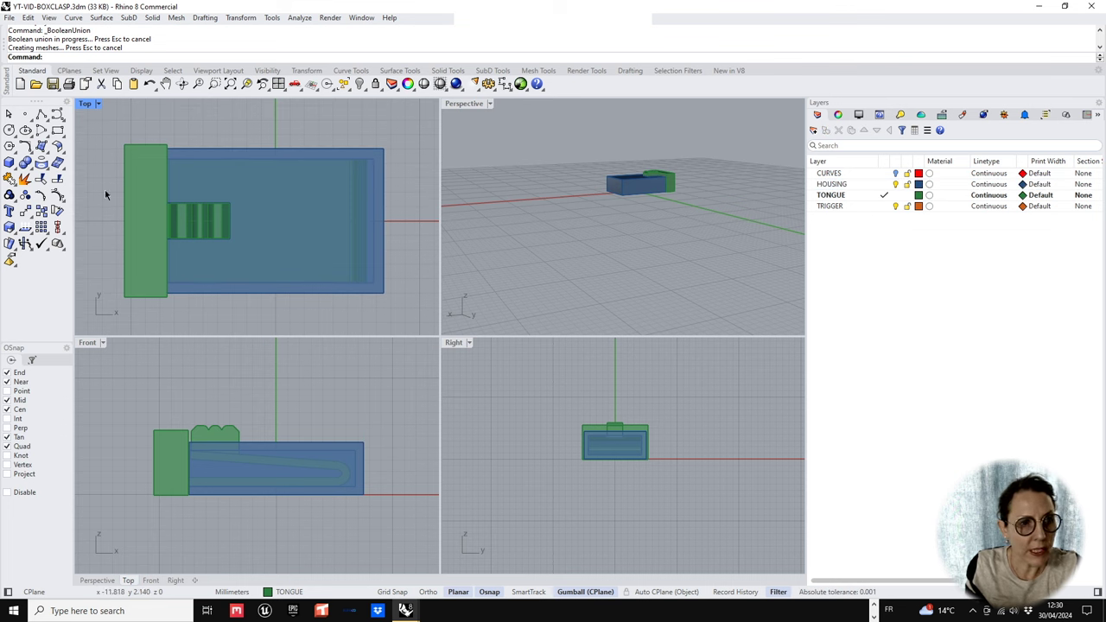
left_click(12, 172)
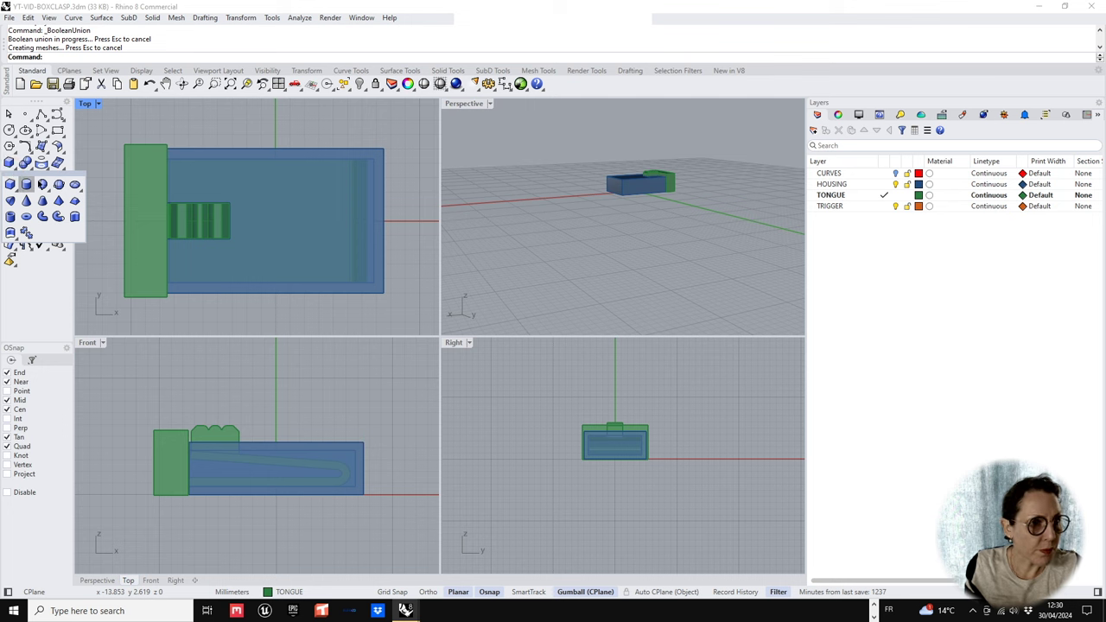
left_click(26, 184)
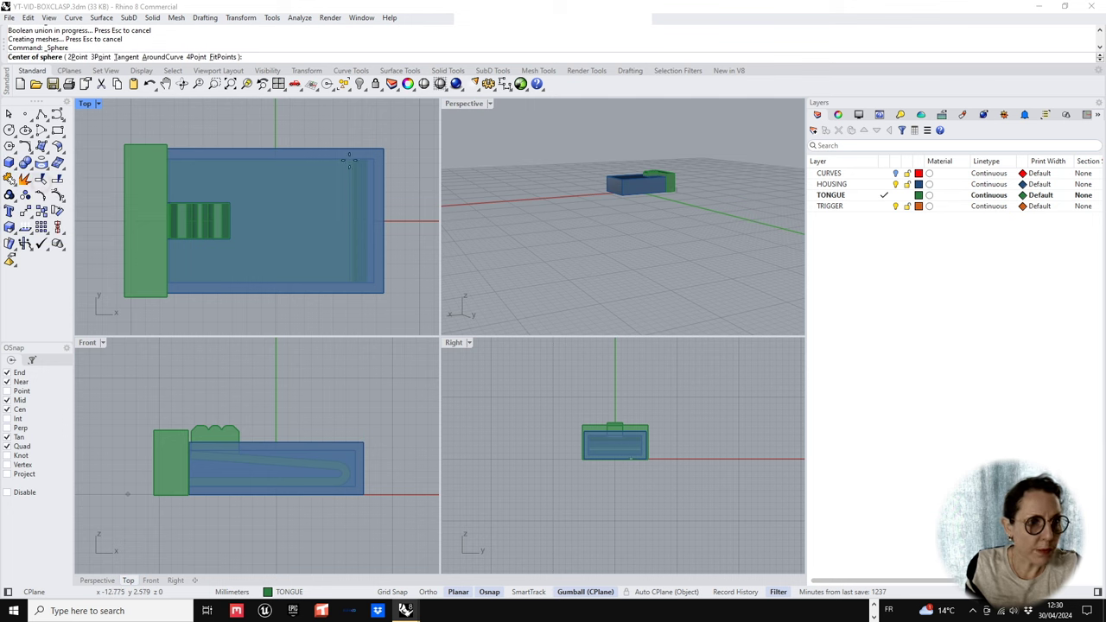
left_click(814, 130)
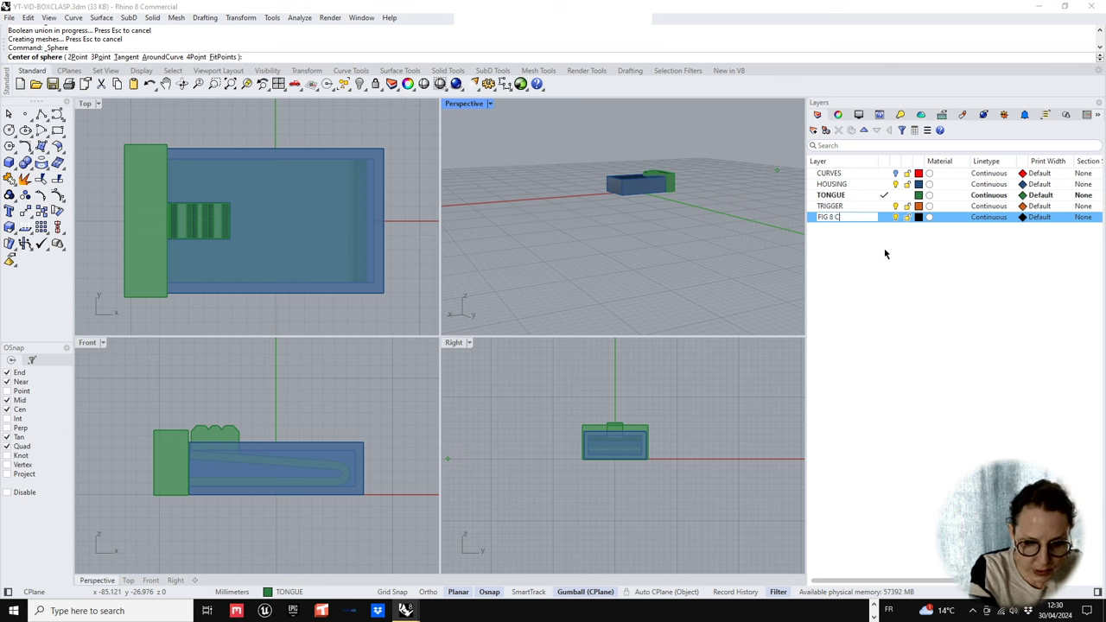
type("FIG 8 CLIP")
key("Return")
left_click(884, 217)
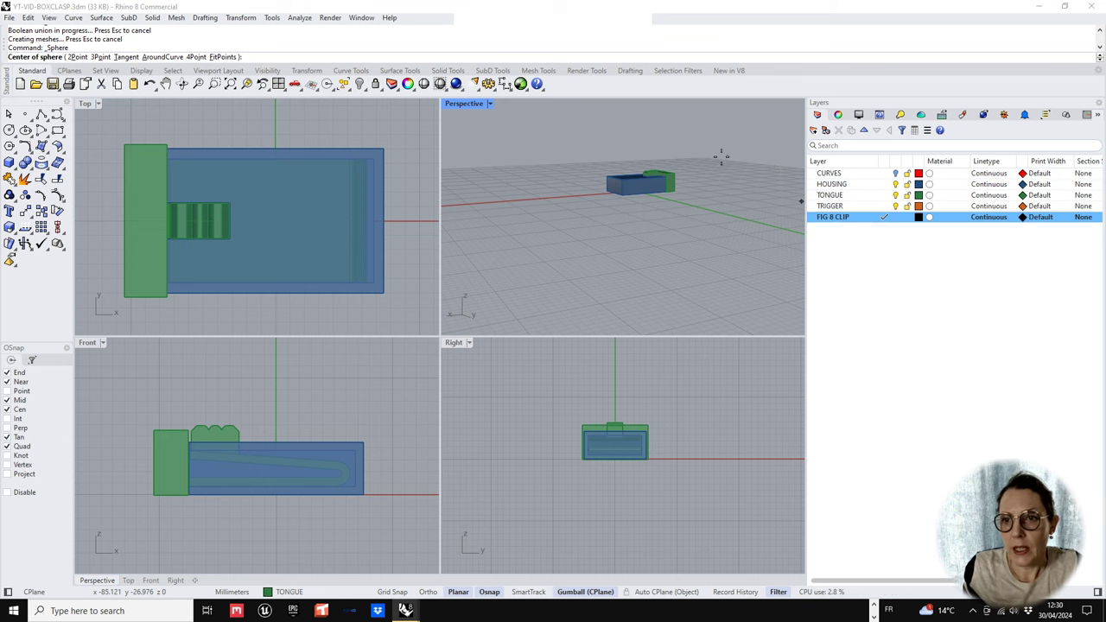
- Draw a sphere of about 1.4 mm radius beside the housing's long side near its closed end and shift it slightly
left_click(346, 133)
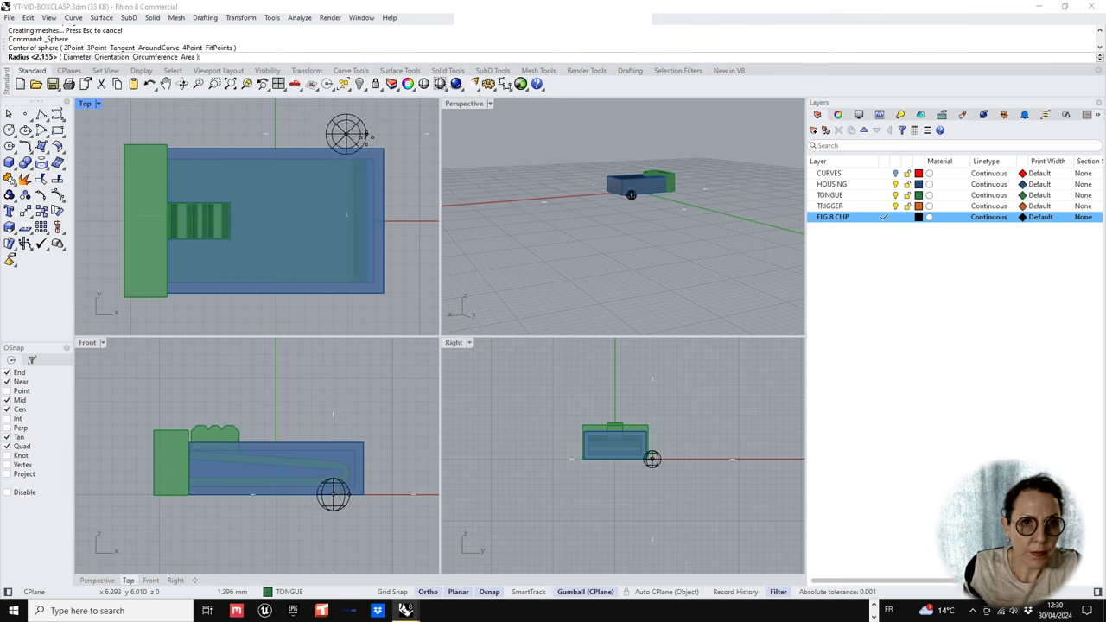
left_click(361, 134)
left_click_drag(361, 134, 343, 133)
- Raise the sphere to about mid-height of the housing's side wall
left_click(594, 237)
right_click_drag(608, 240, 640, 216)
scroll(643, 207, "up", 7)
left_click(634, 184)
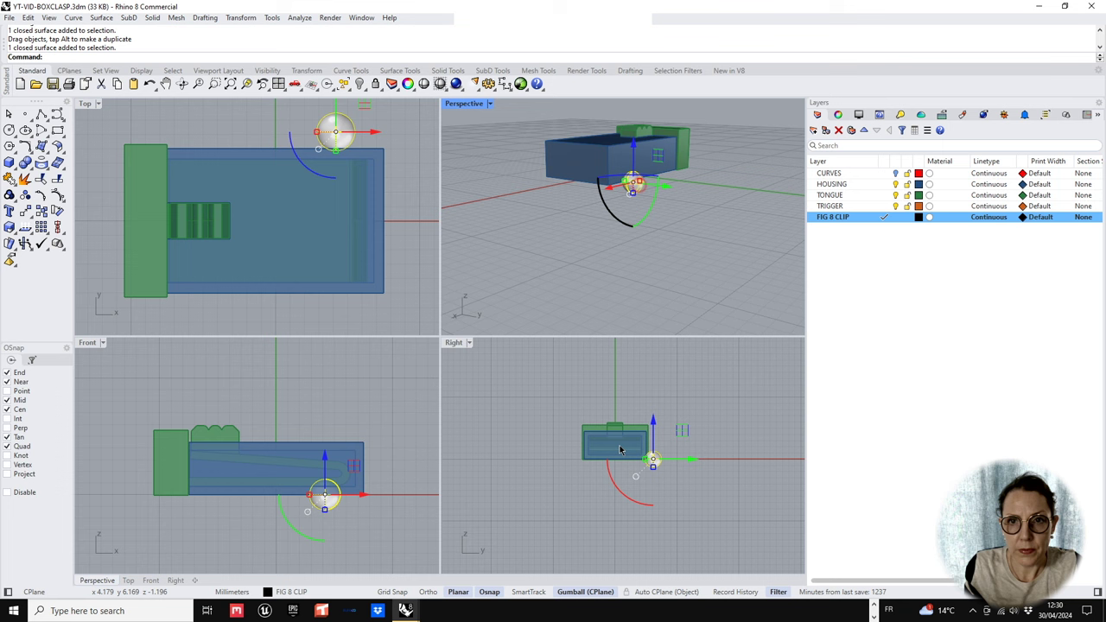
left_click_drag(653, 431, 652, 416)
scroll(653, 442, "up", 6)
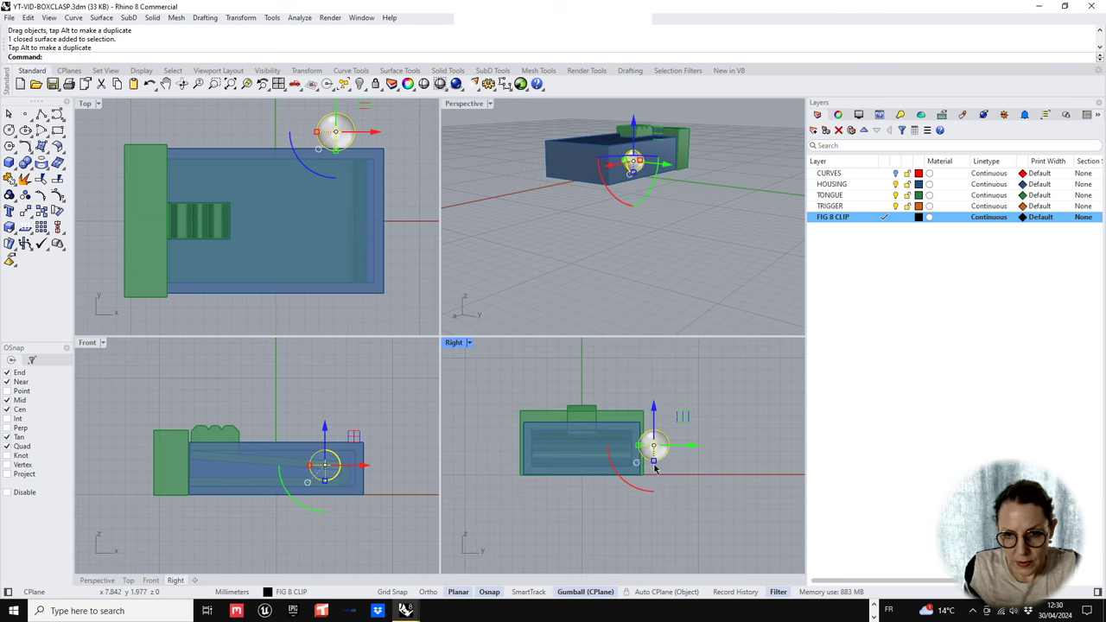
- Scale the sphere down slightly in all directions and nudge it into place against the housing's outer side wall
left_click_drag(654, 462, 654, 462, "shift")
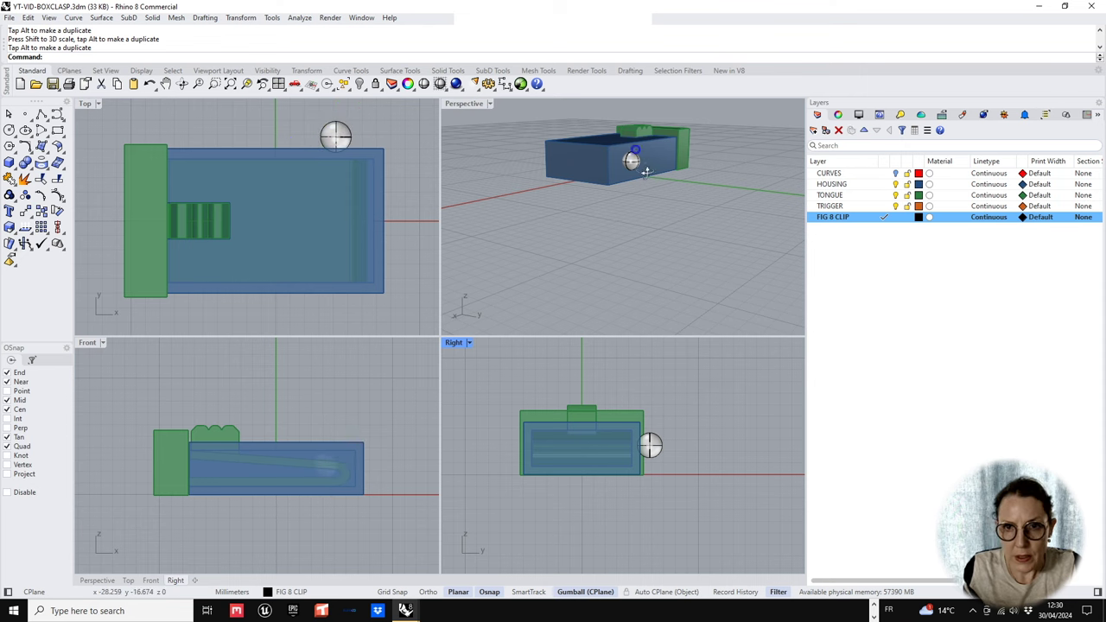
scroll(659, 223, "up", 6)
left_click(659, 250)
right_click_drag(658, 250, 707, 243)
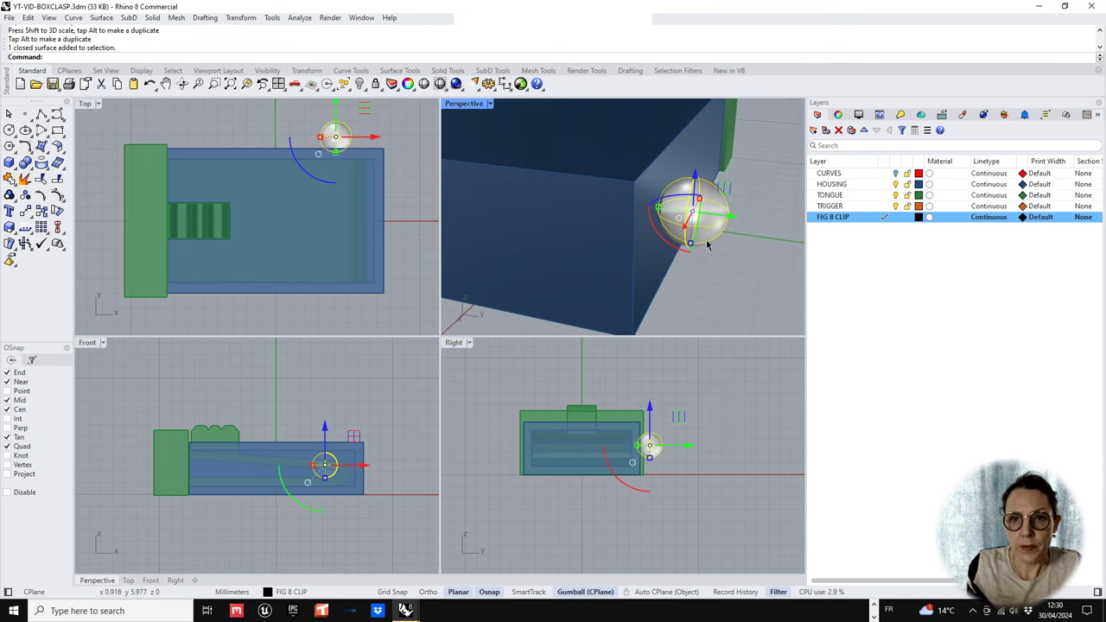
left_click_drag(714, 216, 717, 218)
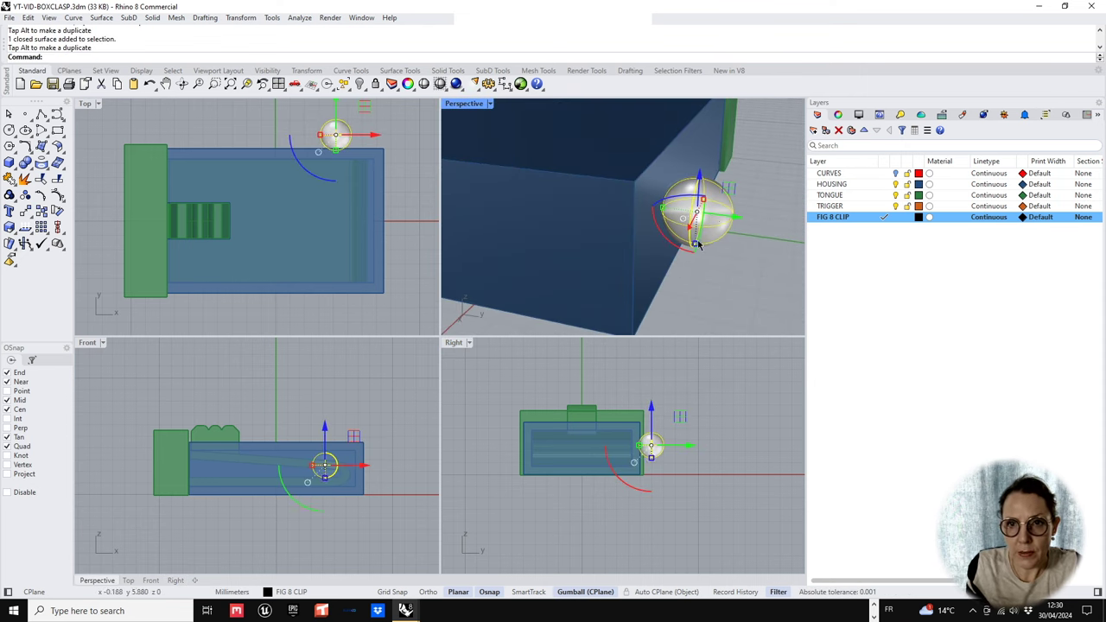
- With object snaps off, draw a horizontal cylinder about 1.5 mm in diameter, centred on the sphere in the Front view
left_click(26, 184)
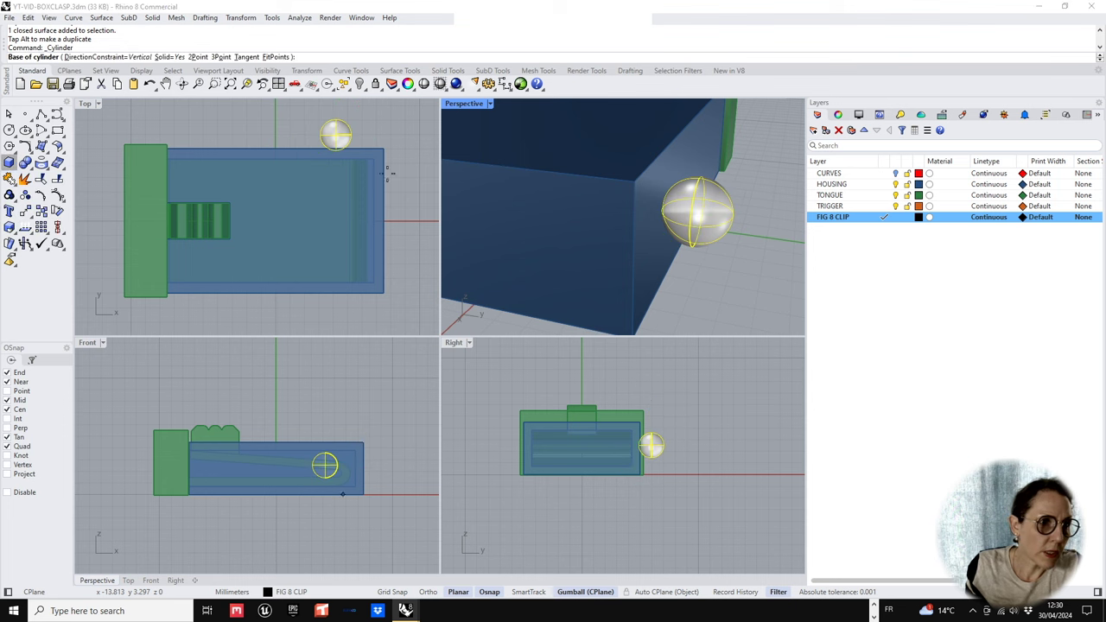
scroll(394, 164, "up", 3)
scroll(323, 461, "up", 4)
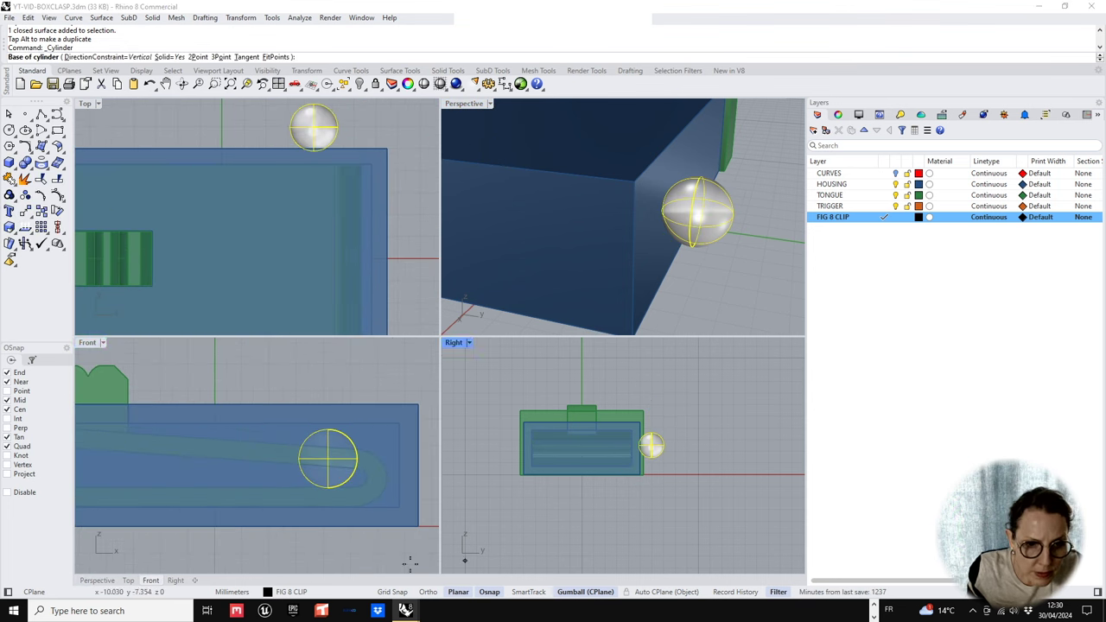
left_click(486, 592)
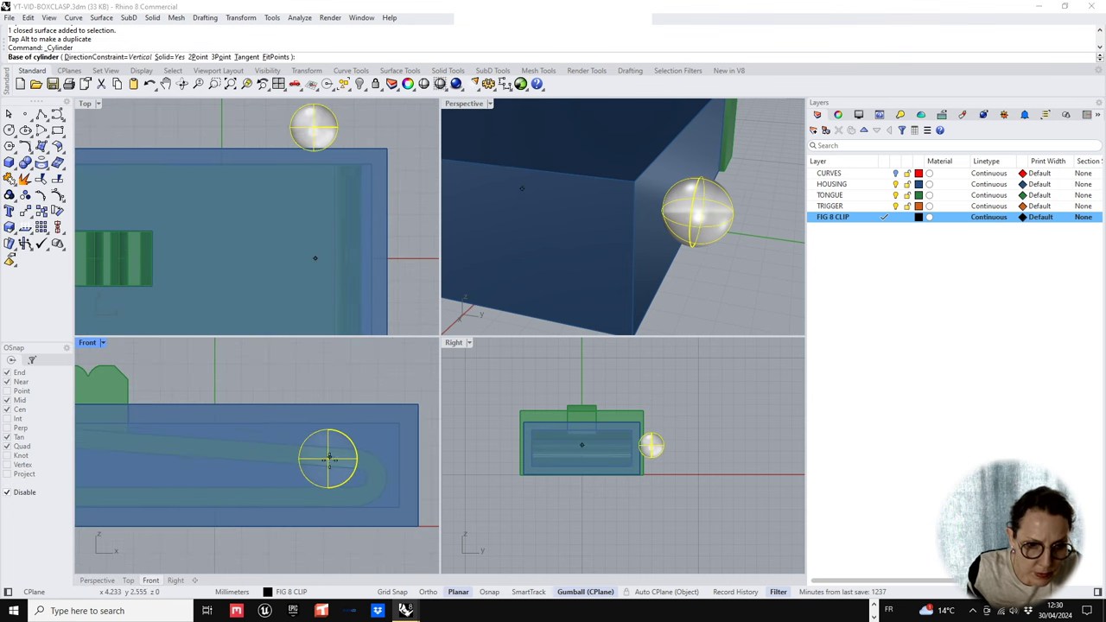
left_click(328, 460)
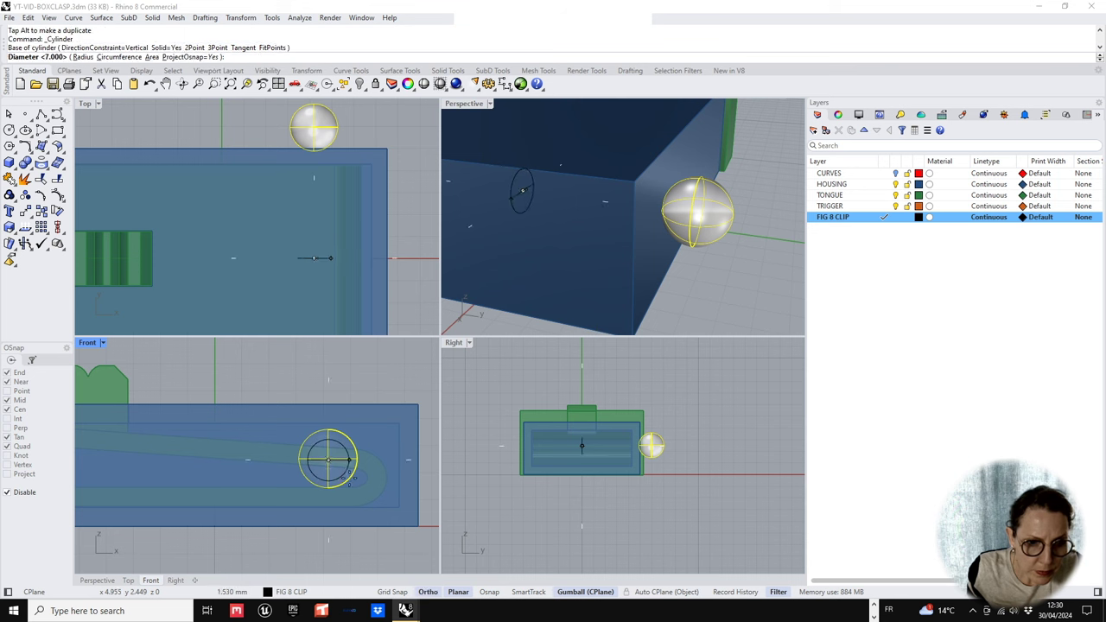
left_click(348, 463)
left_click(318, 261)
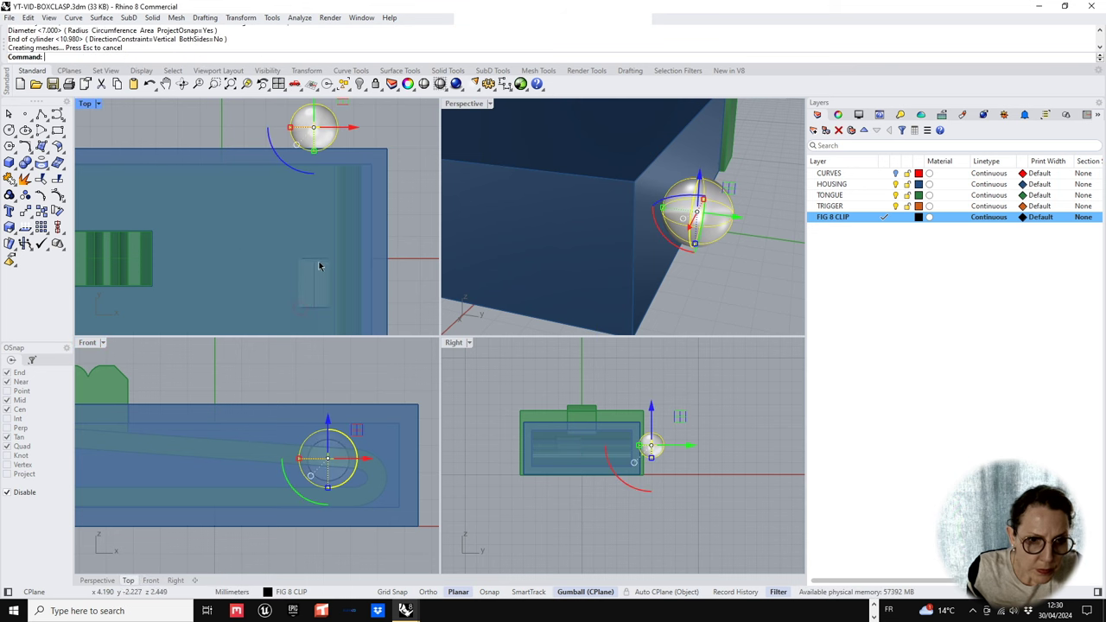
- Move the cylinder through the housing's side wall to overlap the sphere, aligning it with the sphere's centre in the Front view
left_click_drag(318, 264, 318, 130)
scroll(301, 475, "up", 3)
left_click_drag(374, 419, 377, 415)
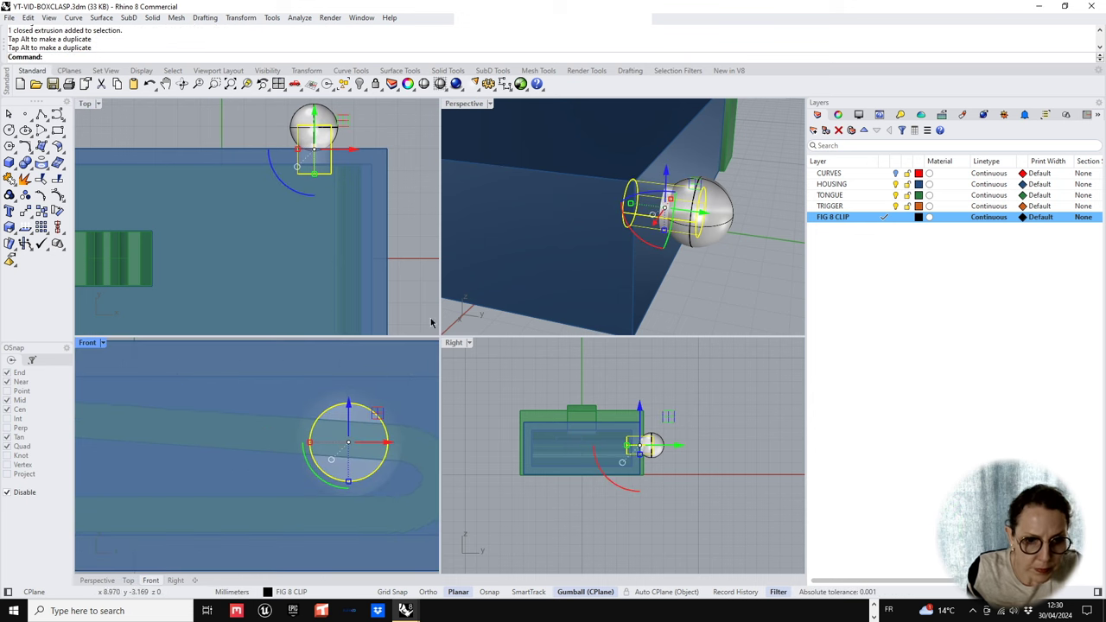
right_click_drag(676, 227, 661, 248)
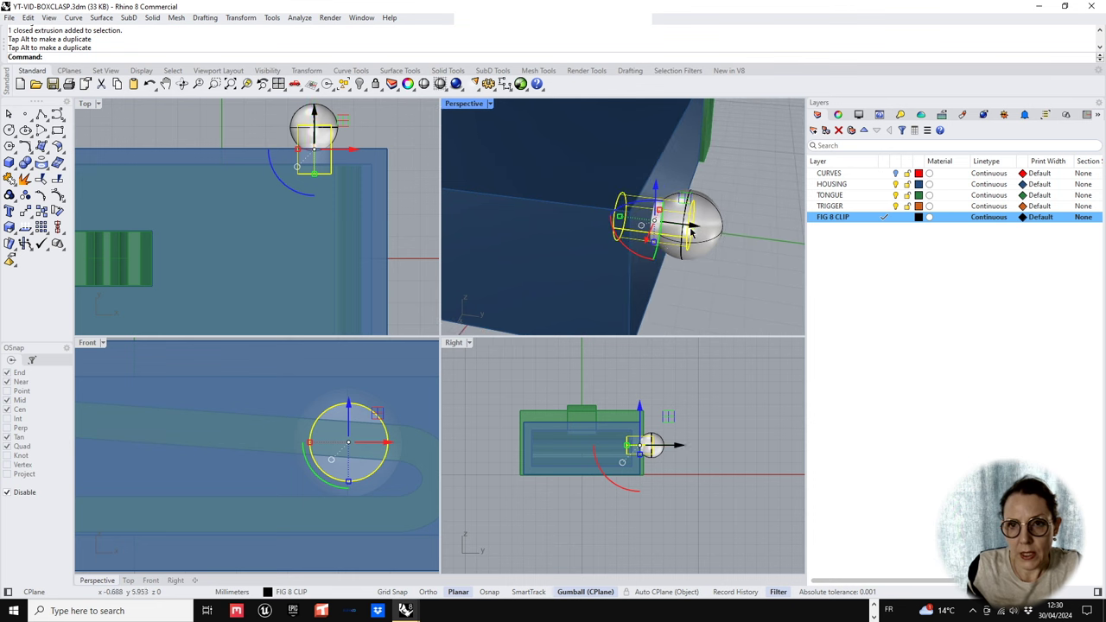
- Scale the cylinder down slightly and move it further into the sphere in the Top view, keeping its inner end inside the housing wall
left_click_drag(654, 241, 654, 243)
left_click(704, 235, "shift")
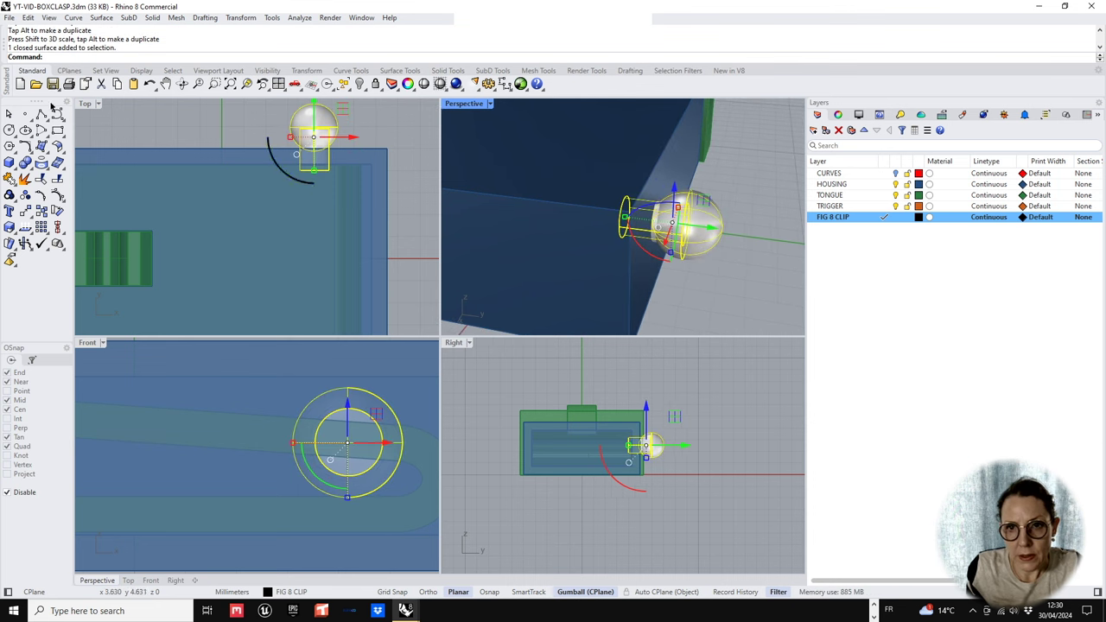
left_click(21, 162)
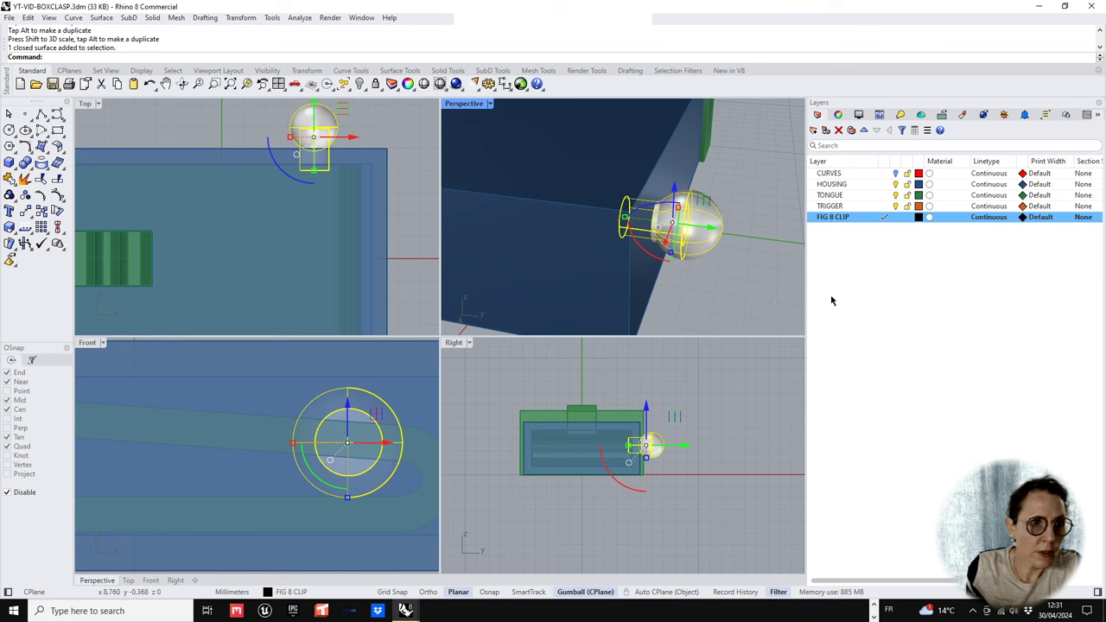
left_click(777, 288)
left_click(659, 217)
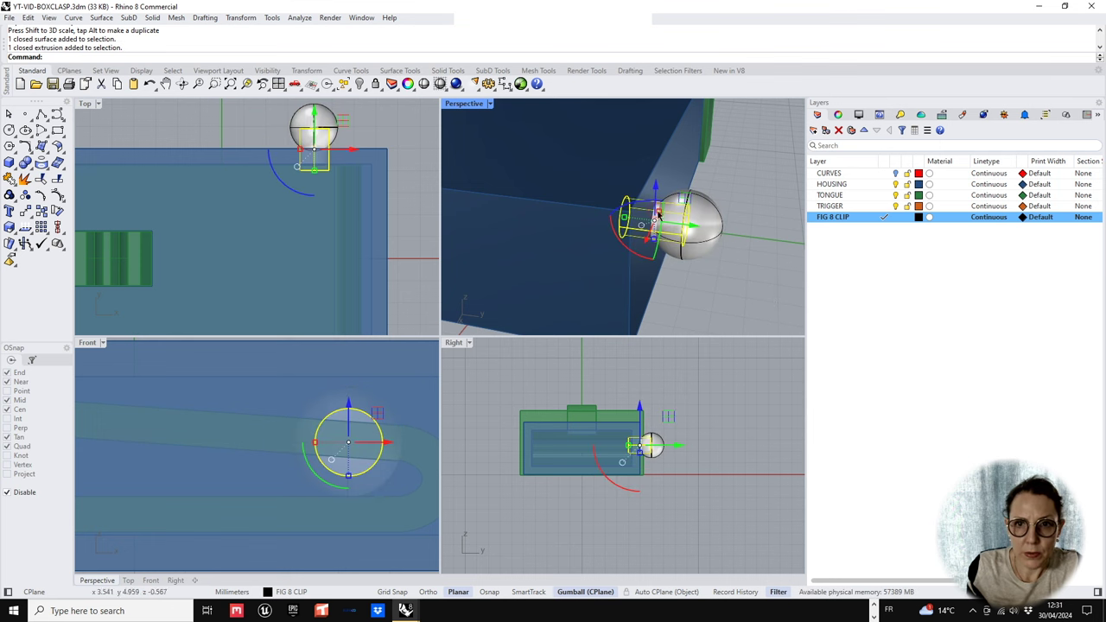
left_click(314, 126)
left_click_drag(312, 126, 313, 126)
scroll(313, 126, "up", 4)
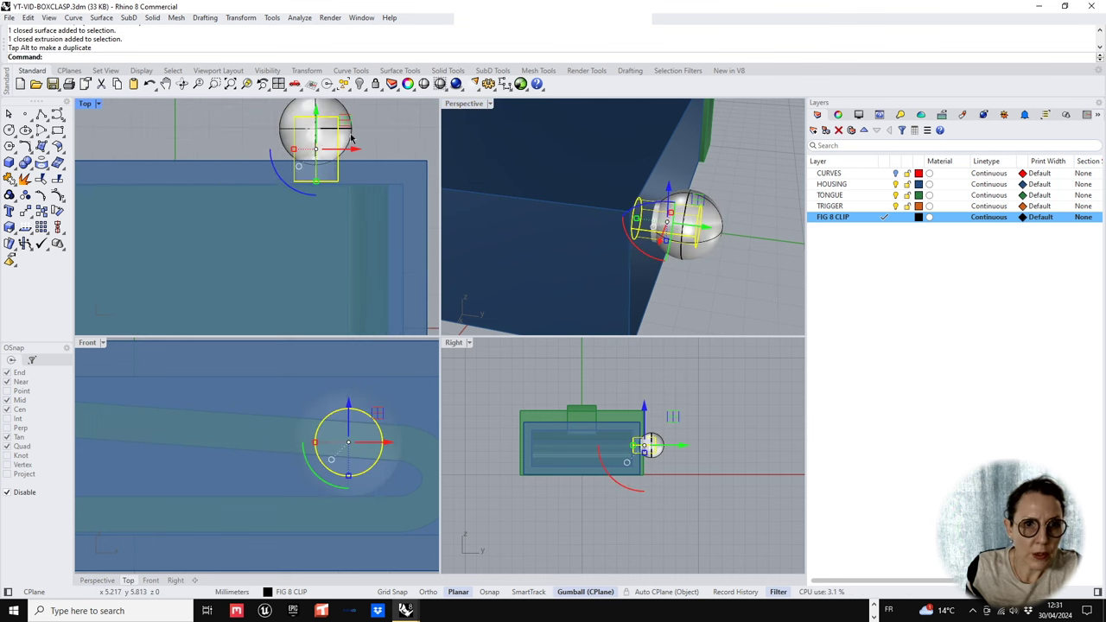
- Boolean-union the cylinder with the sphere, and union the resulting ball stud with the housing
left_click(346, 133, "shift")
left_click(25, 161)
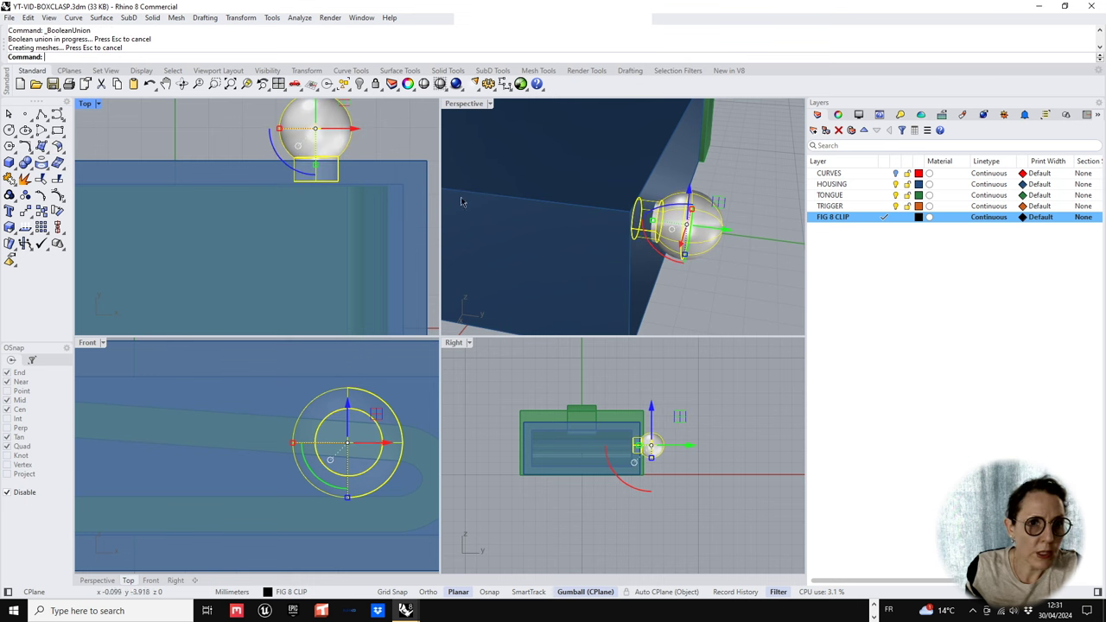
left_click(742, 291)
right_click_drag(742, 291, 731, 235)
left_click(717, 178)
left_click(666, 228, "shift")
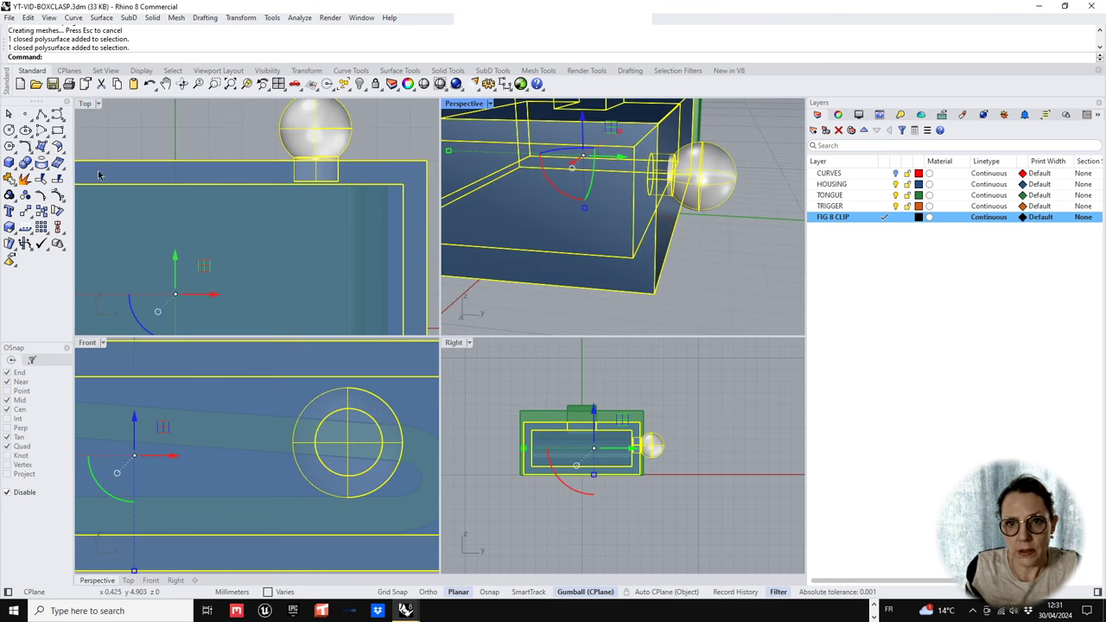
left_click(23, 167)
left_click(714, 280)
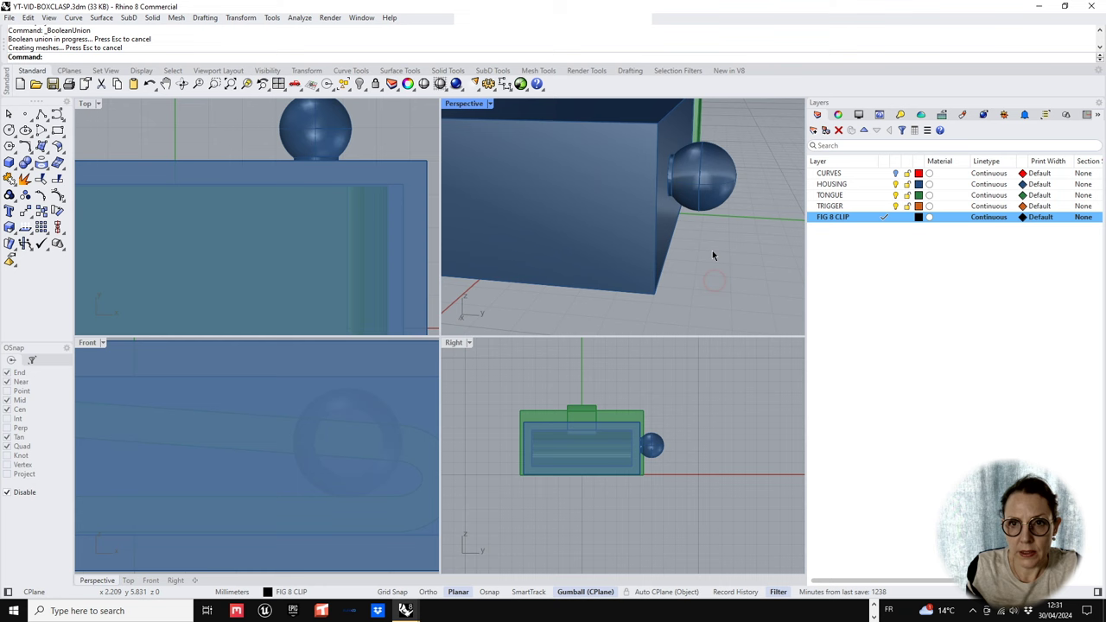
scroll(712, 251, "down", 7)
right_click_drag(712, 251, 732, 230)
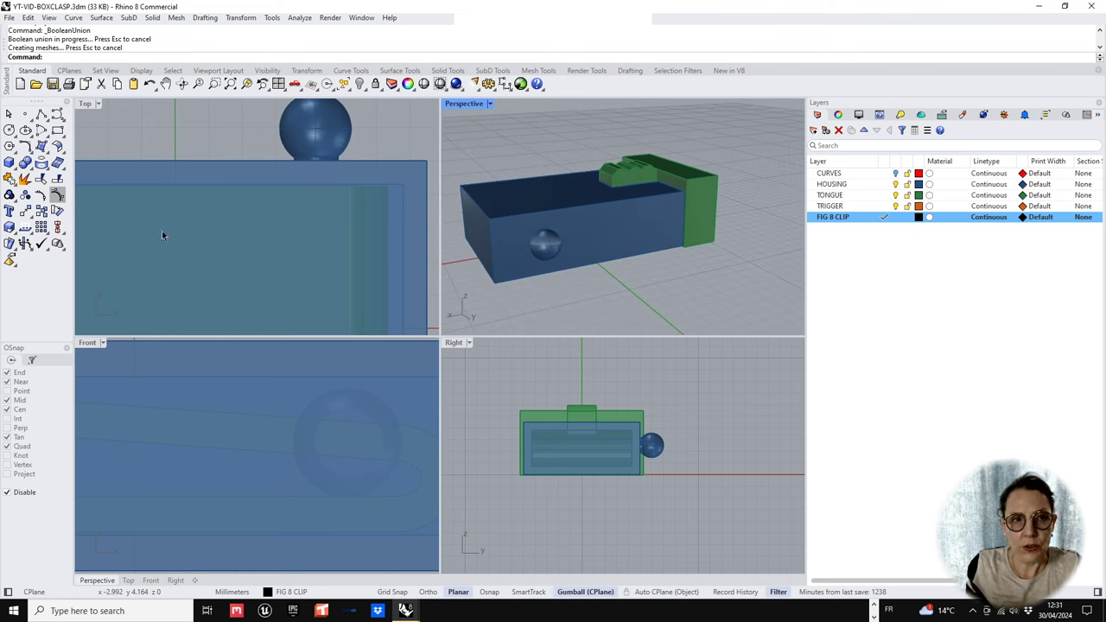
- Draw a torus beside the tongue end block in the Top view, with an opening about 0.9 mm across and a second radius of 0.35 mm
scroll(162, 233, "down", 10)
right_click_drag(168, 232, 316, 215)
right_click_drag(220, 200, 178, 183)
scroll(184, 177, "up", 2)
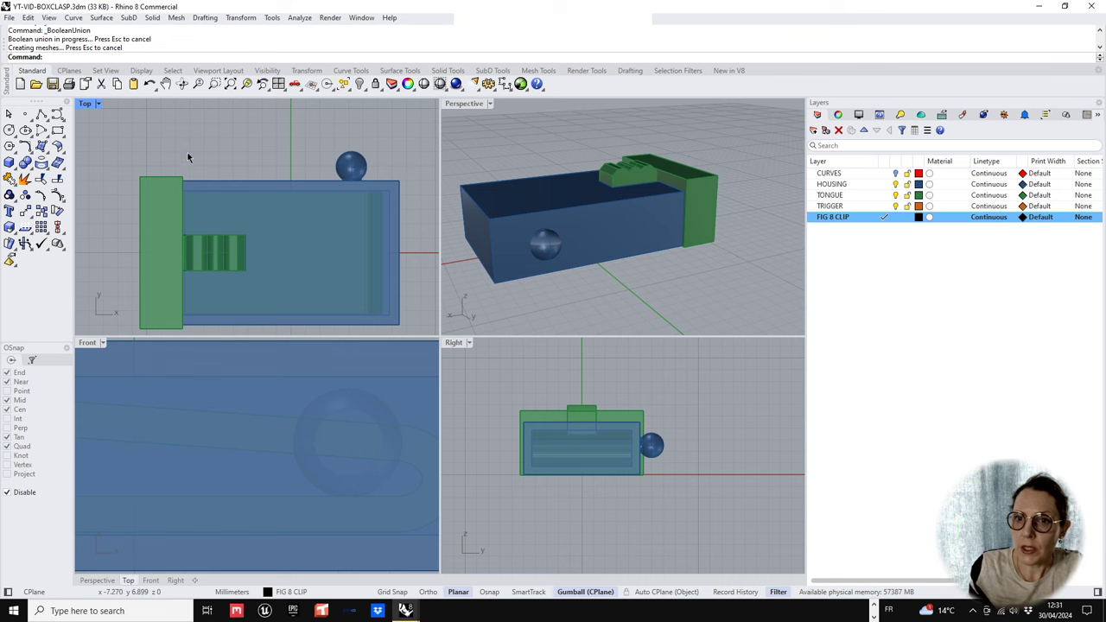
right_click_drag(173, 212, 167, 172)
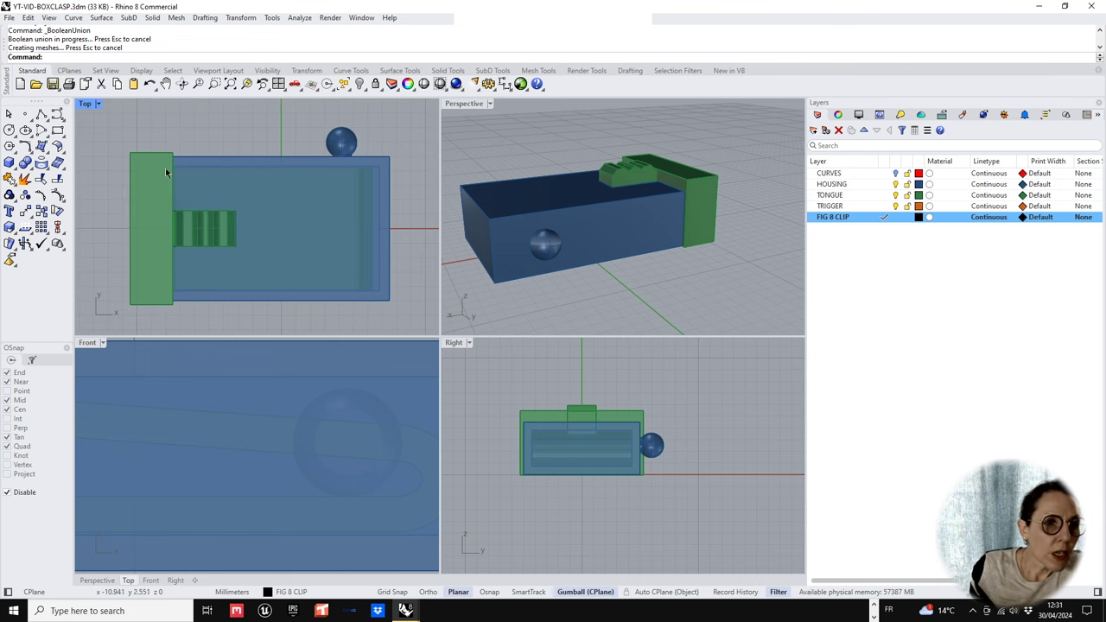
left_click(14, 166)
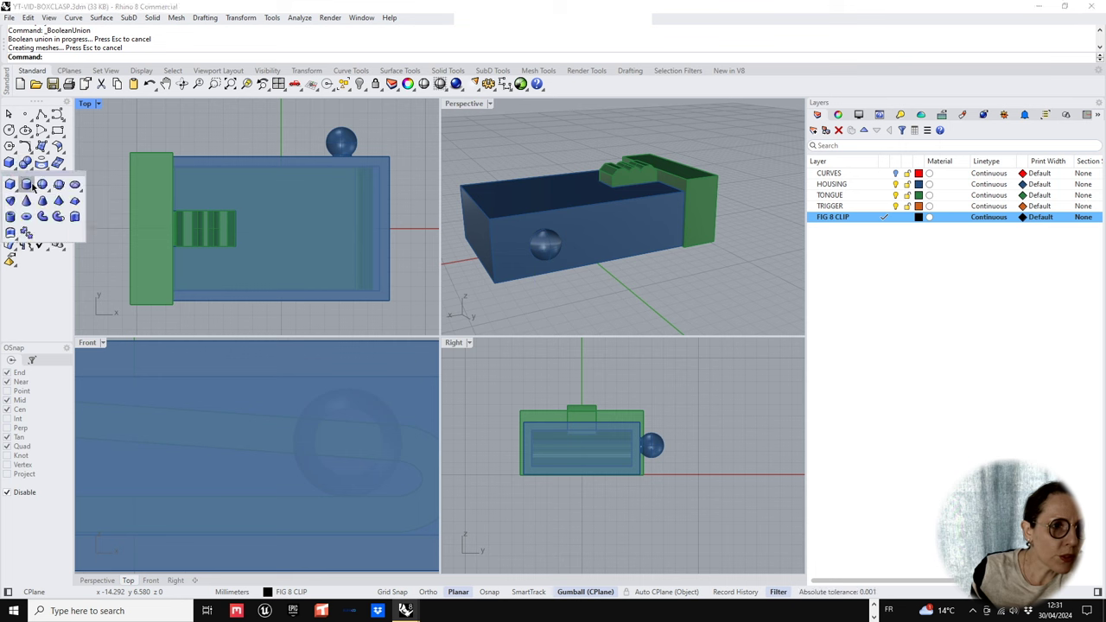
left_click(57, 217)
scroll(148, 178, "up", 3)
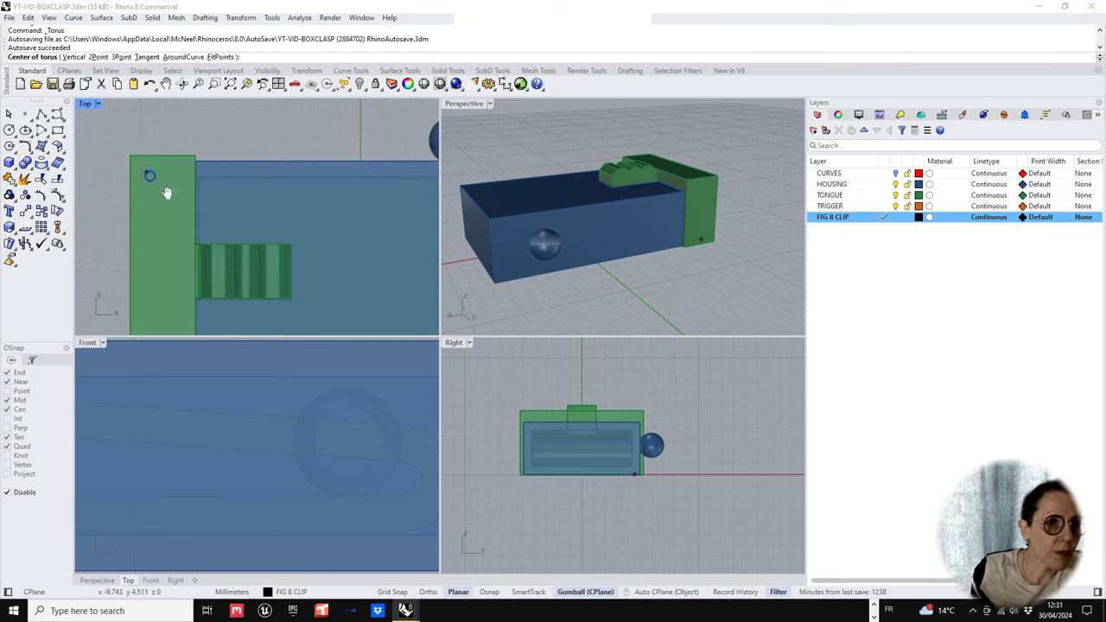
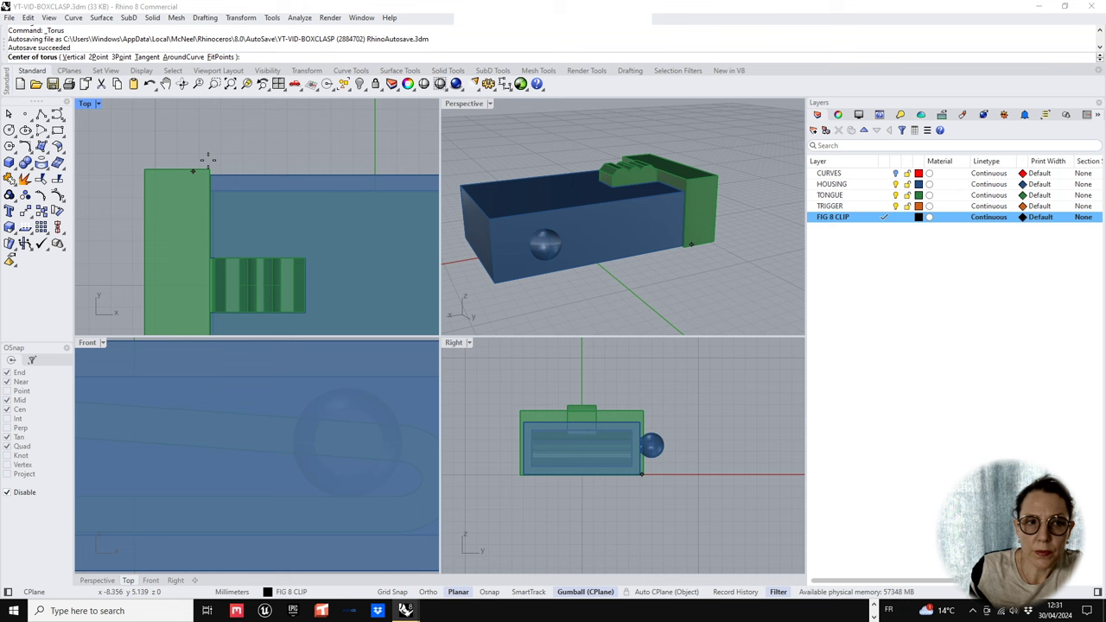
left_click(175, 144)
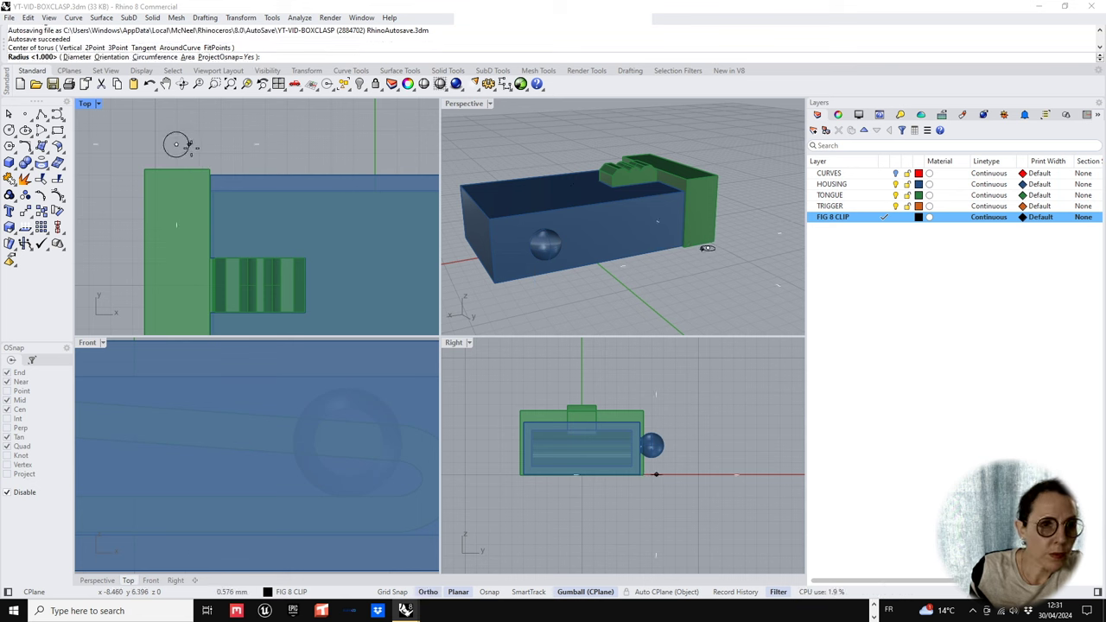
left_click(193, 147)
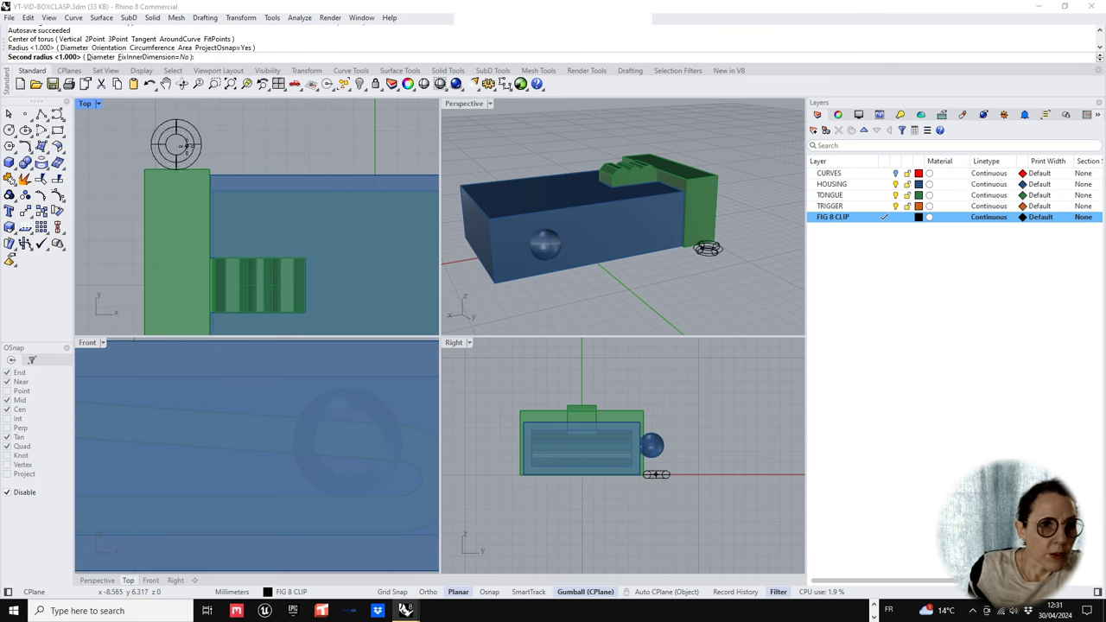
type("0.5")
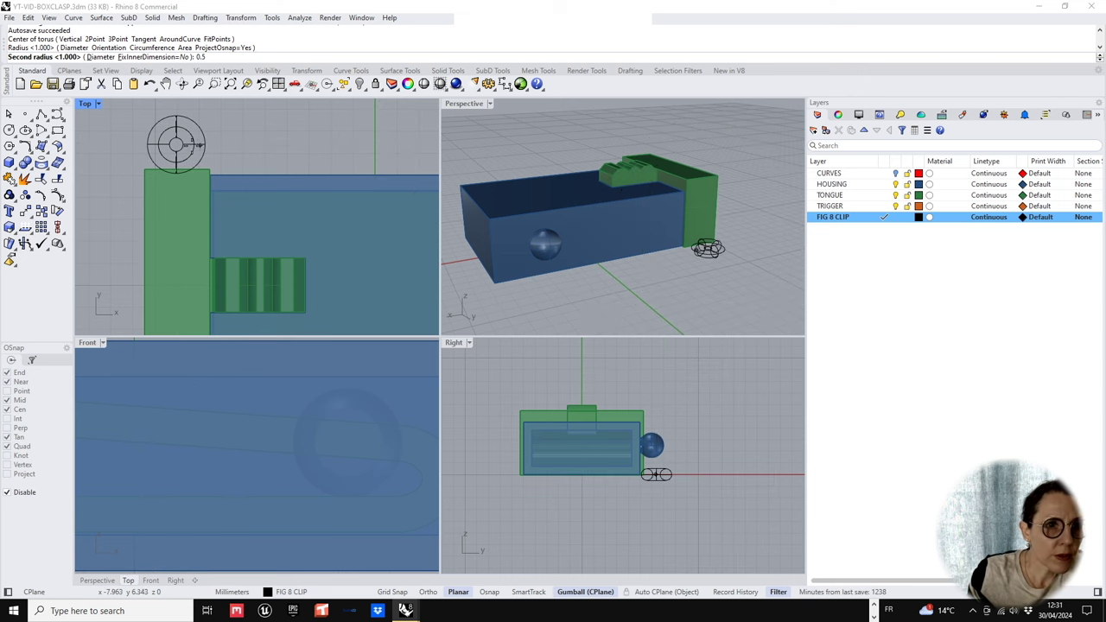
key("Return")
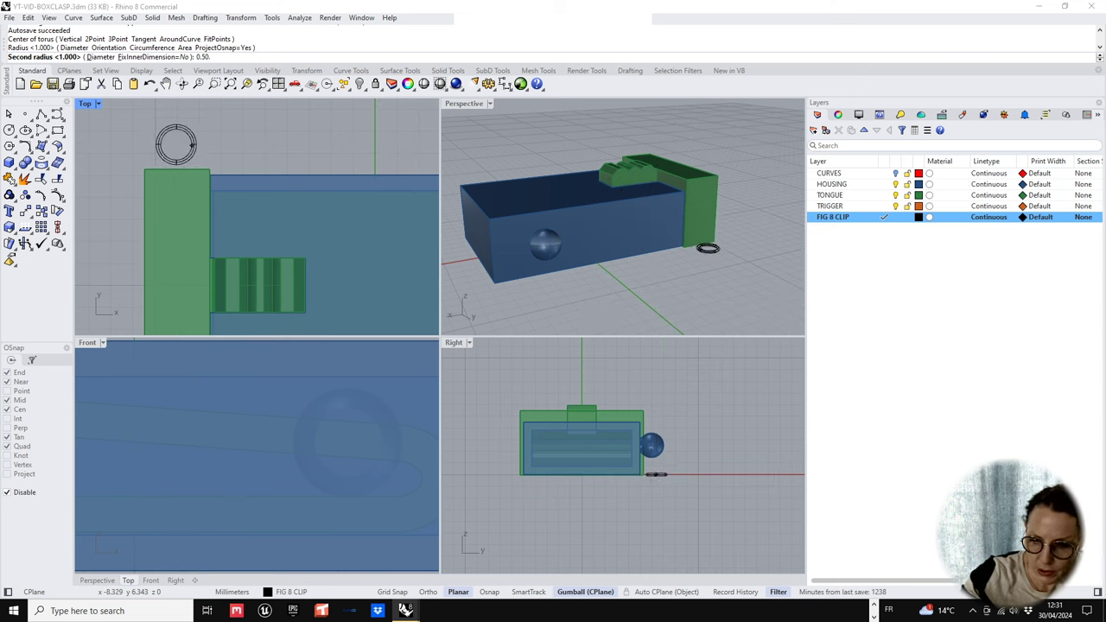
key("BackSpace")
key("BackSpace")
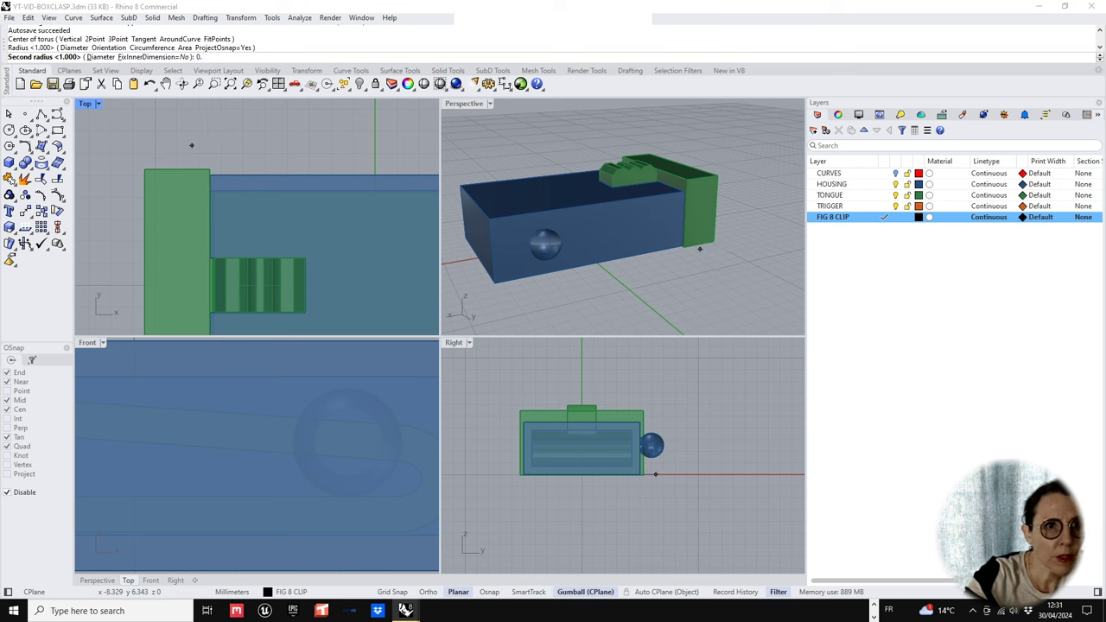
type("3")
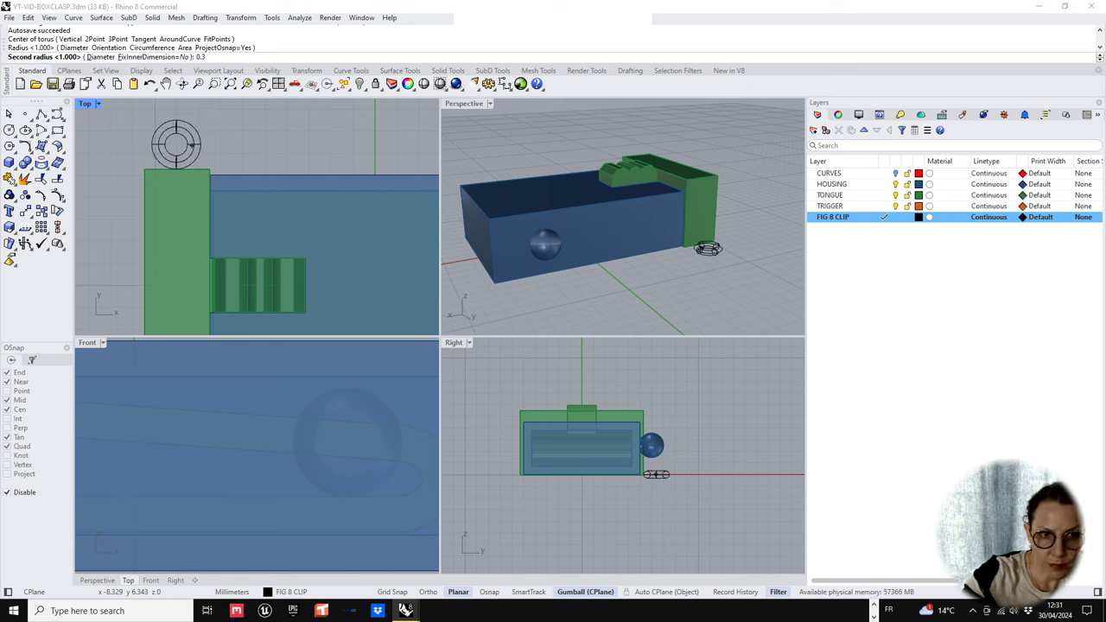
type("5")
key("Return")
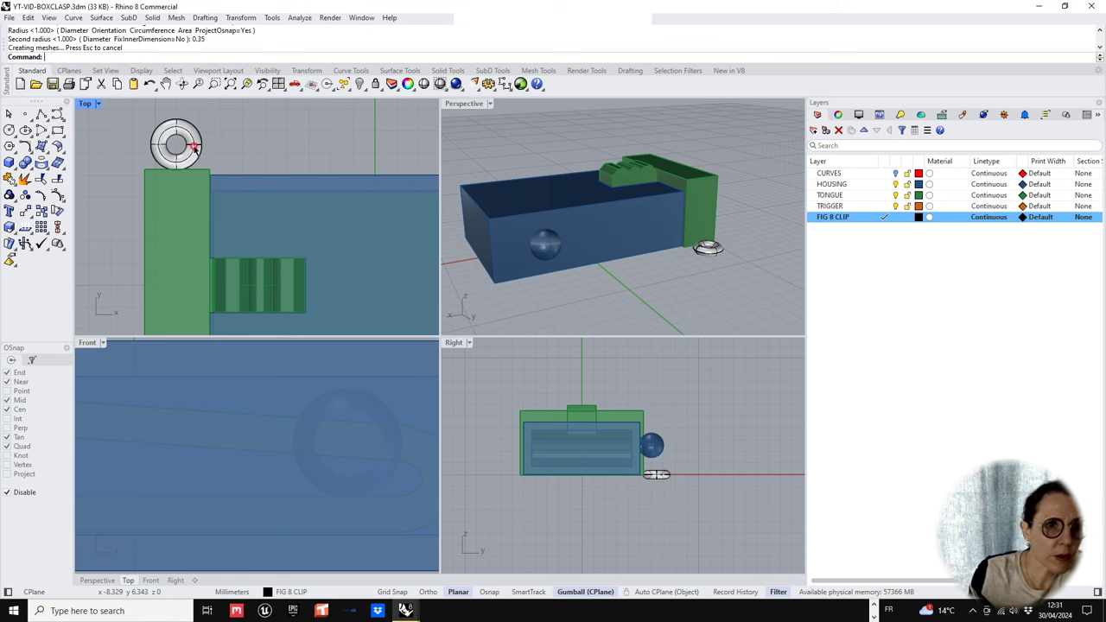
- Move the torus slightly towards the tongue in the Top view so that it overlaps the end block's side
left_click(195, 147)
left_click(173, 125)
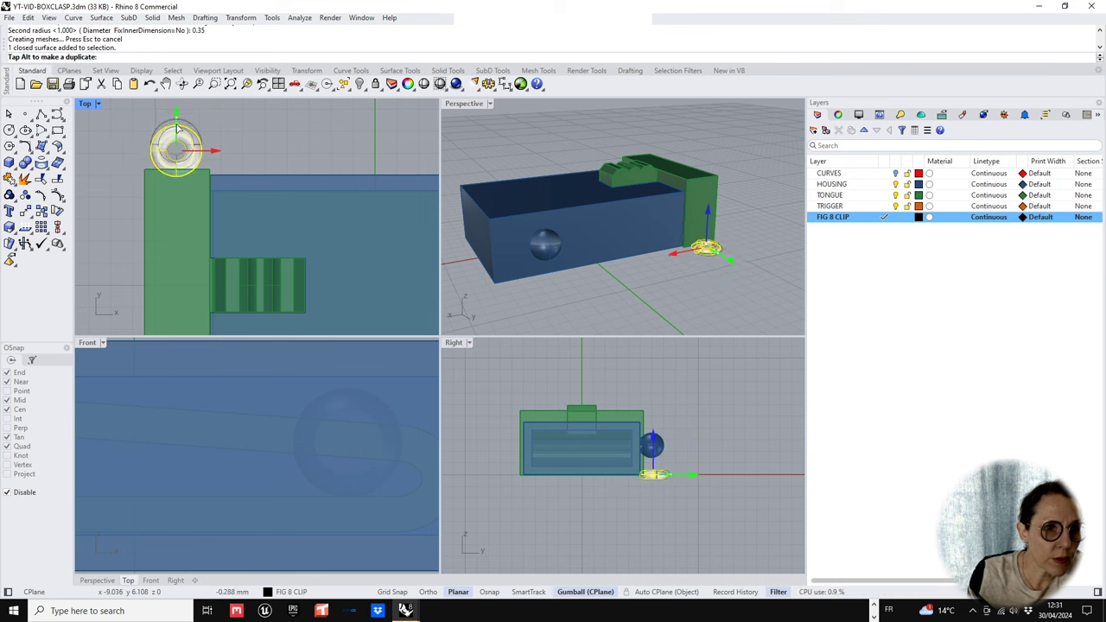
left_click(254, 133)
- Add a vertical dimension across the torus's inner opening in the Top view, placed beside the ring
scroll(257, 135, "down", 8)
right_click_drag(298, 176, 270, 204)
scroll(198, 168, "up", 8)
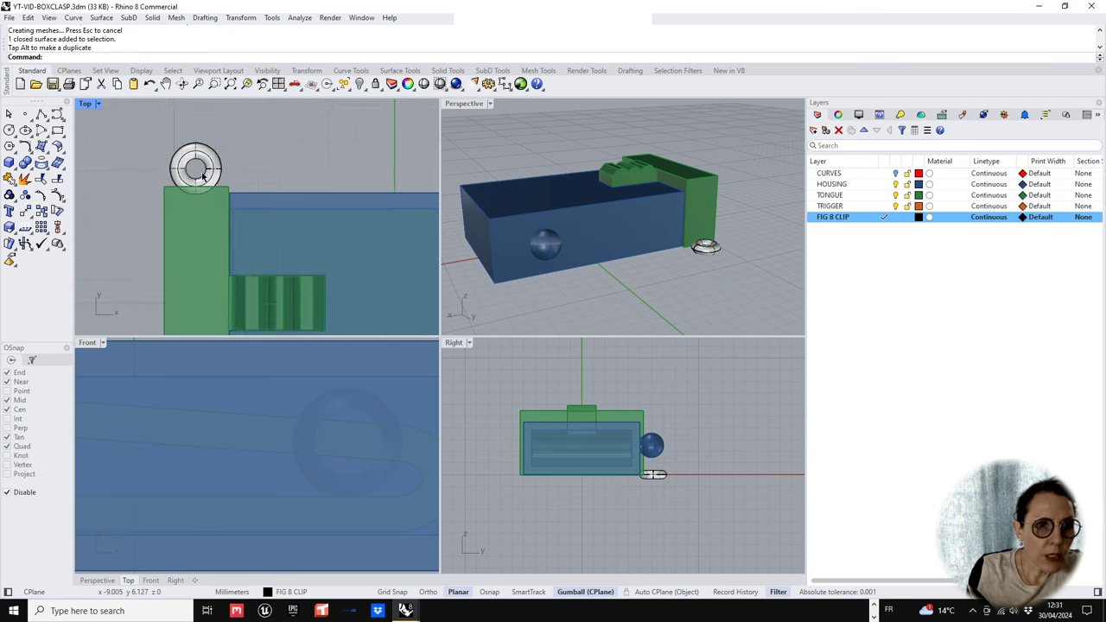
scroll(202, 176, "up", 2)
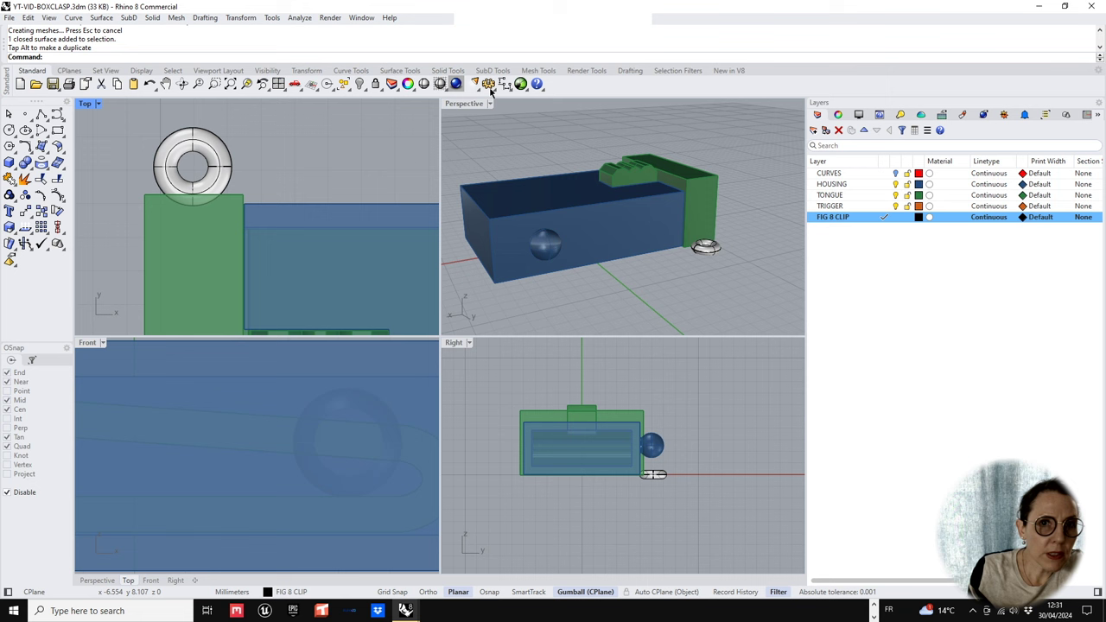
left_click(24, 179)
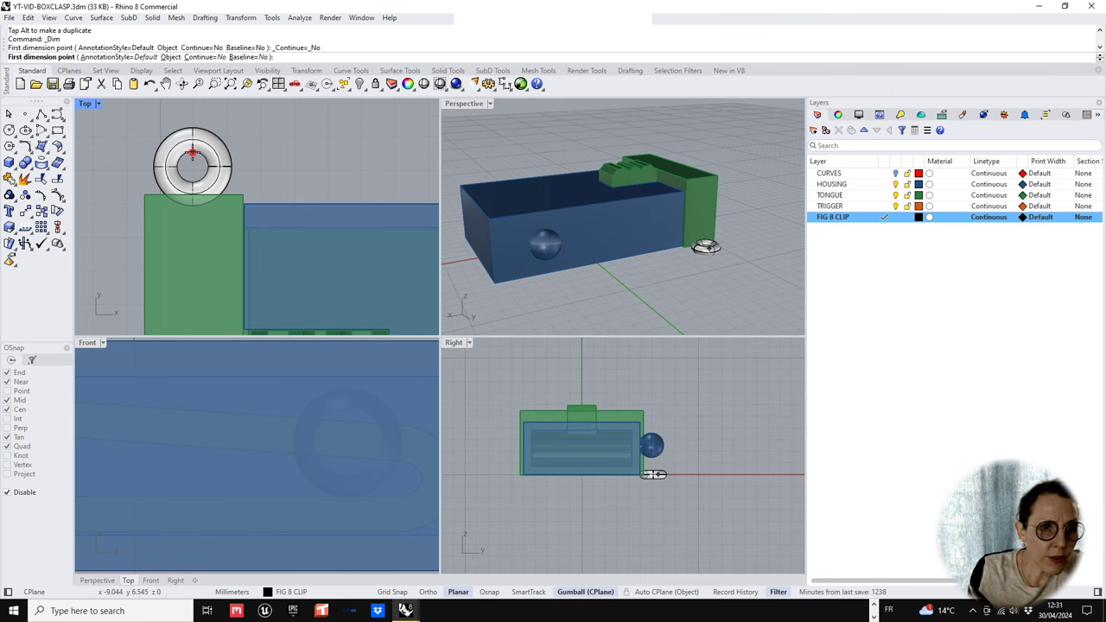
left_click(193, 153)
left_click(192, 181, "shift")
scroll(193, 181, "down", 4)
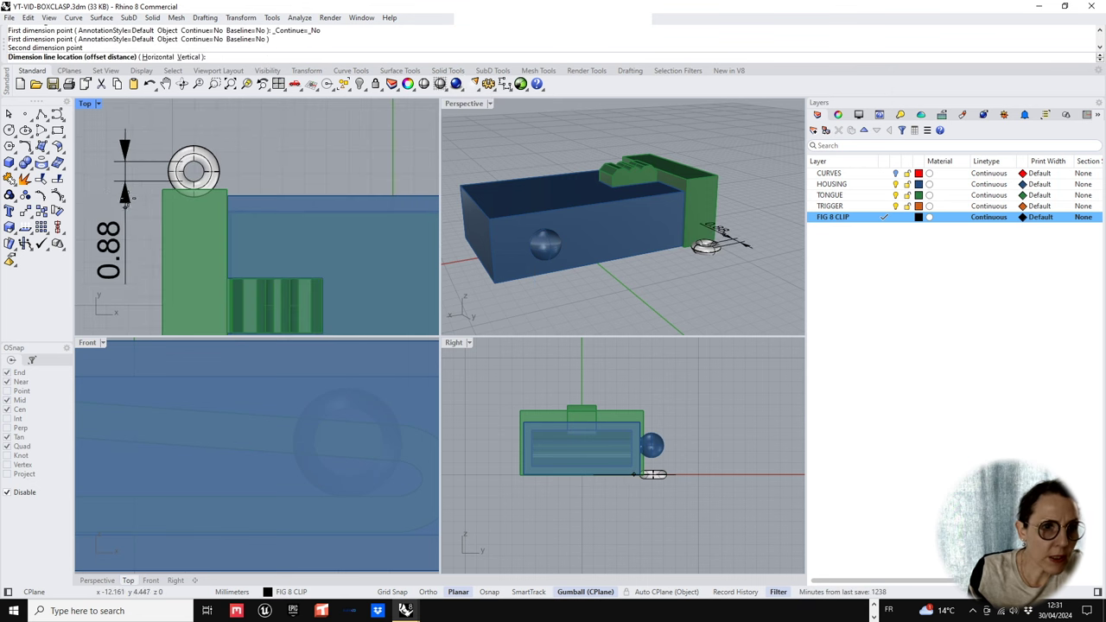
scroll(129, 214, "down", 2)
left_click(127, 225)
right_click_drag(138, 230, 149, 227)
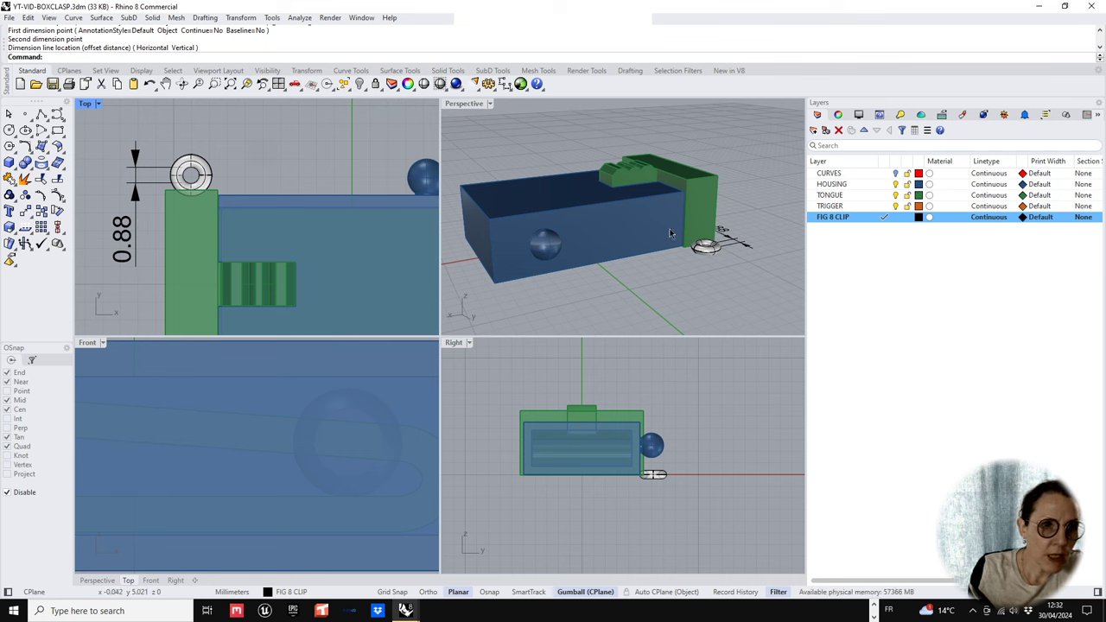
- Raise the torus about 2.6 mm in the Right view to align it with the height of the housing's ball stud
left_click(730, 251)
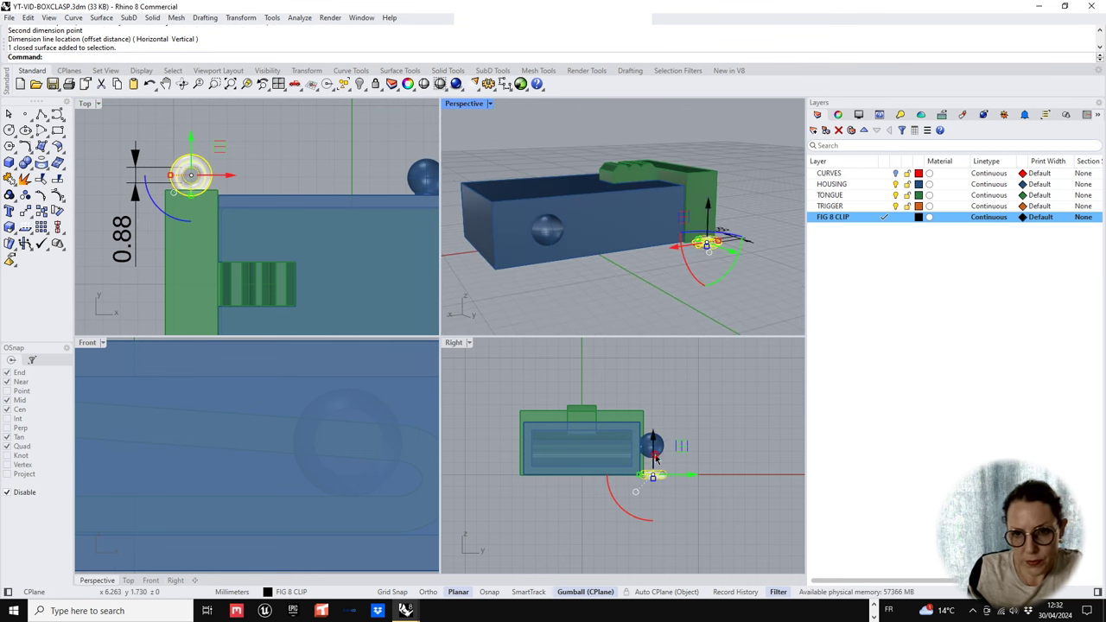
left_click_drag(654, 458, 652, 427)
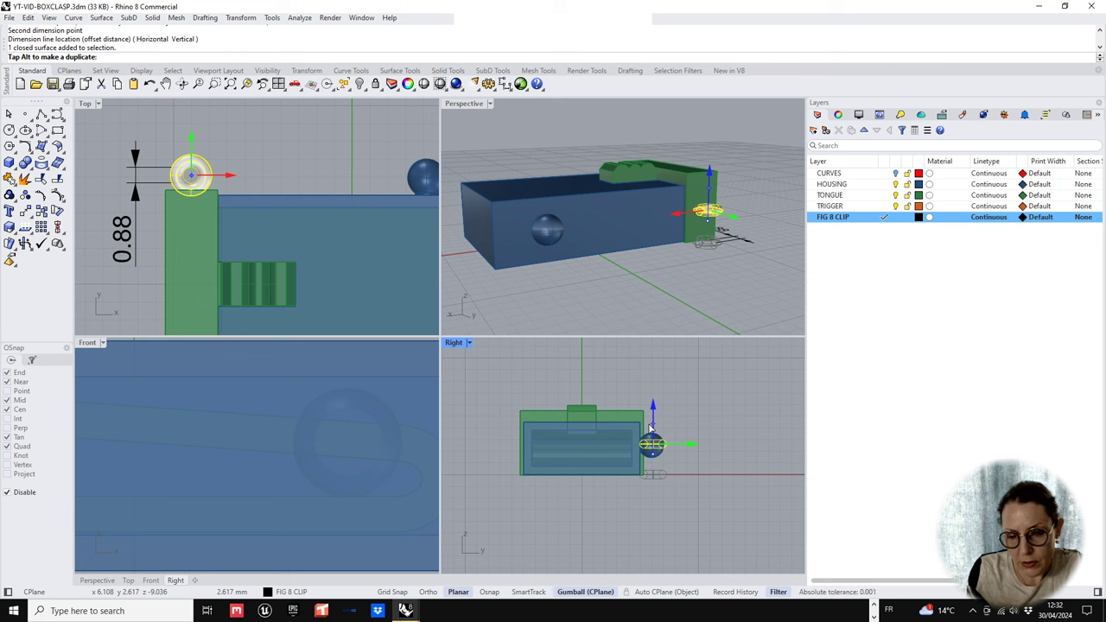
left_click_drag(649, 427, 649, 428)
left_click(718, 424)
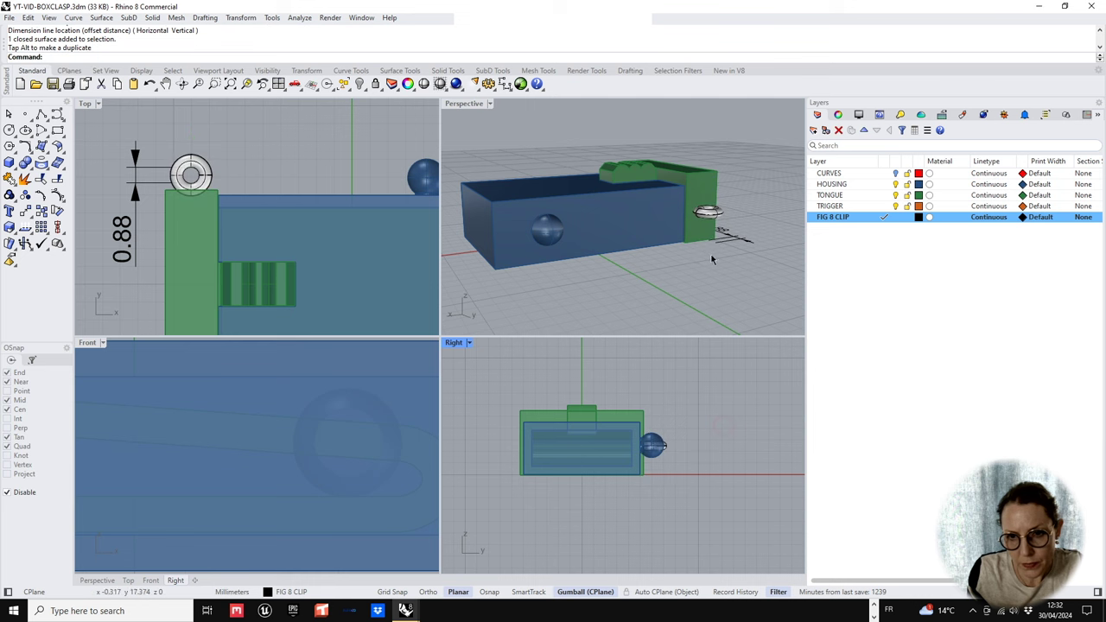
mouse_move(739, 242)
right_mouse_down()
mouse_move(720, 291)
mouse_move(751, 268)
mouse_move(731, 254)
mouse_move(733, 263)
right_mouse_up()
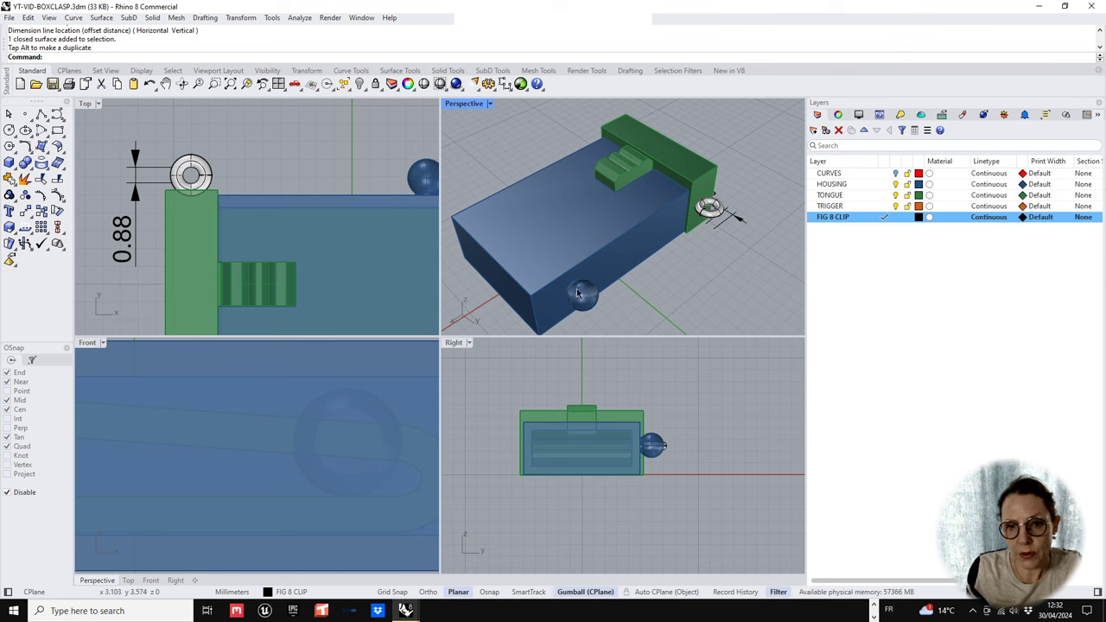
right_click_drag(717, 254, 674, 254)
right_click(713, 232)
key("Escape")
scroll(694, 220, "down", 4)
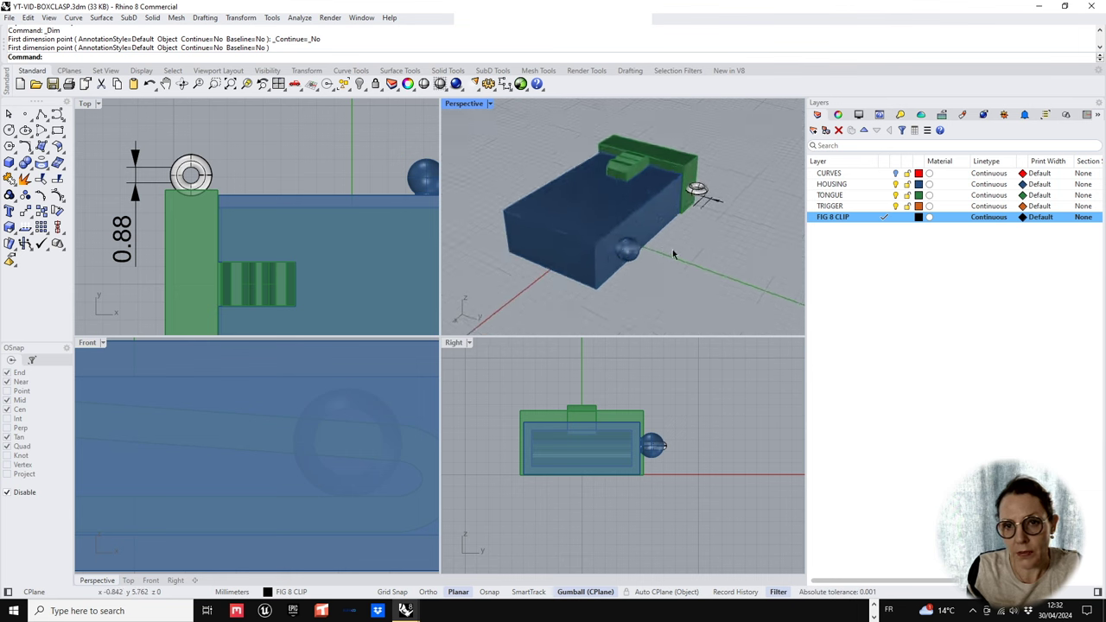
- Draw a rectangle in the Front view spanning from the torus on the tongue to the ball stud on the housing
left_click(58, 131)
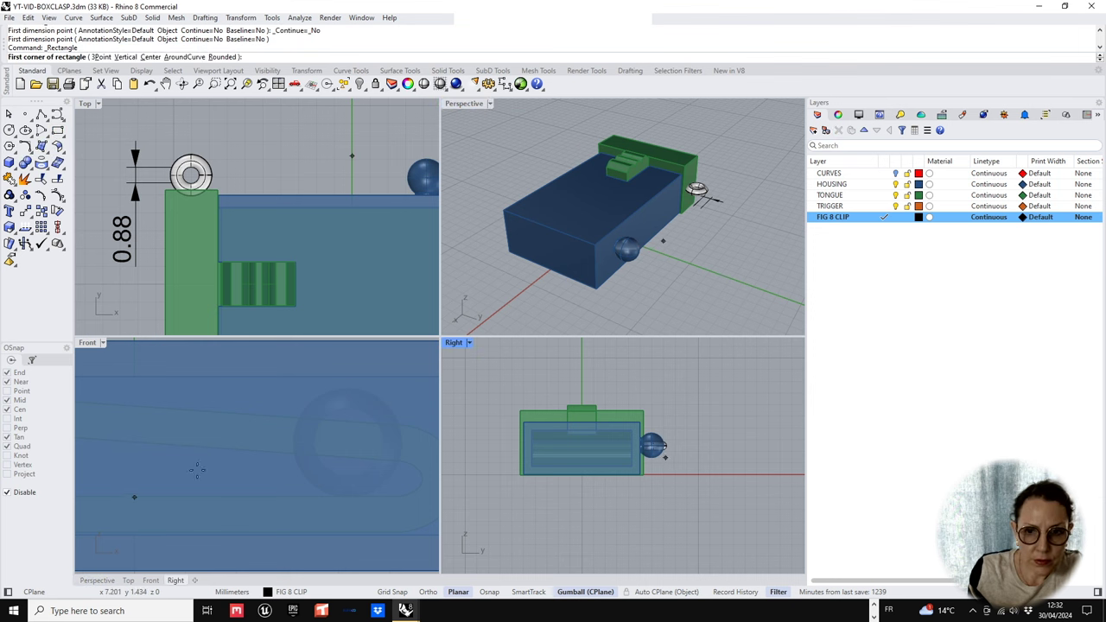
scroll(244, 447, "down", 5)
scroll(207, 448, "up", 3)
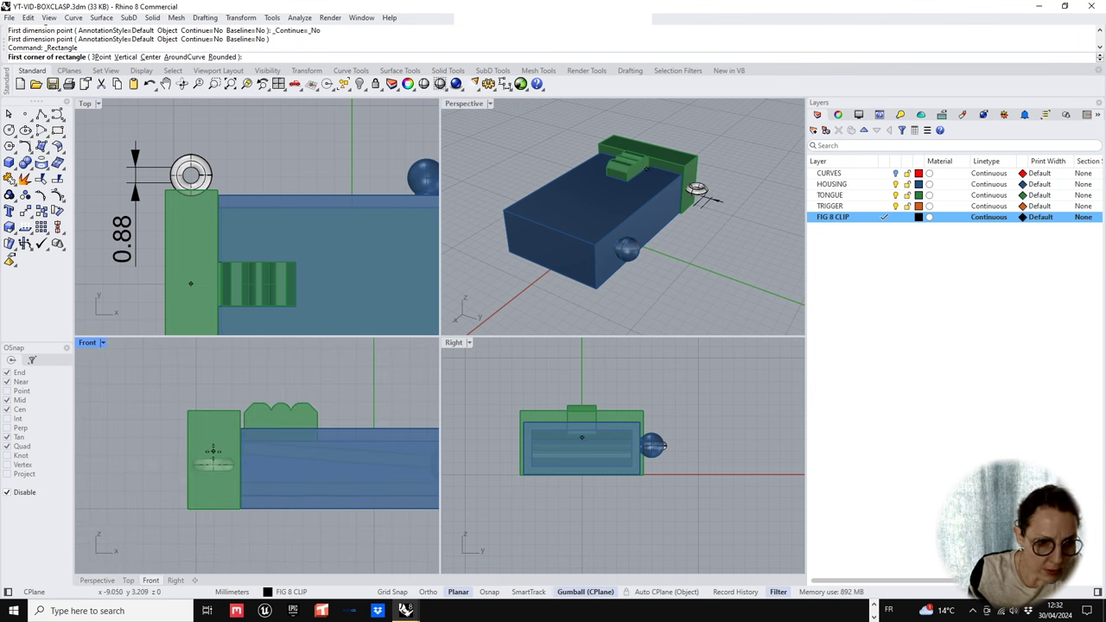
left_click(213, 451)
scroll(216, 451, "down", 2)
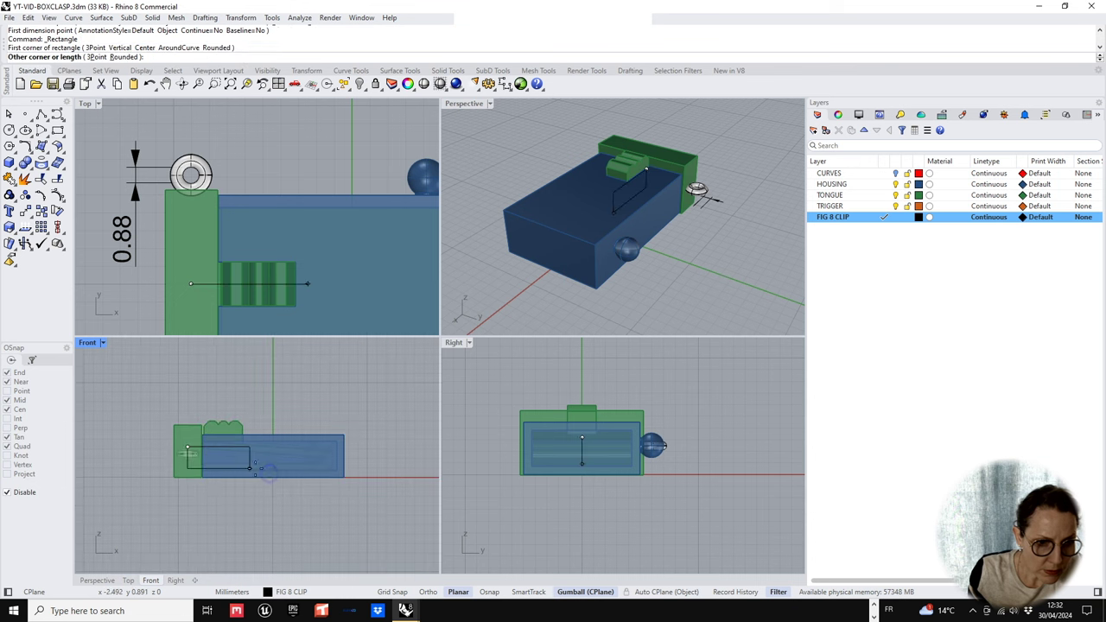
left_click(324, 467)
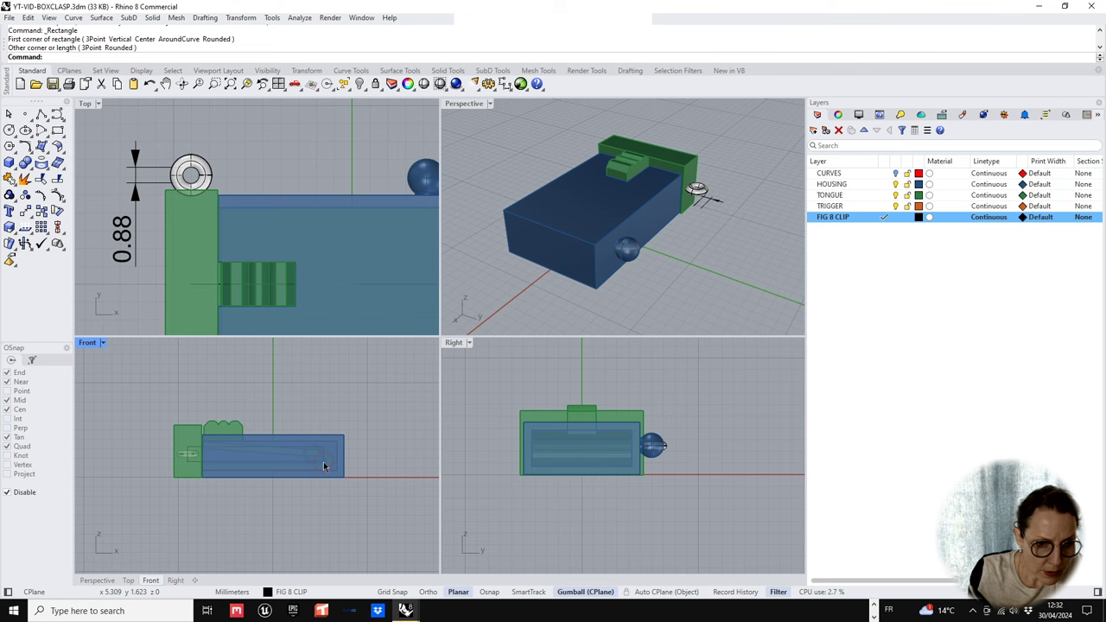
- Move the rectangle sideways in the Right view from the housing's centre to the ball stud, in line with the torus
right_click_drag(716, 207, 708, 245)
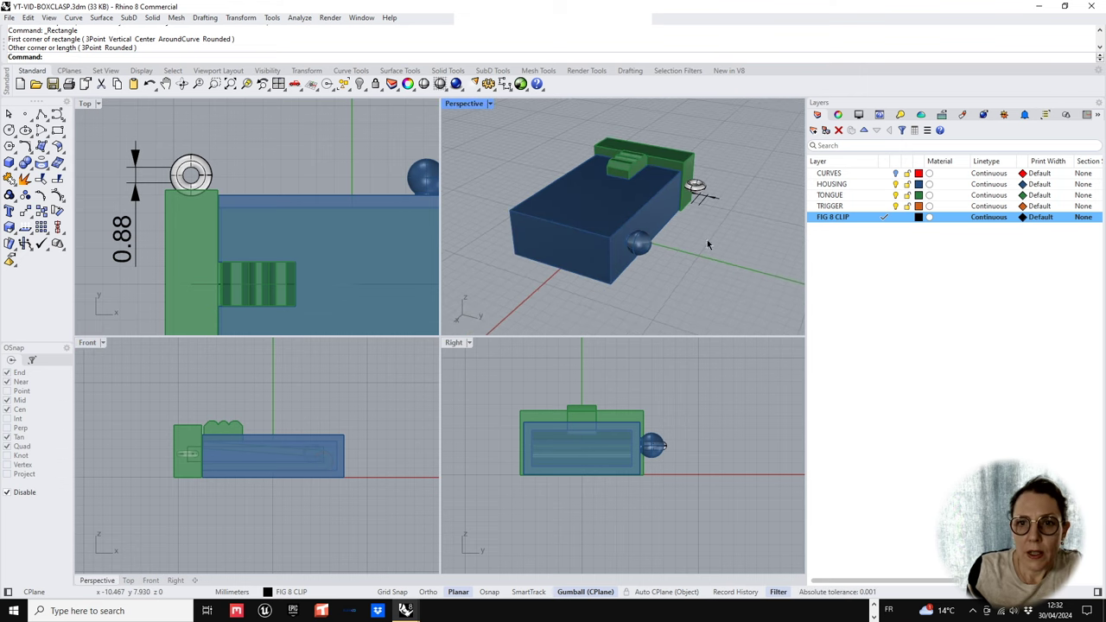
left_click(582, 450)
left_click(631, 476)
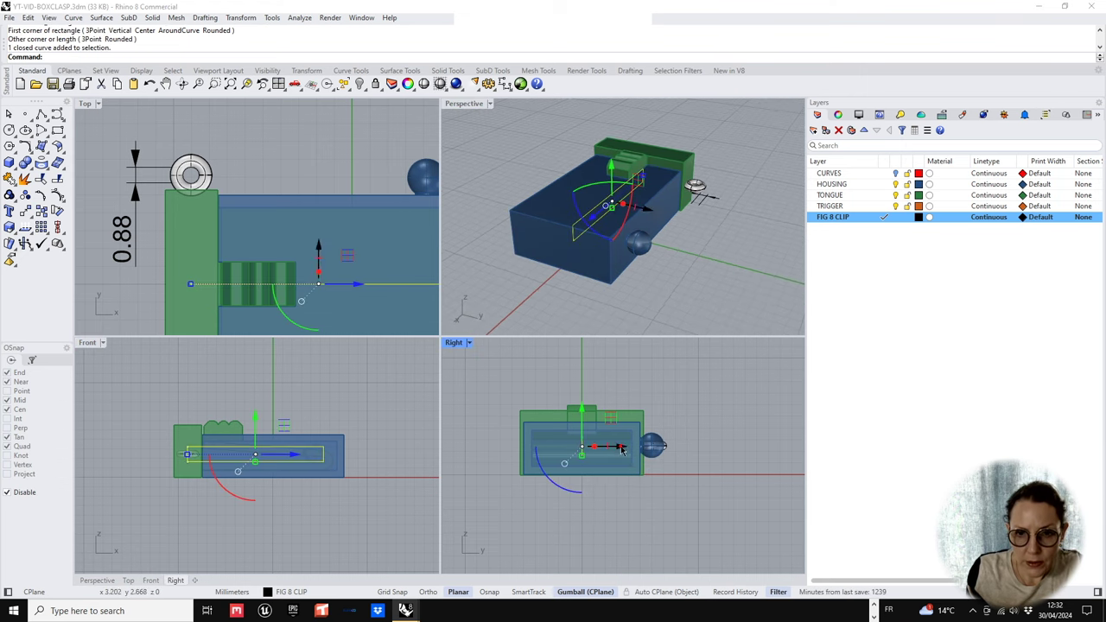
left_click_drag(684, 451, 694, 452)
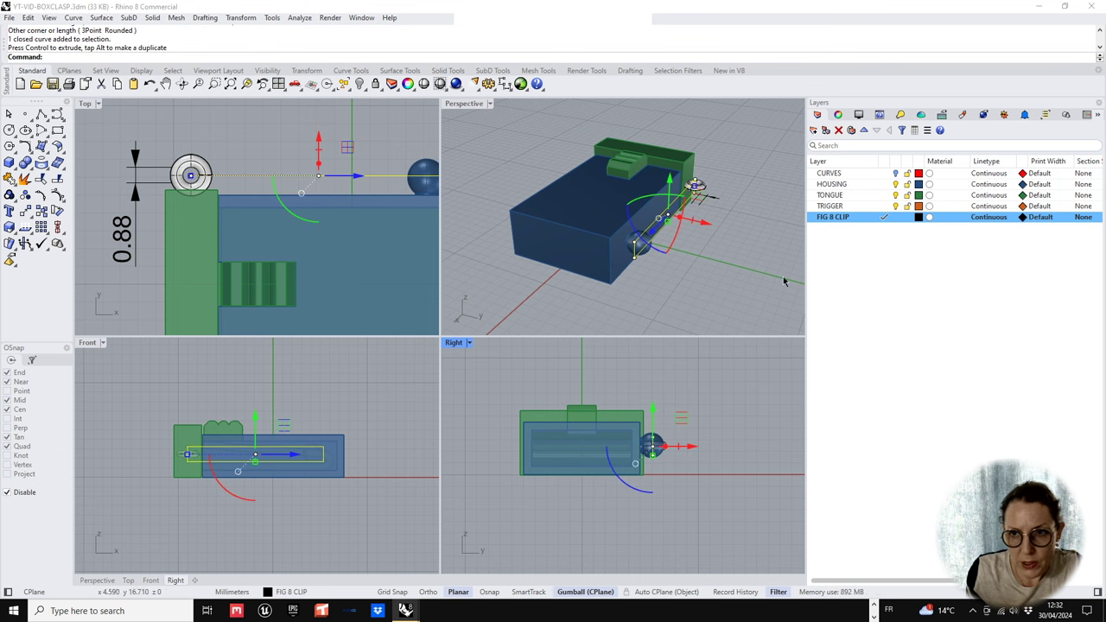
- Assign the rectangle to the CURVES layer and make that layer current
right_click(880, 177)
left_click(903, 229)
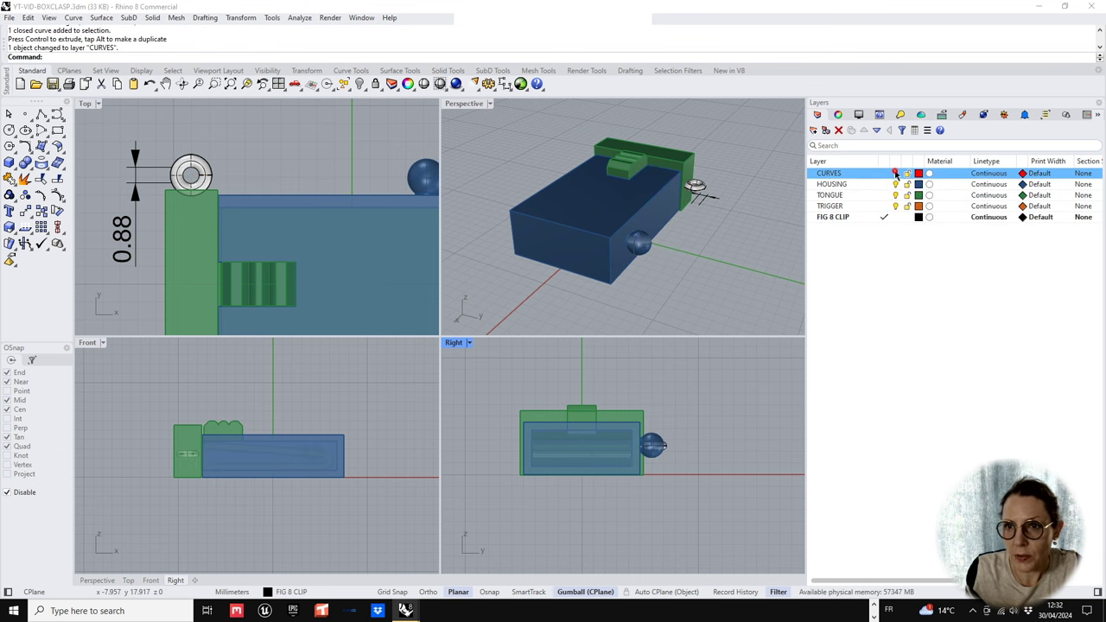
left_click(884, 173)
- Fillet all corners of the rectangle with a radius of 0.65 to form a rounded slot outline
right_click_drag(752, 242, 638, 246)
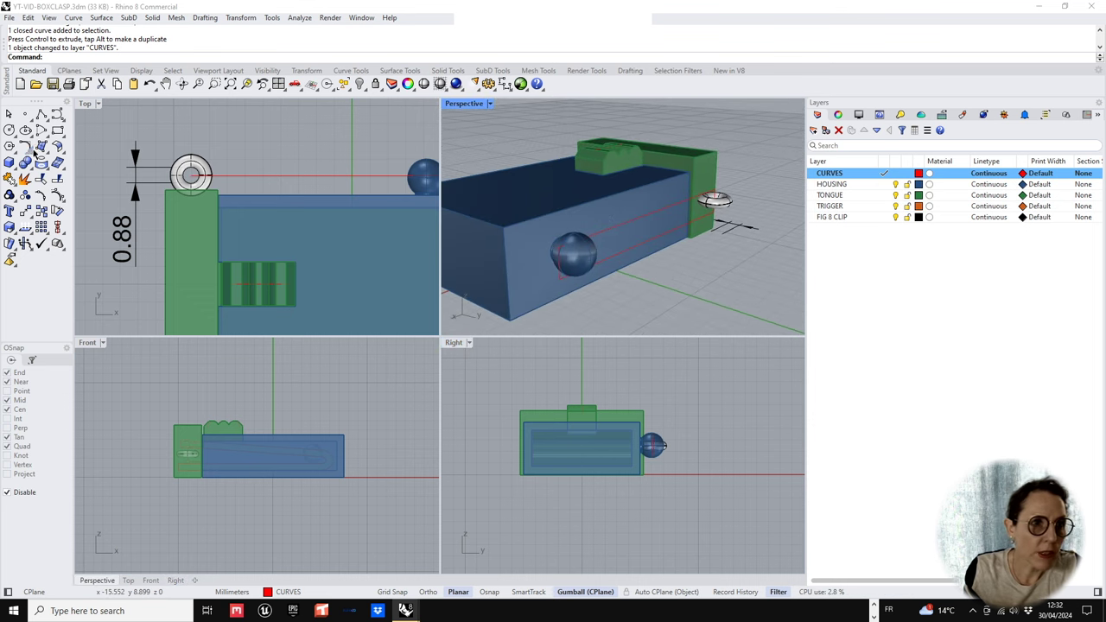
left_click(32, 152)
left_click(78, 167)
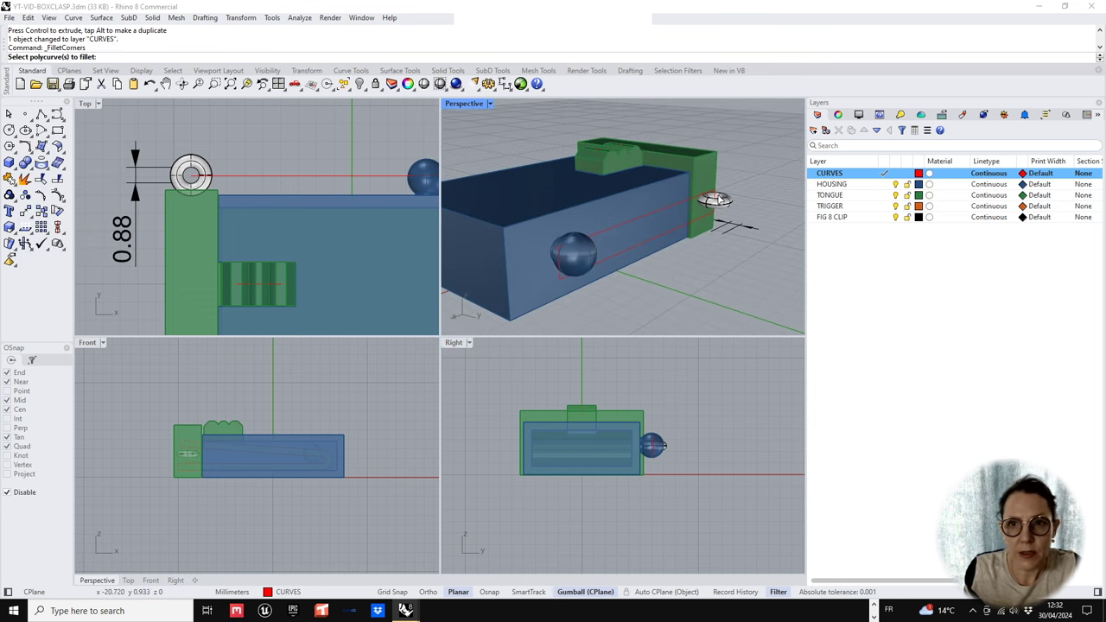
left_click(696, 224)
key("Return")
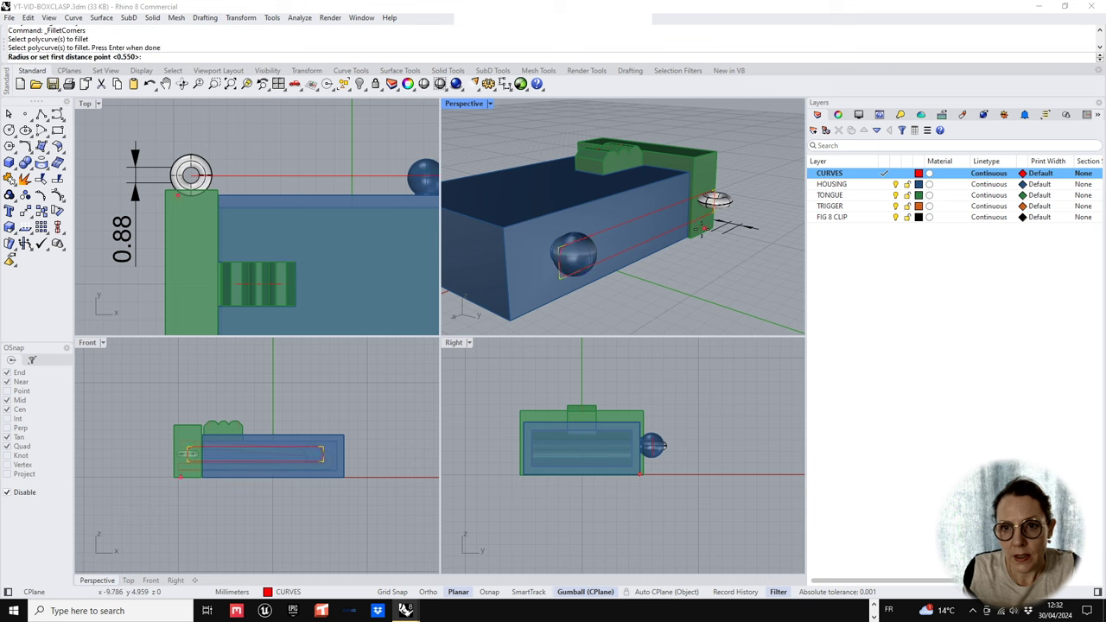
type("0")
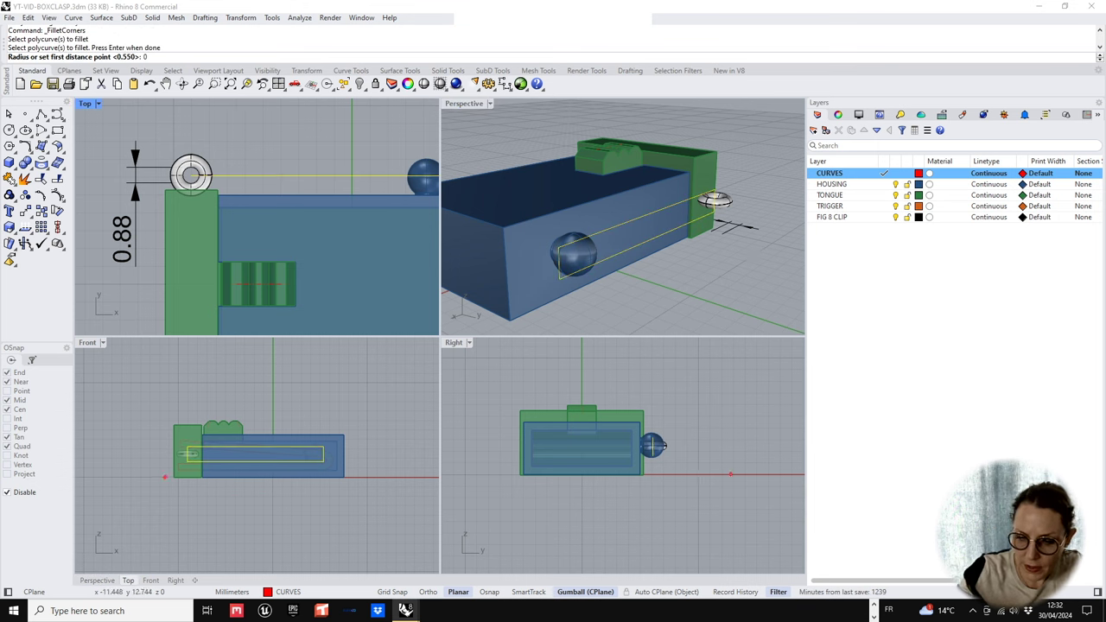
type(".65")
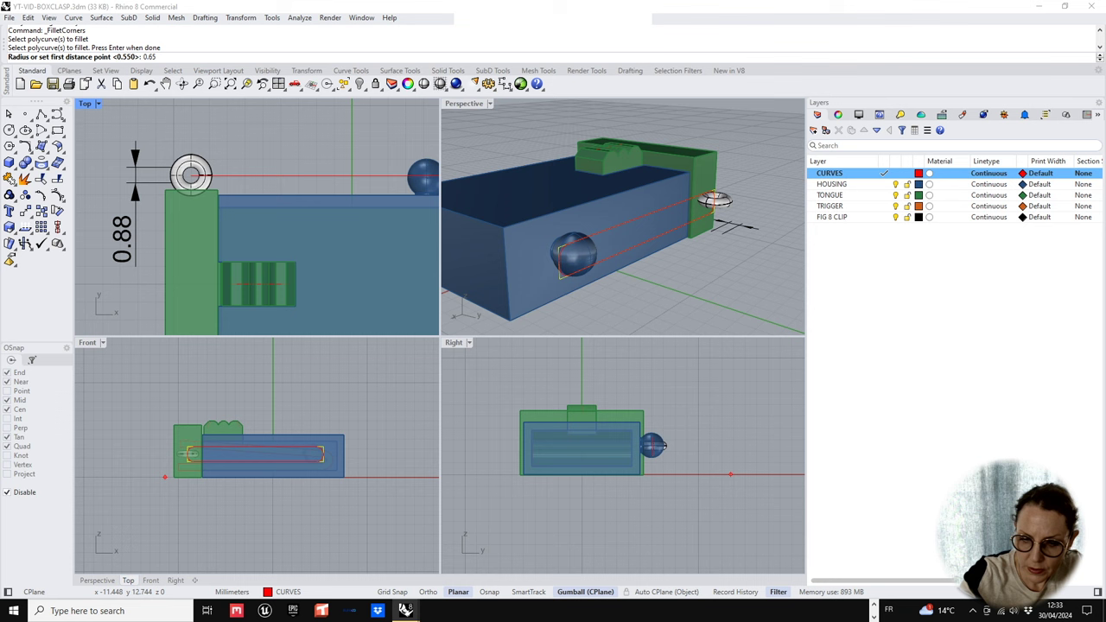
key("Return")
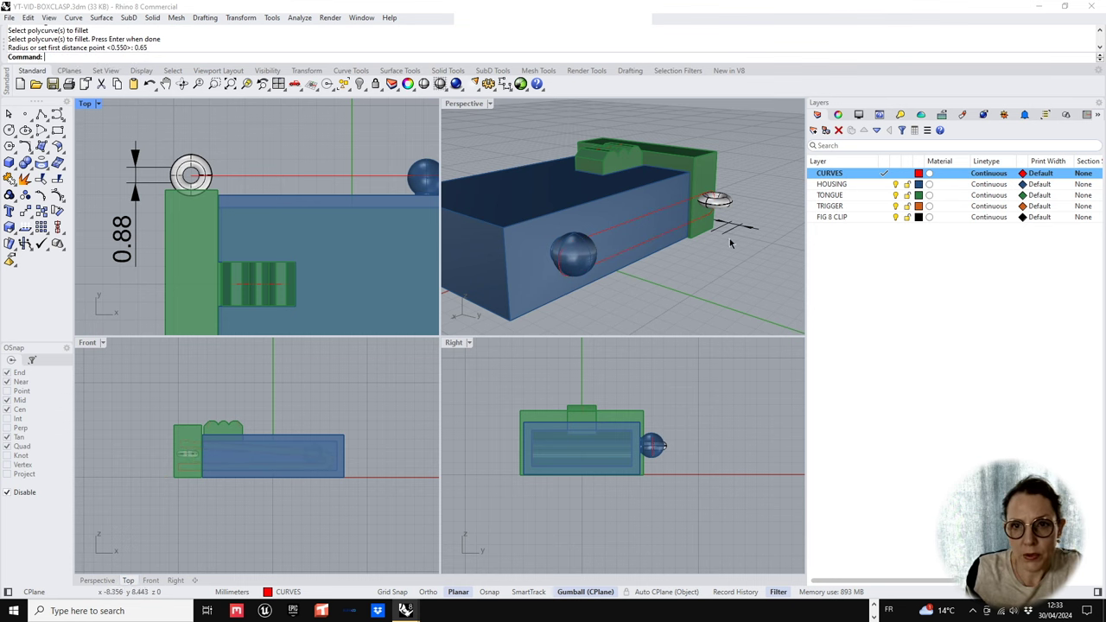
- Try Cage Edit on the rounded curve with a World bounding box, 4 U points, 6 V points and a Global region
scroll(730, 243, "up", 5)
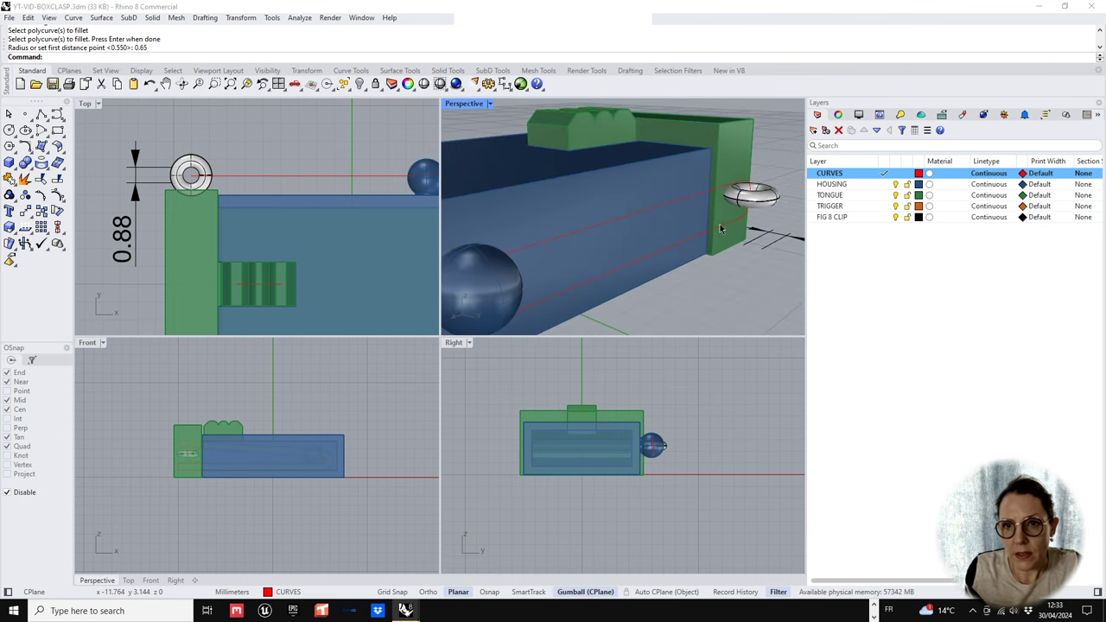
left_click(721, 228)
left_click(781, 259)
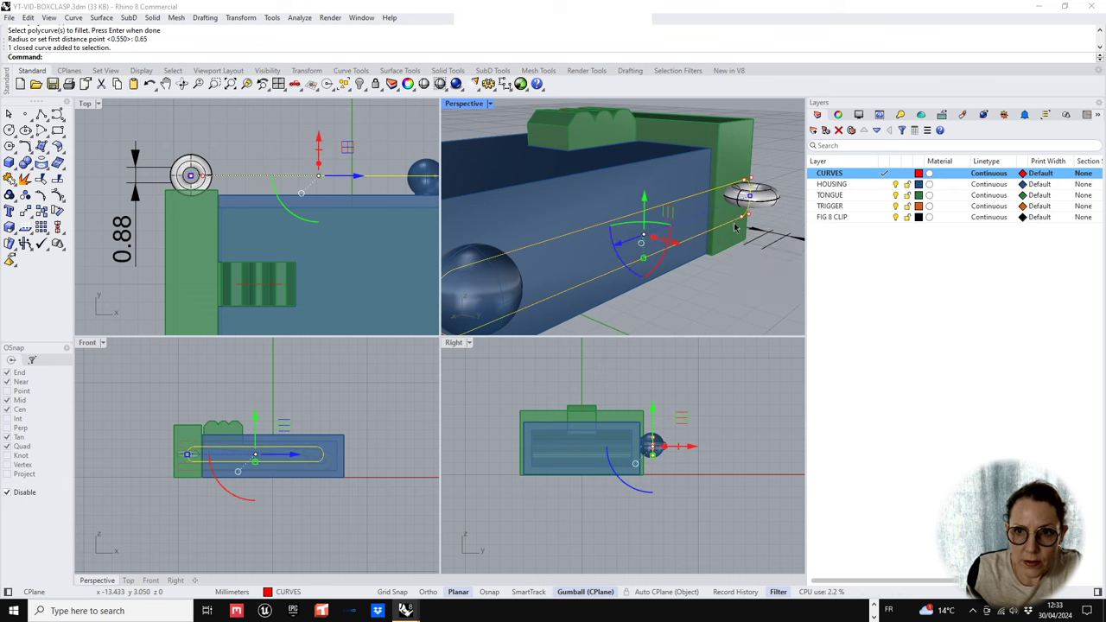
right_click_drag(580, 255, 544, 233)
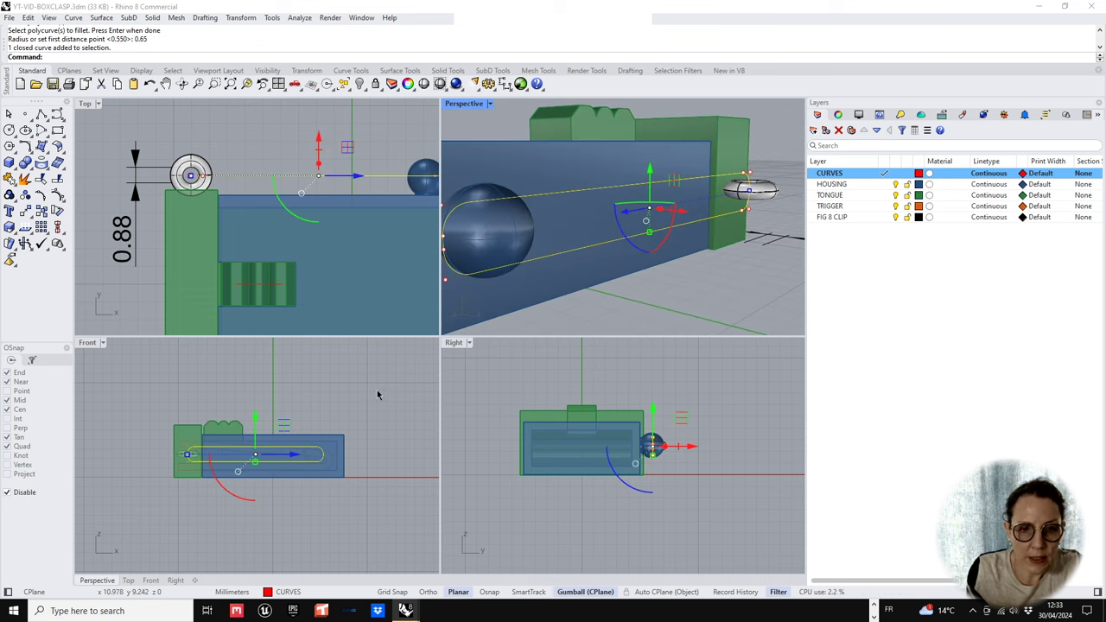
scroll(320, 451, "up", 3)
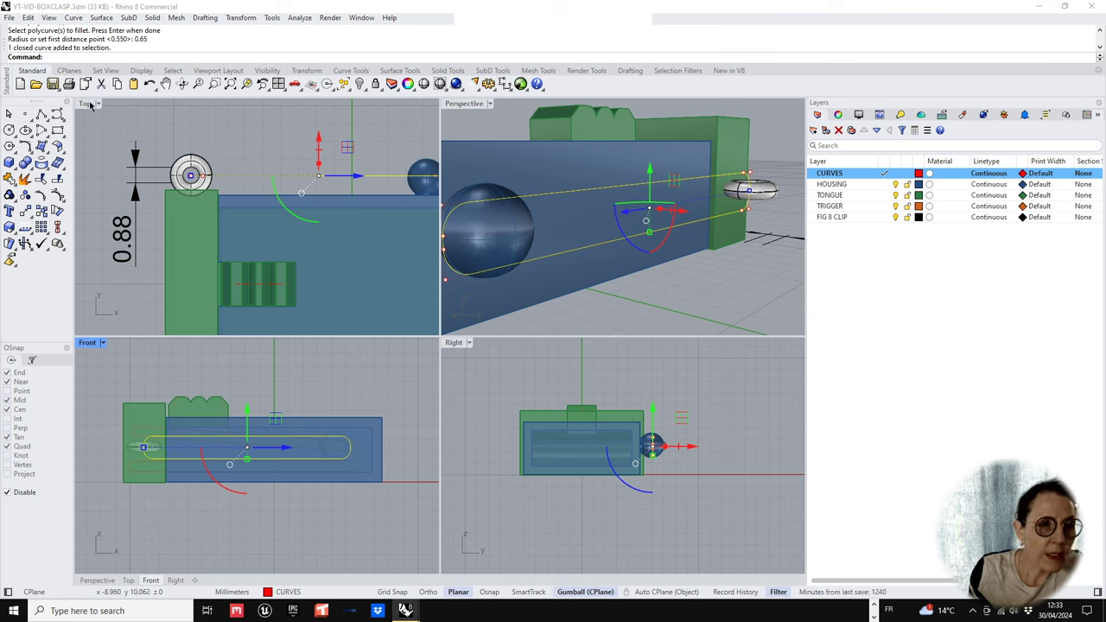
left_click(241, 17)
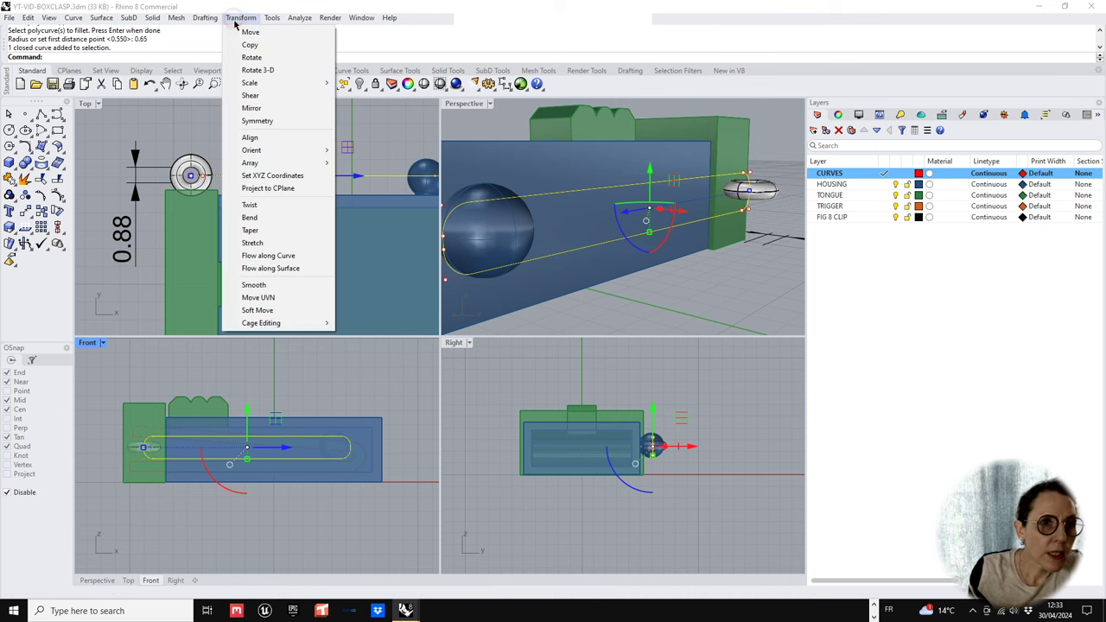
mouse_move(294, 322)
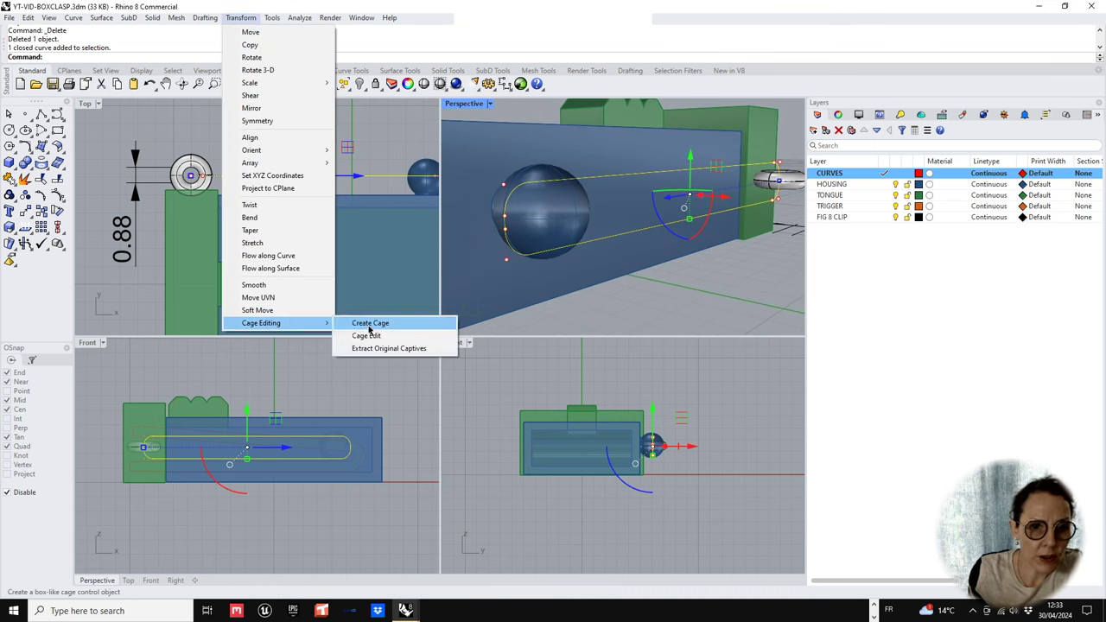
left_click(369, 324)
left_click(105, 57)
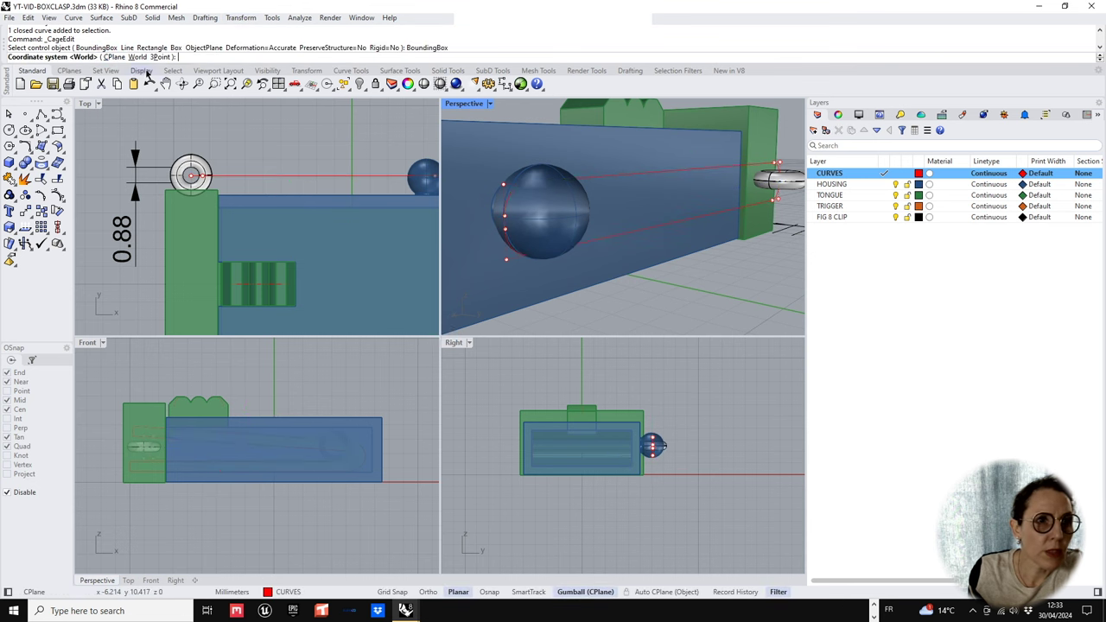
left_click(138, 57)
left_click(139, 57)
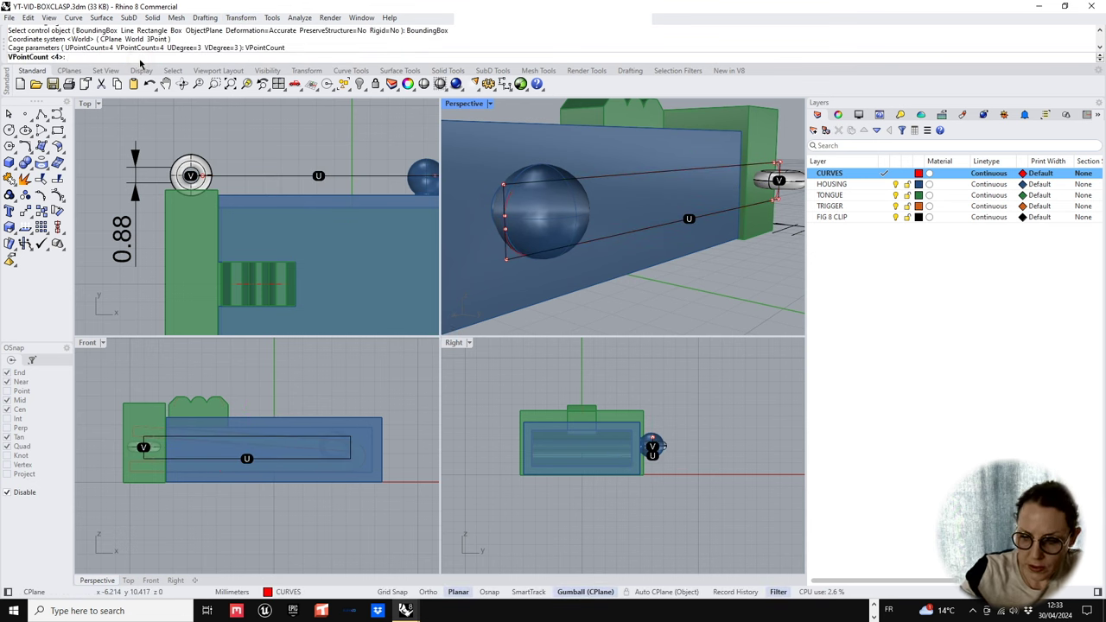
type("6")
key("Return")
right_click(265, 149)
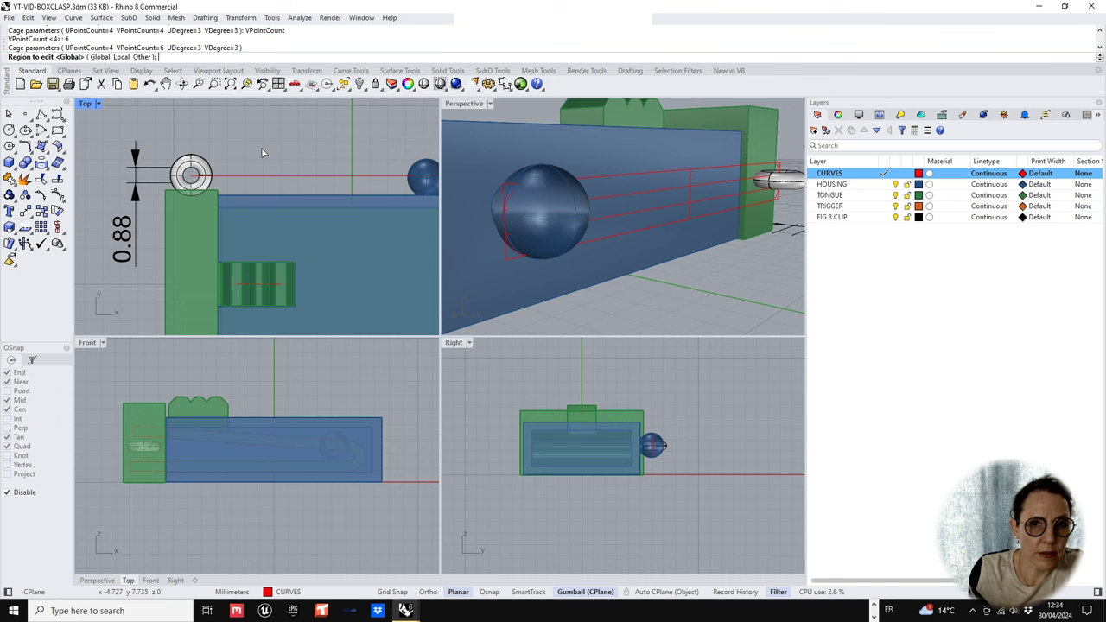
right_click(263, 153)
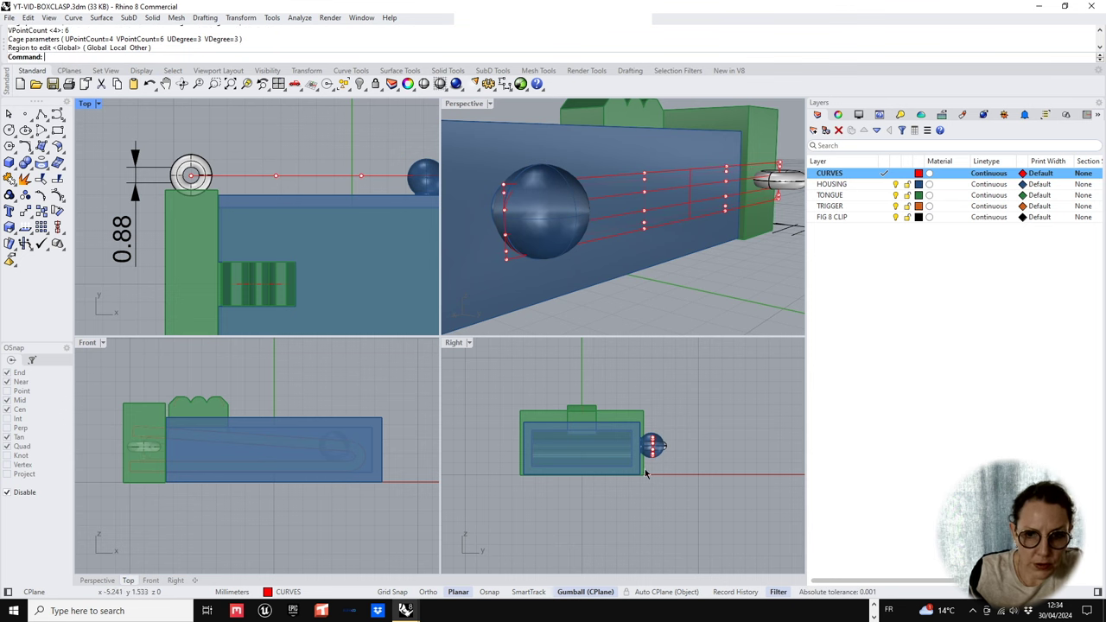
- Check the cage points at the ball stud end, then delete the control cage from the rounded curve
scroll(313, 205, "down", 6)
right_click_drag(310, 224, 178, 205)
scroll(214, 195, "up", 4)
left_click_drag(302, 151, 334, 193)
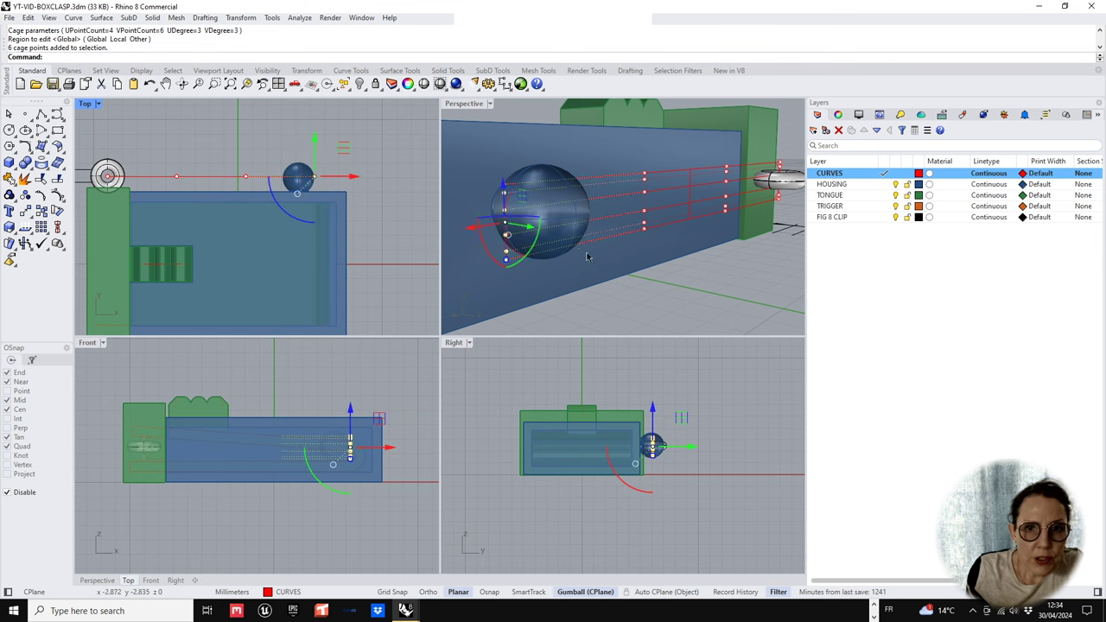
right_click_drag(587, 254, 620, 249)
scroll(538, 243, "down", 4)
scroll(580, 254, "up", 5)
key("Escape")
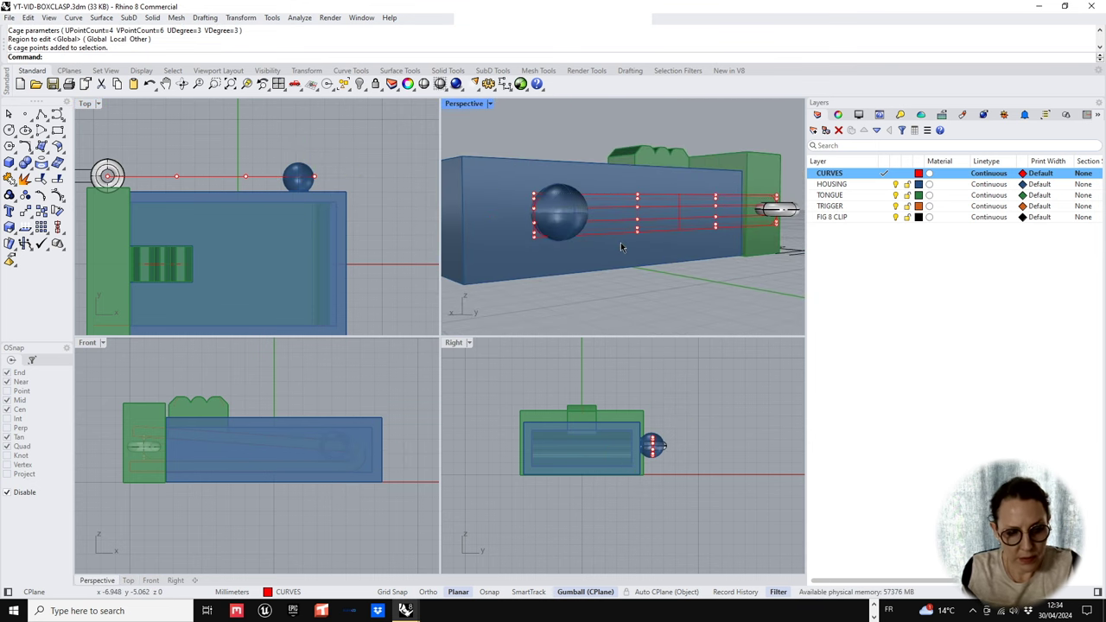
left_click(635, 222)
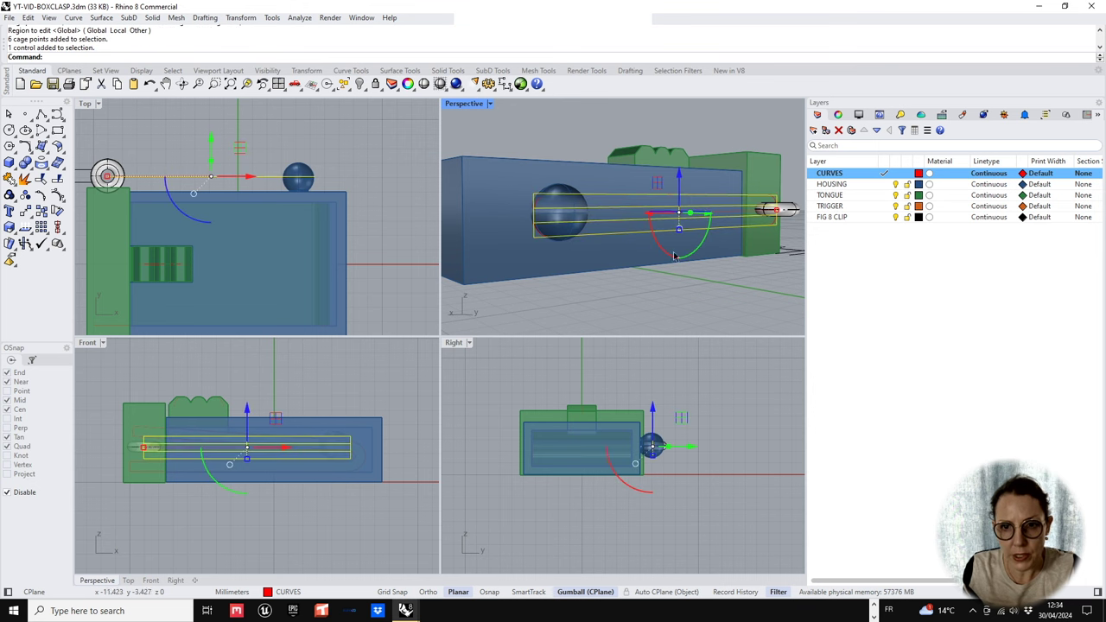
key("Delete")
- Apply Cage Edit to the rounded curve with a World bounding box, 6 U points, 6 V points and a Global region
left_click(648, 235)
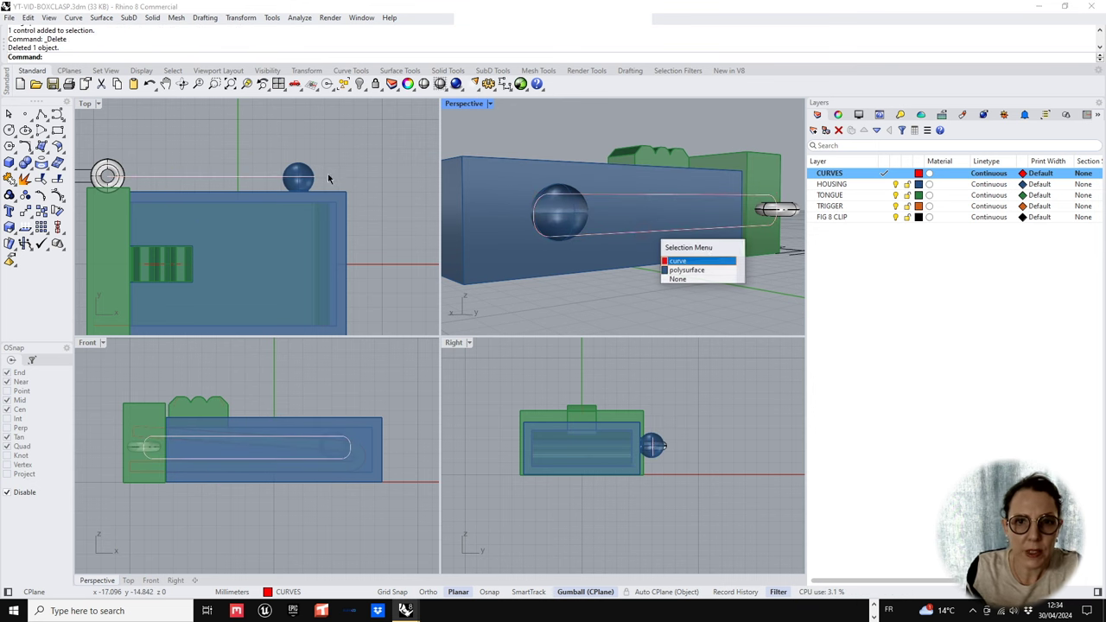
left_click(696, 260)
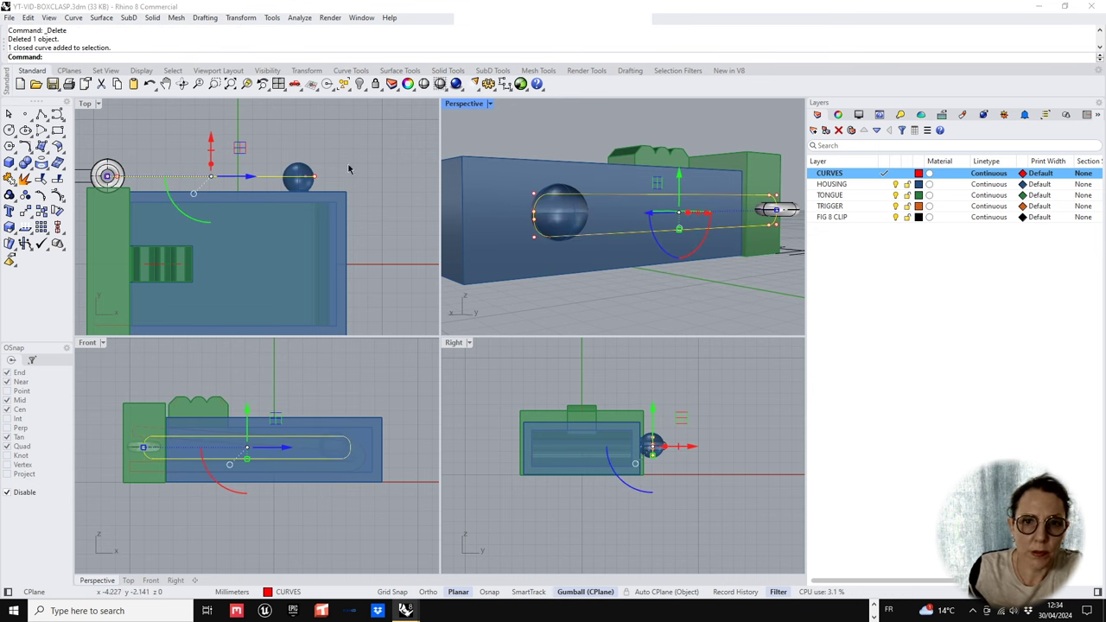
left_click(241, 17)
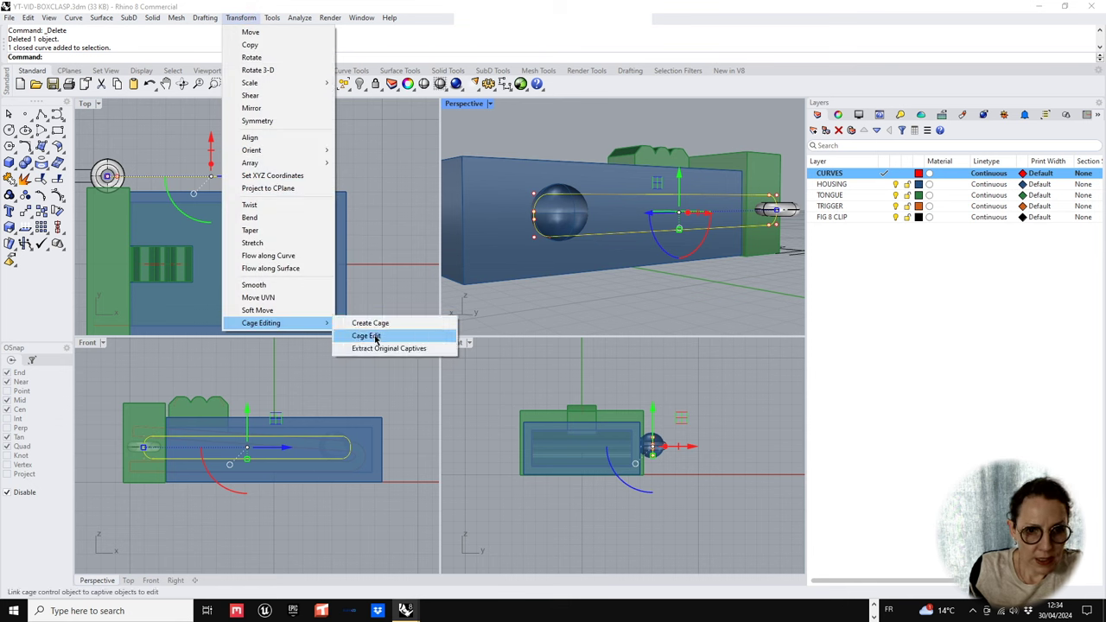
left_click(366, 335)
key("Return")
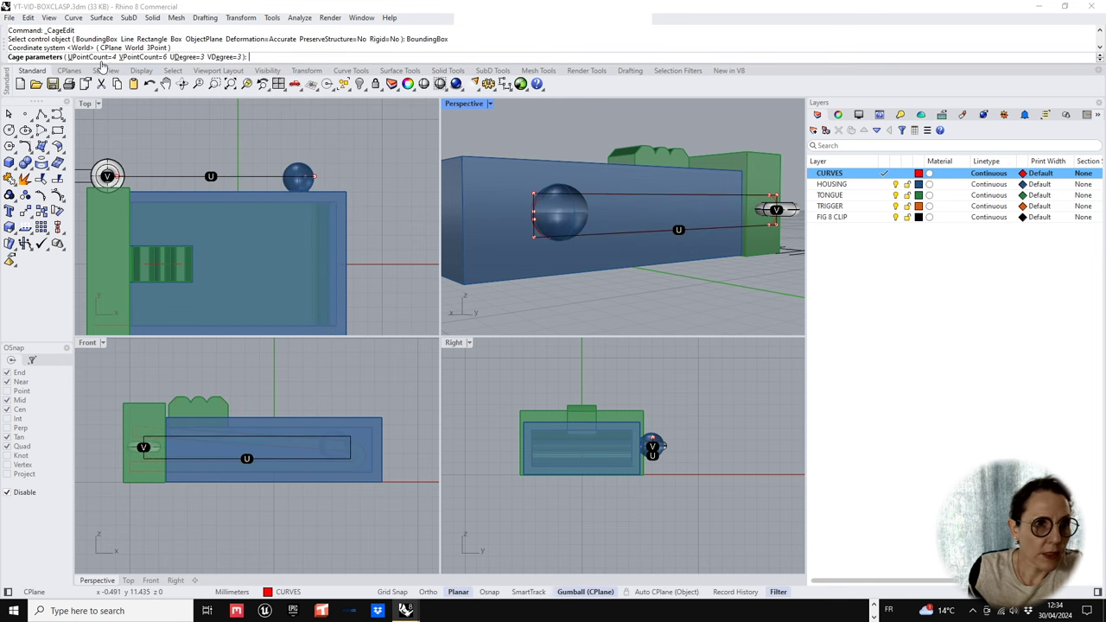
left_click(101, 58)
type("6")
key("Return")
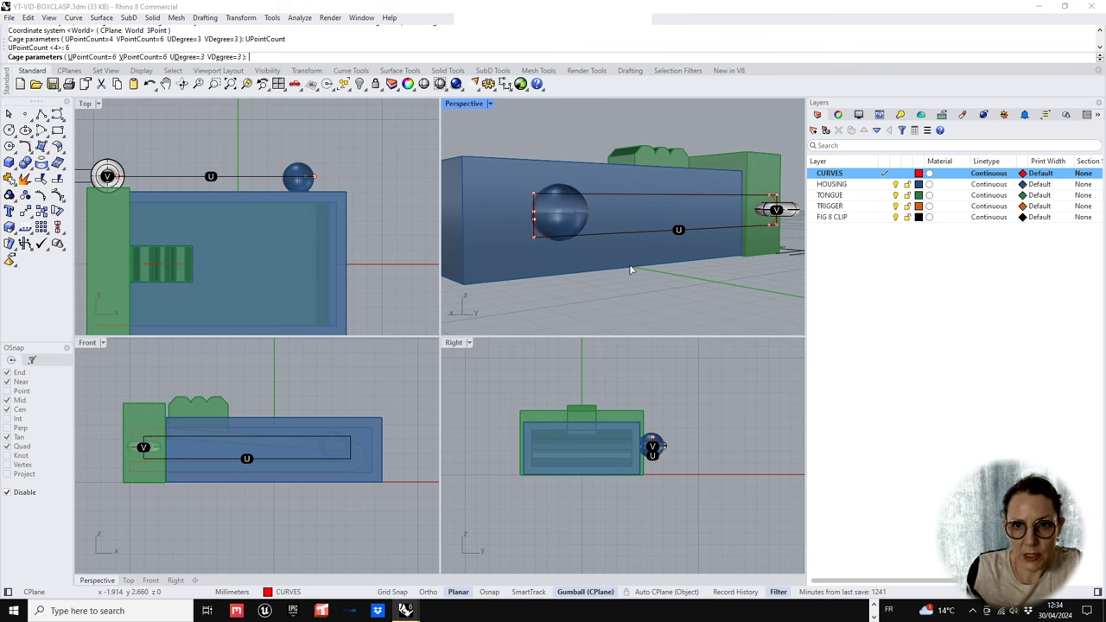
key("Return")
key("Return")
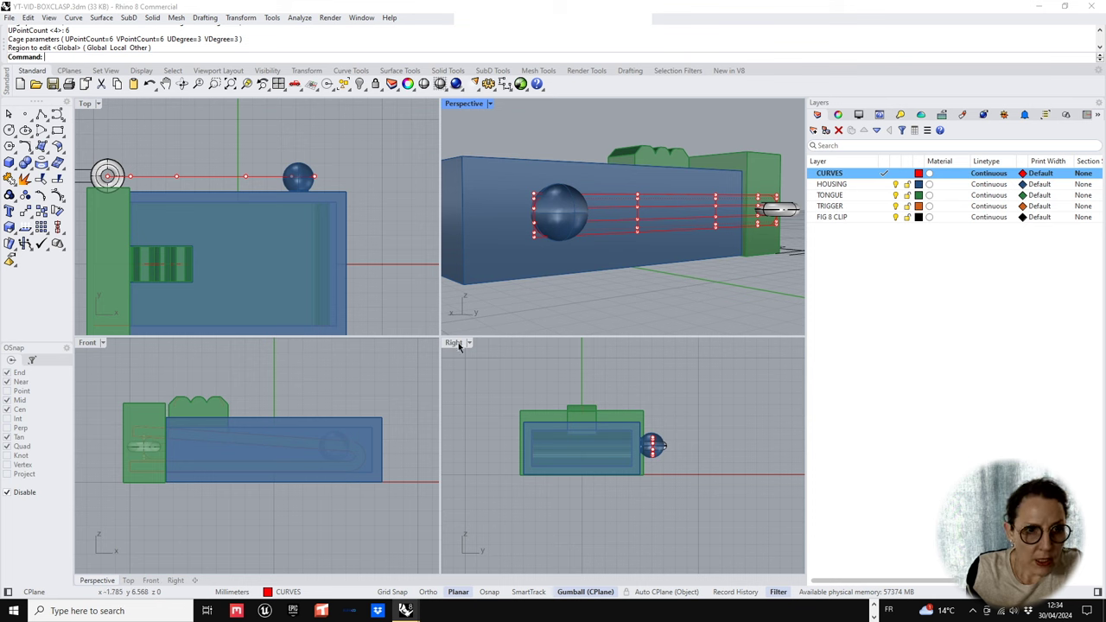
- Scale the column of cage points nearest the ball stud's centre vertically so that the curve bulges around the ball
right_click_drag(290, 214, 342, 240)
scroll(349, 207, "up", 8)
left_click_drag(302, 166, 334, 230)
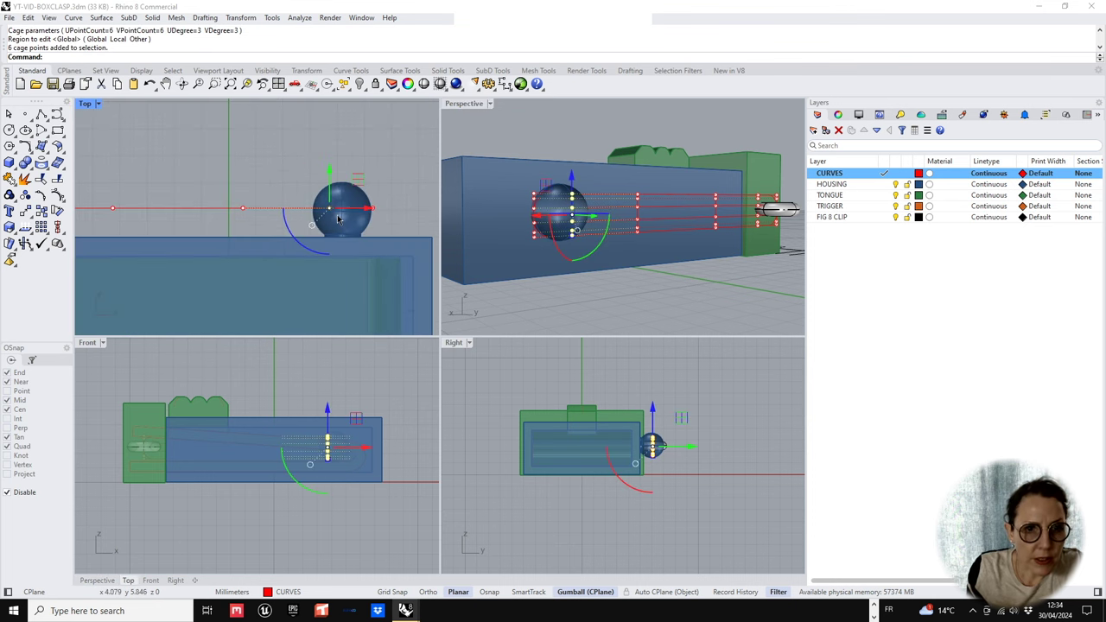
left_click_drag(569, 245, 569, 272)
- Switch the Front viewport to the Back view to see the cage from the ball stud's side
scroll(357, 449, "up", 4)
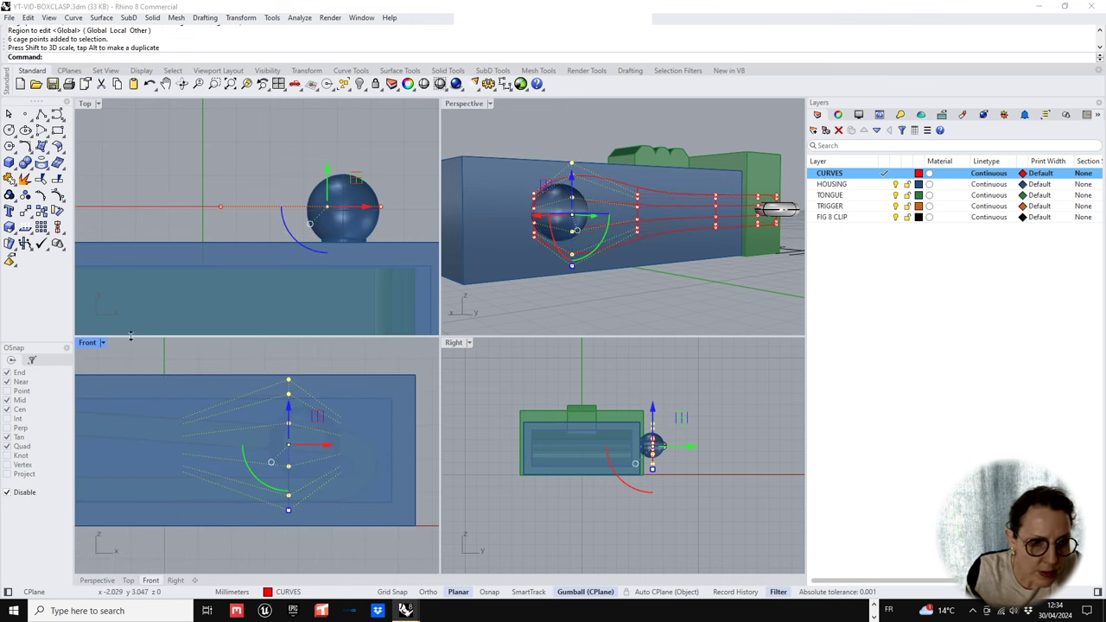
left_click(102, 343)
mouse_move(179, 425)
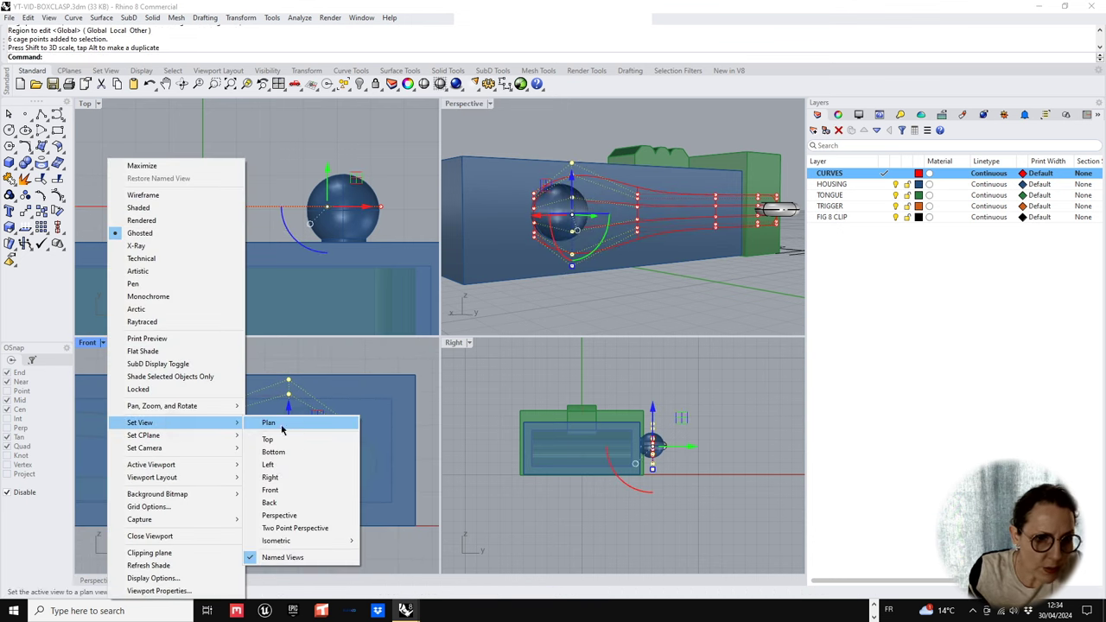
left_click(269, 502)
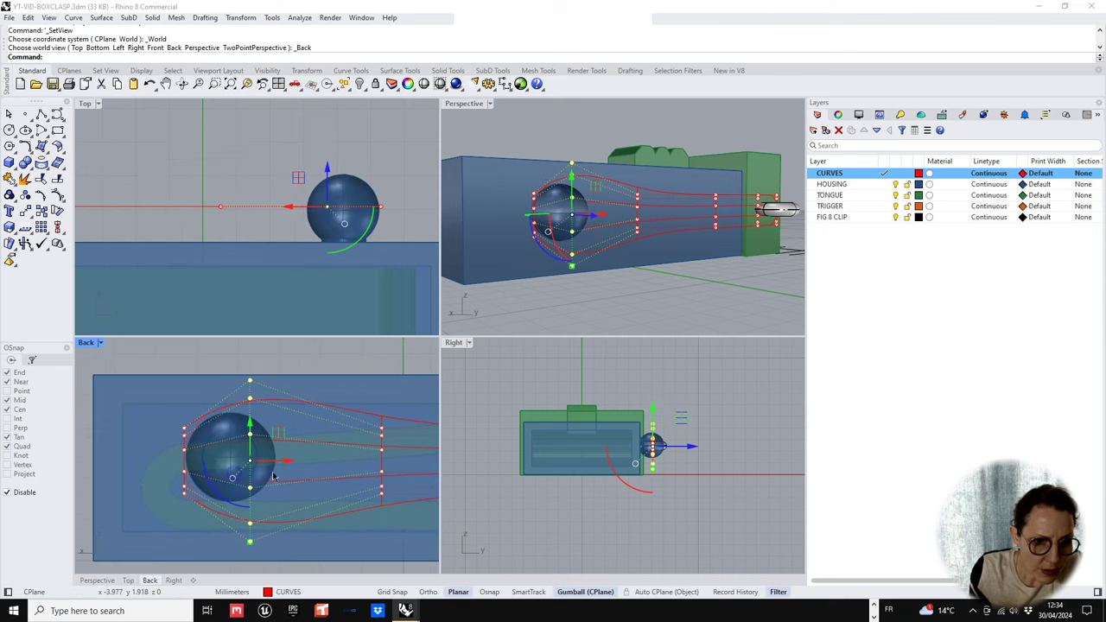
- Shift the selected cage points about 0.18 mm towards the curve's ball end and scale them slightly taller around the ball
left_click_drag(288, 462, 280, 459)
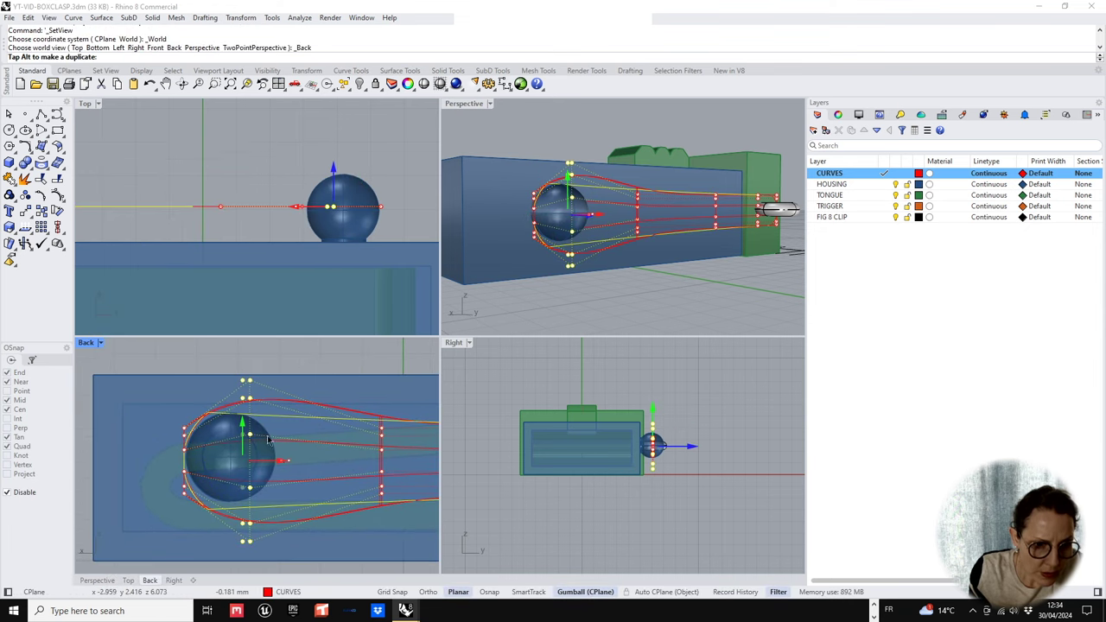
left_click_drag(241, 542, 219, 524)
scroll(233, 531, "down", 3)
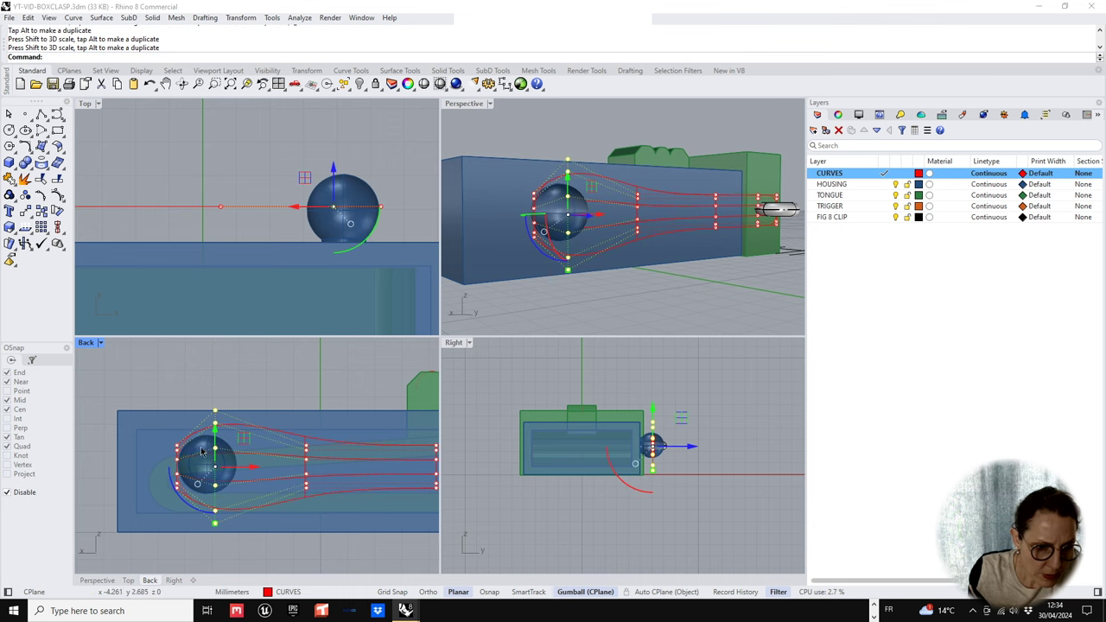
- Scale the cage points between the ball stud and the hinge ring vertically to pinch the clip curve into a narrow waist
left_click(8, 114)
scroll(277, 443, "down", 3)
scroll(343, 471, "up", 3)
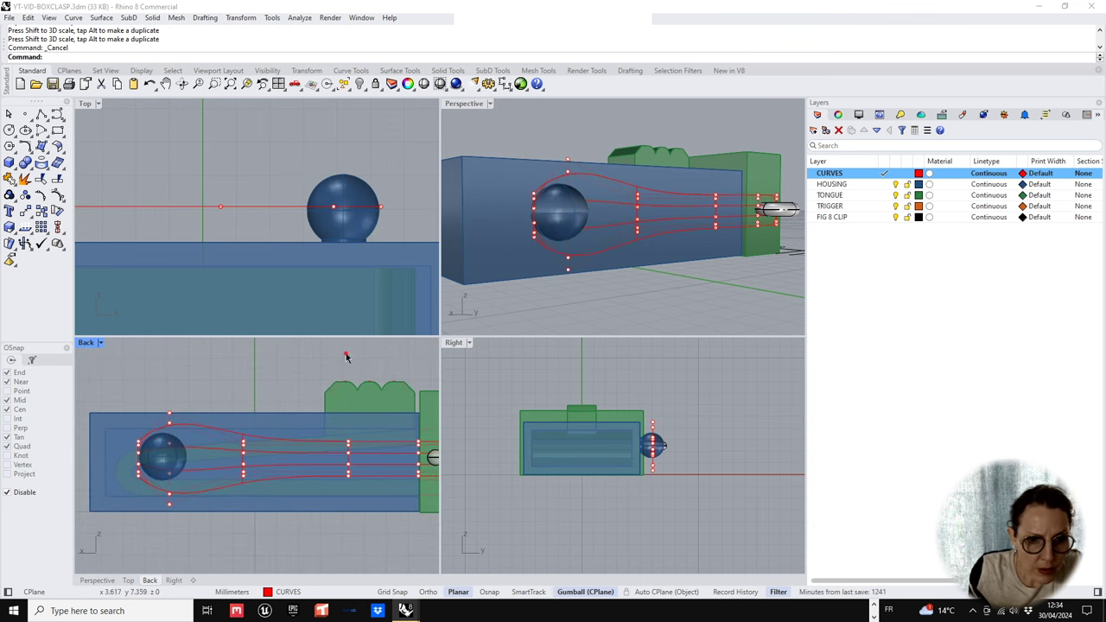
scroll(358, 484, "up", 4)
left_click_drag(364, 500, 353, 446)
scroll(302, 455, "down", 3)
scroll(232, 451, "up", 6)
left_click_drag(221, 385, 233, 458)
scroll(290, 471, "down", 3)
- Delete the control cage, keeping the reshaped clip curve
key("Escape")
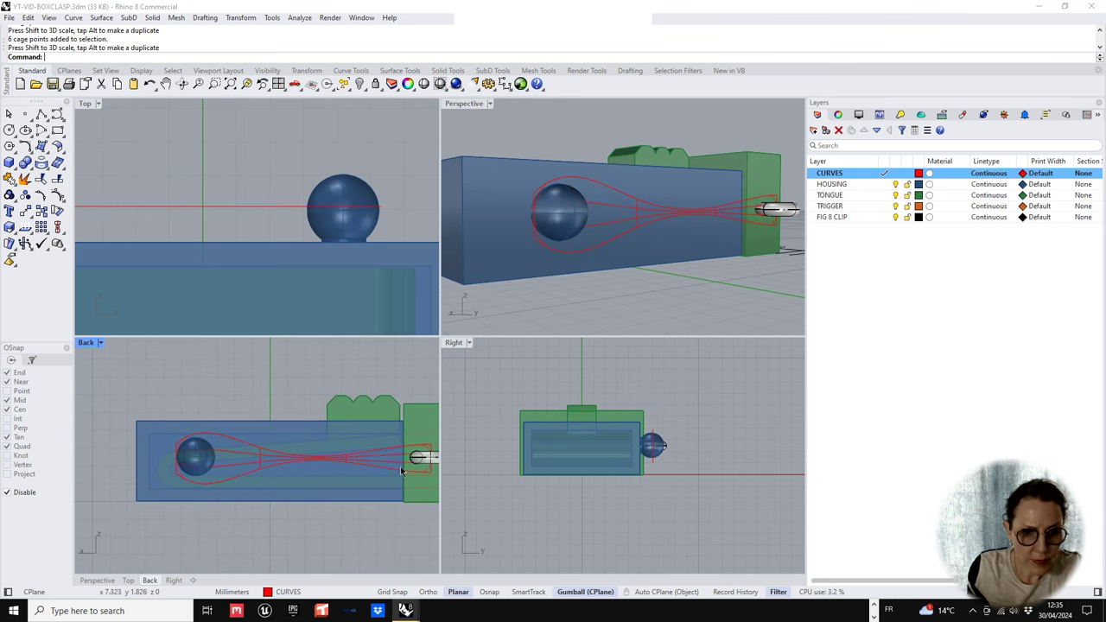
left_click(402, 471)
key("Delete")
scroll(622, 302, "down", 3)
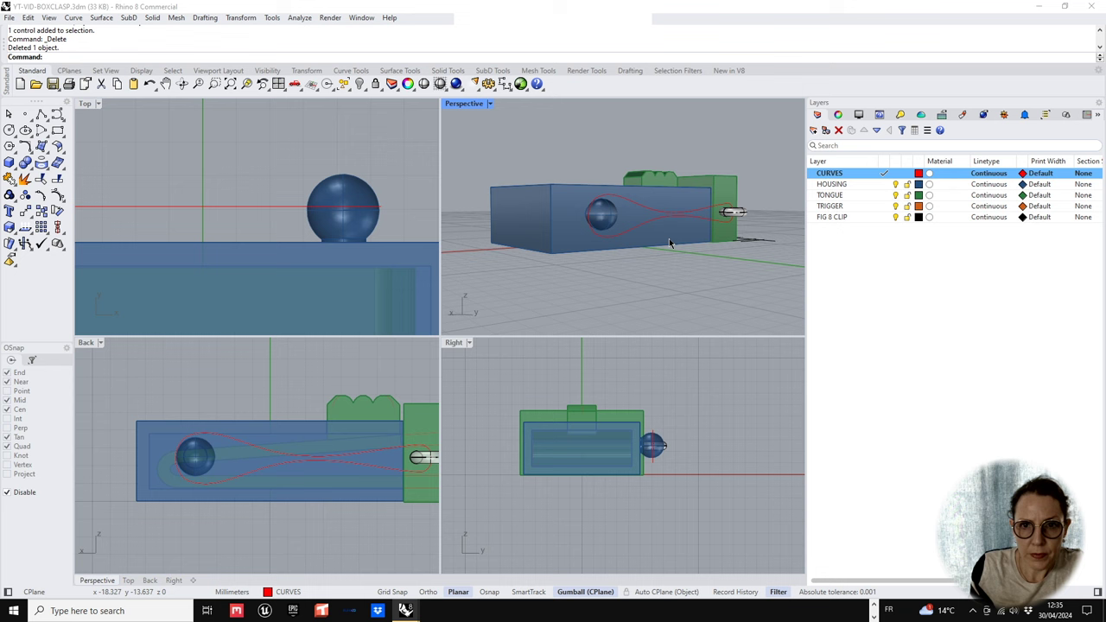
- Select the clip curve's control points around the ball stud and scale them vertically so the loop fits closer to the ball
scroll(611, 238, "up", 5)
left_click(614, 242)
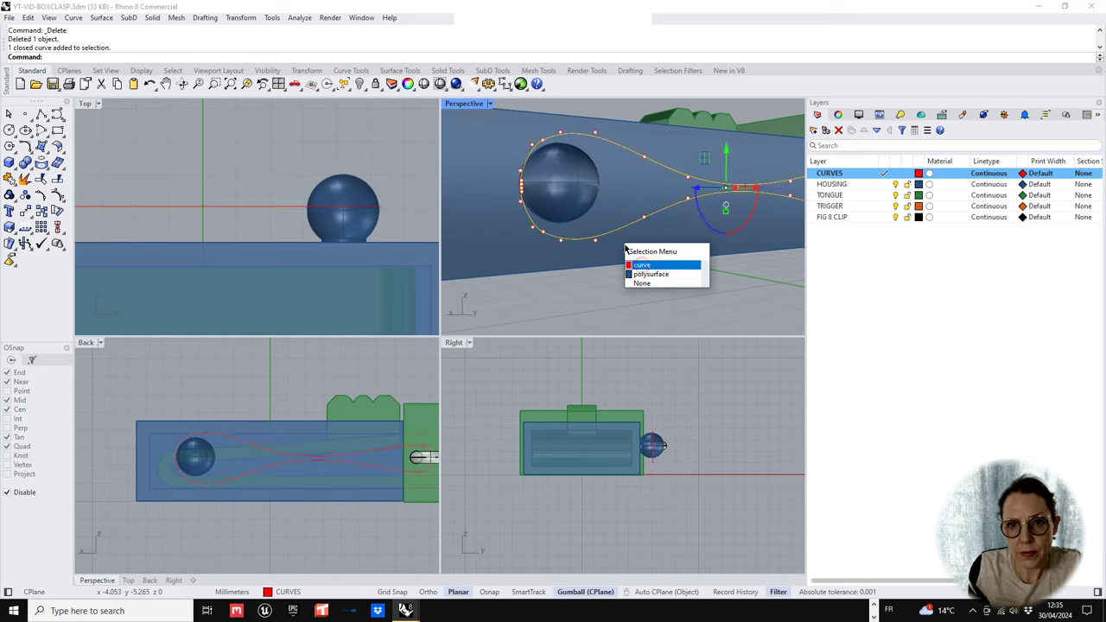
left_click(641, 265)
scroll(623, 260, "down", 3)
scroll(207, 490, "up", 3)
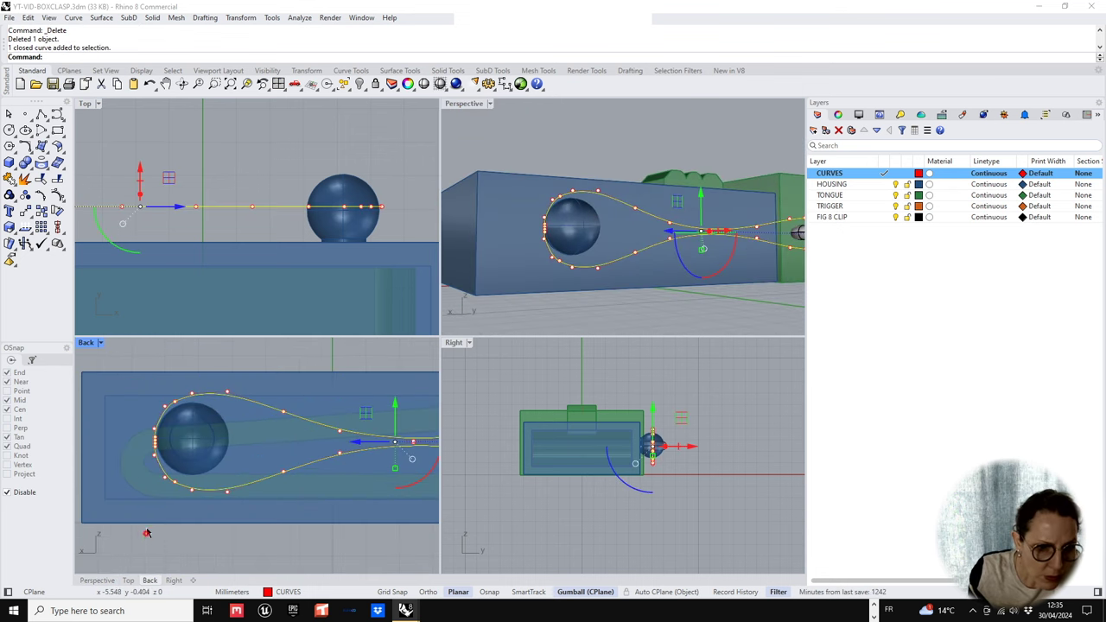
left_click_drag(238, 474, 239, 473)
left_click_drag(232, 418, 160, 388, "shift")
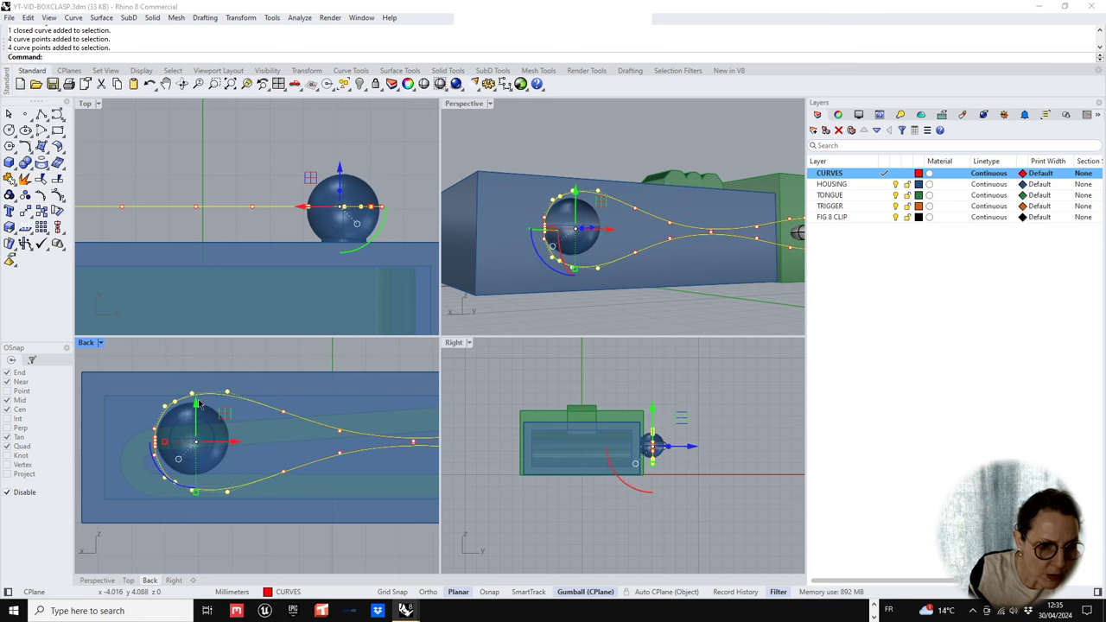
left_click_drag(197, 498, 219, 442)
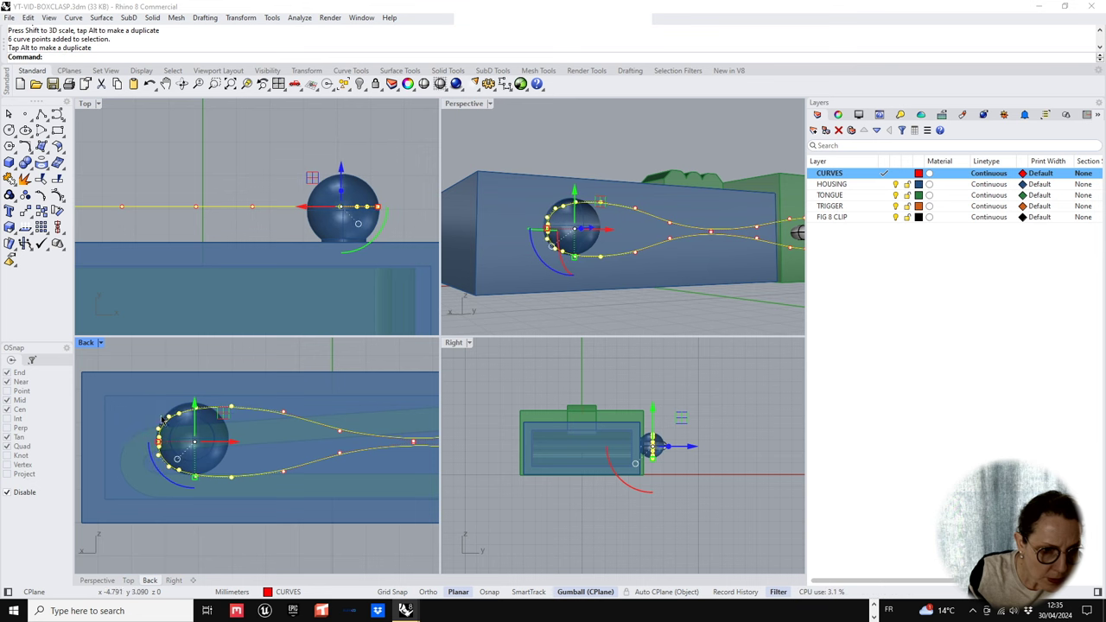
- Scale the control points just past the ball stud slightly taller and nudge the eight points at the curve's ball end
left_click_drag(139, 355, 202, 483, "ctrl")
left_click(168, 347)
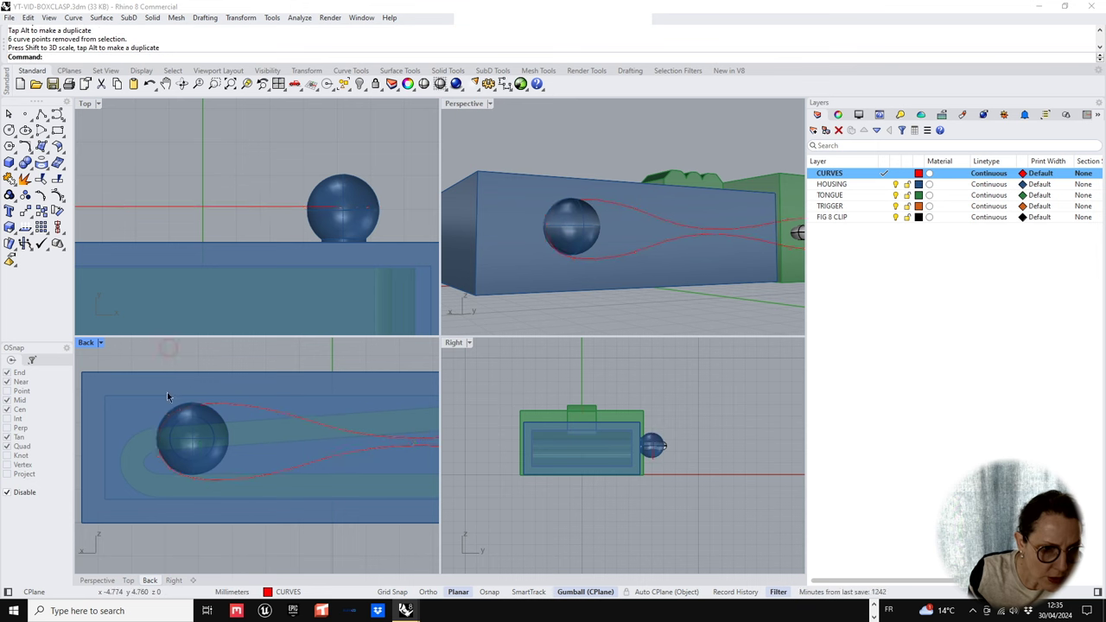
left_click(213, 409)
left_click_drag(129, 352, 199, 446)
left_click(209, 357)
- Move the whole clip curve slightly upward in the Back view to centre it on the ball stud and hinge ring
scroll(223, 388, "down", 2)
left_click(263, 408)
right_click_drag(262, 411, 120, 425)
scroll(384, 436, "up", 2)
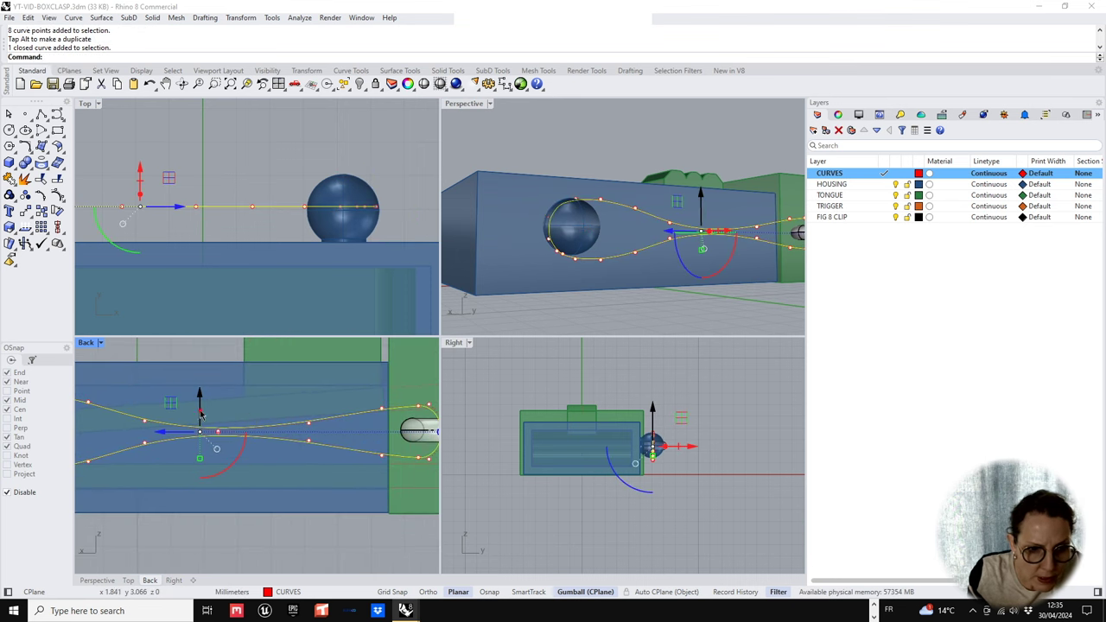
left_click_drag(200, 412, 205, 408)
scroll(210, 409, "down", 4)
mouse_move(278, 443)
right_mouse_down()
mouse_move(369, 456)
mouse_move(263, 452)
right_mouse_up()
scroll(166, 425, "up", 2)
scroll(195, 440, "down", 4)
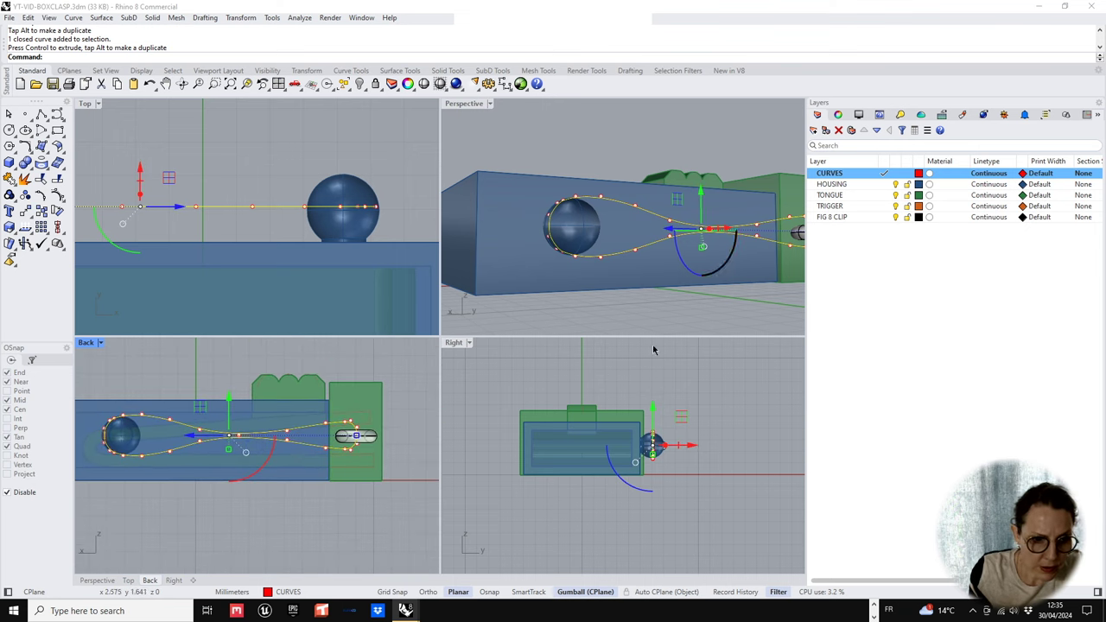
- Select the clip curve and make FIG 8 CLIP the current layer
left_click(653, 312)
scroll(665, 261, "down", 6)
mouse_move(664, 262)
right_mouse_down()
mouse_move(632, 296)
mouse_move(654, 249)
right_mouse_up()
scroll(654, 272, "up", 4)
left_click(654, 249)
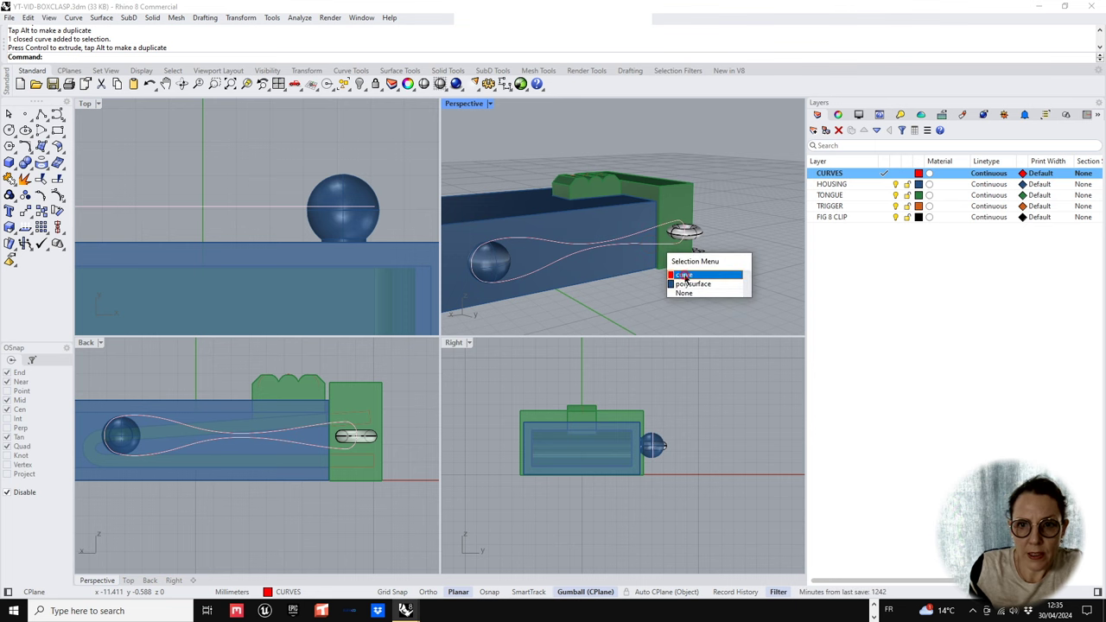
left_click(685, 276)
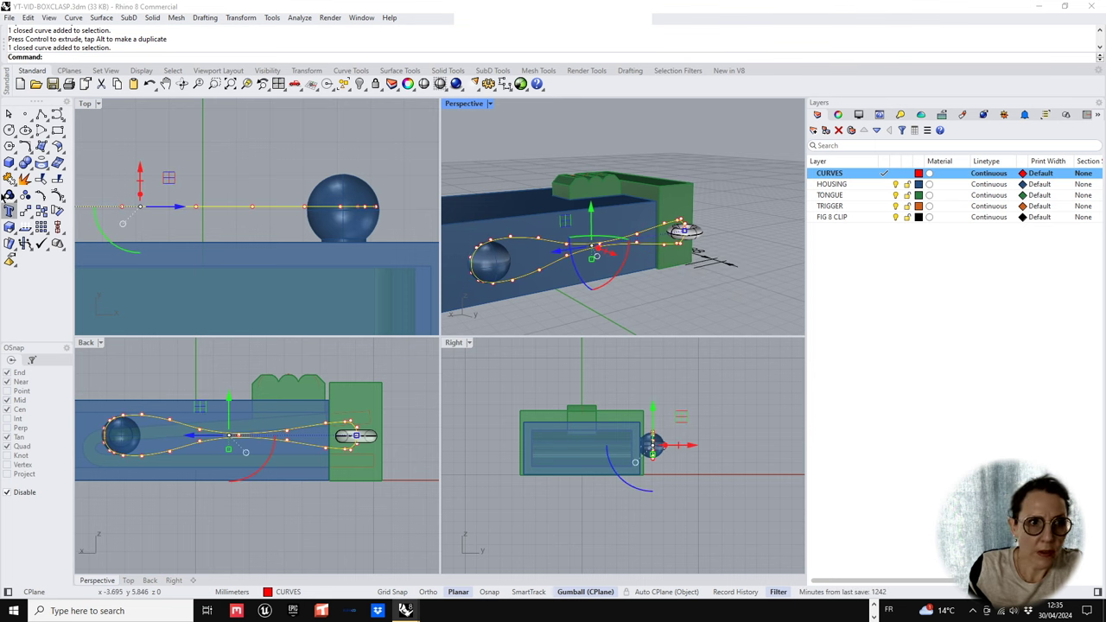
left_click(894, 218)
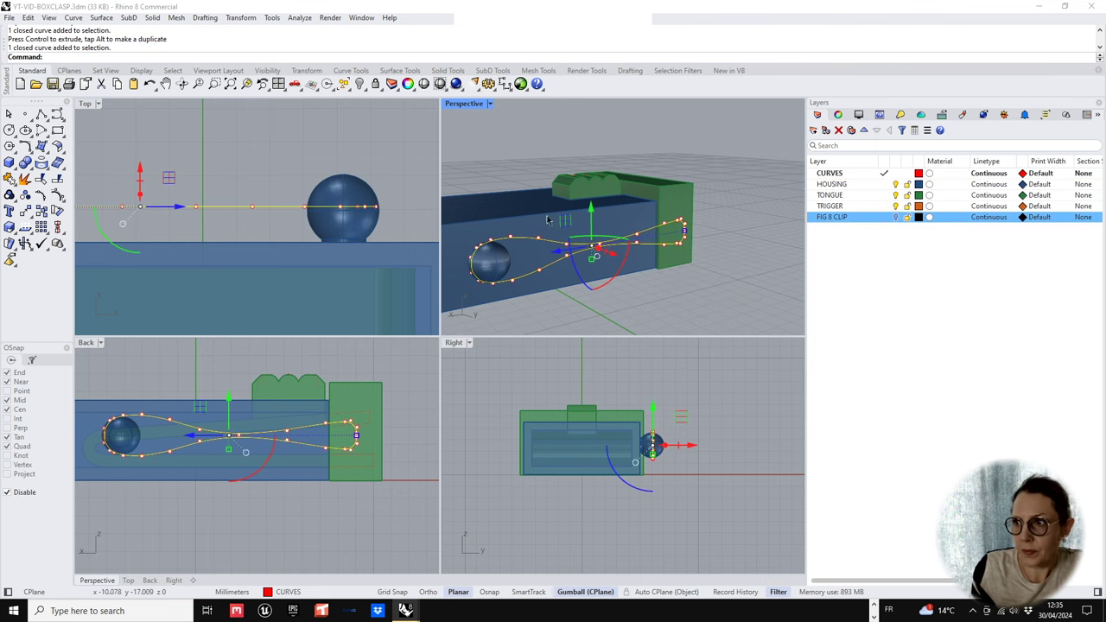
left_click(884, 217)
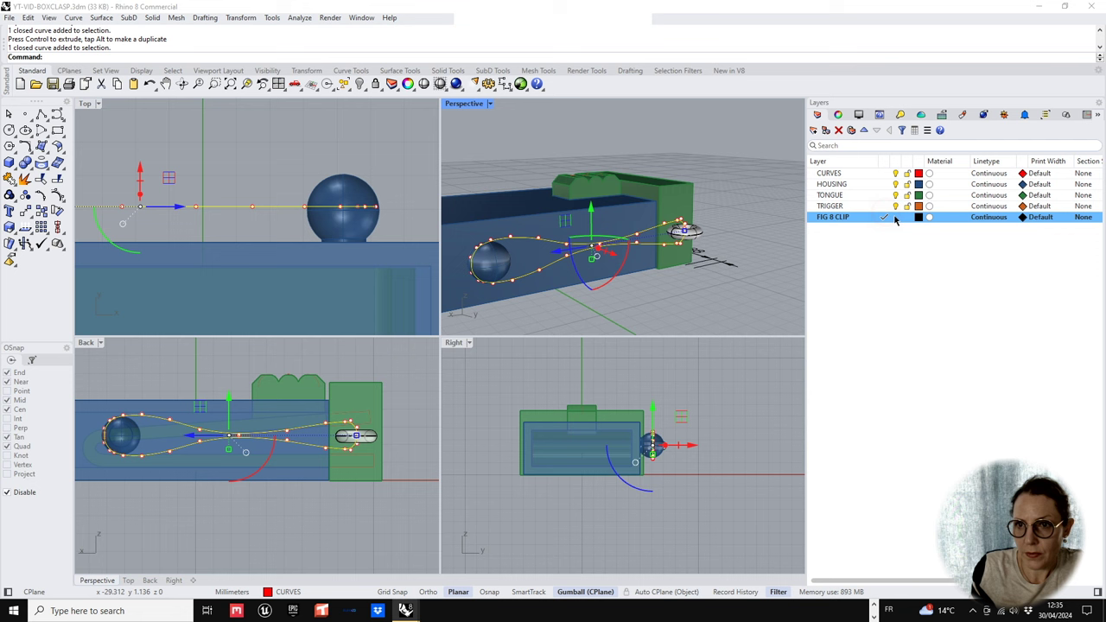
- Try a pipe with a 0.65 mm radius along the clip curve and undo it
left_click(16, 169)
left_click(42, 216)
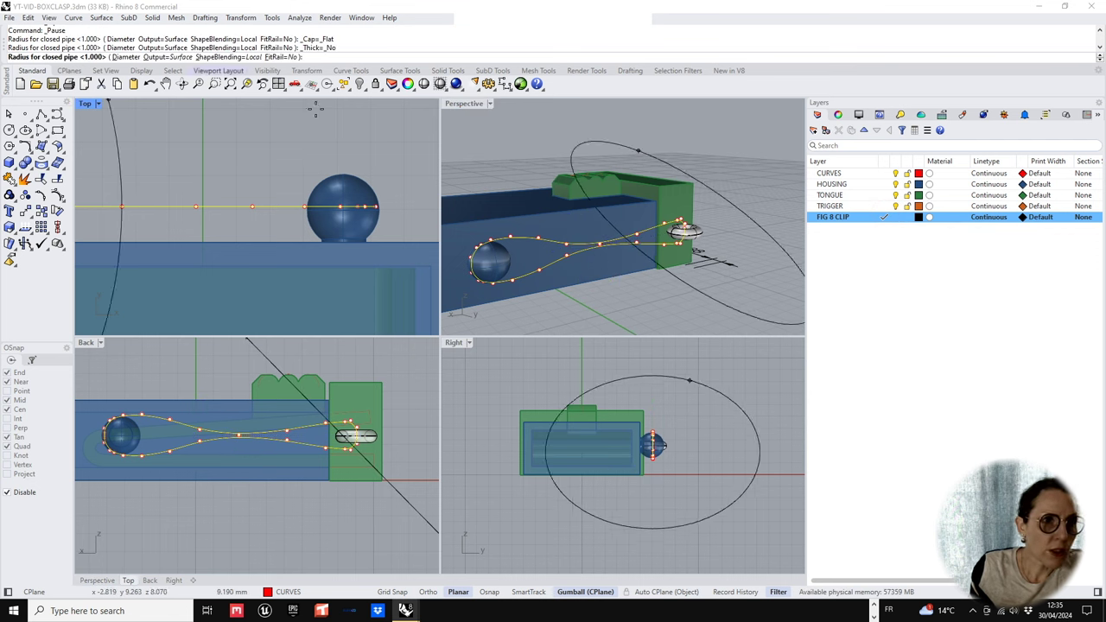
type("0")
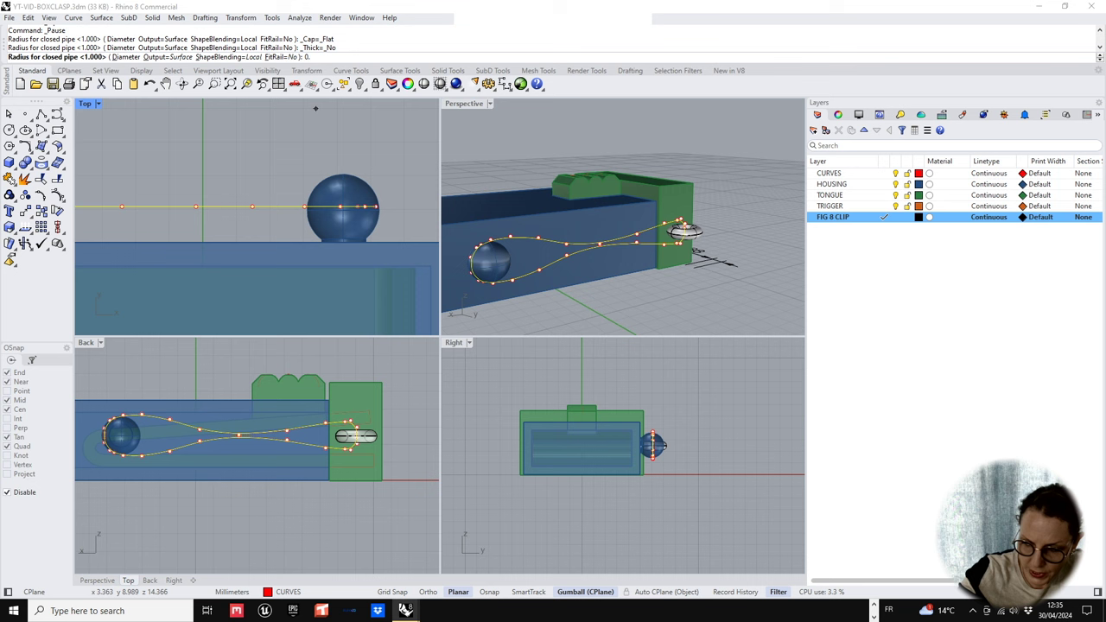
type(".65")
key("Return")
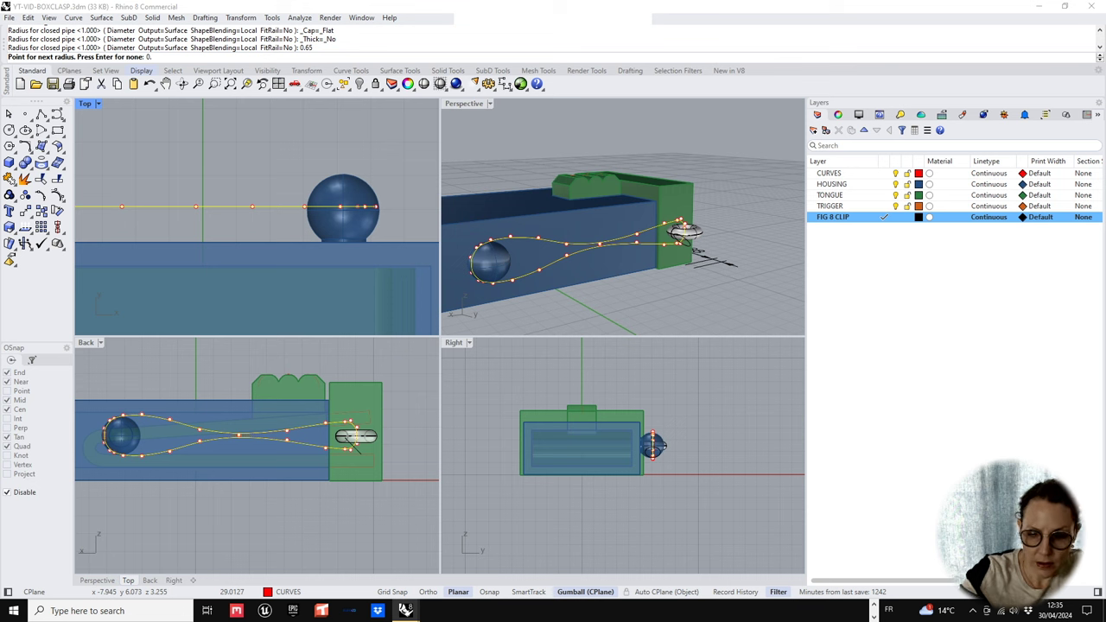
type("0.65")
key("Return")
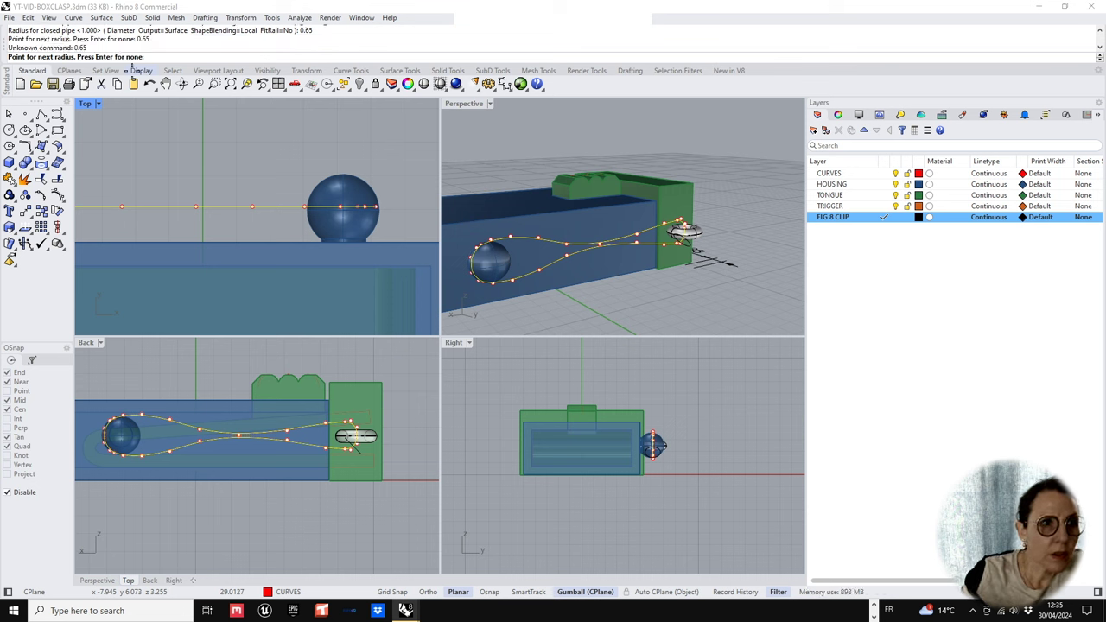
key("Return")
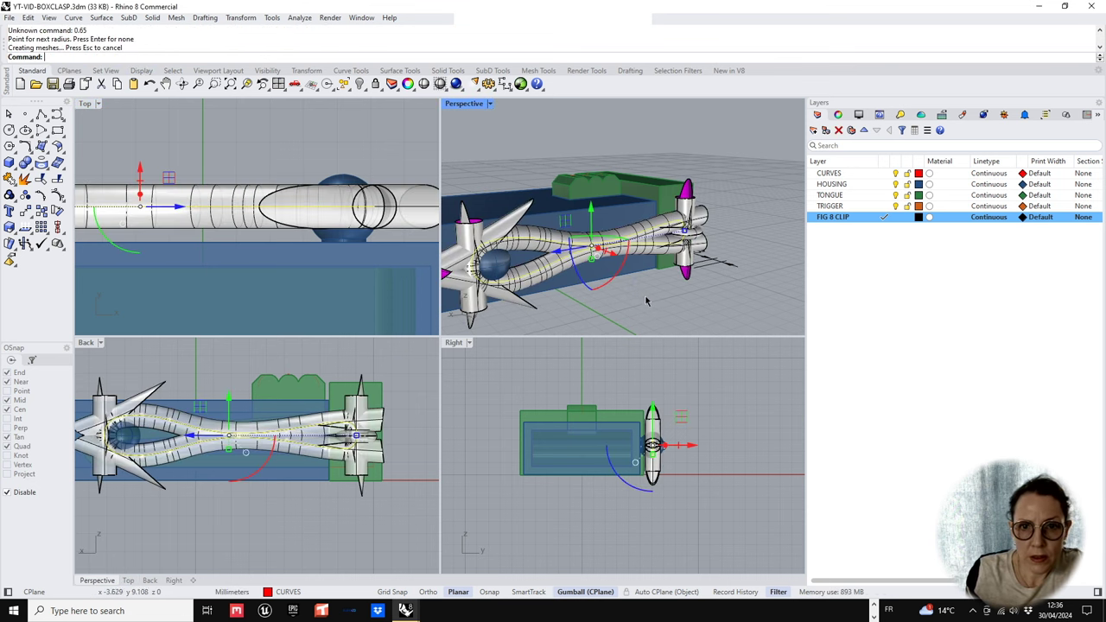
key("ctrl+z")
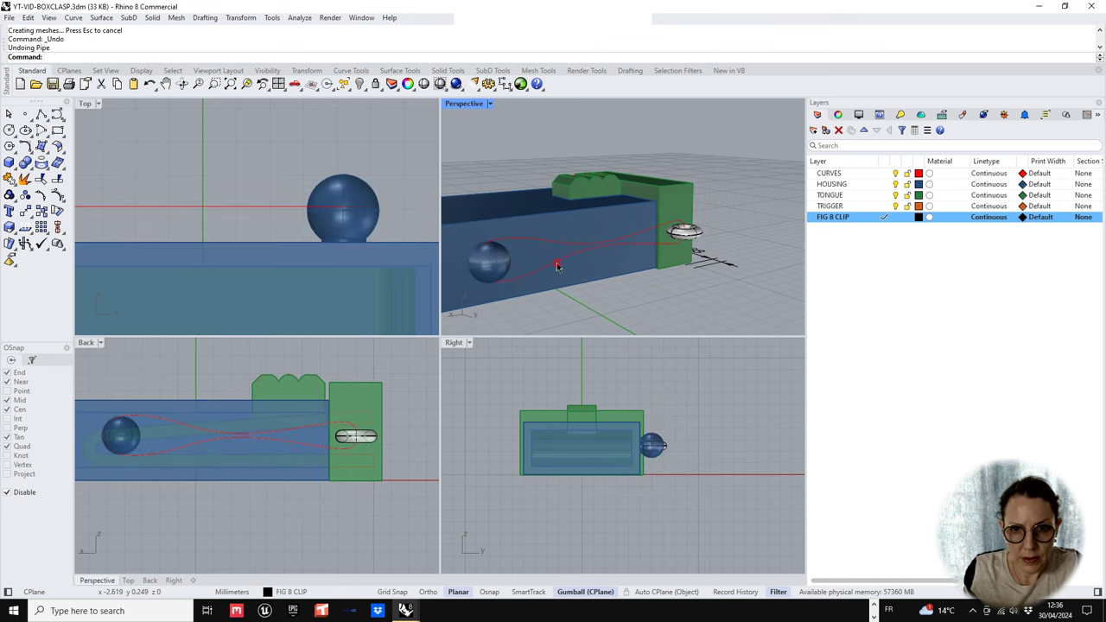
- Rebuild the clip curve with 15 points at degree 3, deleting the input curve
left_click(557, 267)
left_click(26, 162)
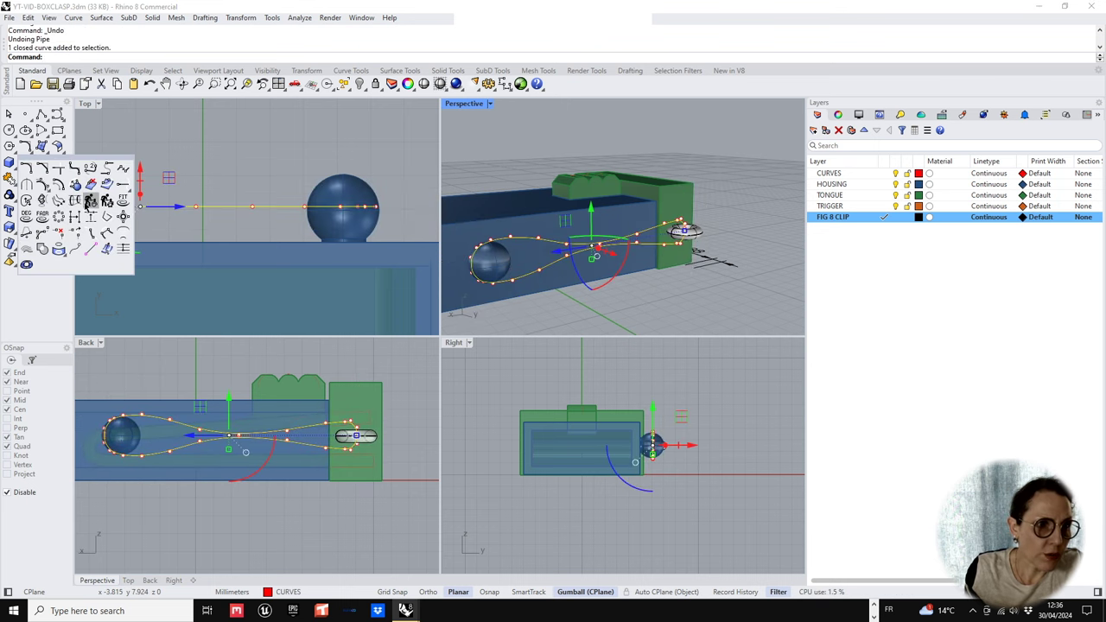
double_click(403, 256)
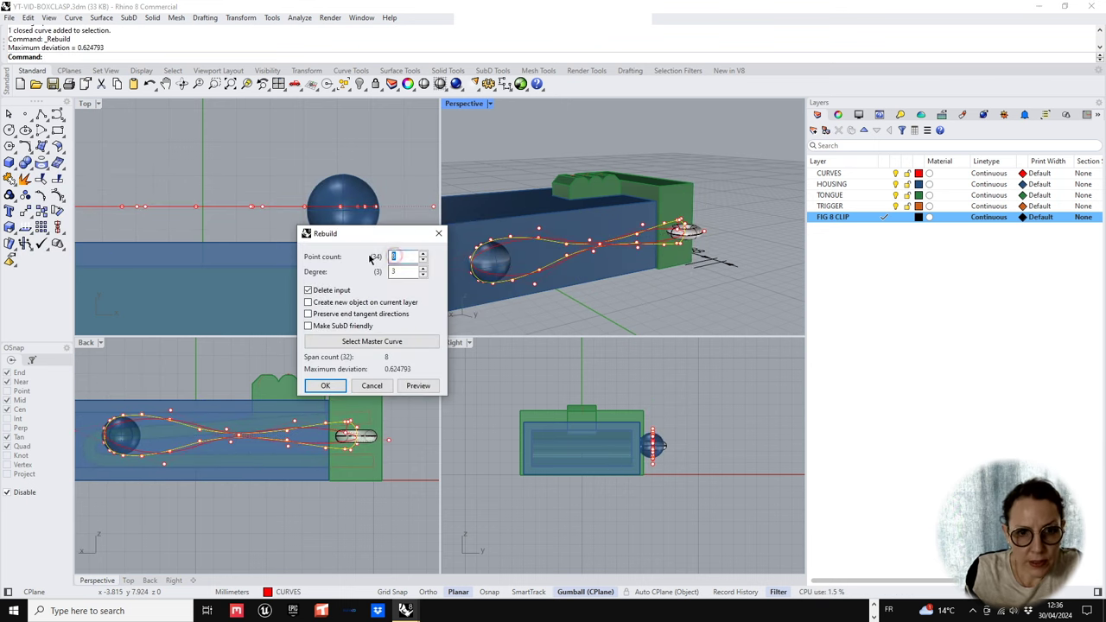
left_click(406, 274)
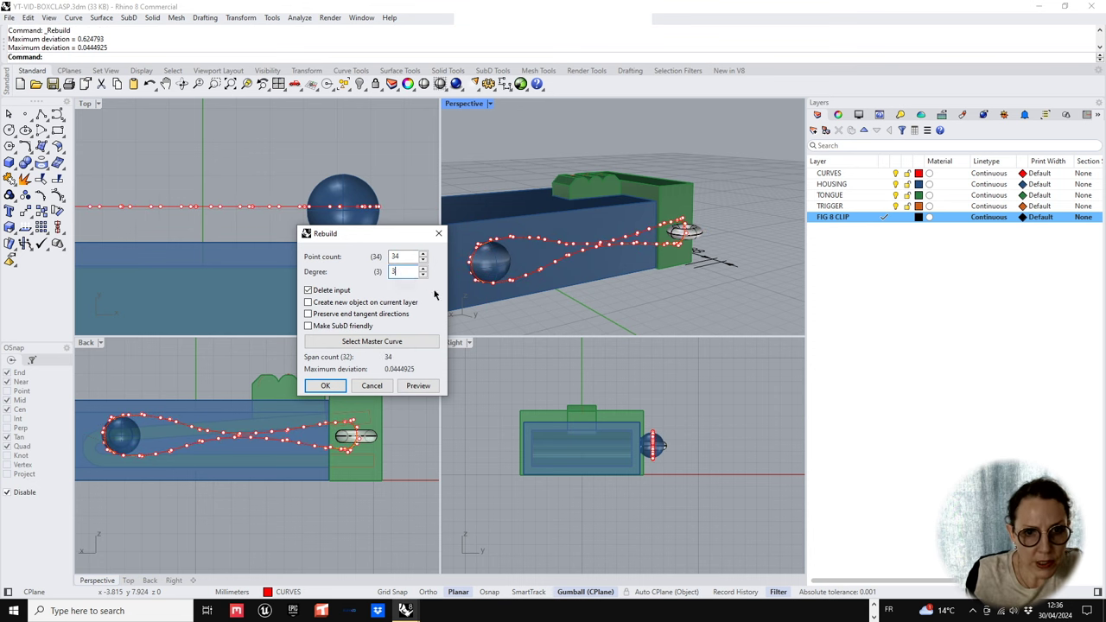
left_click_drag(405, 255, 368, 258)
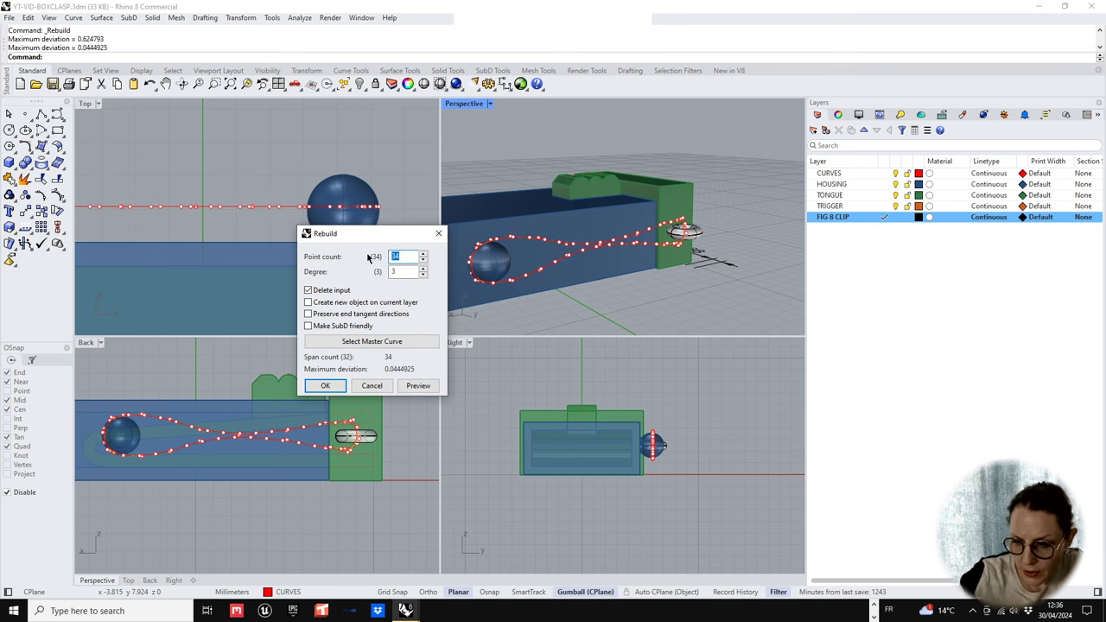
left_click(394, 273)
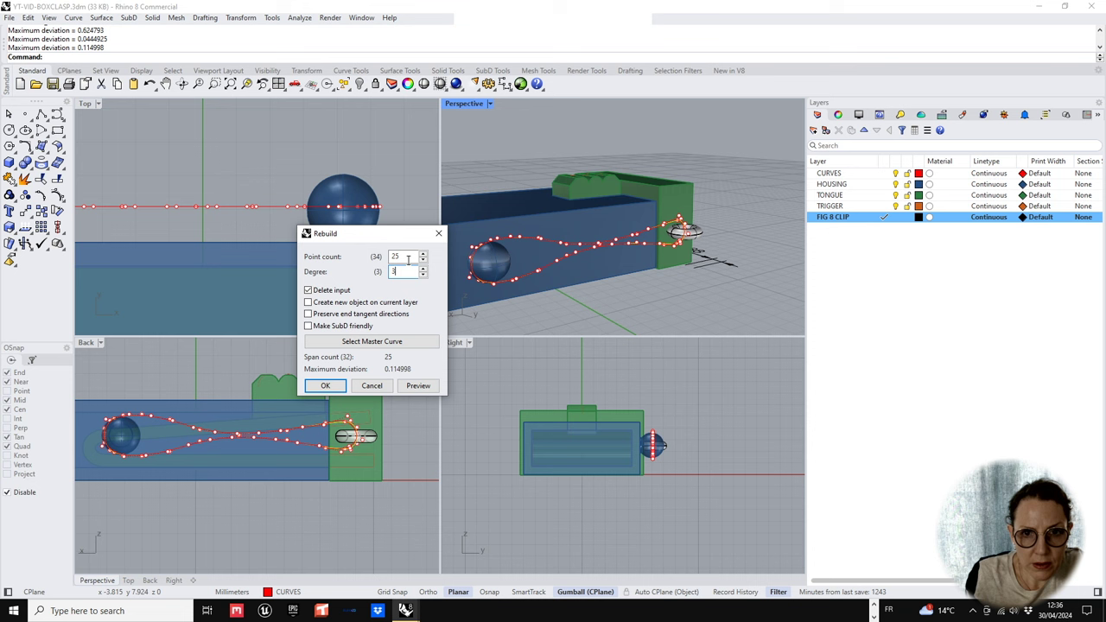
left_click_drag(408, 257, 349, 255)
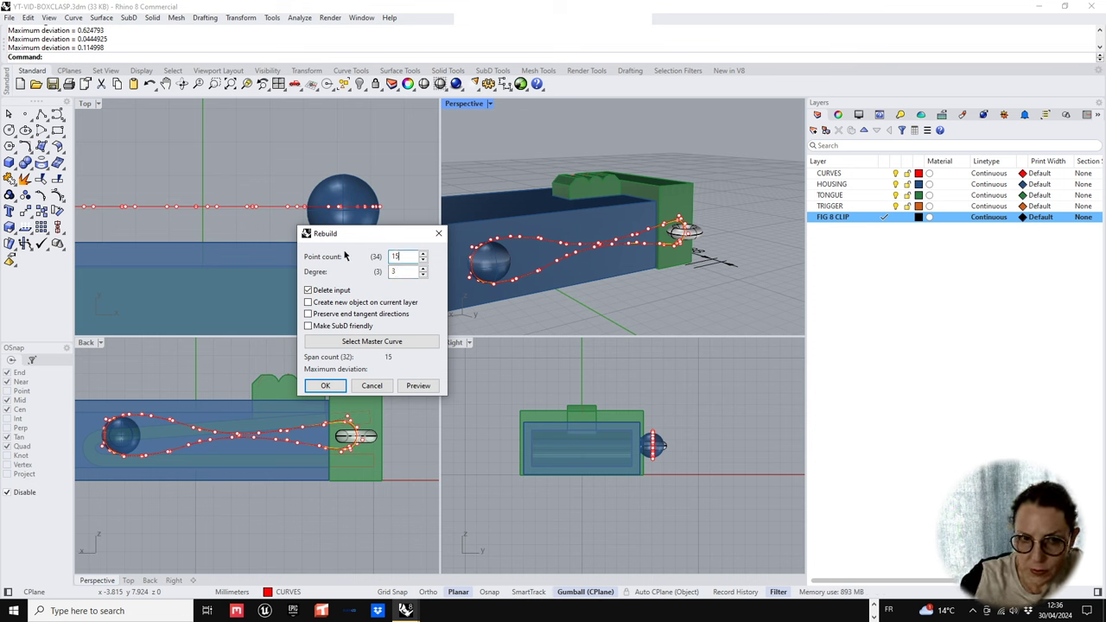
type("15")
left_click(407, 274)
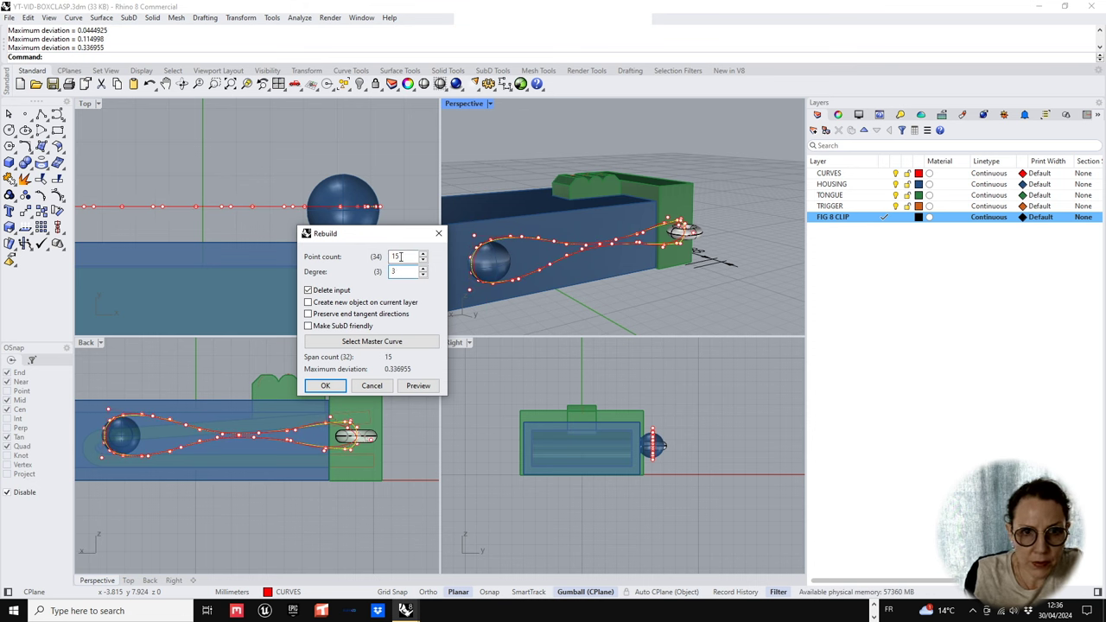
left_click(325, 386)
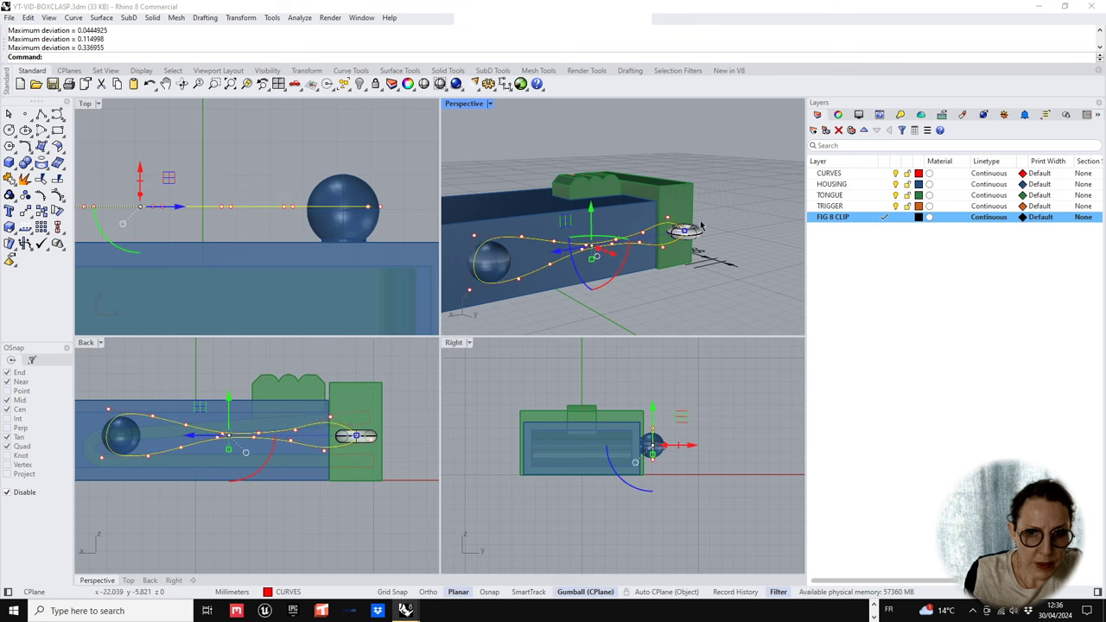
- Pipe the rebuilt clip curve with a 0.6 mm radius and inspect how the pipe meets the hinge ring
left_click(13, 166)
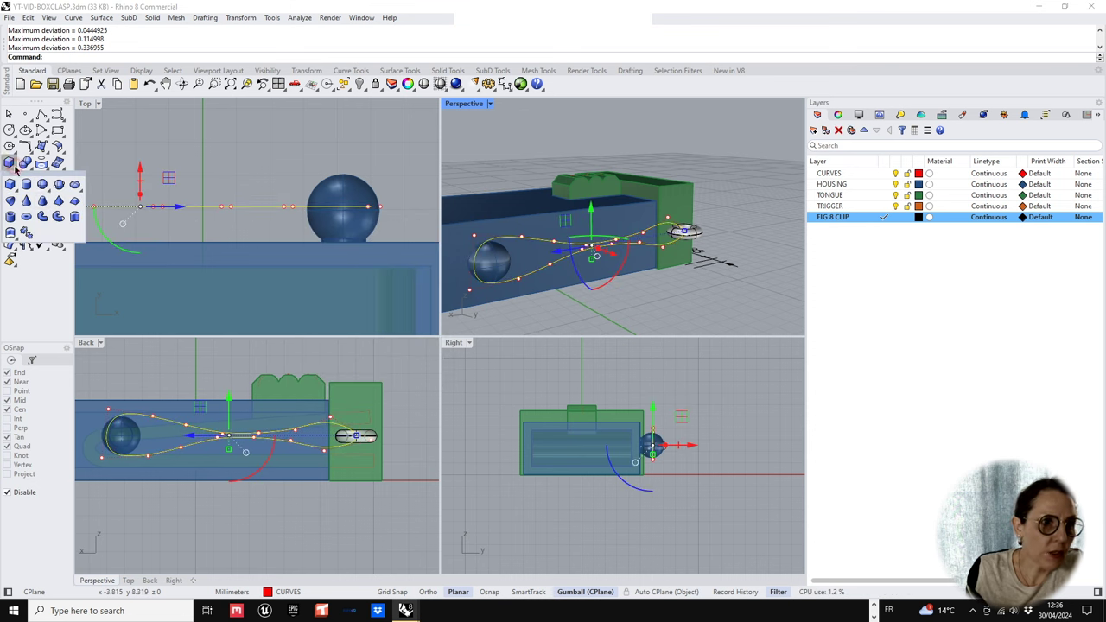
left_click(40, 215)
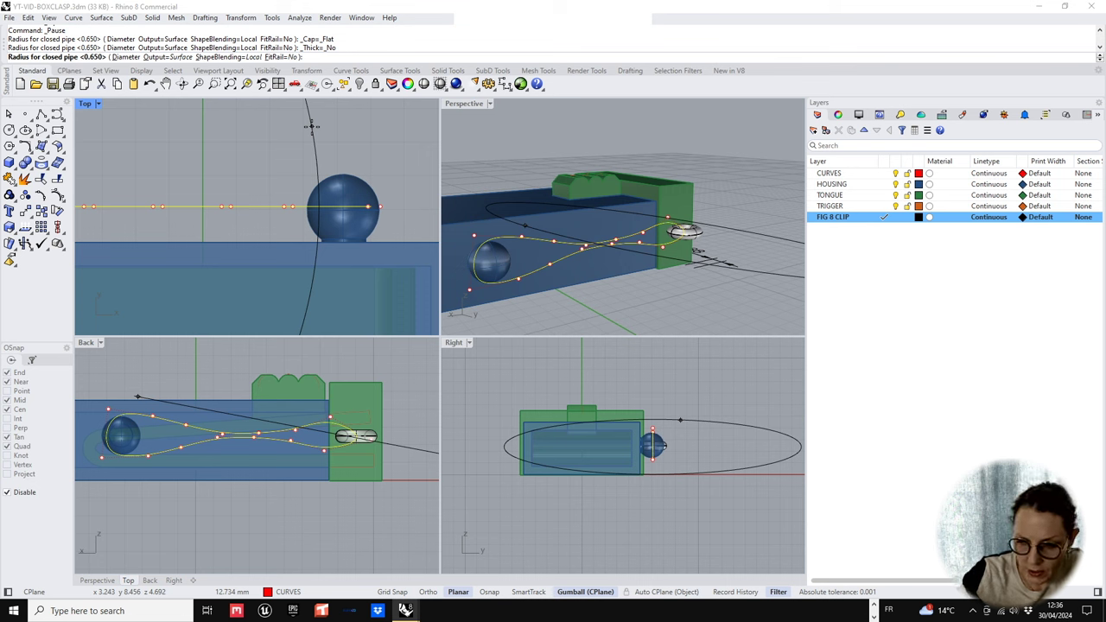
type("0")
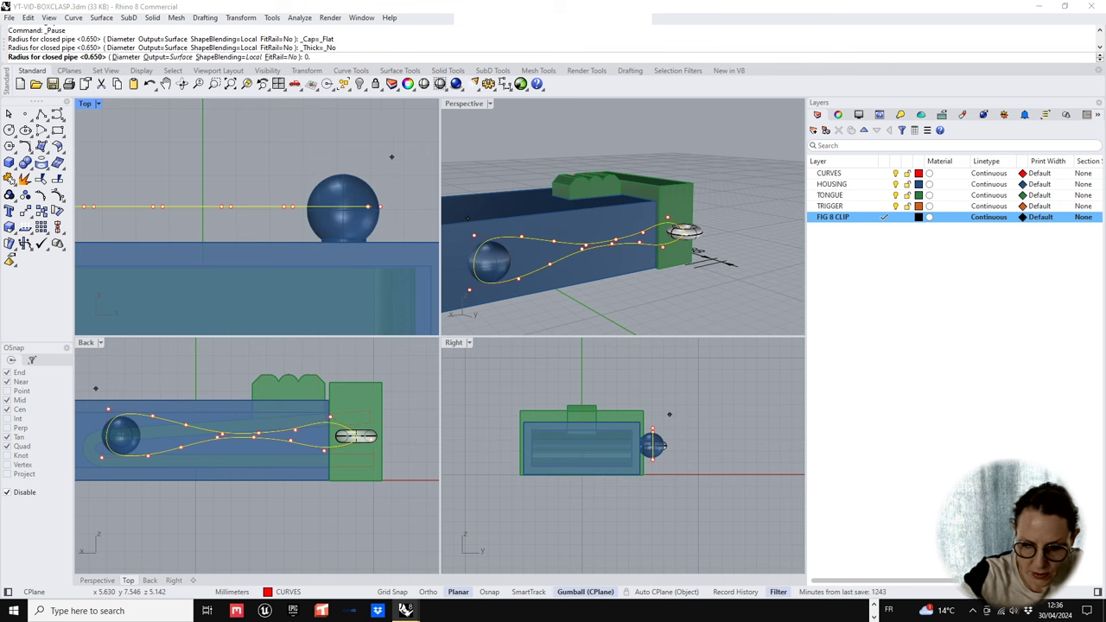
type(".6")
key("Return")
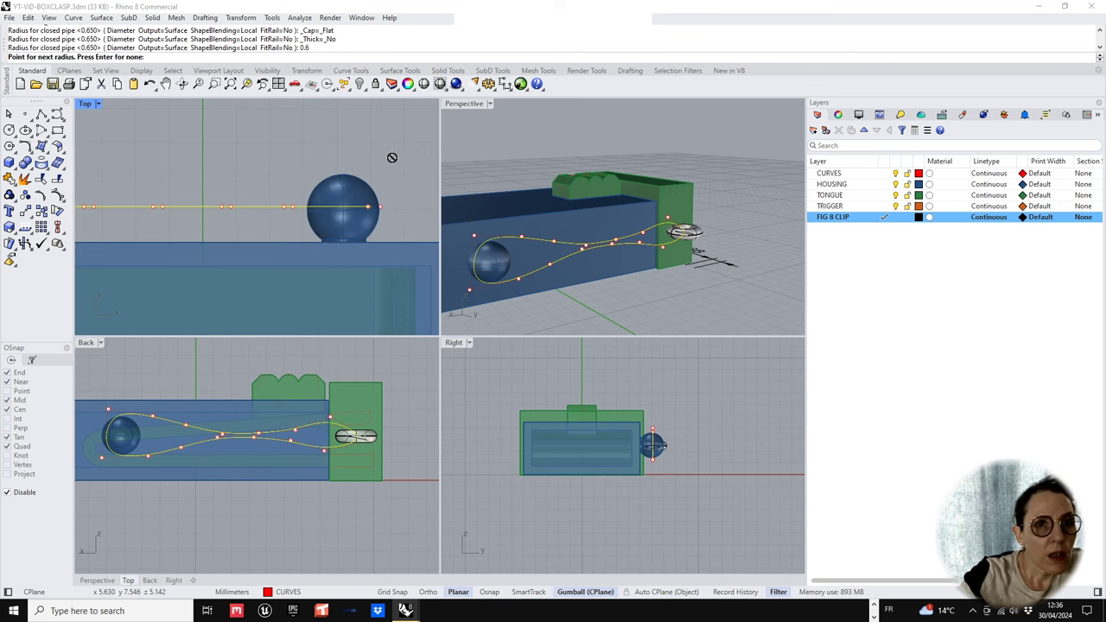
key("Return")
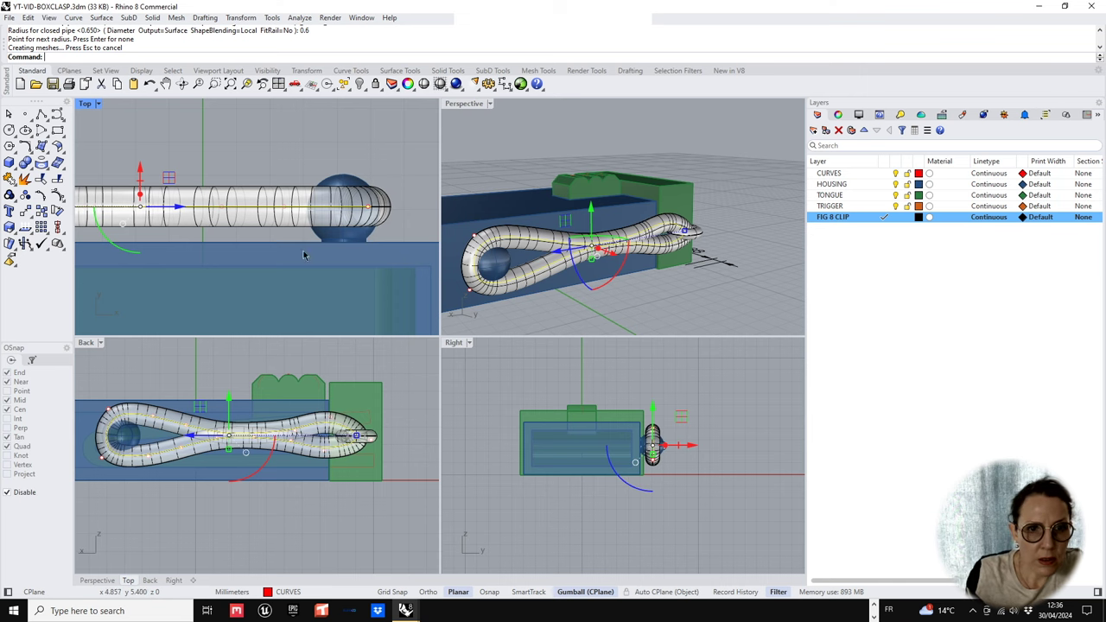
scroll(303, 255, "up", 5)
scroll(711, 242, "up", 5)
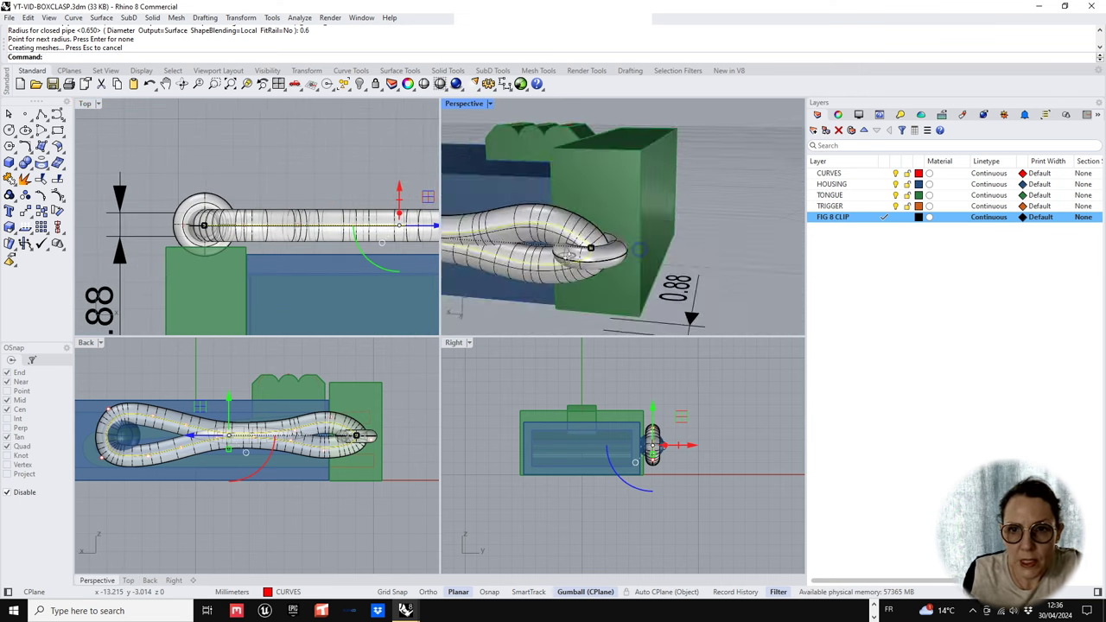
scroll(640, 250, "up", 5)
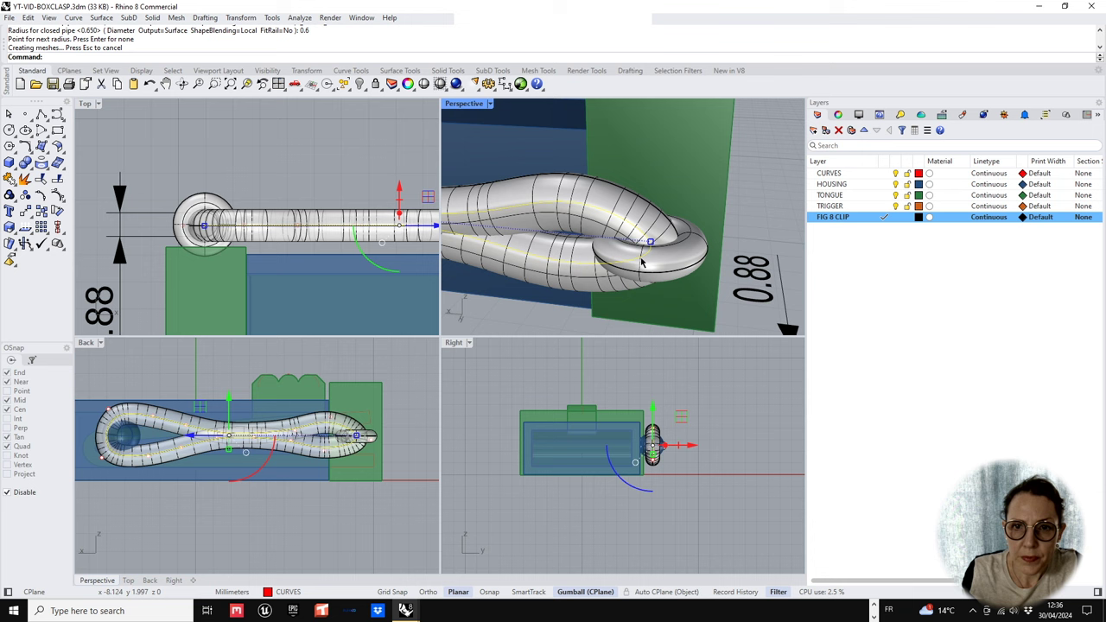
- Undo the last pipe and shift the clip curve's two control points beside the hinge ring outward to reshape the loop's end
key("ctrl+z")
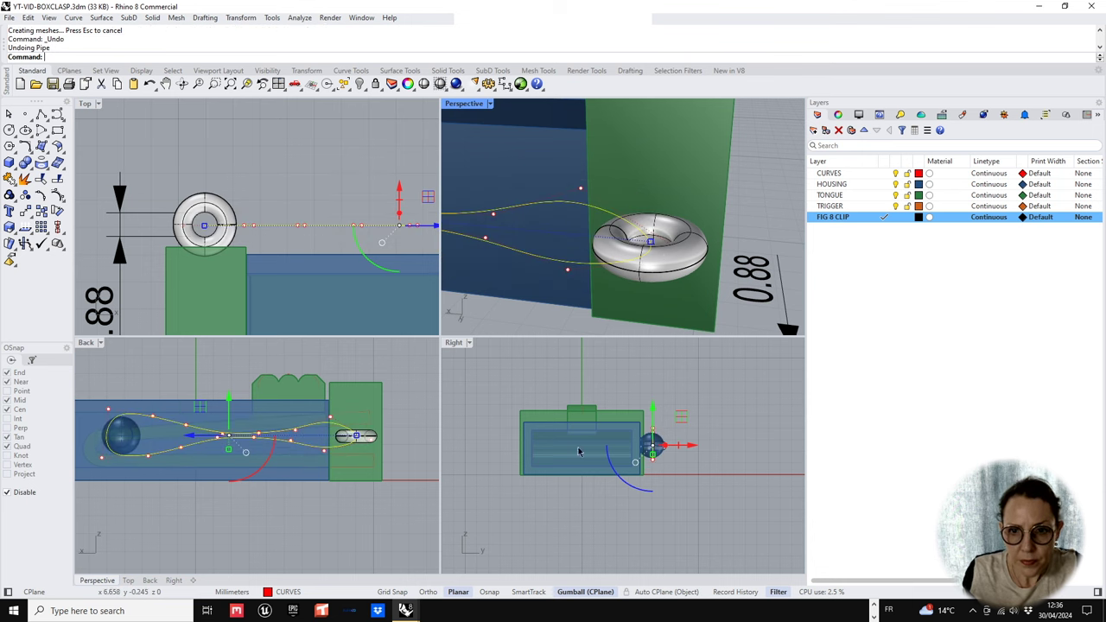
scroll(336, 451, "up", 3)
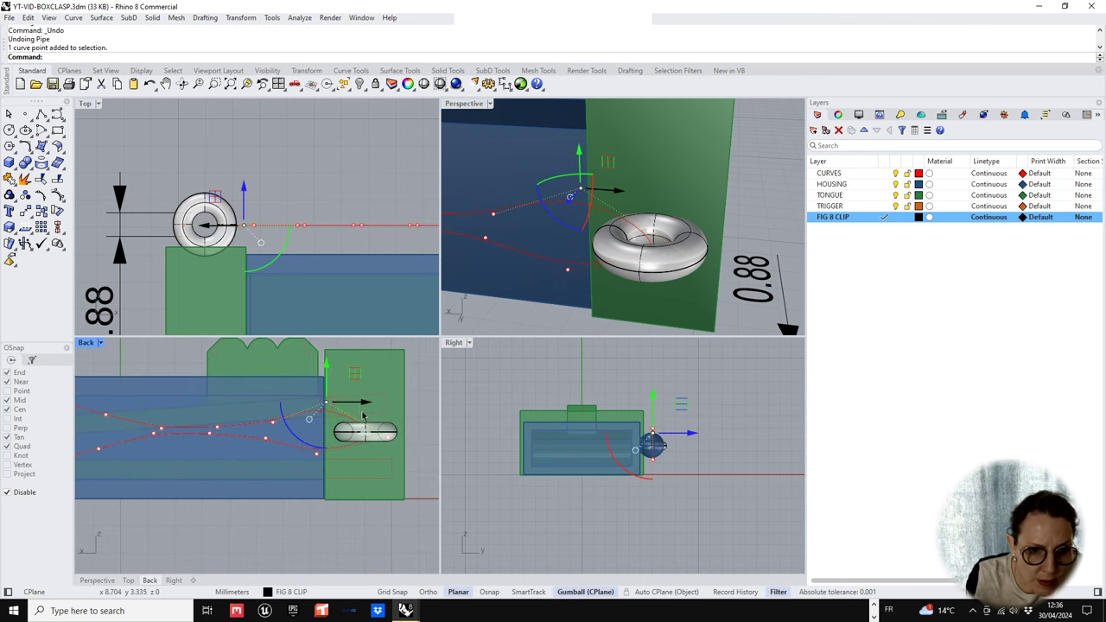
left_click(355, 402)
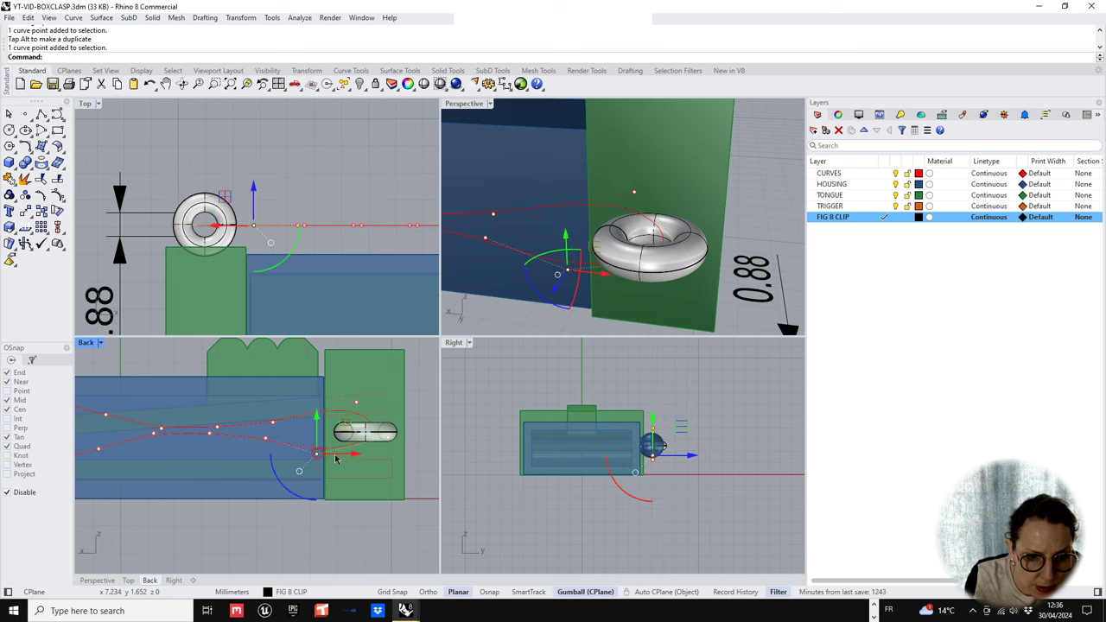
left_click(343, 452)
left_click_drag(375, 465, 343, 433)
left_click(388, 438)
left_click(343, 455)
key("Escape")
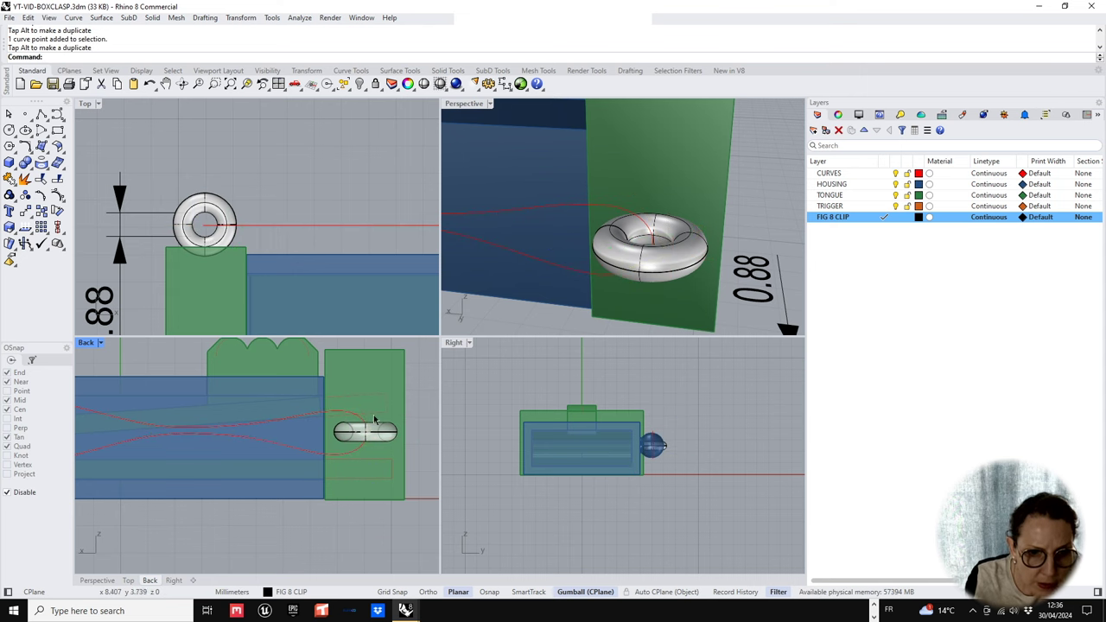
- Pipe the adjusted clip curve with a 0.5 mm radius and inspect its fit at the hinge ring
right_click_drag(603, 277, 622, 269)
left_click(624, 269)
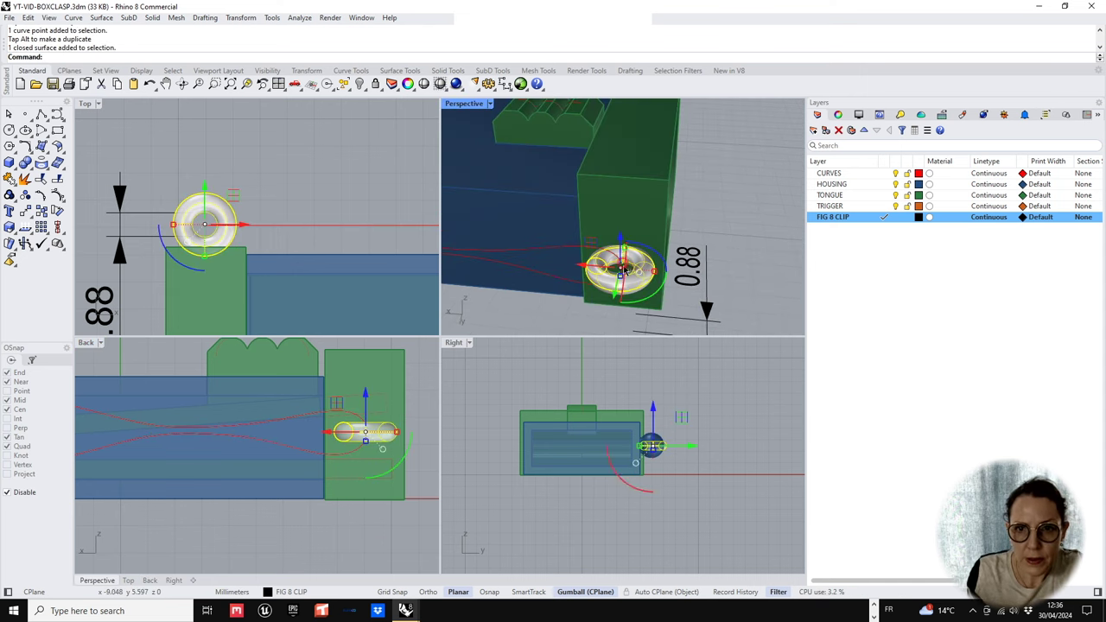
left_click(570, 250)
left_click(11, 164)
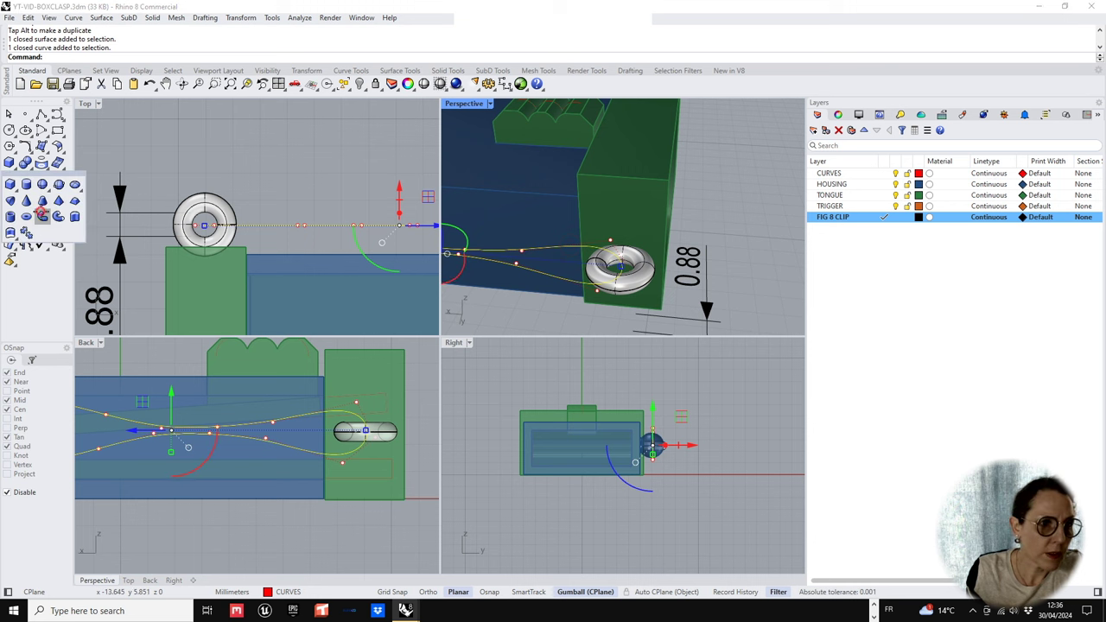
left_click(41, 216)
type("0.")
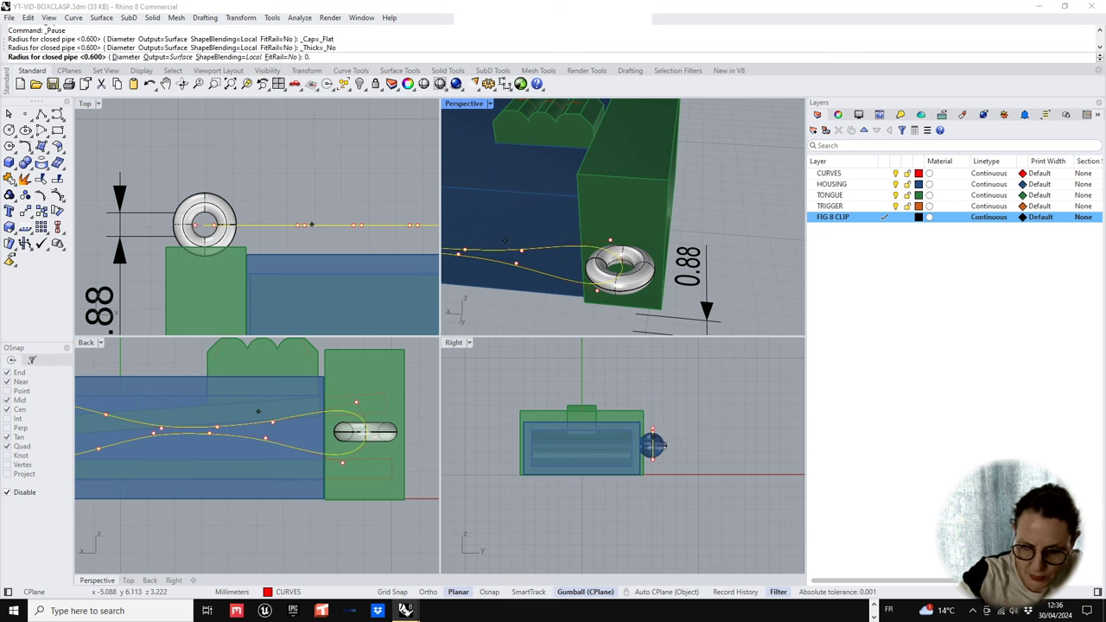
type("5")
key("Return")
key("Return")
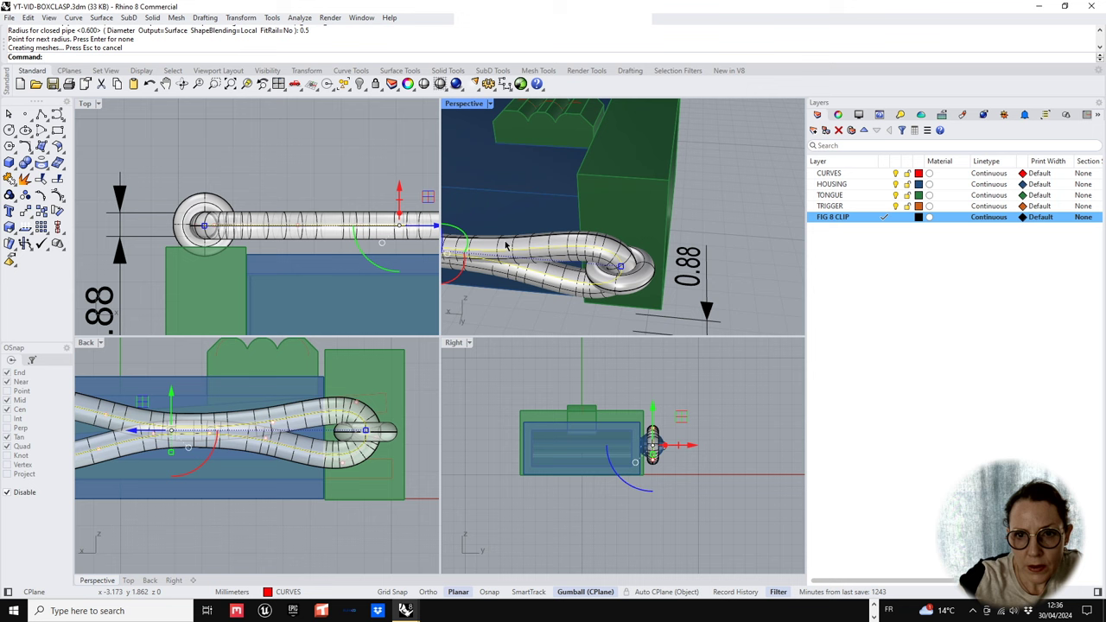
left_click(730, 298)
right_click_drag(653, 298, 664, 286)
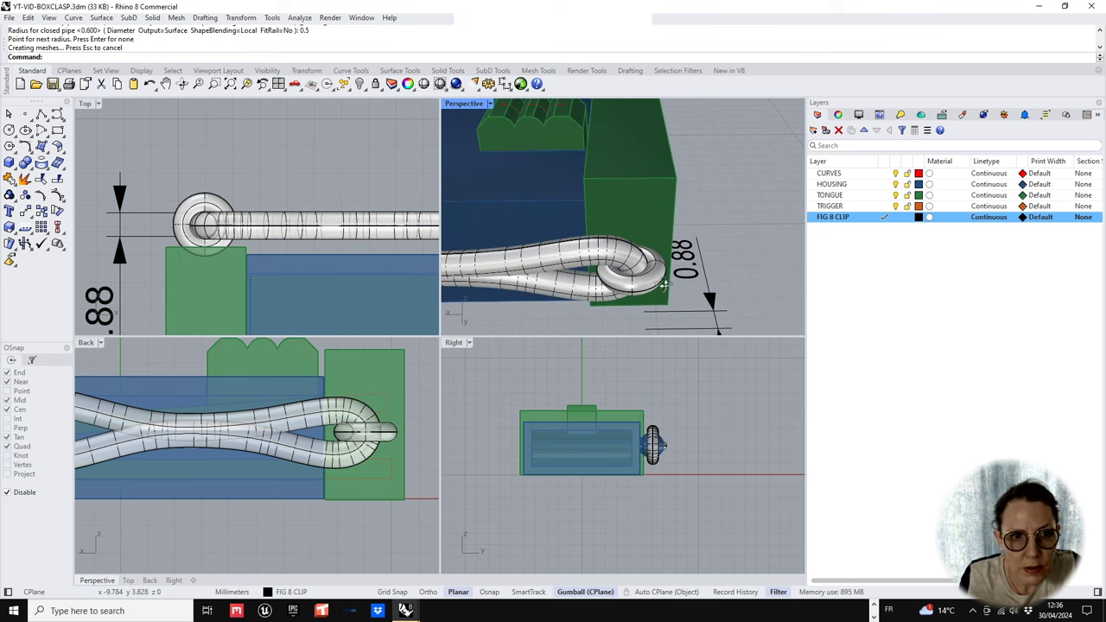
- Delete the 0.5 mm radius pipe from the clip curve
left_click(154, 240)
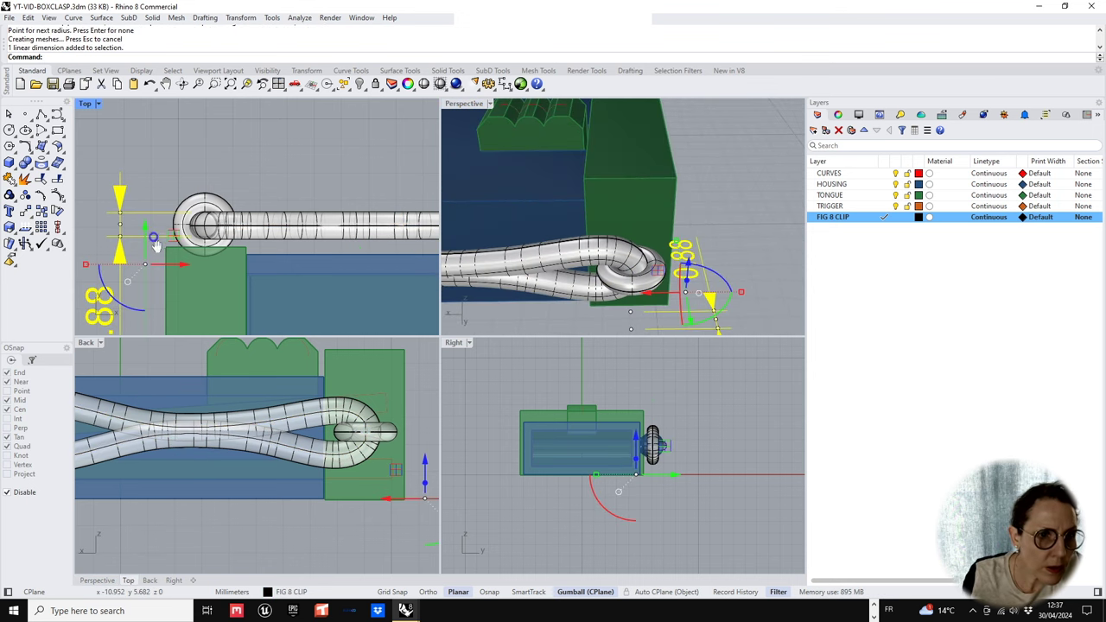
left_click(245, 230)
right_click_drag(762, 275, 660, 259)
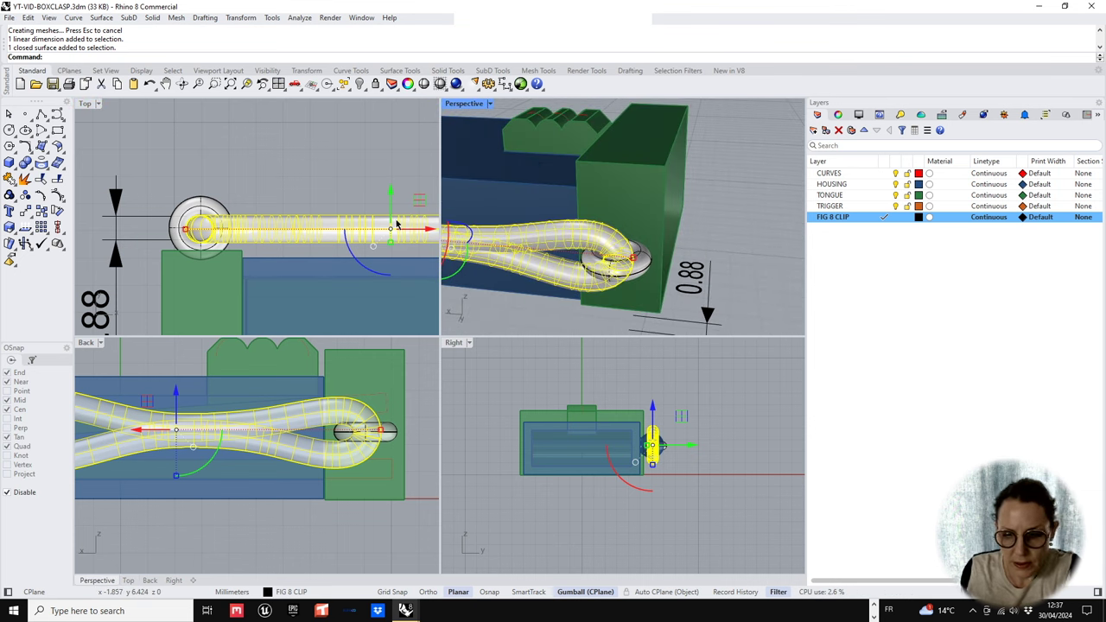
key("Delete")
- Try a pipe with a 0.55 mm diameter along the clip curve and undo it
key("Return")
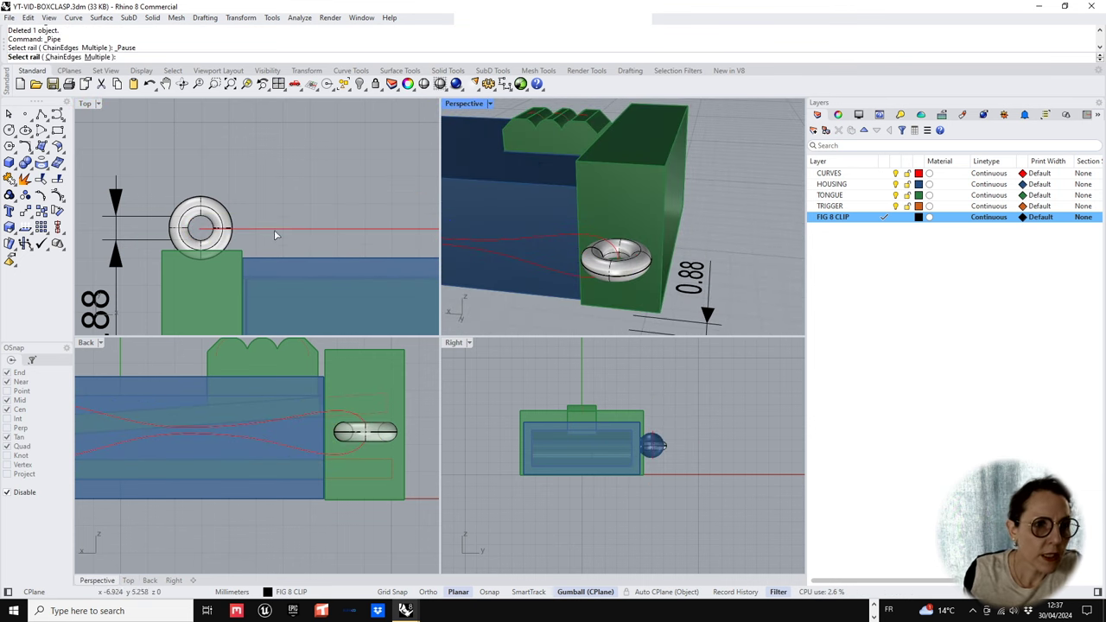
left_click(275, 234)
left_click(113, 57)
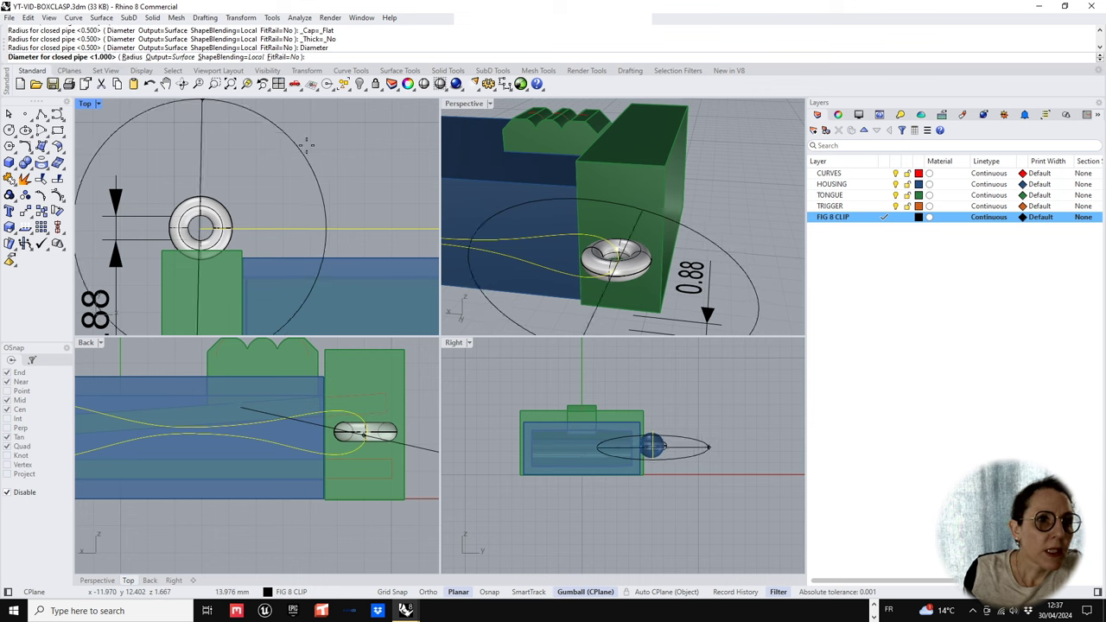
type("0.55")
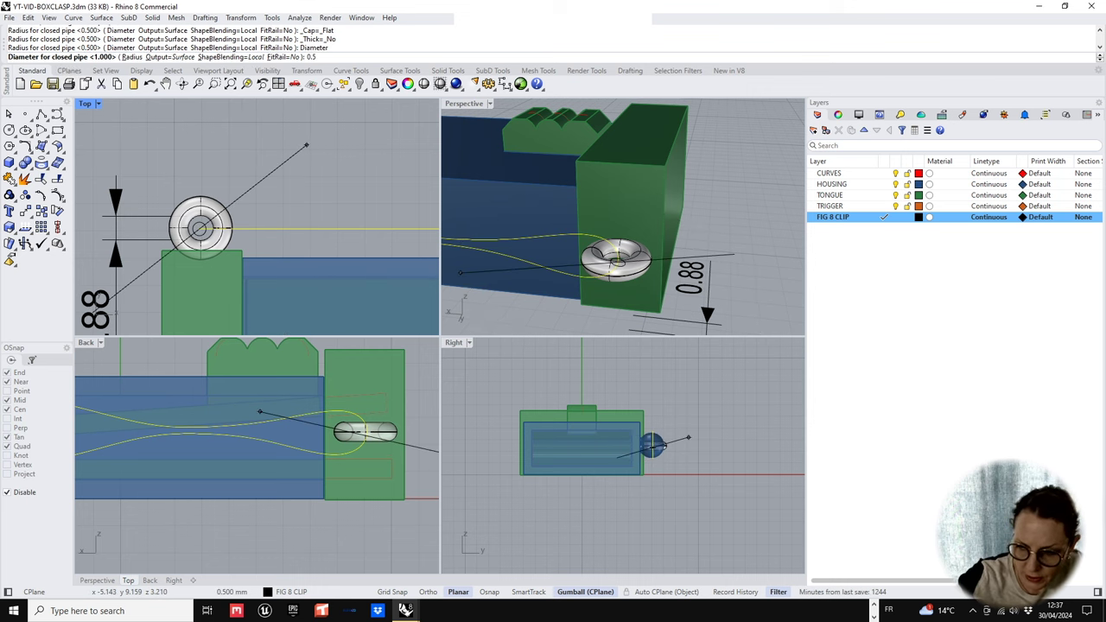
key("Return")
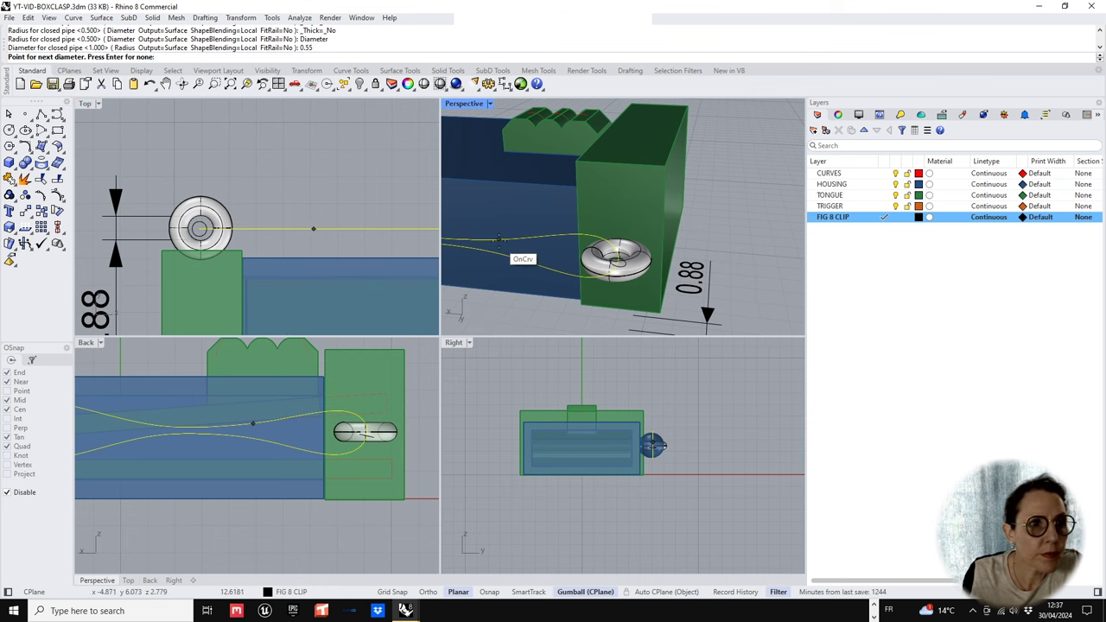
key("Return")
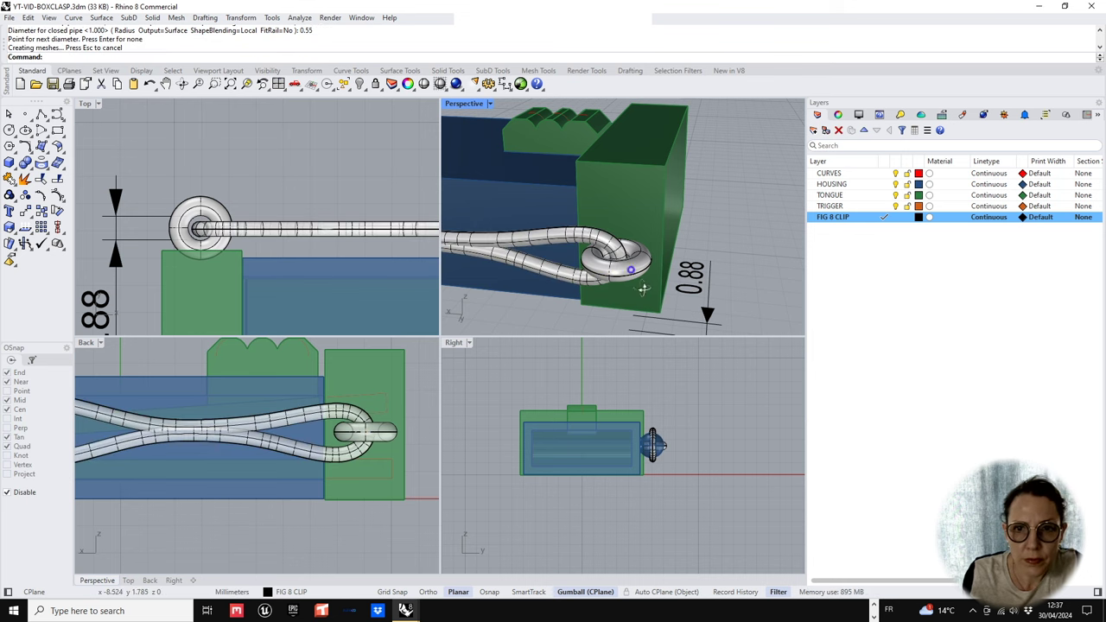
right_click_drag(643, 288, 642, 275)
key("ctrl+z")
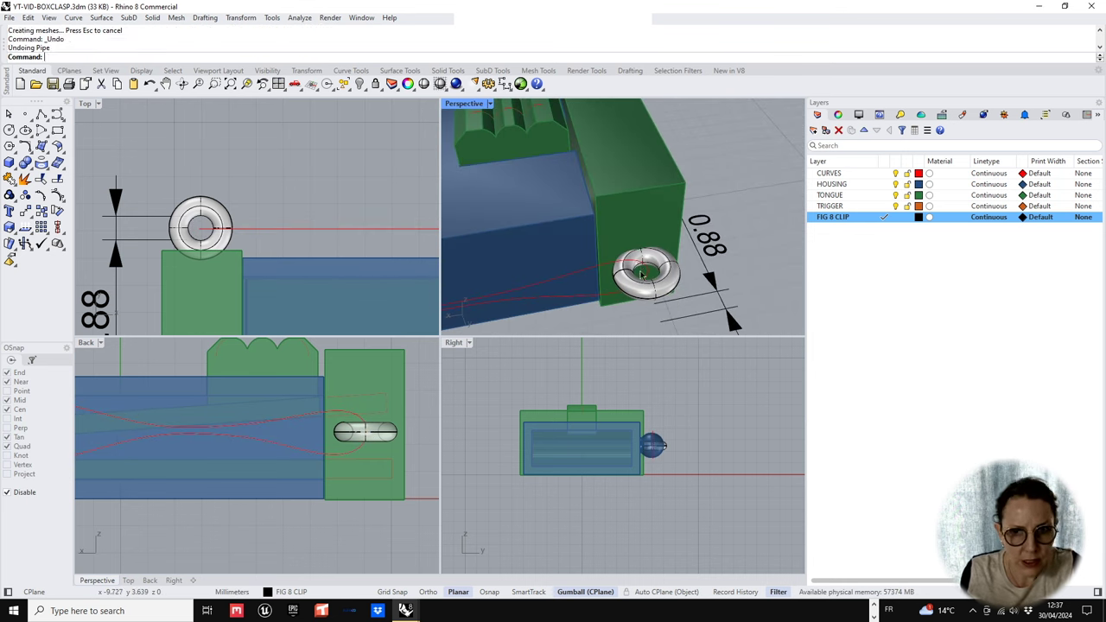
- Pipe the clip curve with a 0.65 mm diameter and inspect the wire around the clasp
right_click(642, 275)
left_click(643, 262)
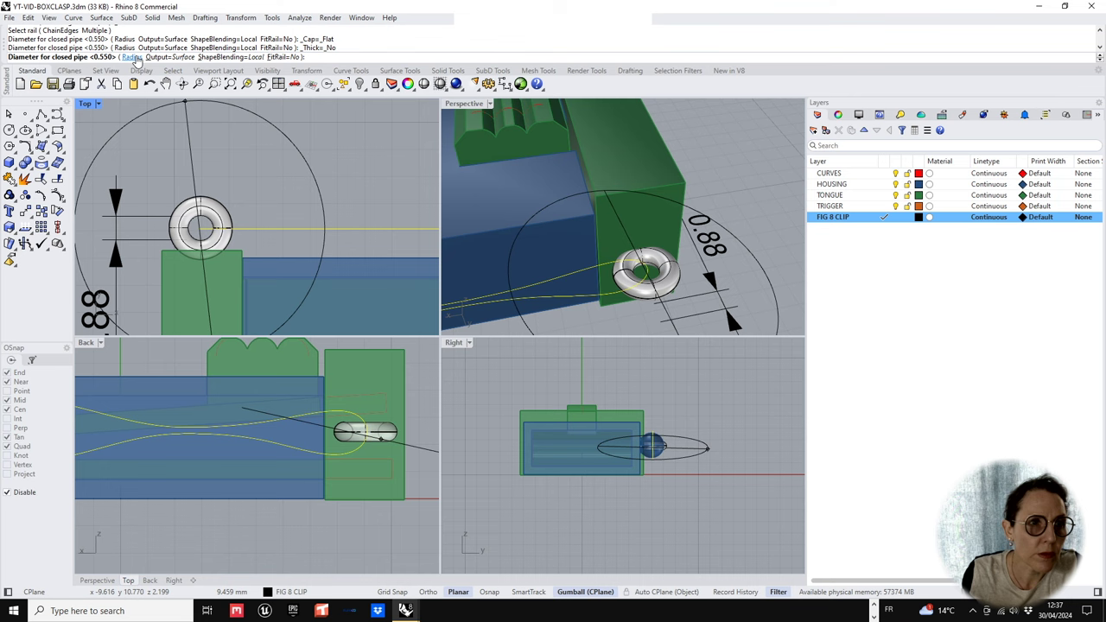
type("0.65")
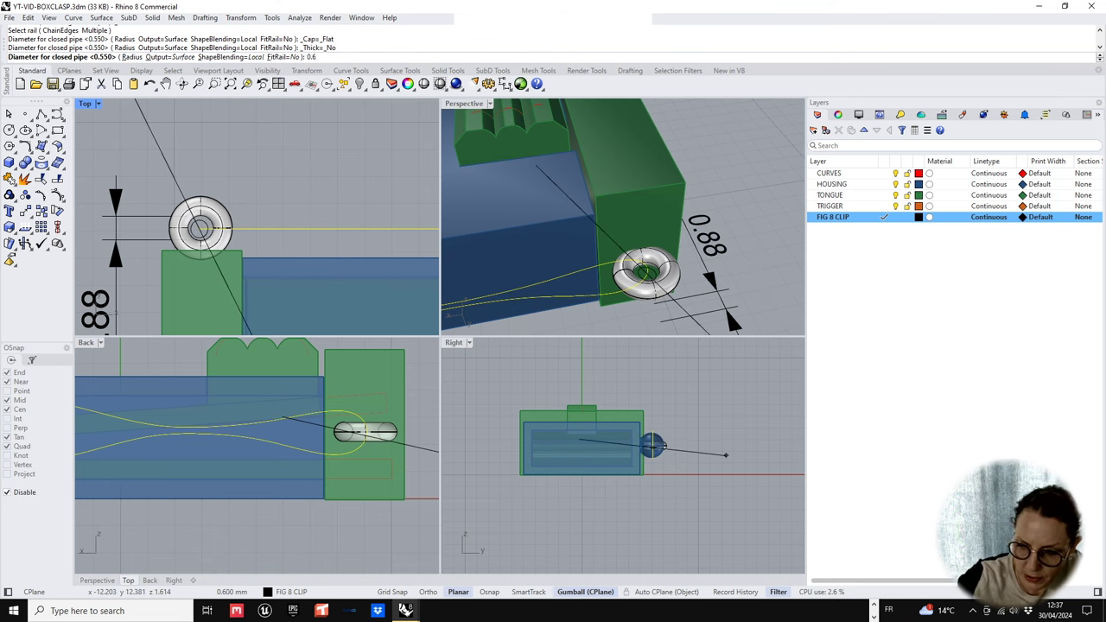
key("Return")
key("Return")
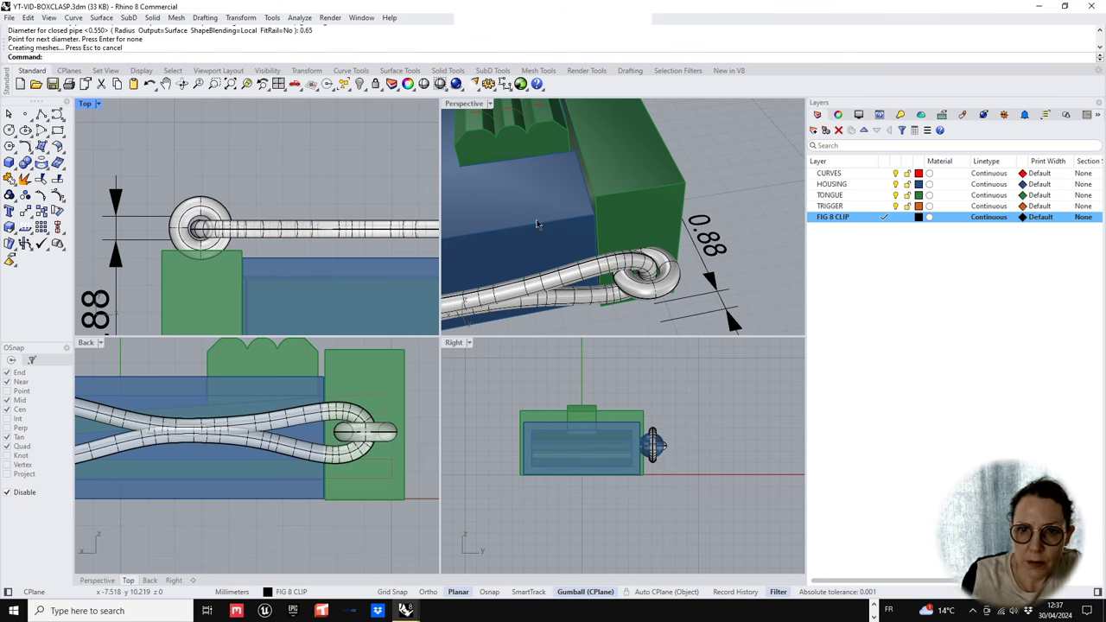
right_click_drag(535, 225, 599, 298)
scroll(536, 245, "up", 2)
left_click(554, 253)
scroll(648, 253, "down", 4)
left_click(683, 301)
scroll(289, 236, "down", 6)
right_click_drag(290, 259, 237, 261)
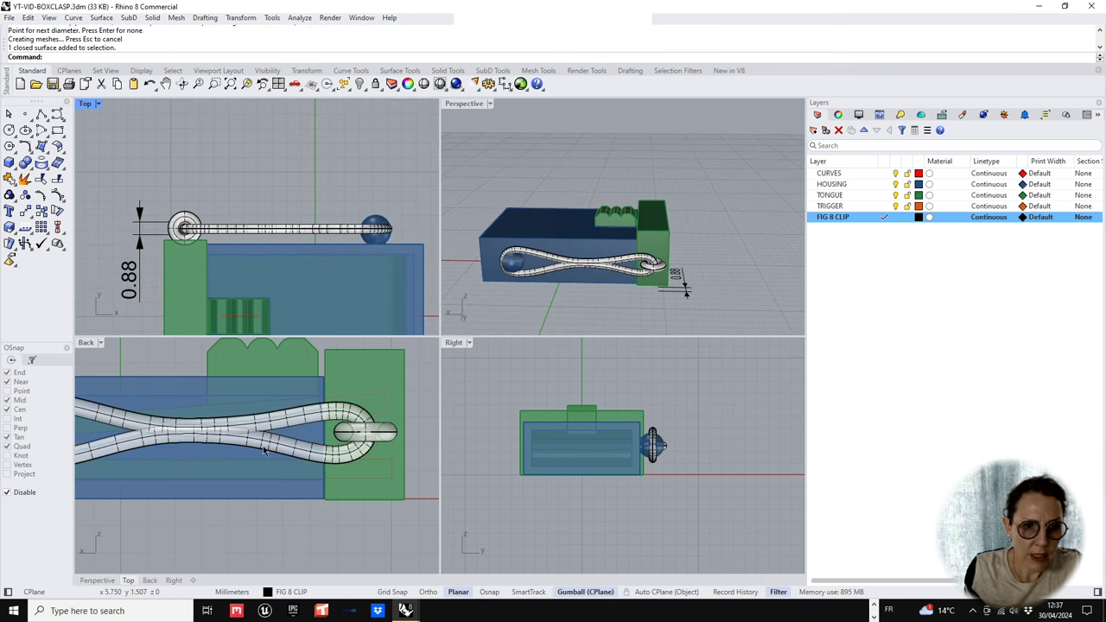
left_click(279, 421)
key("Escape")
left_click(278, 423)
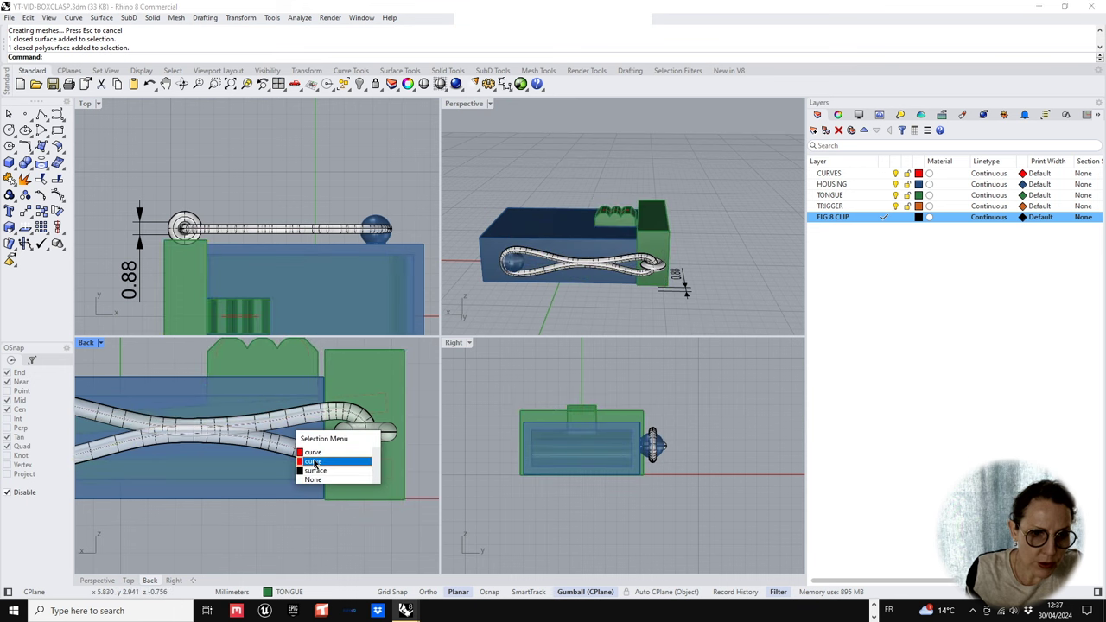
left_click(333, 458)
scroll(257, 449, "up", 4)
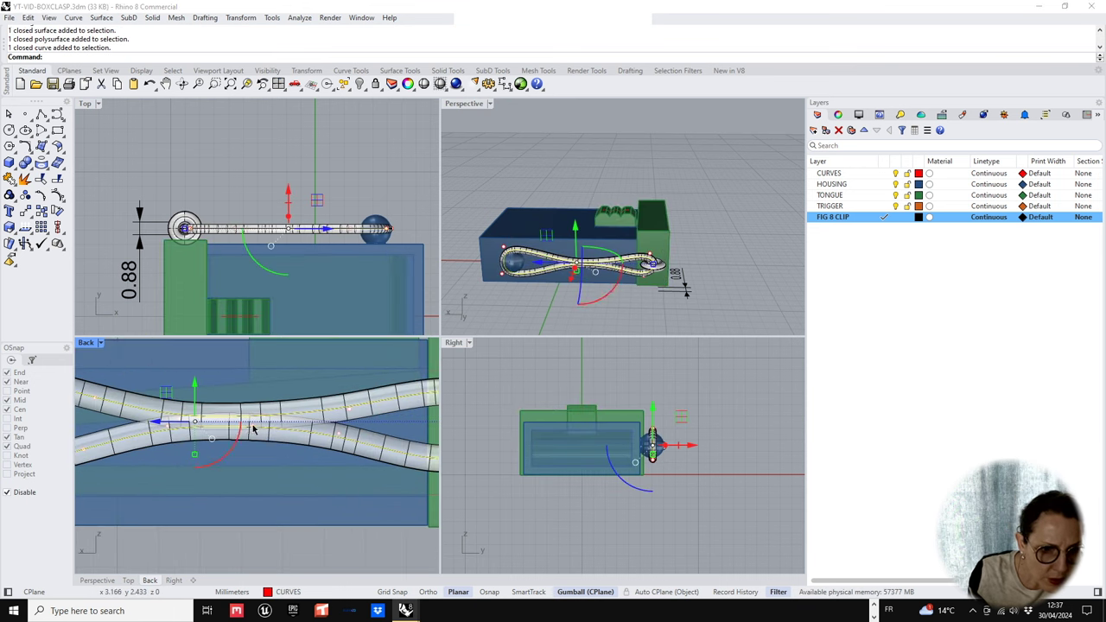
left_click(197, 432)
left_click(168, 426, "shift")
left_click(180, 421, "shift")
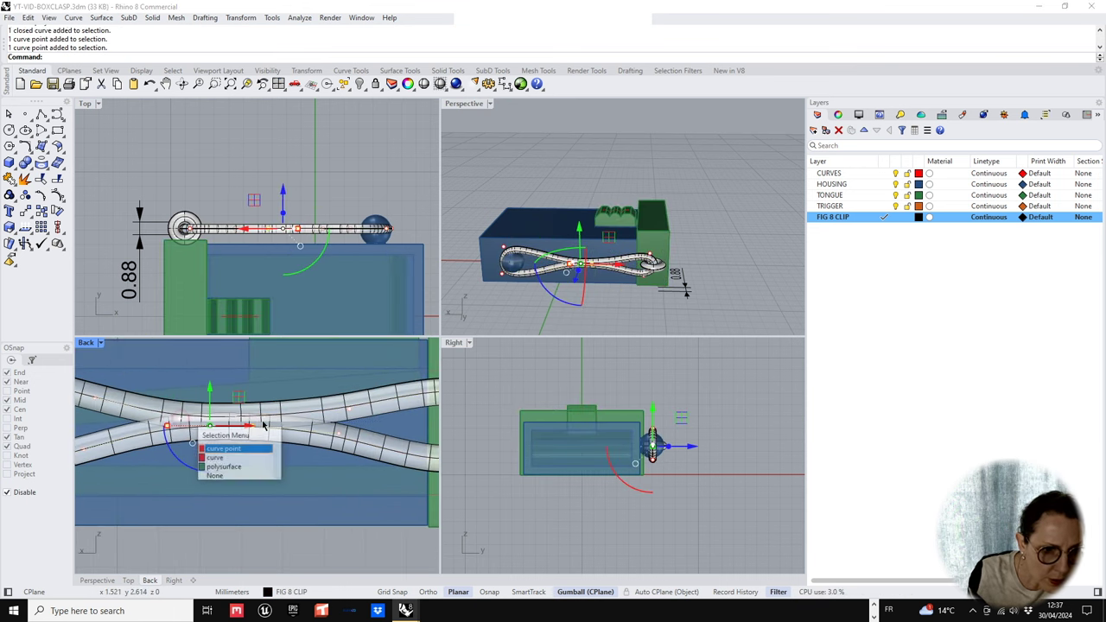
left_click(248, 451)
left_click(262, 421, "shift")
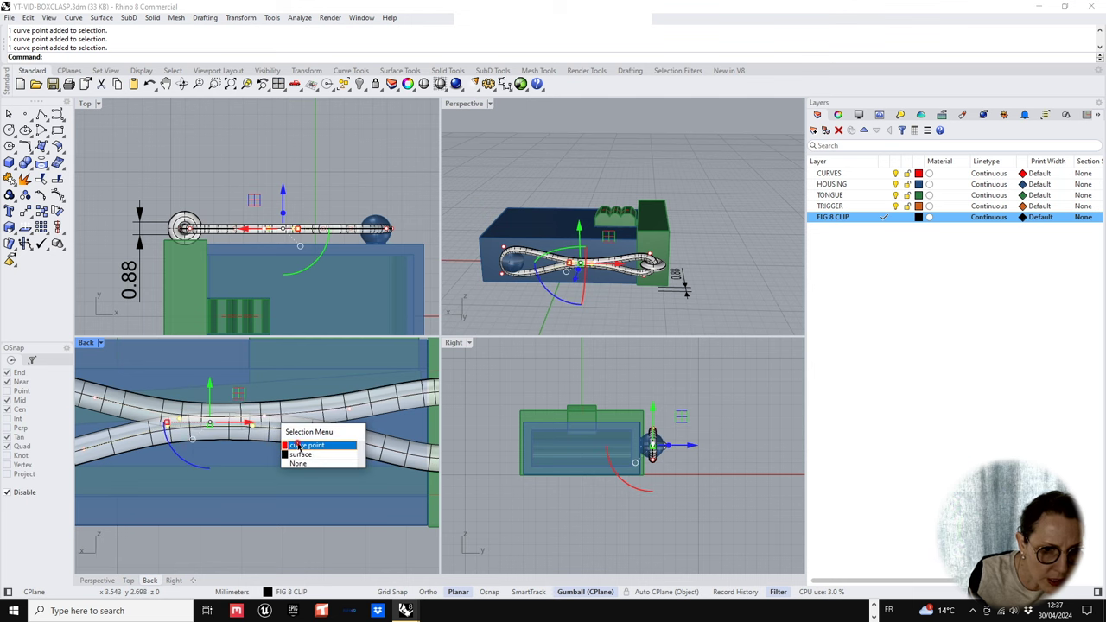
left_click(294, 445)
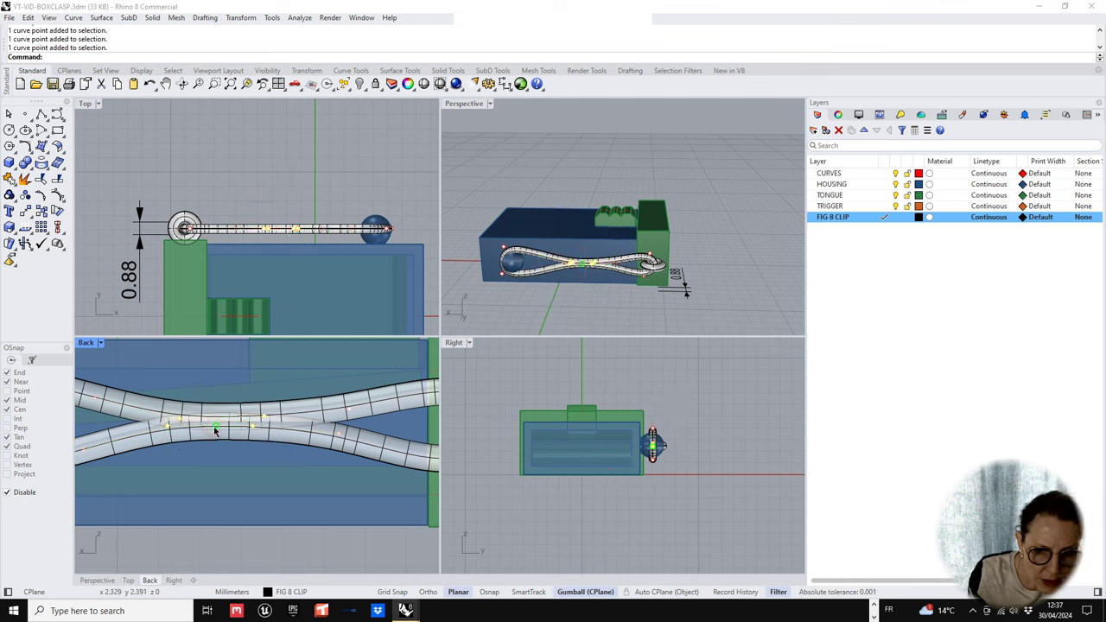
left_click(494, 371)
key("Escape")
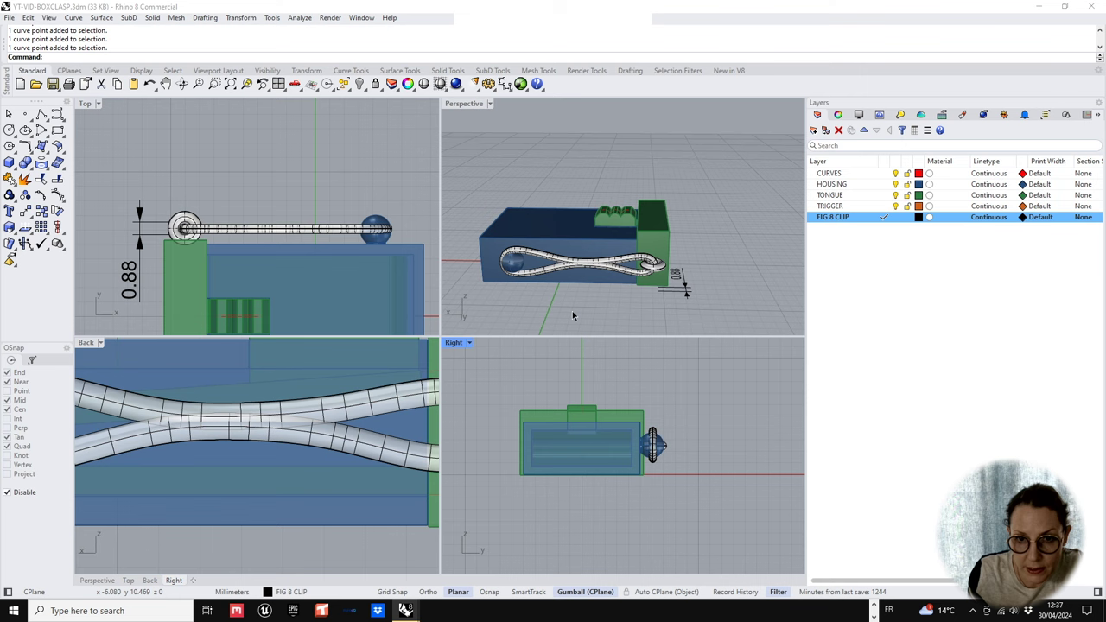
- Draw a small sphere in the top view, centred on the end of the clip loop that surrounds the ball stud
scroll(620, 283, "down", 5)
right_click_drag(623, 283, 640, 265)
scroll(640, 265, "up", 4)
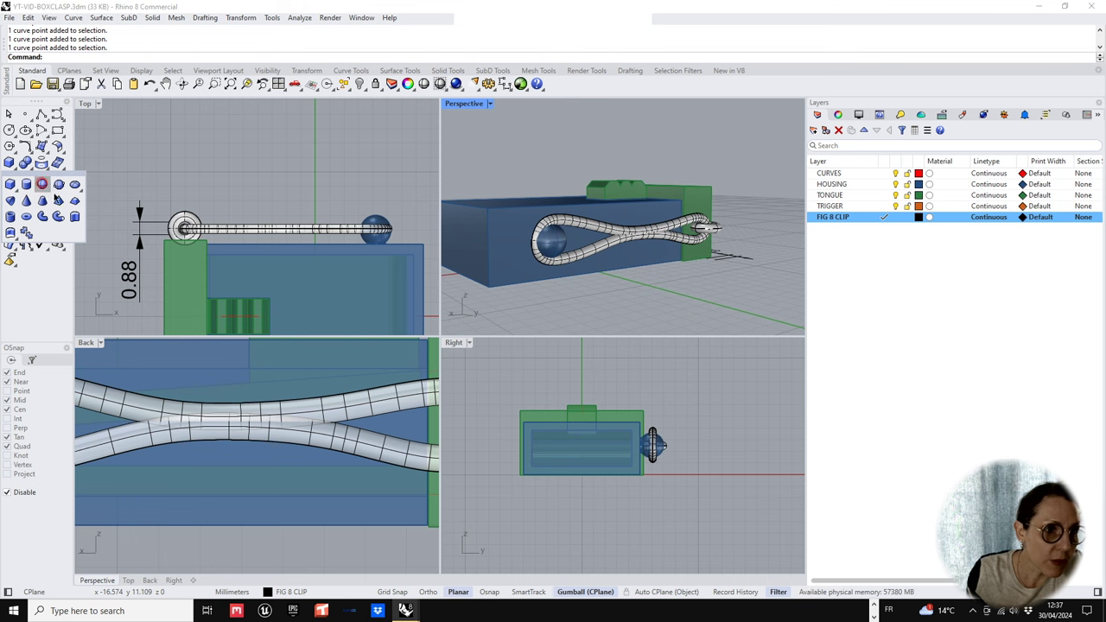
left_click(25, 161)
scroll(406, 234, "up", 5)
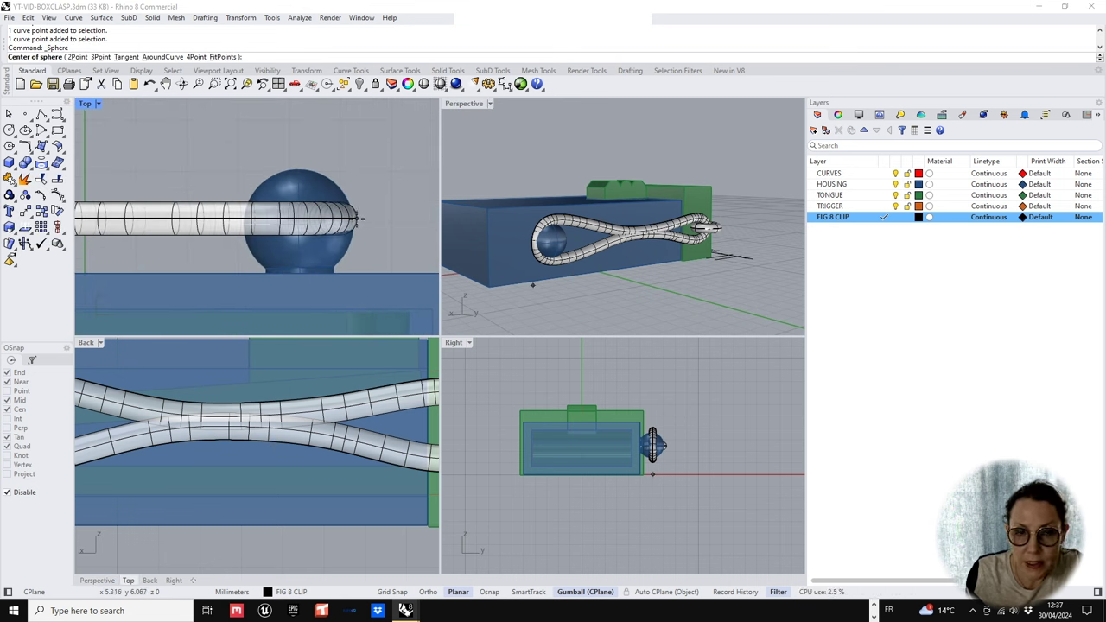
left_click(356, 219)
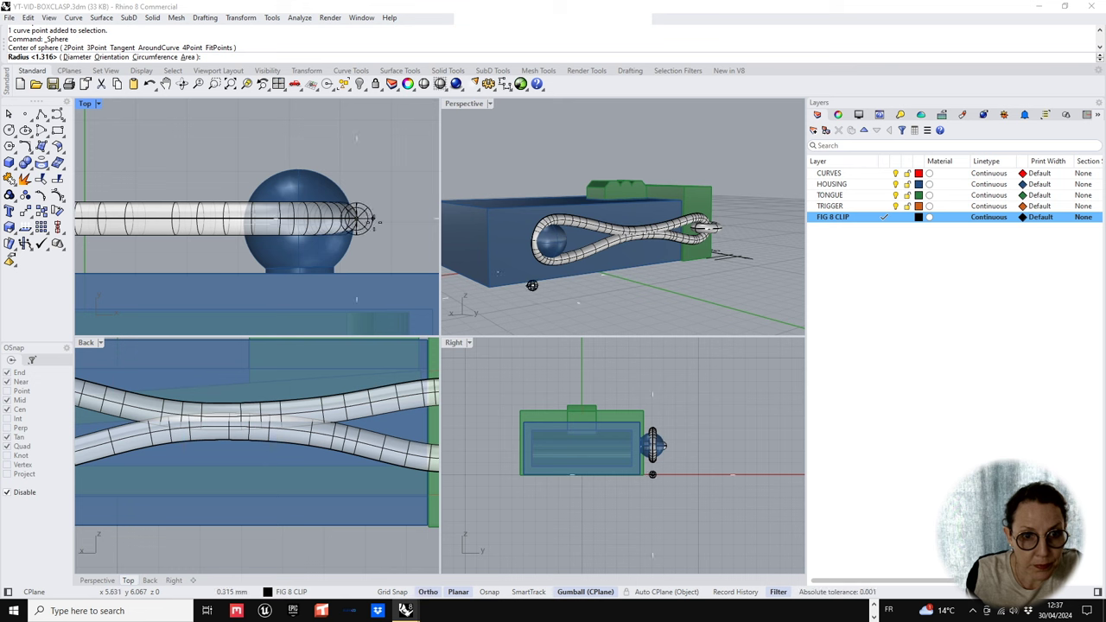
left_click(379, 222)
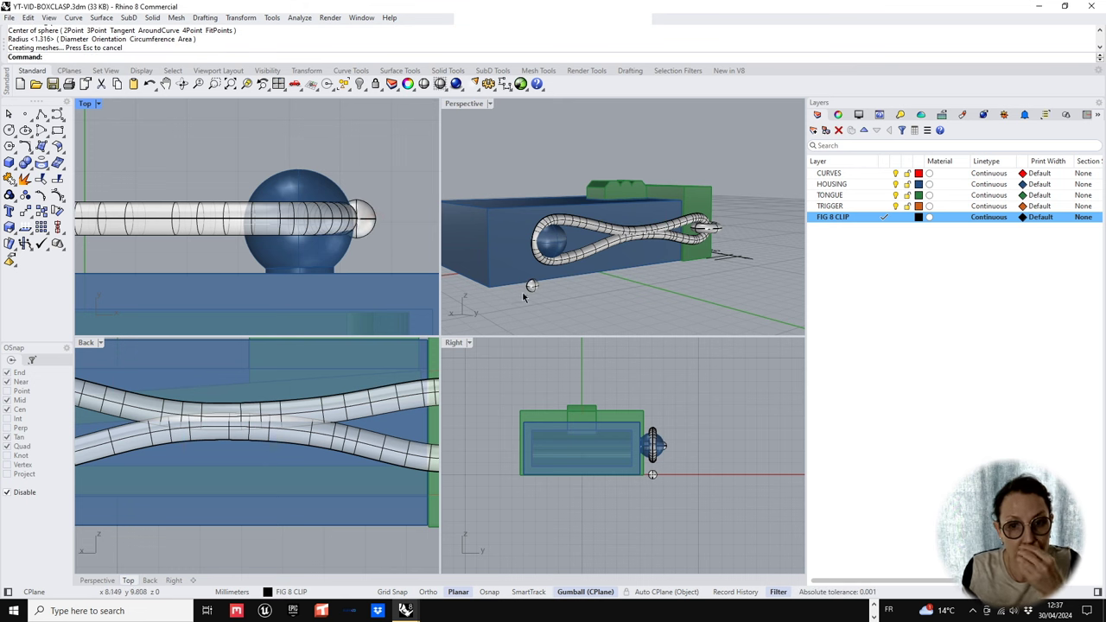
- Raise the new sphere vertically to the mid-height of the clip wire's end loop
left_click(530, 287)
left_click_drag(653, 435, 653, 406)
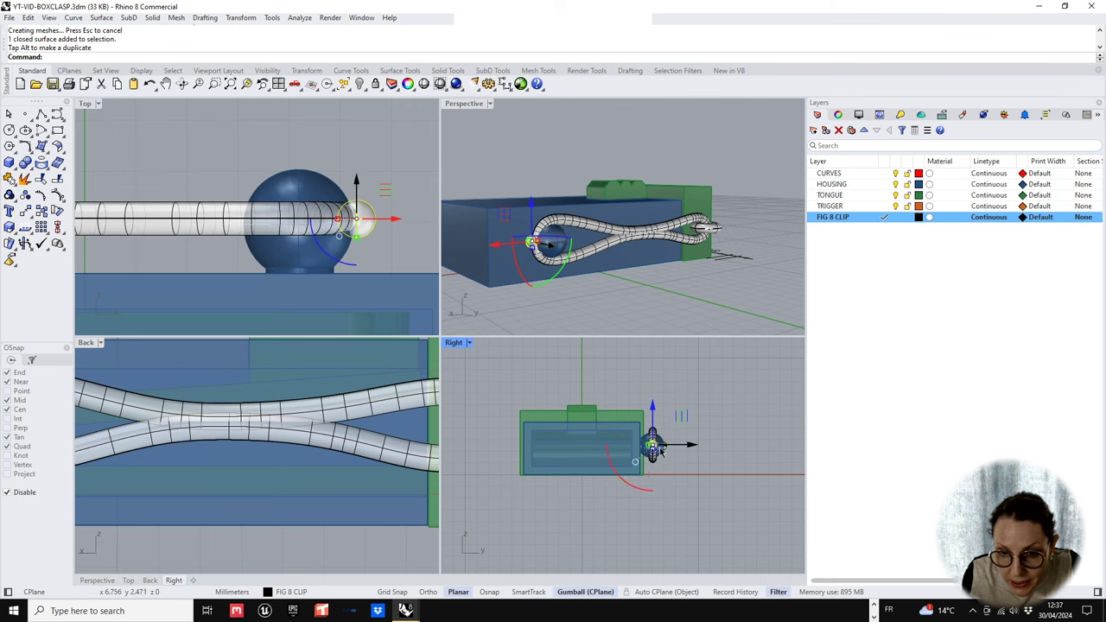
scroll(644, 432, "up", 3)
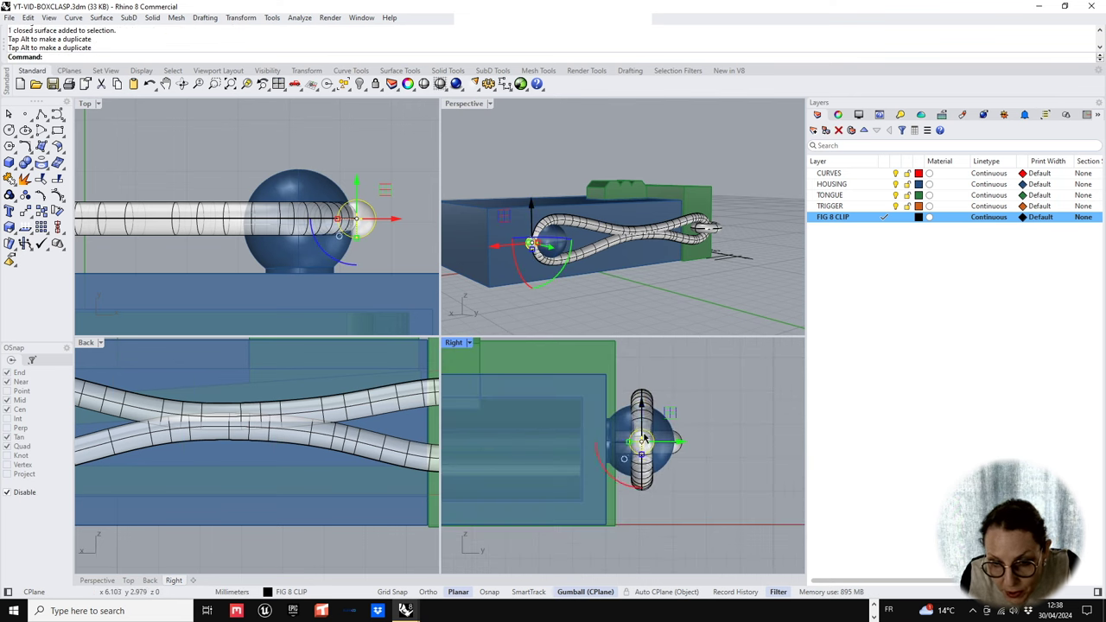
scroll(642, 432, "down", 4)
scroll(513, 242, "up", 5)
- Scale the sphere up uniformly and move it outward to sit against the outer end of the clip loop
left_click_drag(579, 275, 578, 297)
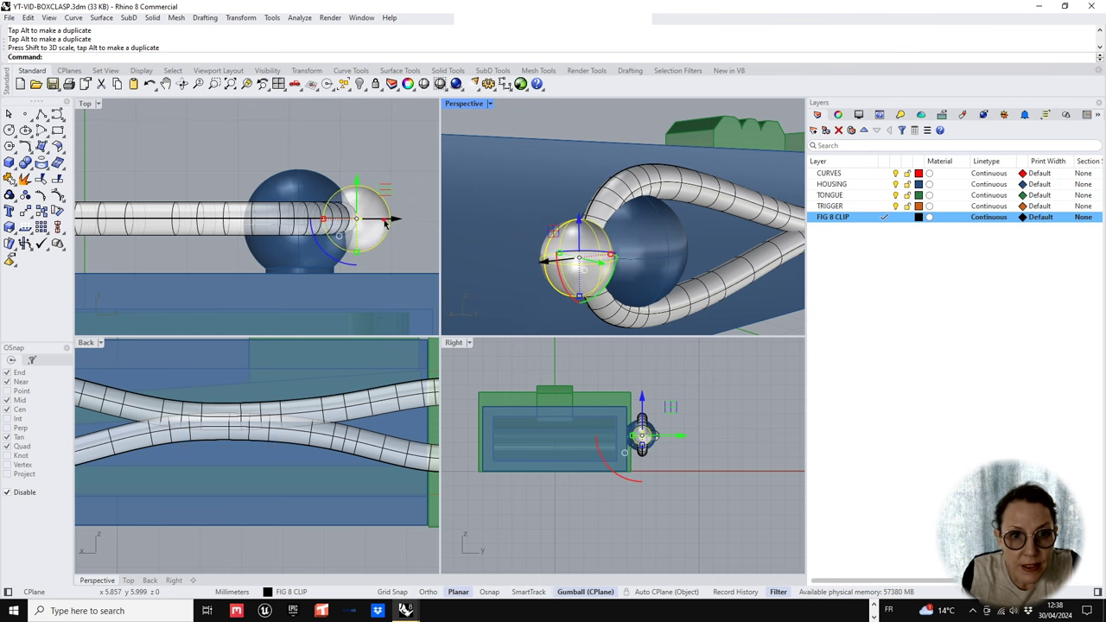
left_click_drag(387, 223, 412, 224)
left_click(715, 360)
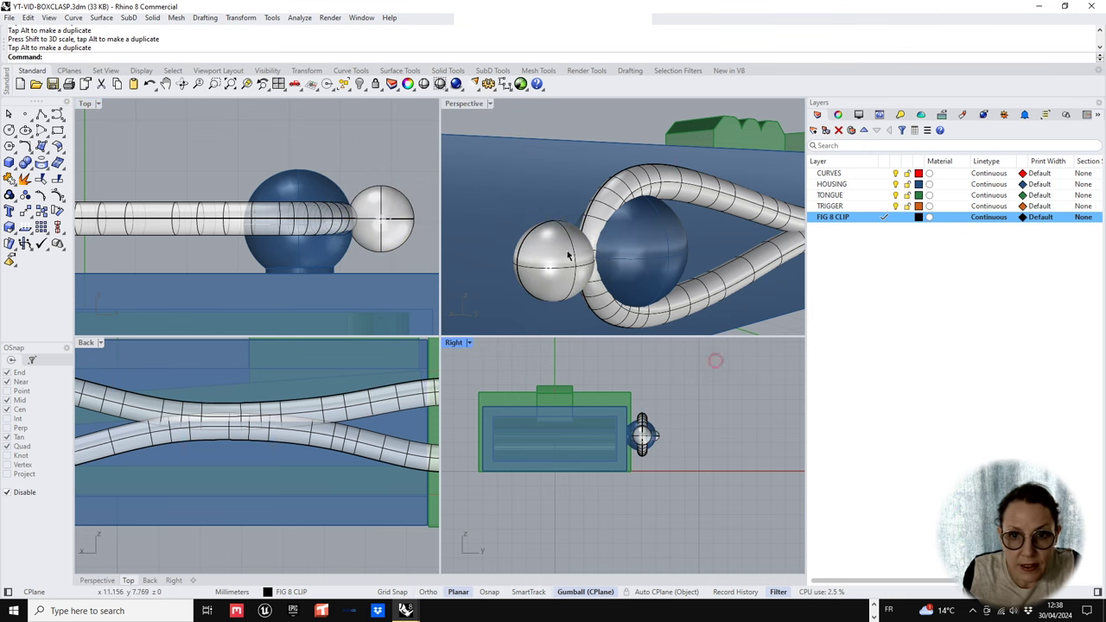
- Delete the piped wire of the figure-8 clip while keeping its centre curve
scroll(569, 255, "down", 5)
scroll(530, 239, "up", 4)
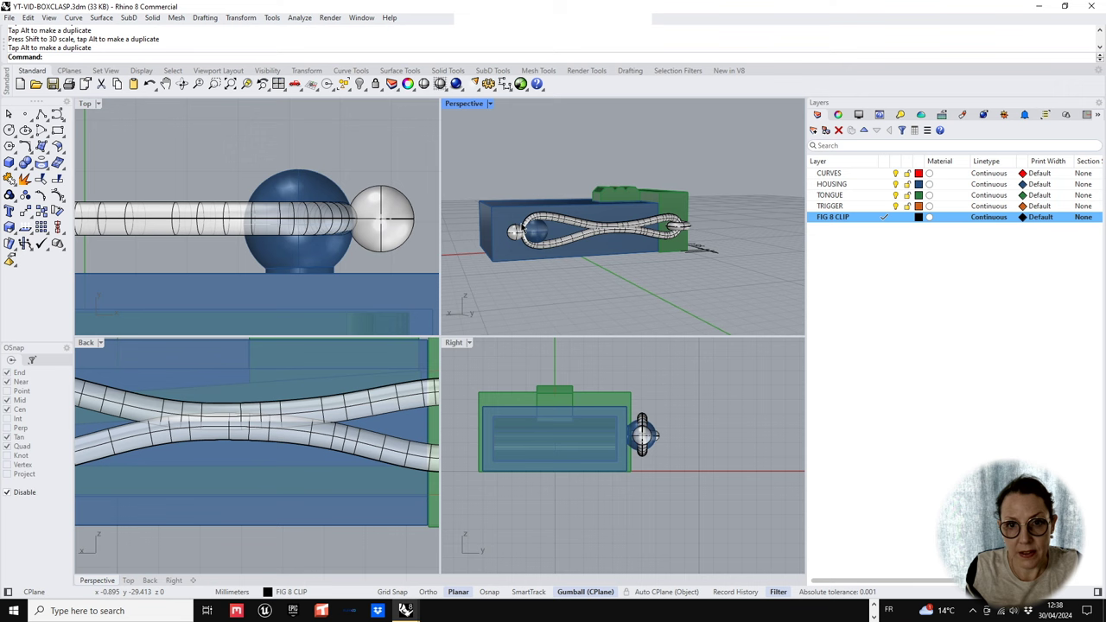
left_click(538, 220)
scroll(400, 407, "down", 1)
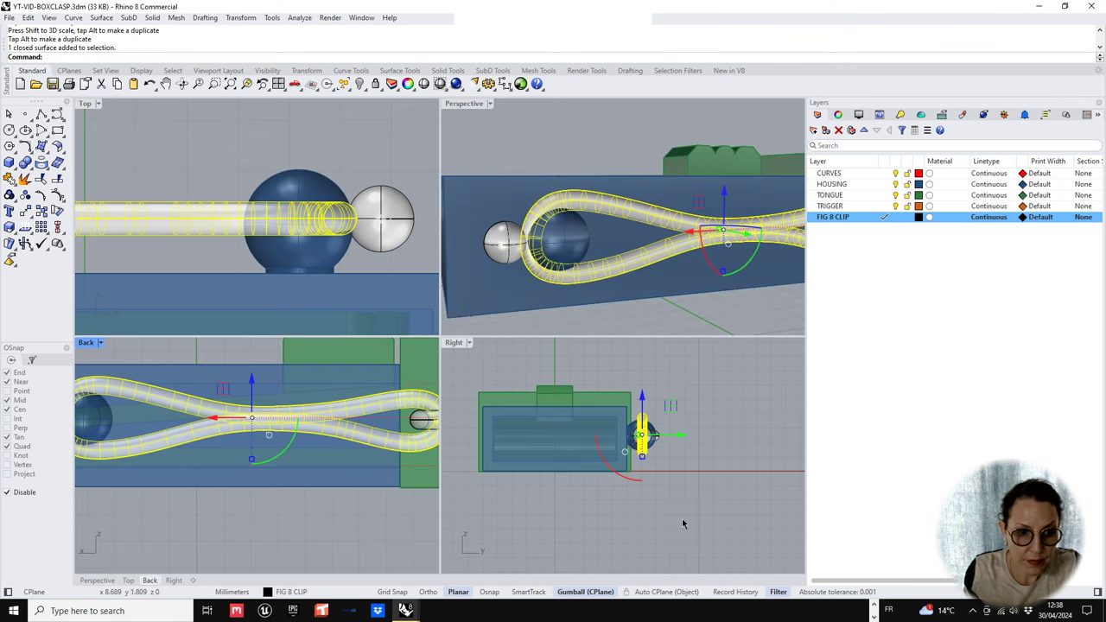
key("Delete")
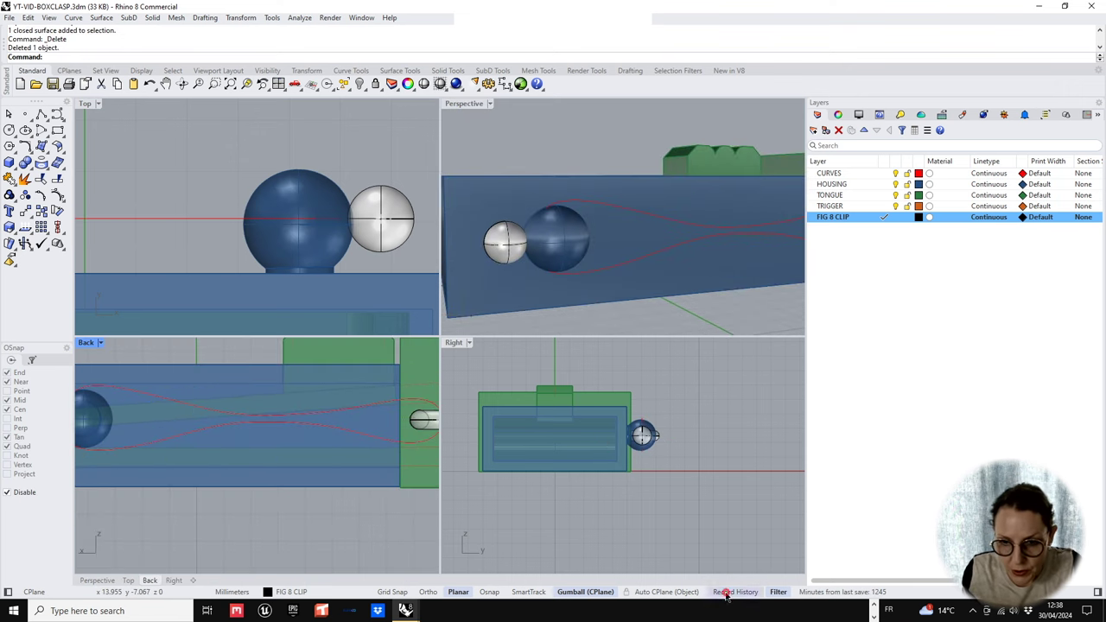
- Turn on history recording and pipe the clip's centre curve again with a 0.65 mm diameter
left_click(667, 254)
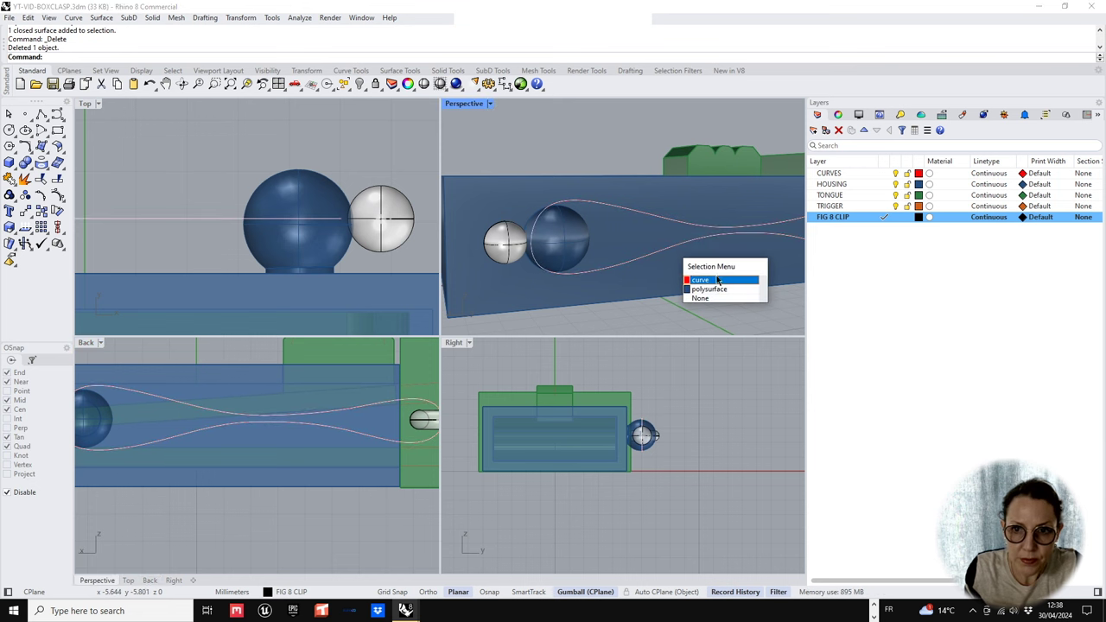
left_click(695, 277)
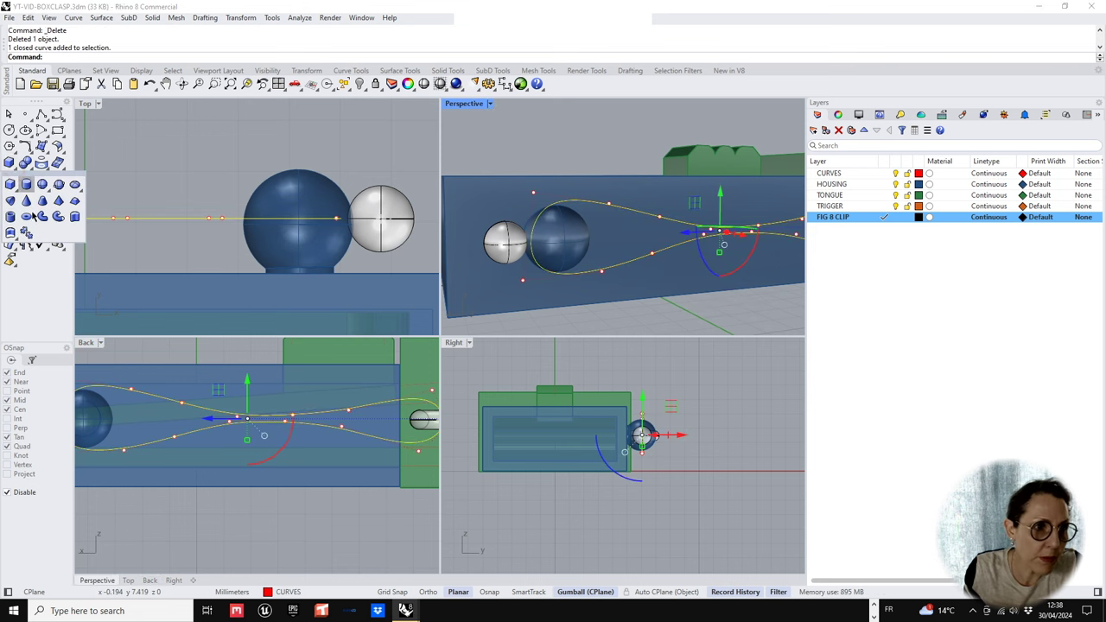
left_click(41, 212)
key("Return")
key("Return")
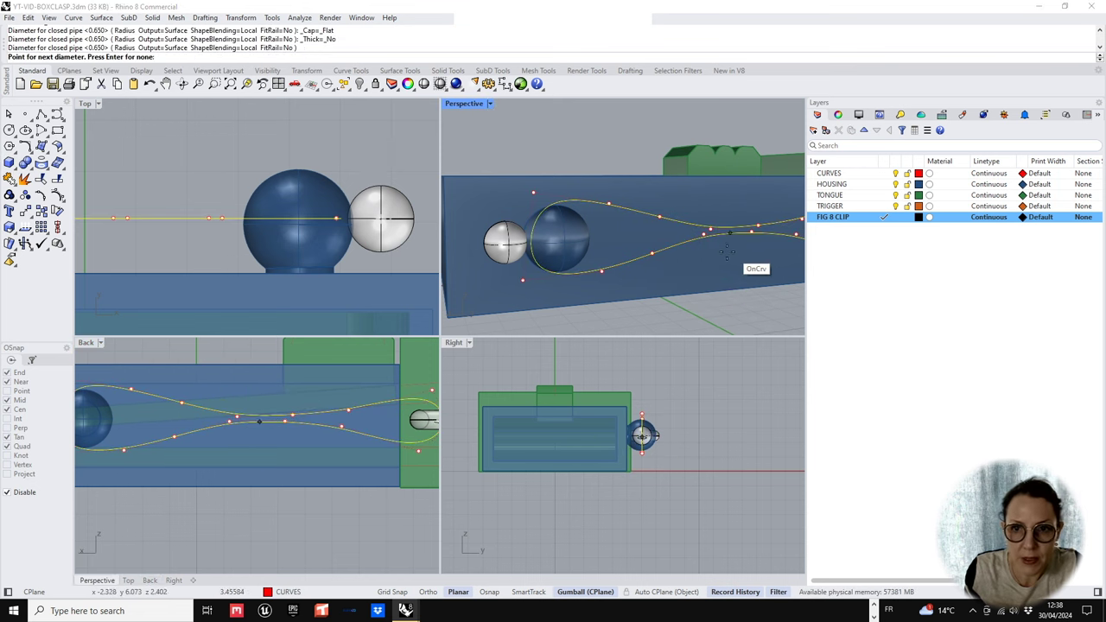
- Scale the clip curve's middle control points apart vertically in the back view so the two wire strands separate at the waist
scroll(232, 426, "up", 5)
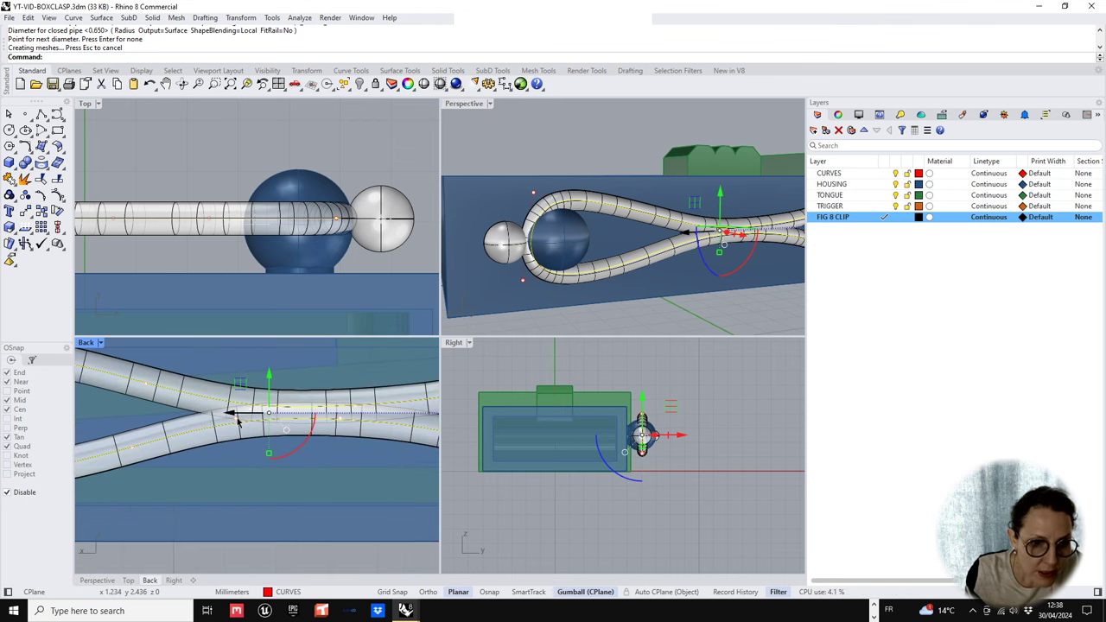
left_click(237, 418)
left_click(304, 558)
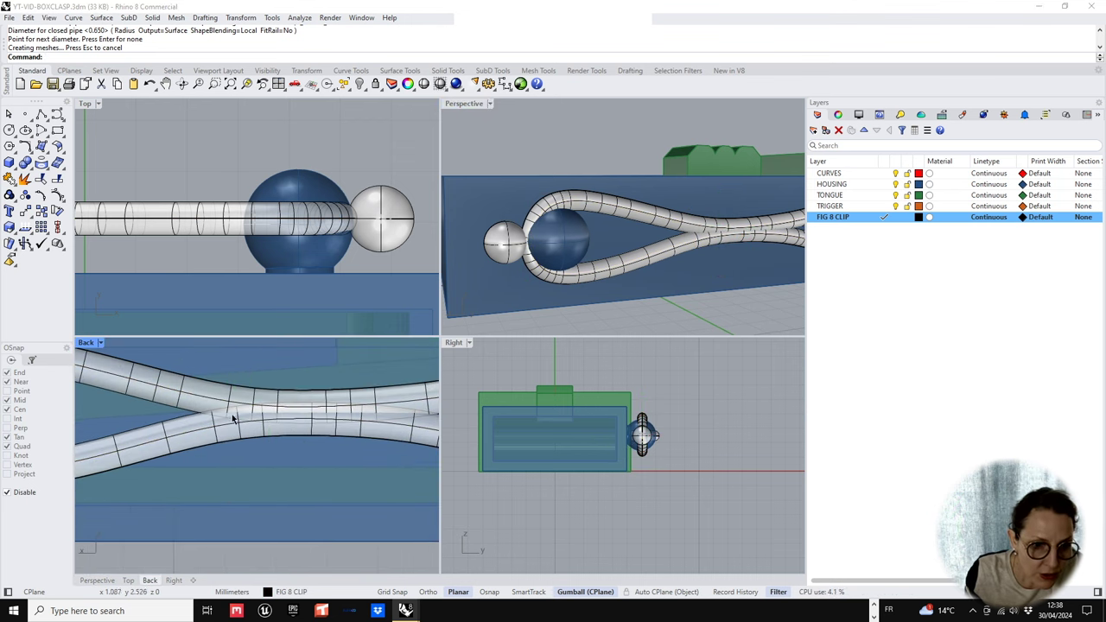
left_click(237, 423)
left_click(244, 426)
left_click(277, 456)
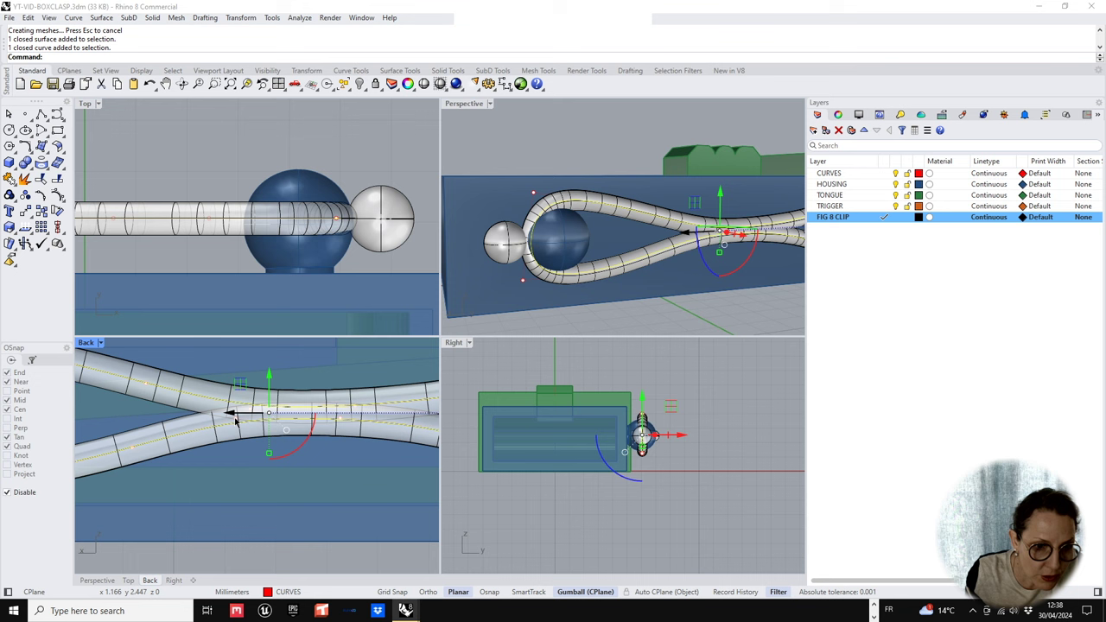
left_click(235, 417)
left_click(338, 417)
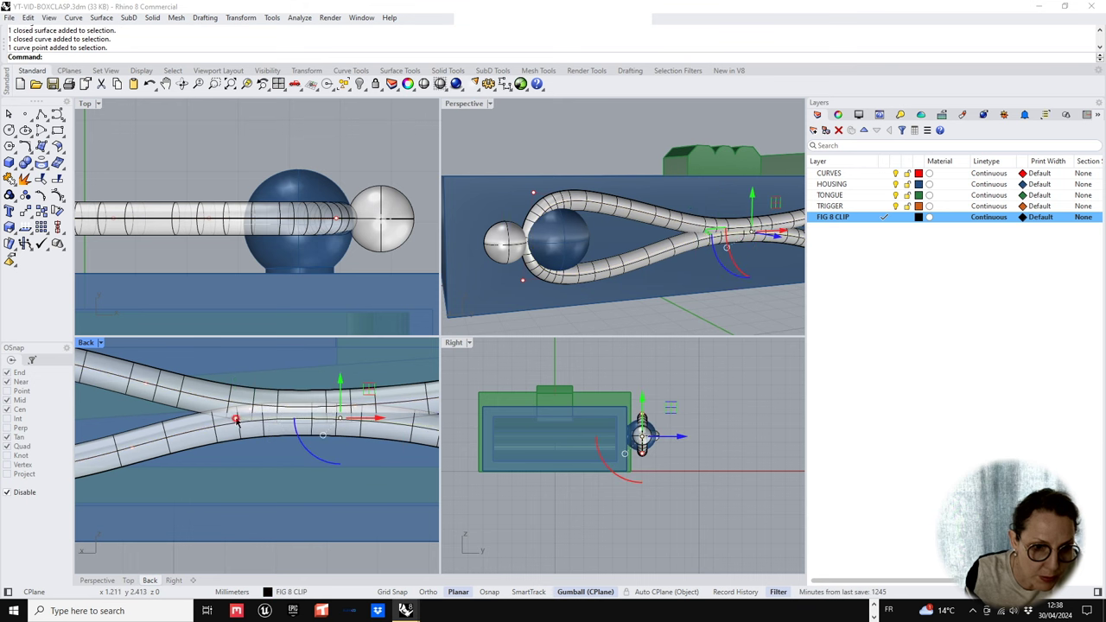
left_click(237, 421)
left_click(252, 414)
left_click(296, 439)
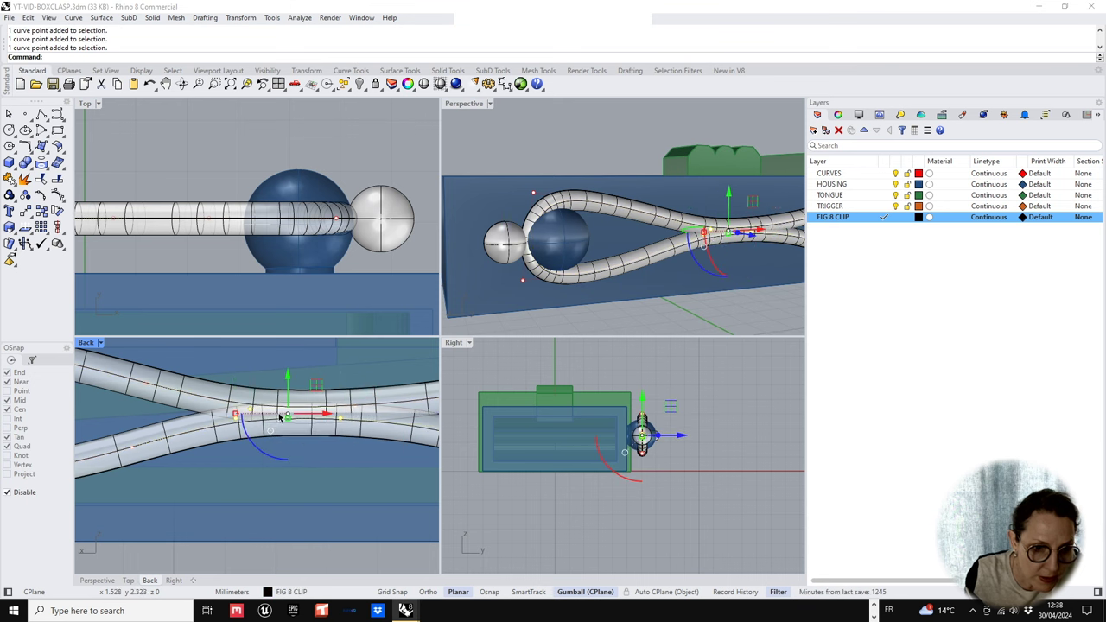
left_click(355, 409, "shift")
left_click_drag(294, 425, 295, 434)
scroll(295, 433, "down", 8)
right_click_drag(318, 462, 309, 464)
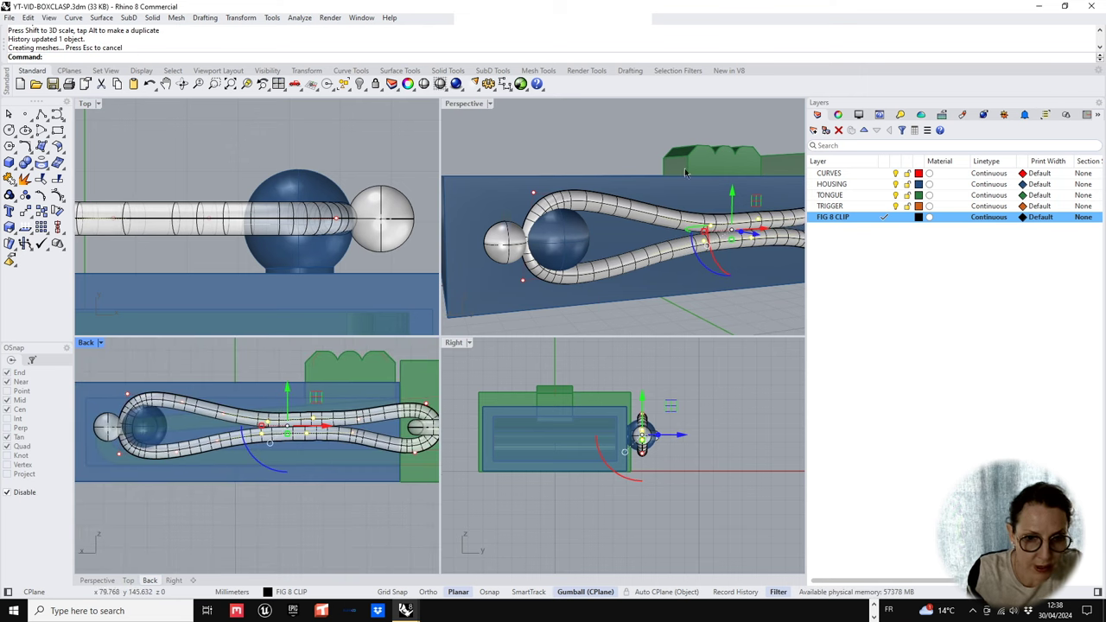
- Move the outer control points of the loop around the ball stud slightly outward, into the end ball
scroll(685, 171, "down", 6)
right_click_drag(685, 171, 743, 191)
scroll(605, 234, "up", 5)
scroll(173, 428, "up", 5)
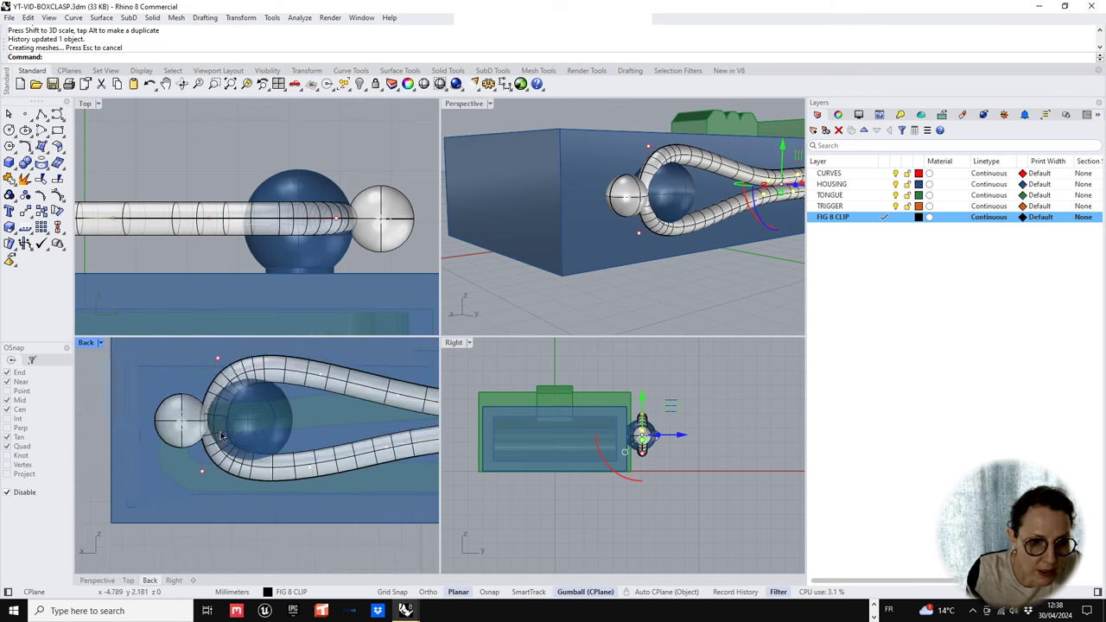
scroll(205, 443, "down", 1)
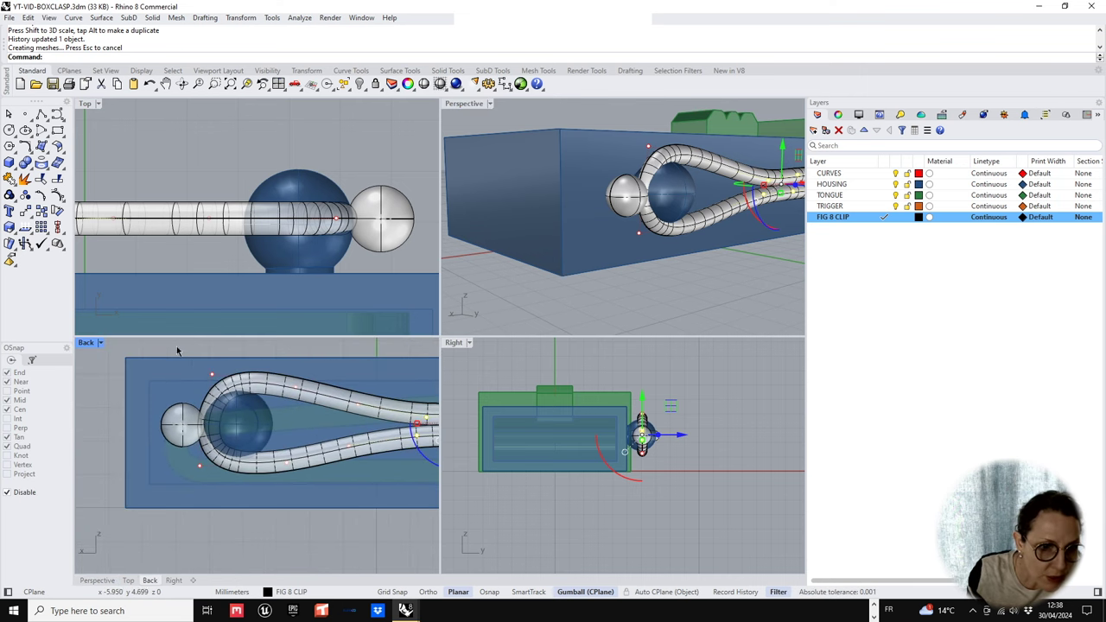
left_click_drag(178, 348, 221, 484)
left_click_drag(234, 390, 221, 390)
left_click(218, 535)
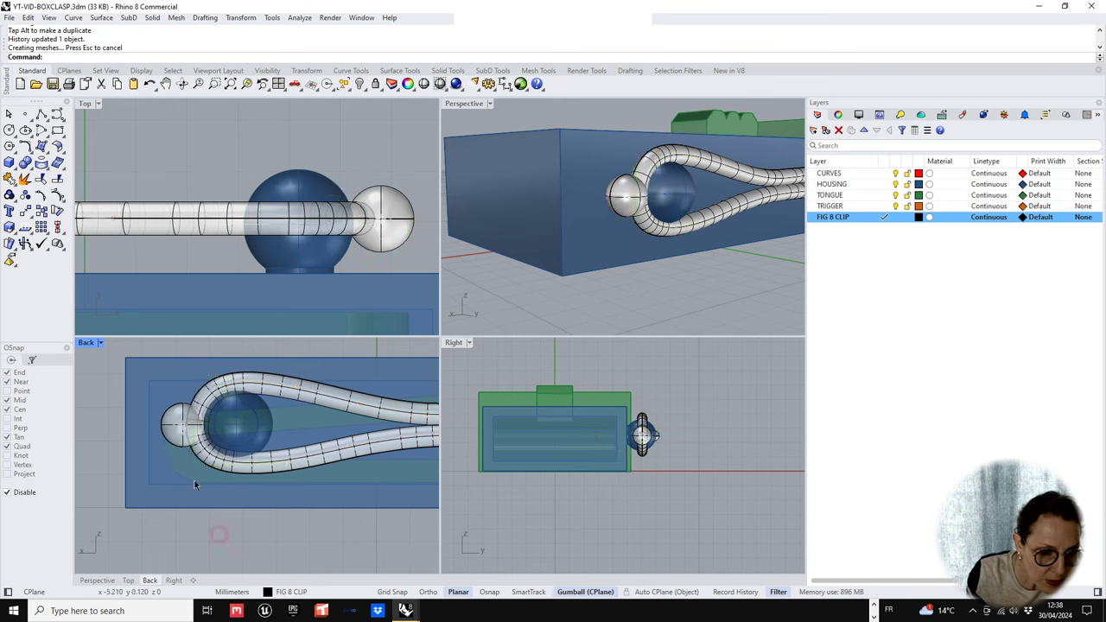
- Nudge the lower outer control point of the clip curve slightly inward to even out the loop around the ball stud
left_click(214, 460)
left_click(212, 451)
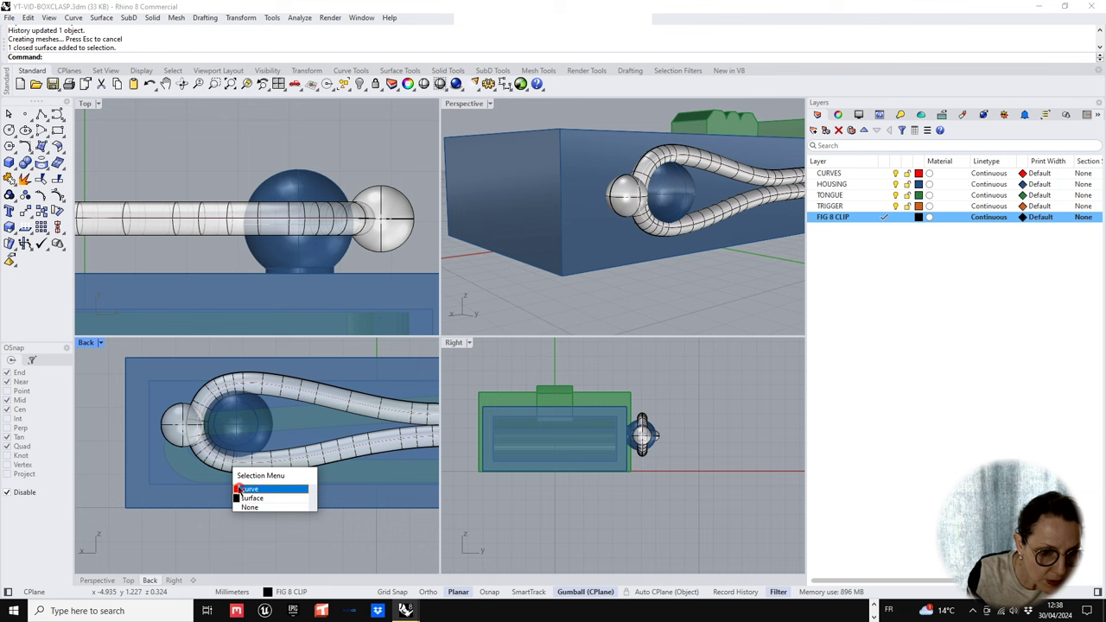
left_click(238, 489)
left_click(186, 467)
left_click_drag(215, 440, 222, 442)
key("Escape")
scroll(221, 461, "down", 5)
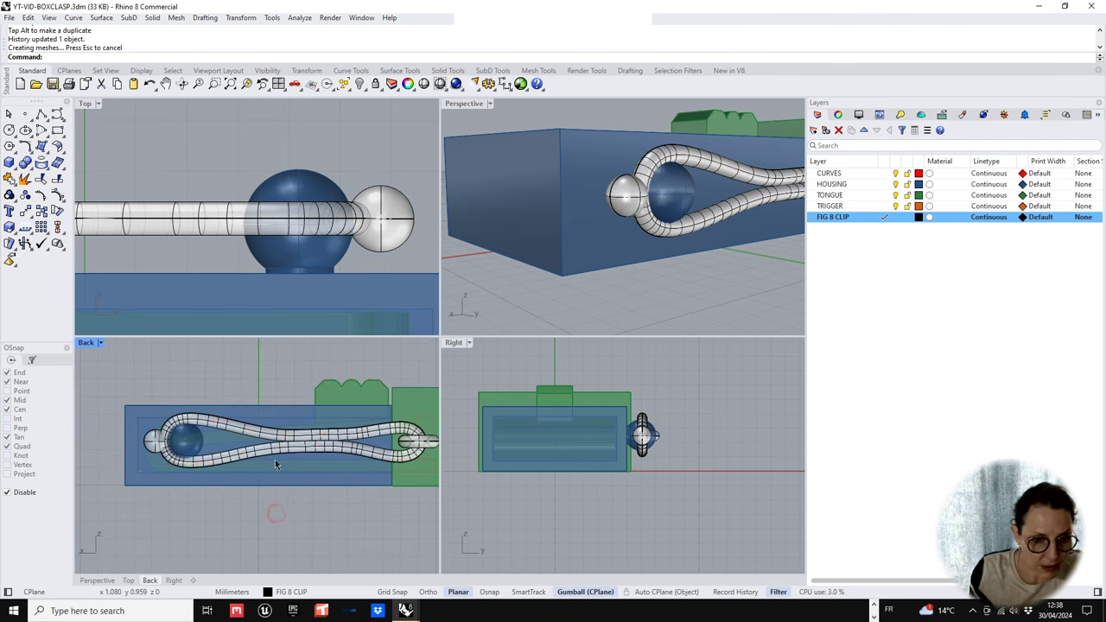
- Move the clip's end ball about 0.33 mm away from the housing in the top view
scroll(576, 185, "down", 5)
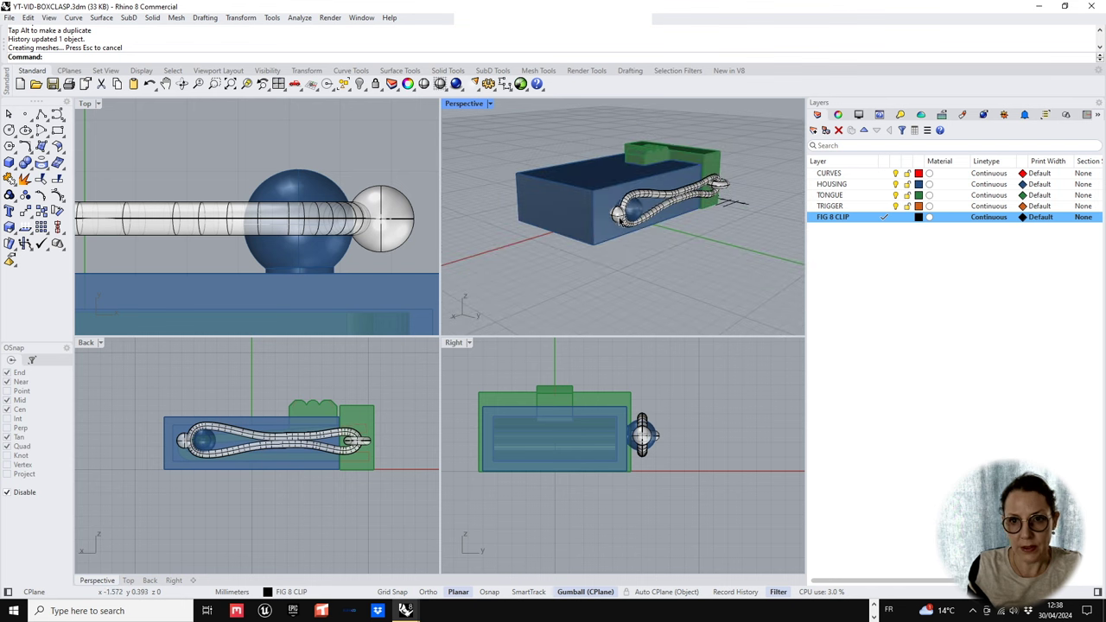
left_click(625, 211)
left_click_drag(380, 185, 381, 170)
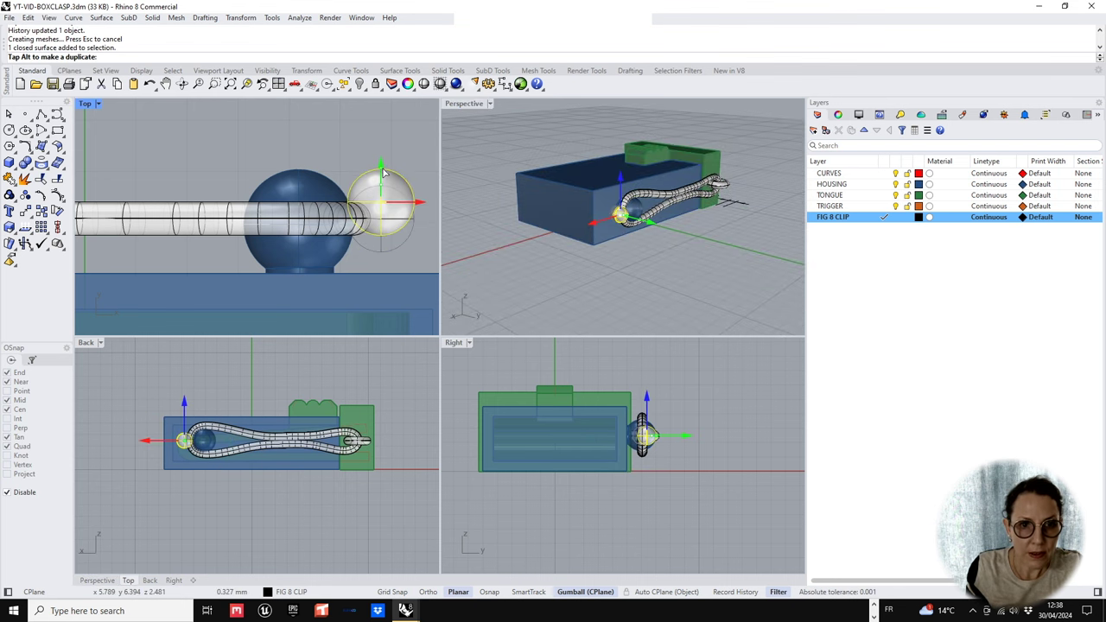
left_click(636, 245)
right_click_drag(637, 246, 715, 283)
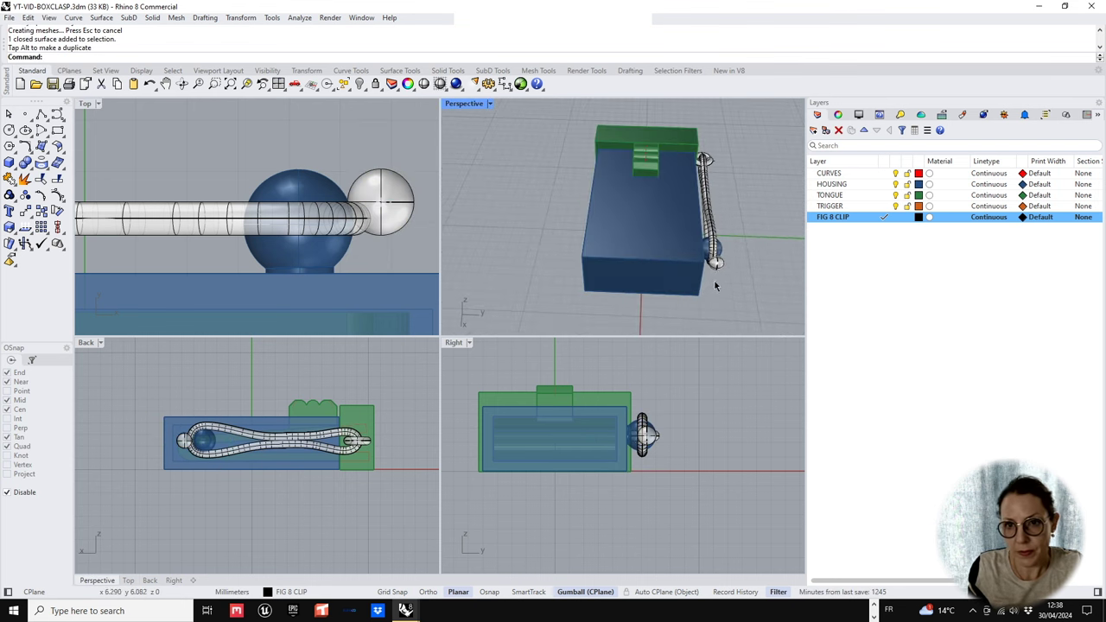
- Apply a bounding-box Cage Edit to the end ball with World coordinates, 6 × 4 × 4 points, degree 3 and a Global region
scroll(716, 282, "up", 5)
left_click(723, 252)
scroll(350, 218, "up", 3)
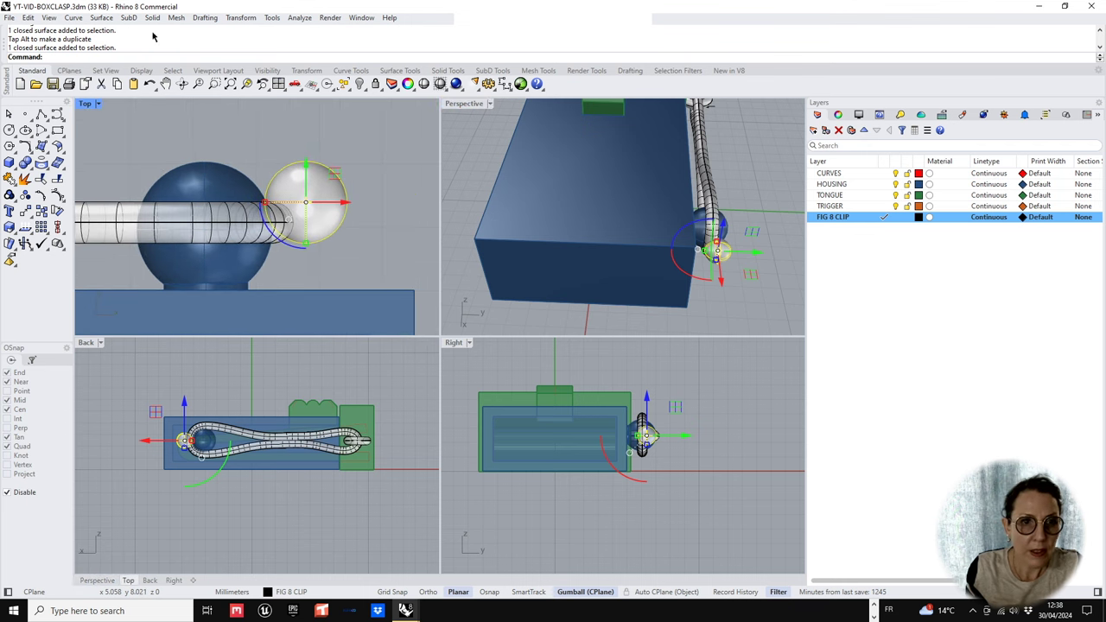
left_click(241, 17)
mouse_move(295, 323)
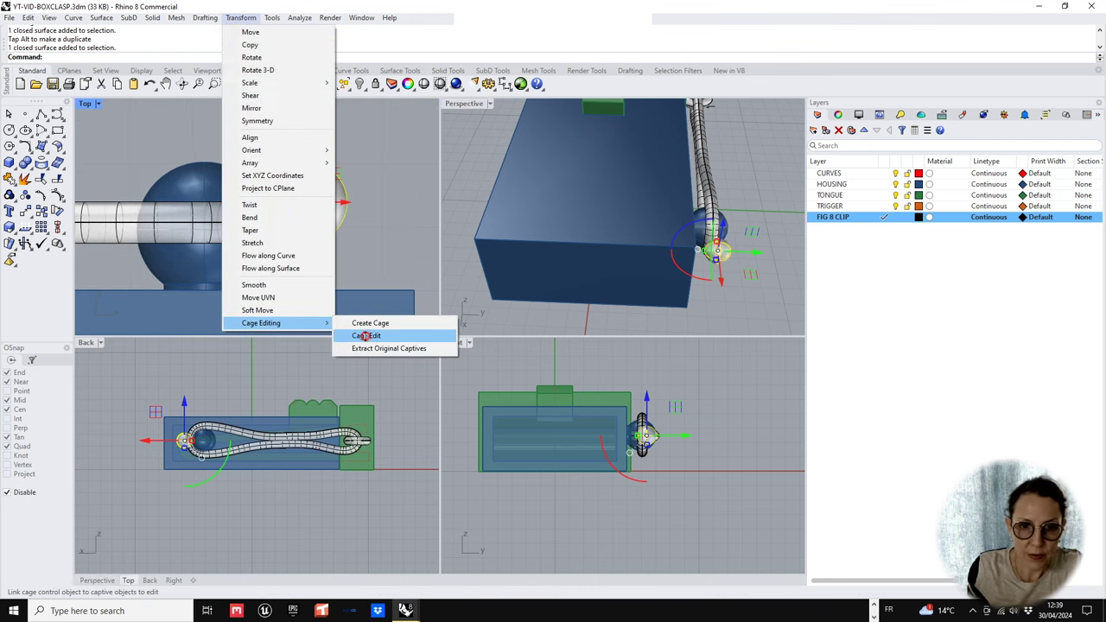
left_click(365, 336)
left_click(99, 59)
right_click(272, 109)
right_click(341, 263)
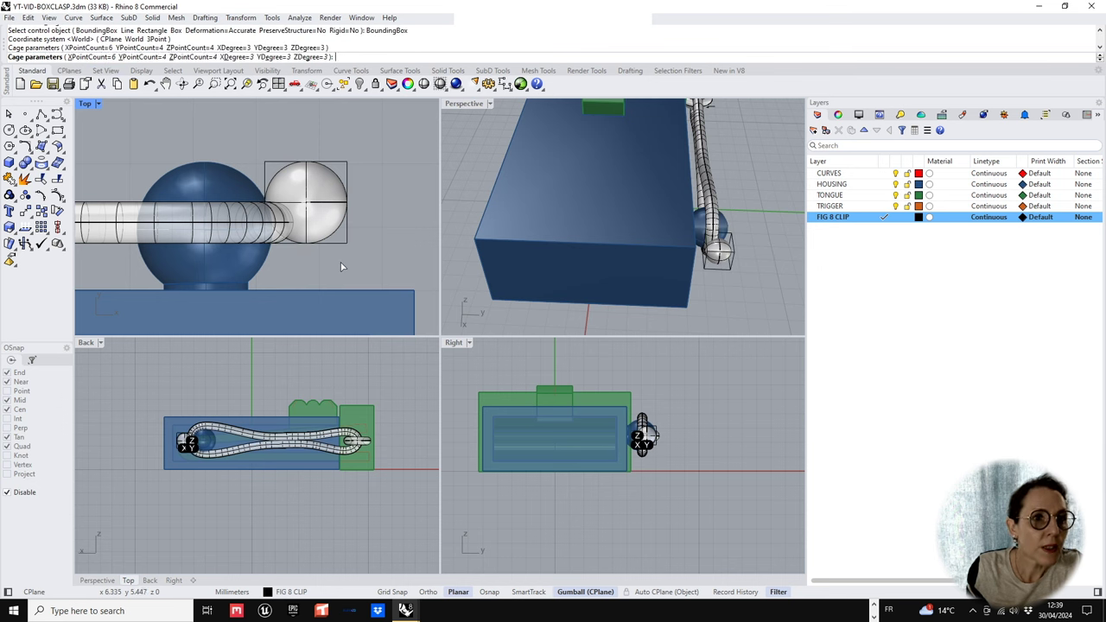
key("Return")
key("Return")
scroll(303, 216, "down", 3)
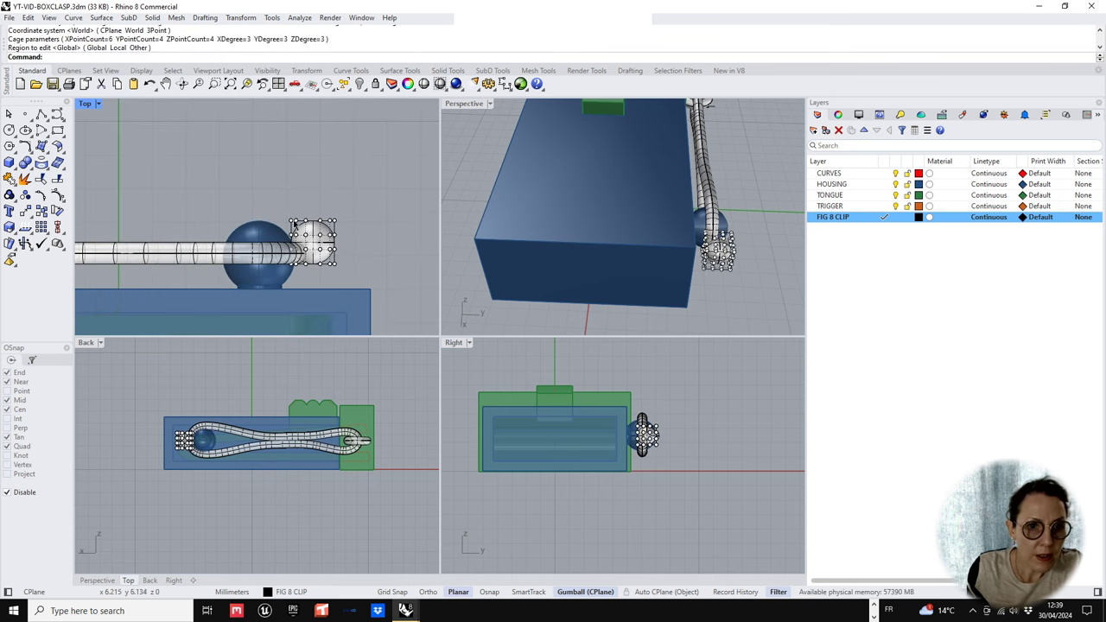
- Scale down the ball's cage points nearest the clip loop and move them toward the wire's centreline in the top view
left_click_drag(309, 282, 287, 209)
scroll(303, 242, "up", 2)
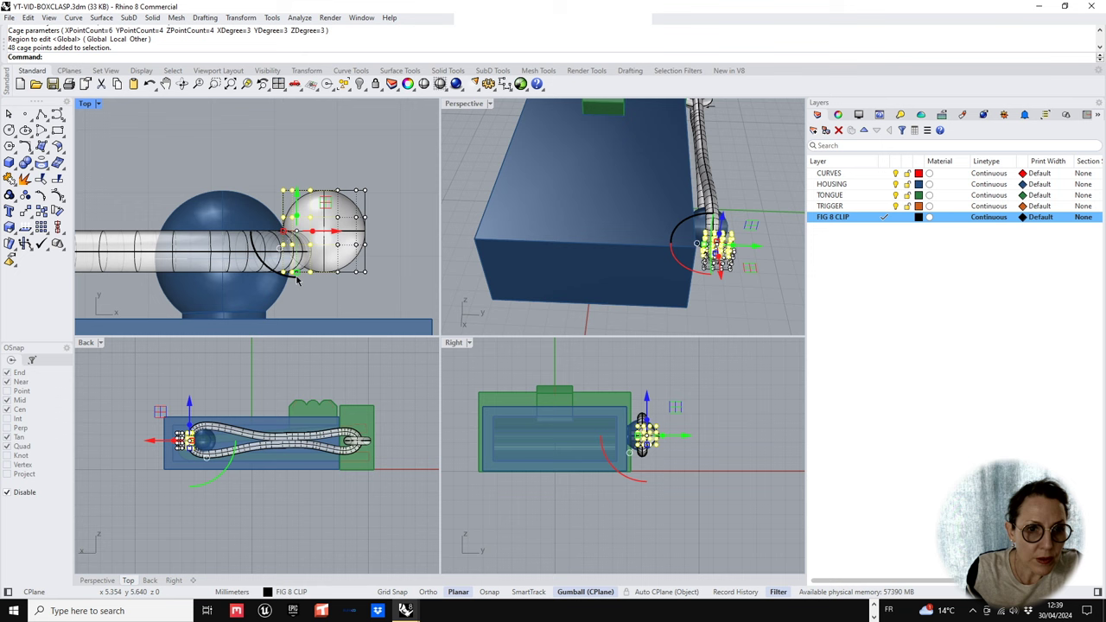
left_click_drag(296, 274, 296, 264, "shift")
left_click_drag(298, 200, 299, 213)
right_click_drag(674, 283, 577, 292)
scroll(577, 292, "up", 5)
scroll(145, 453, "up", 7)
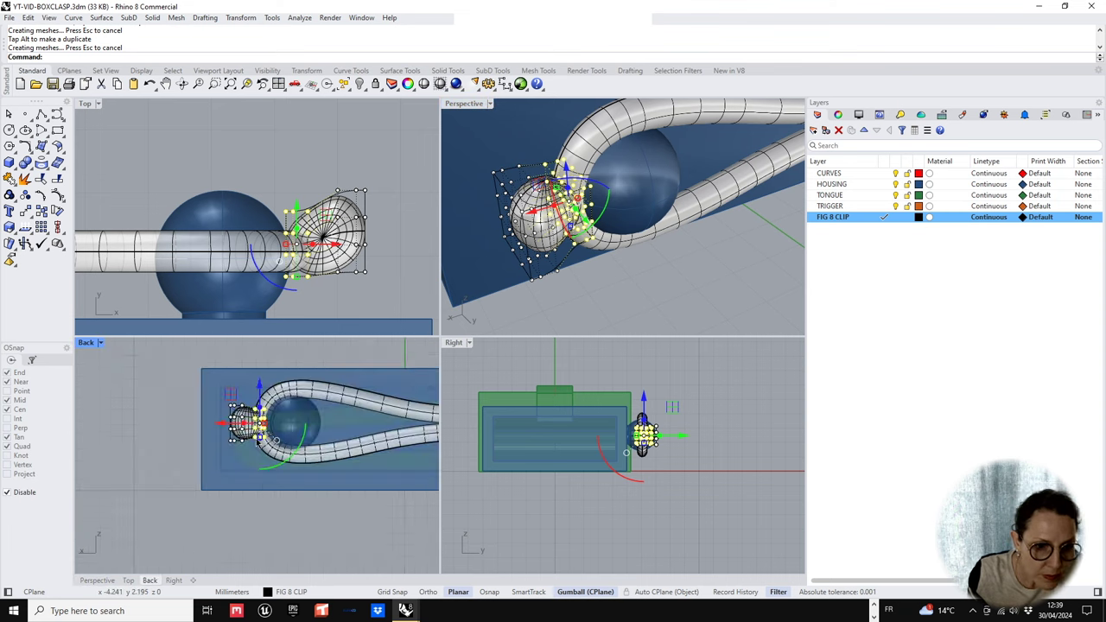
- Stretch the loop-side cage points vertically in the back view and shift them toward the clip loop
scroll(246, 445, "up", 6)
left_click_drag(266, 436, 270, 451)
scroll(270, 440, "down", 4)
left_click_drag(217, 423, 225, 422)
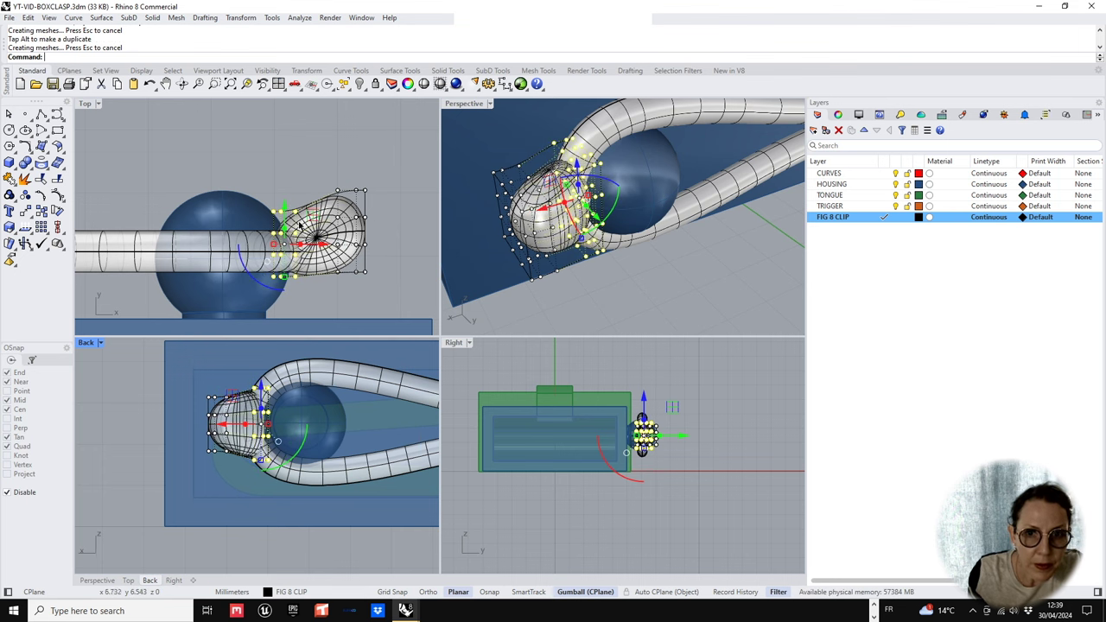
- Narrow the loop-side cage points in the top view, align them with the wire, and hide the cage points
scroll(289, 250, "up", 2)
left_click_drag(286, 281, 286, 276)
left_click_drag(284, 202, 284, 207)
left_click(344, 292)
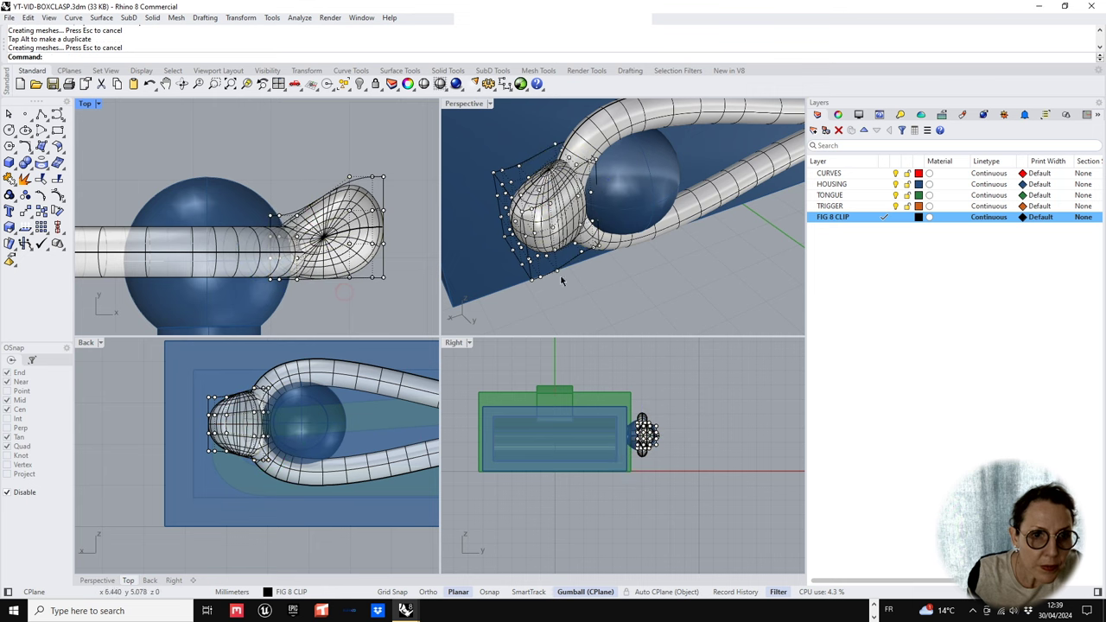
scroll(561, 276, "down", 8)
key("Escape")
- Show the cage points again and scale the outermost ones closer together vertically in the back view to taper the ball's tip
right_click_drag(642, 250, 551, 161)
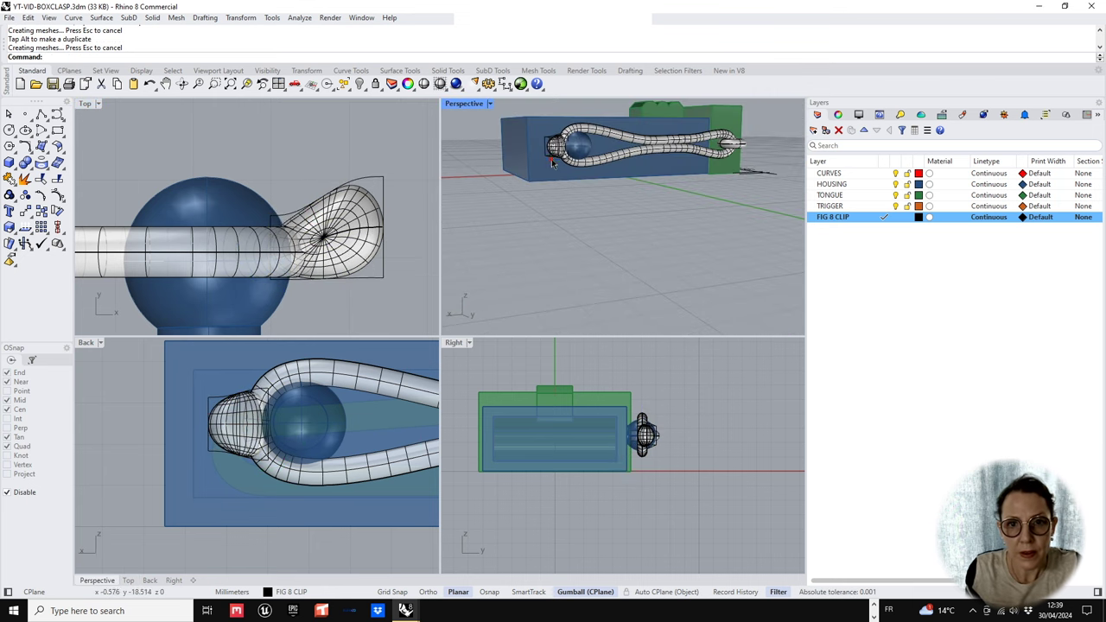
left_click(551, 159)
left_click(58, 195)
scroll(144, 384, "up", 3)
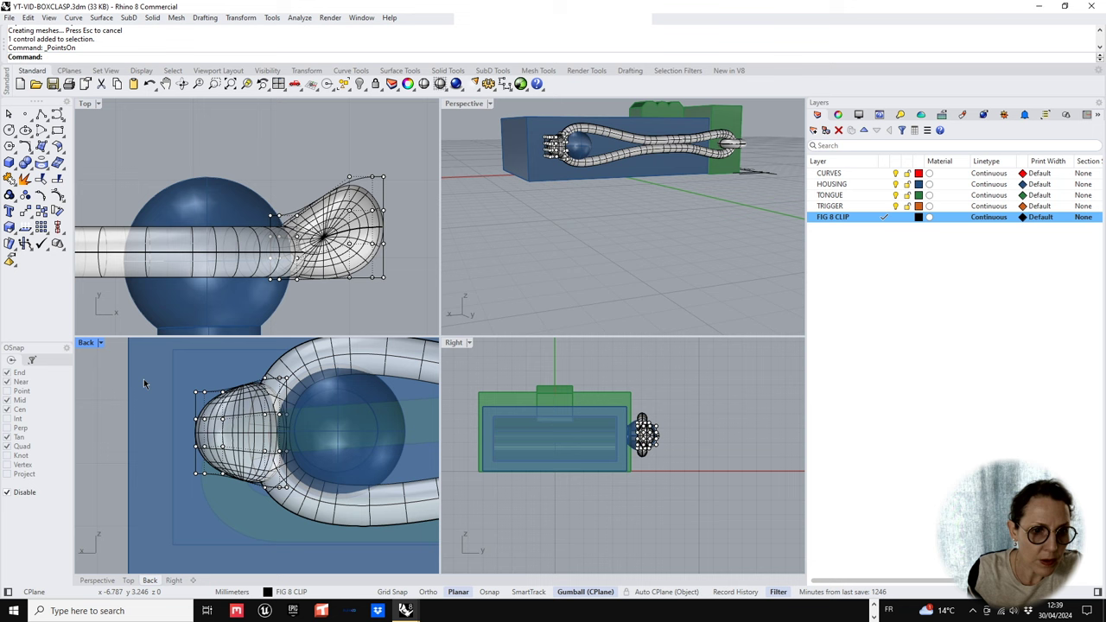
left_click_drag(233, 466, 211, 464)
left_click(570, 281)
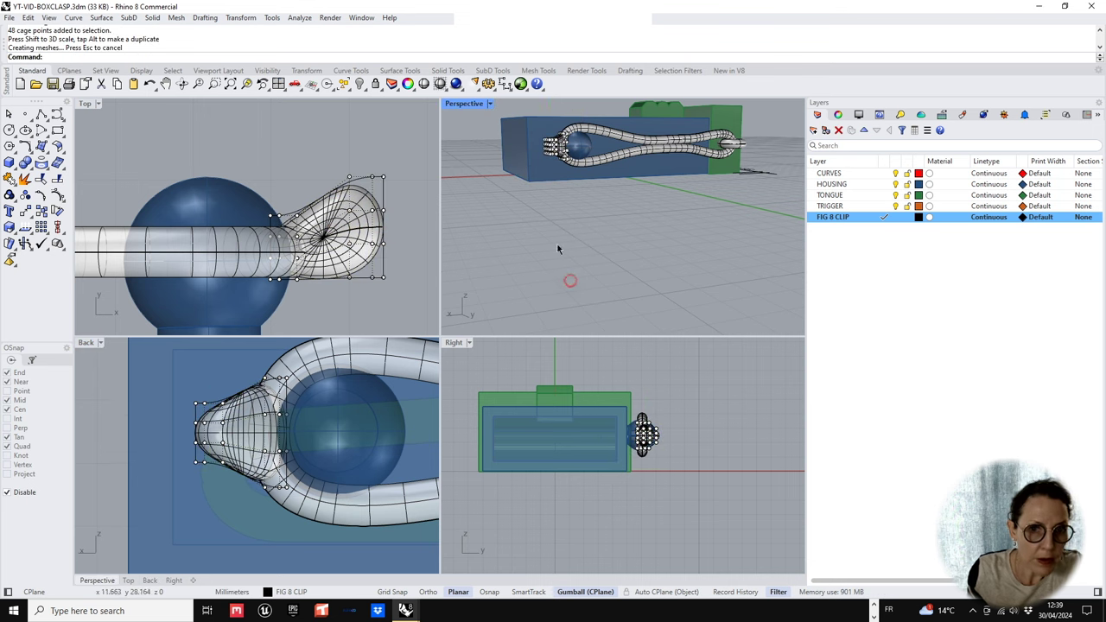
right_click_drag(557, 249, 635, 300)
key("Escape")
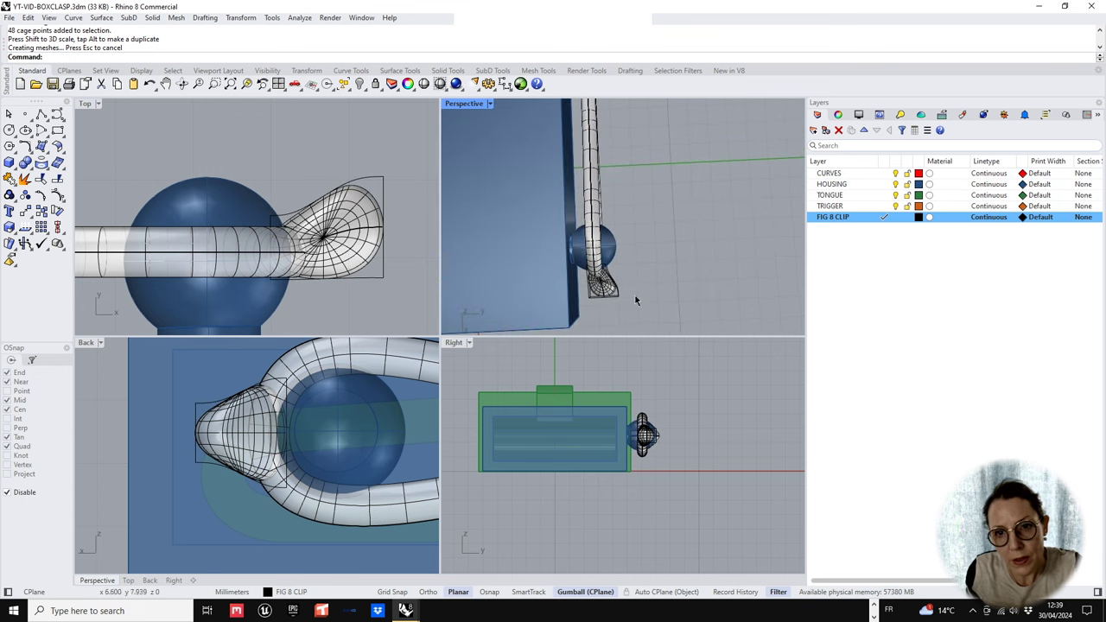
- Delete the control cage around the reshaped end ball
left_click(617, 297)
left_click(616, 298)
key("Delete")
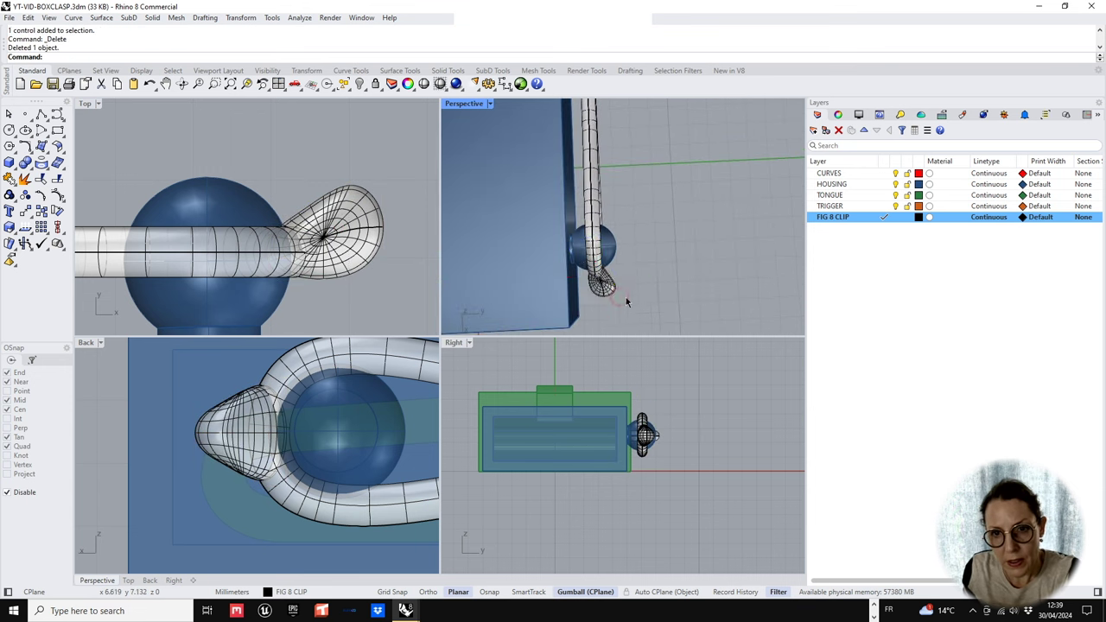
- Boolean-union the reshaped end ball with the figure-8 clip wire and accept the history break
scroll(656, 283, "down", 8)
right_click_drag(673, 268, 683, 206)
scroll(574, 169, "up", 8)
left_click(547, 177)
left_click(599, 170, "shift")
left_click(25, 165)
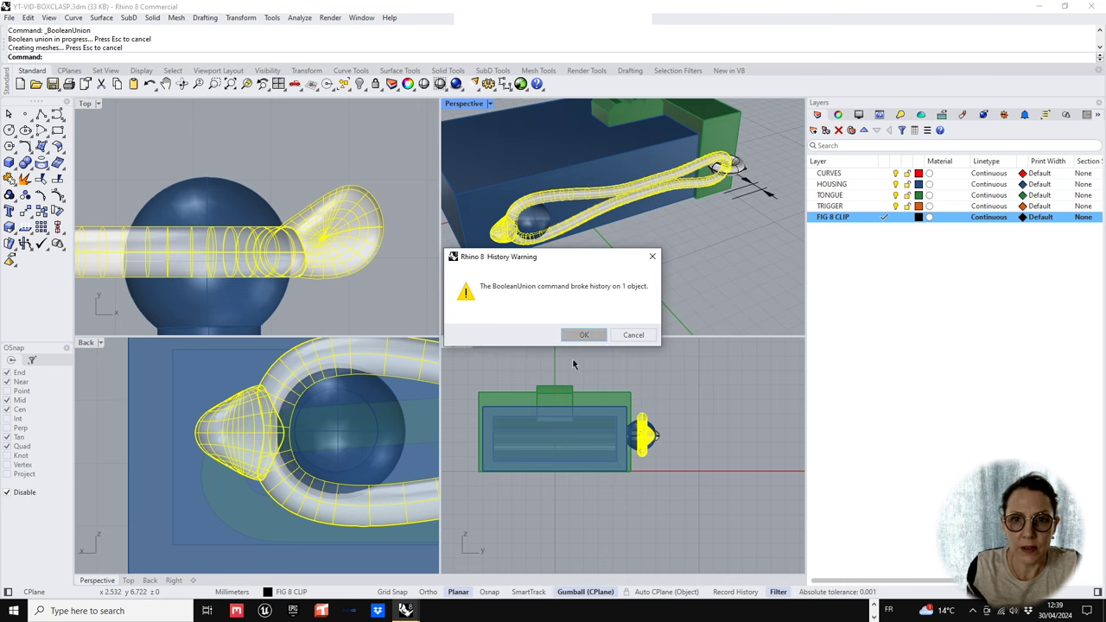
left_click(581, 342)
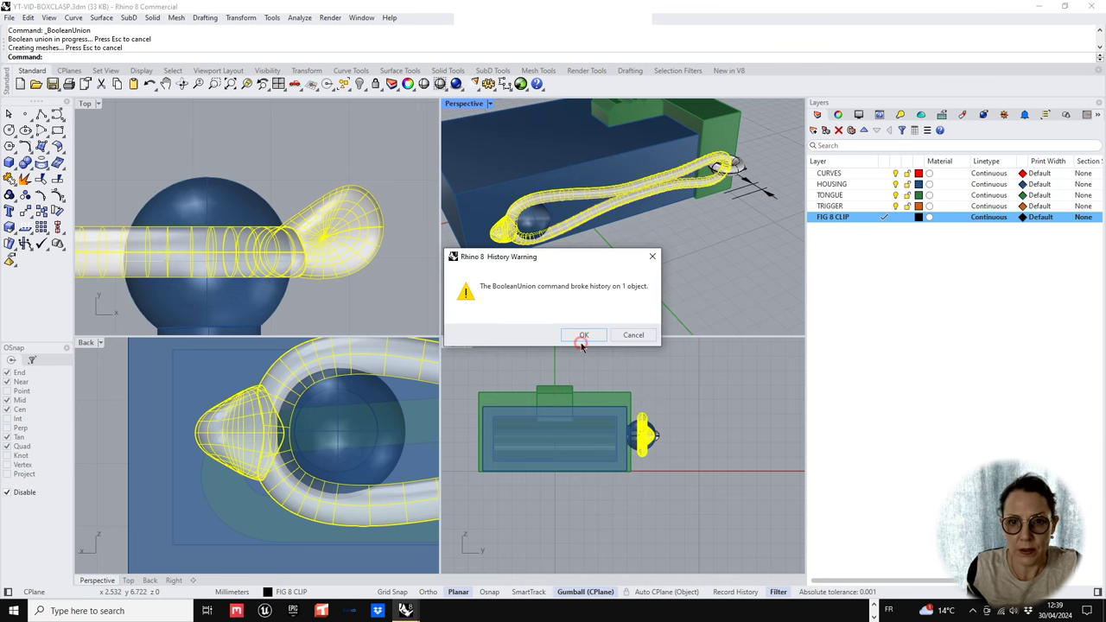
- Assign the connecting ring to the TONGUE layer and Boolean-union it with the tongue body
left_click(728, 156)
left_click(710, 112)
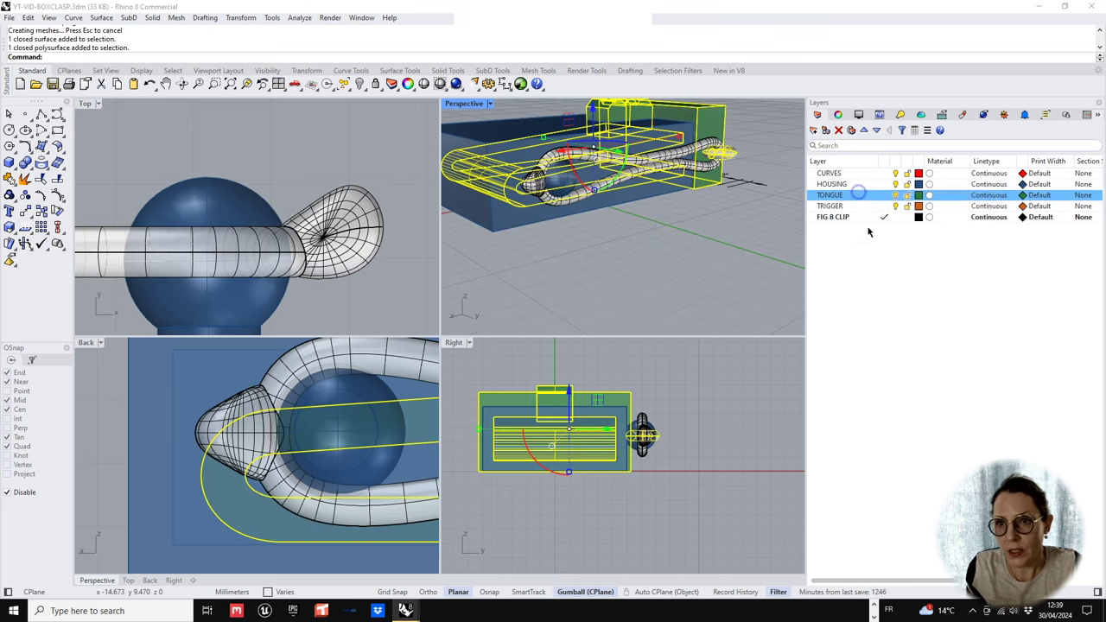
right_click(858, 195)
left_click(25, 163)
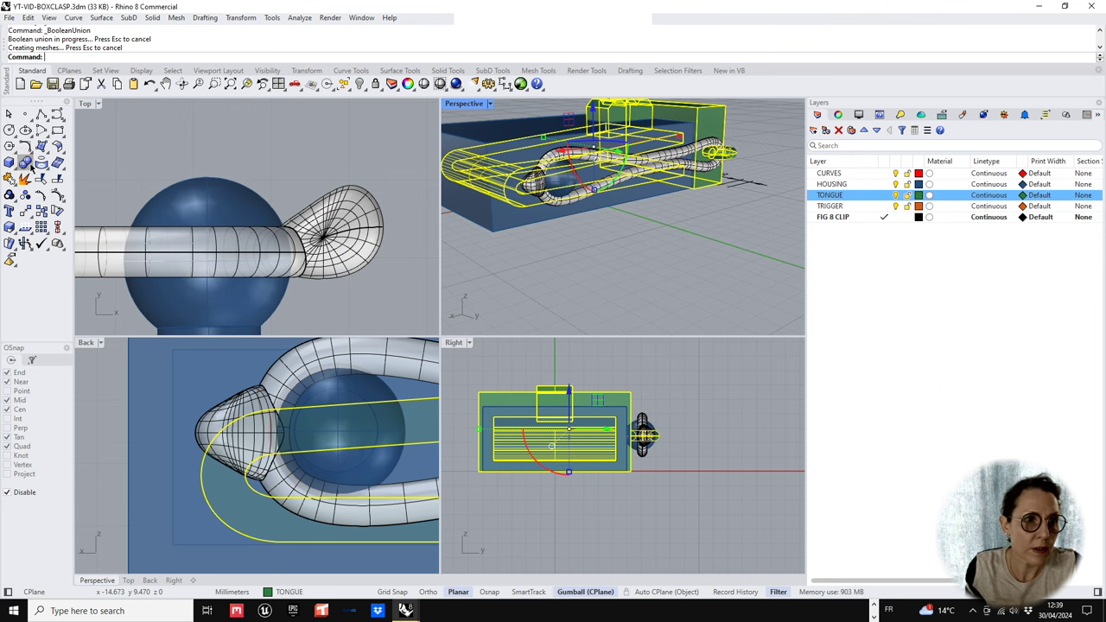
left_click(643, 281)
- Select the figure-8 clip and relocate its gumball origin to the centre of the tongue's ring in the top view
scroll(648, 237, "down", 6)
right_click_drag(651, 226, 680, 307)
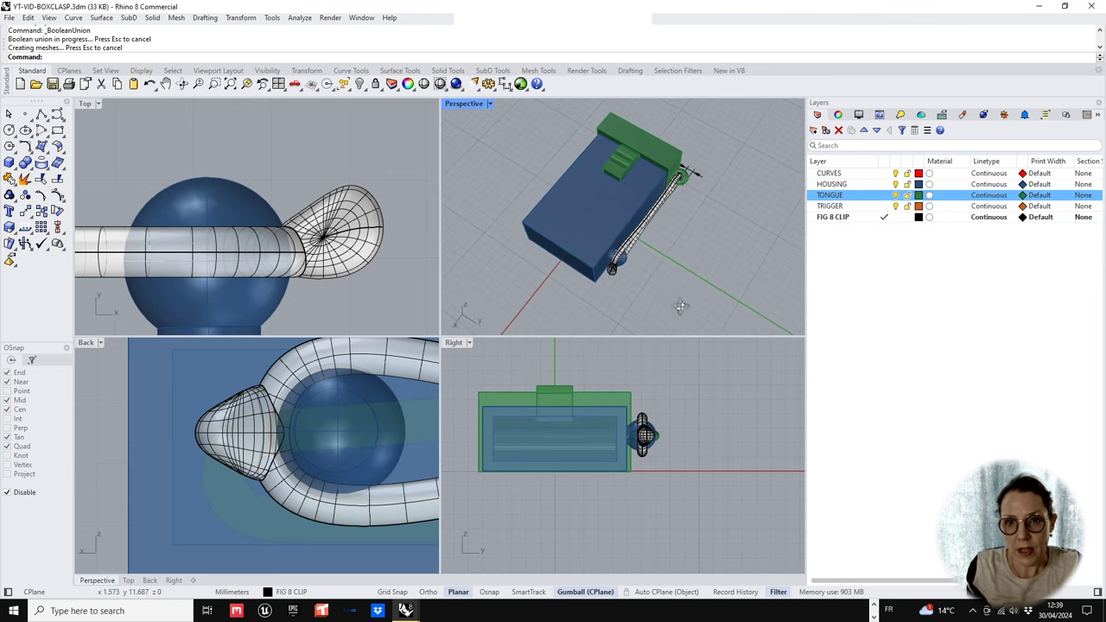
scroll(628, 293, "up", 5)
left_click(337, 262)
scroll(340, 261, "down", 16)
right_click_drag(257, 281, 263, 220)
scroll(104, 180, "up", 3)
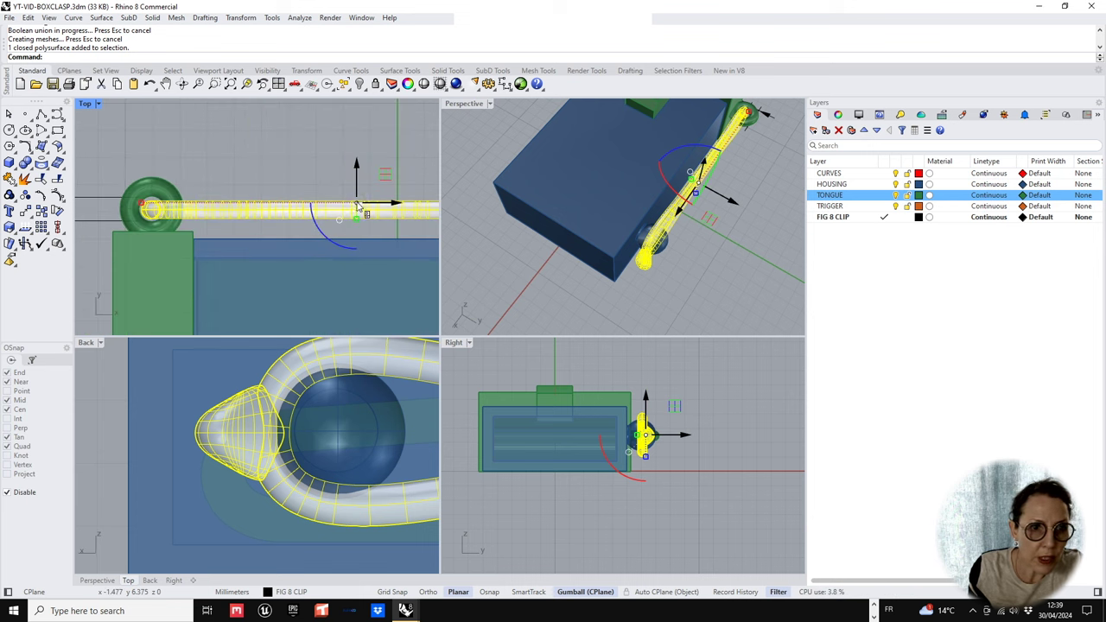
left_click(357, 208)
left_click(386, 227)
scroll(159, 210, "up", 3)
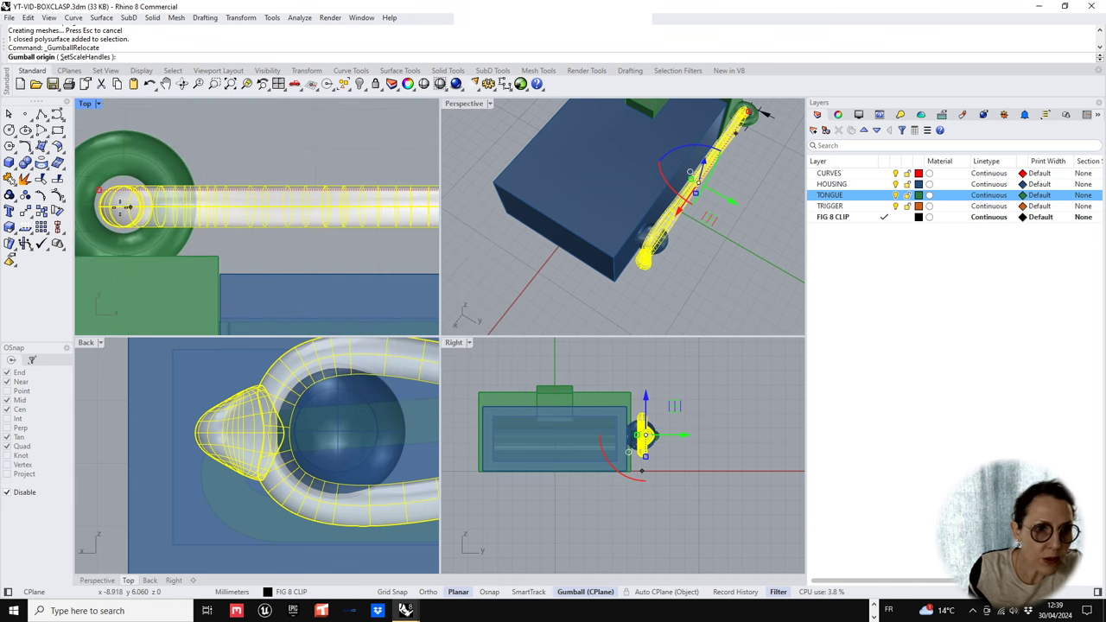
left_click(124, 206)
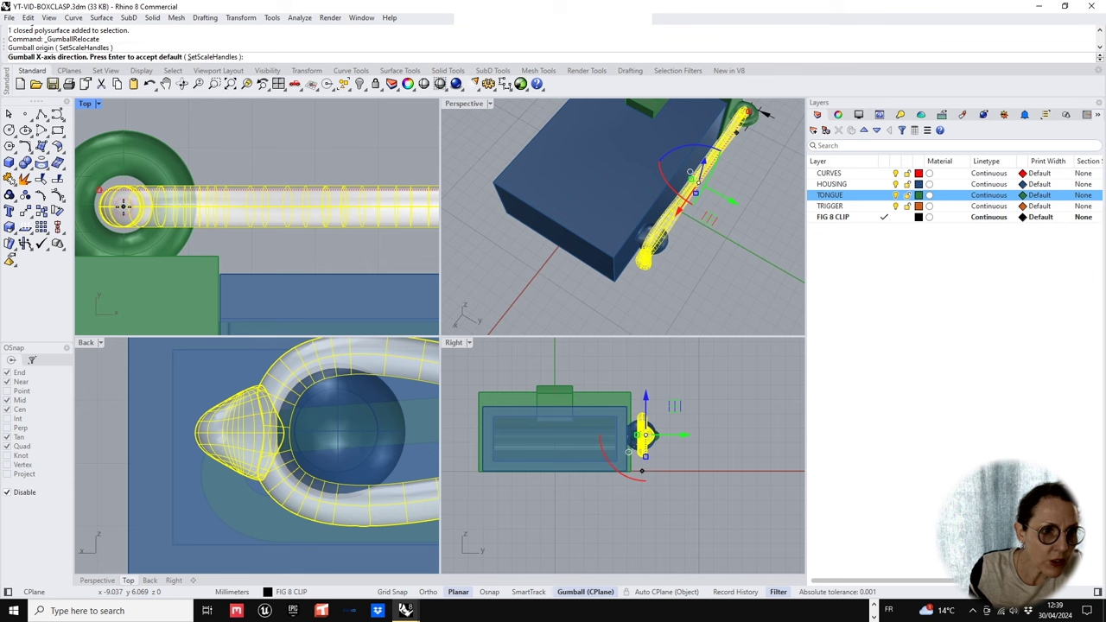
key("Return")
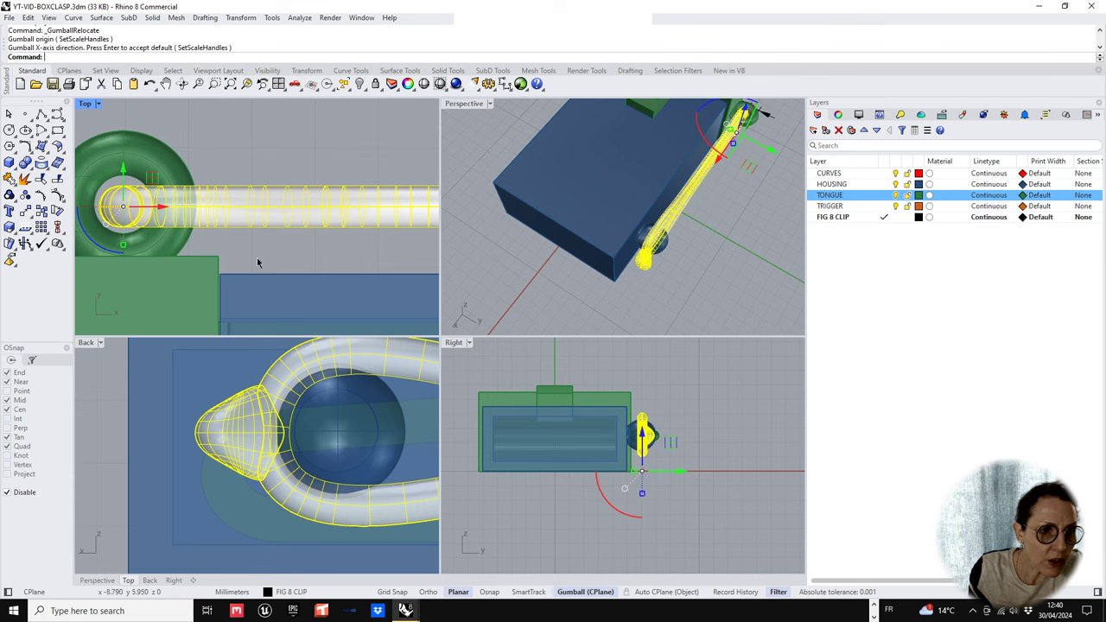
scroll(651, 477, "up", 3)
double_click(630, 466)
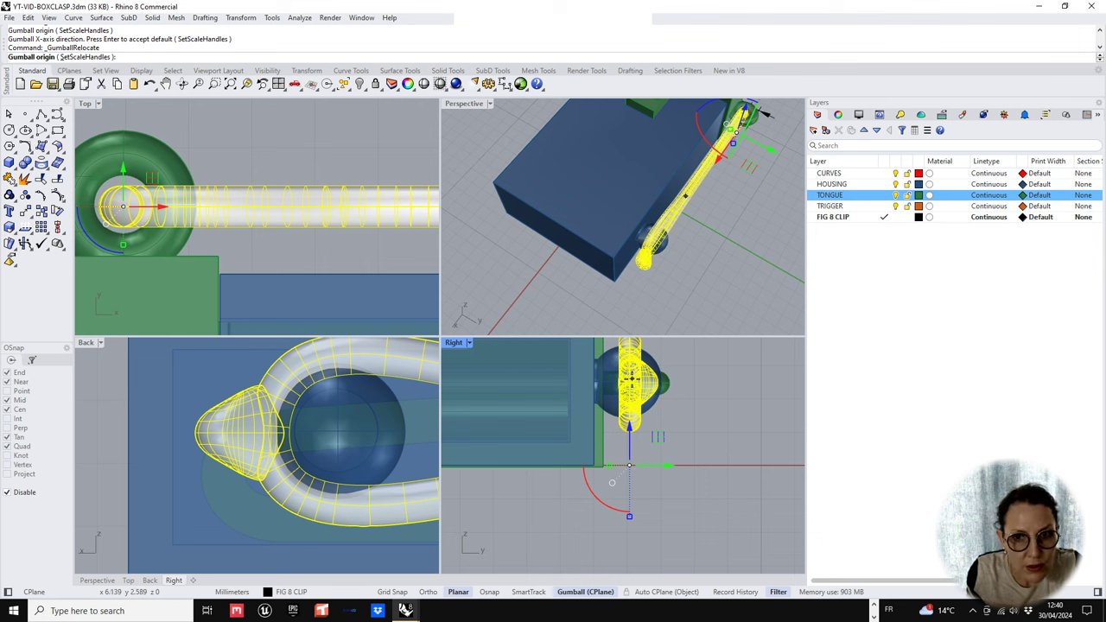
- Place a point at the centre of the tongue's ring and raise it about 2.49 mm to the ring's mid-height
left_click(25, 113)
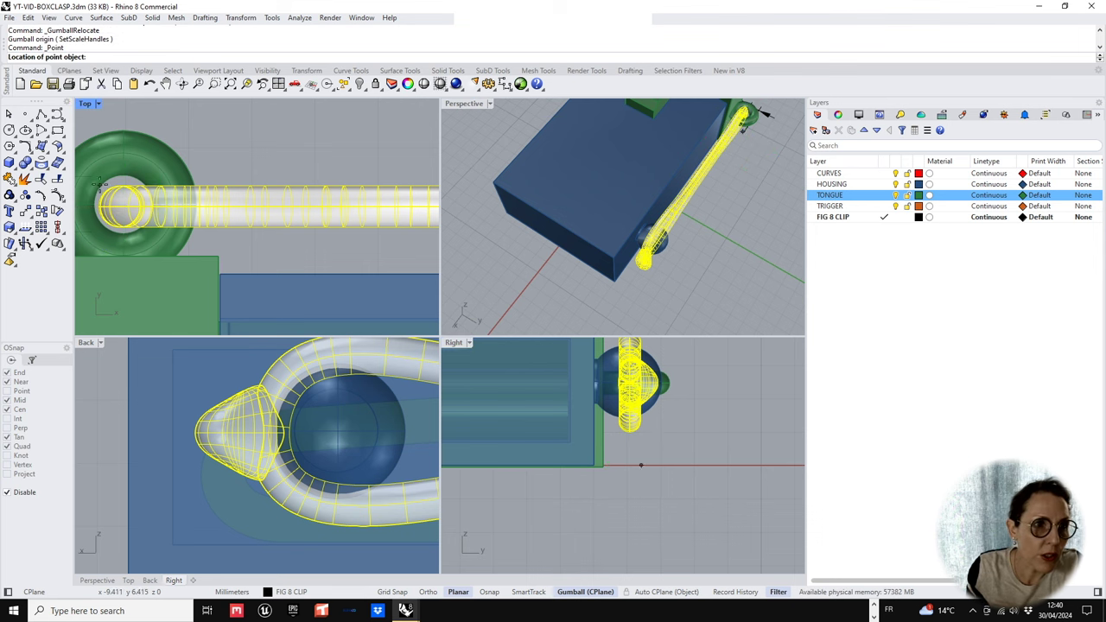
scroll(126, 206, "up", 1)
left_click(123, 205)
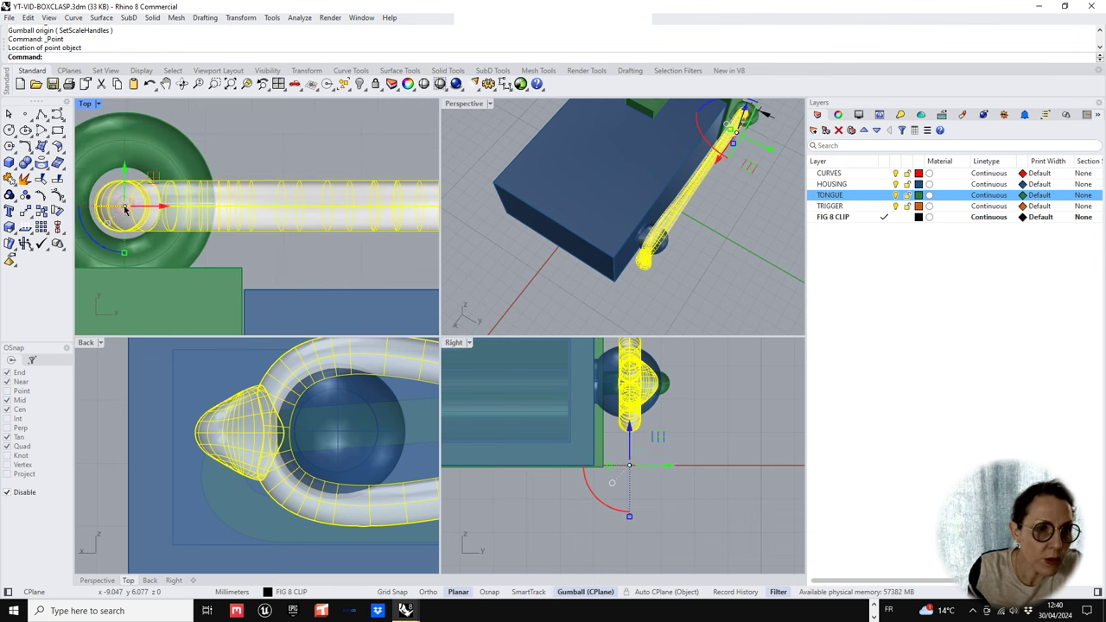
left_click_drag(123, 195, 123, 196)
right_click_drag(758, 217, 719, 203, "shift")
left_click(726, 308)
left_click(697, 210)
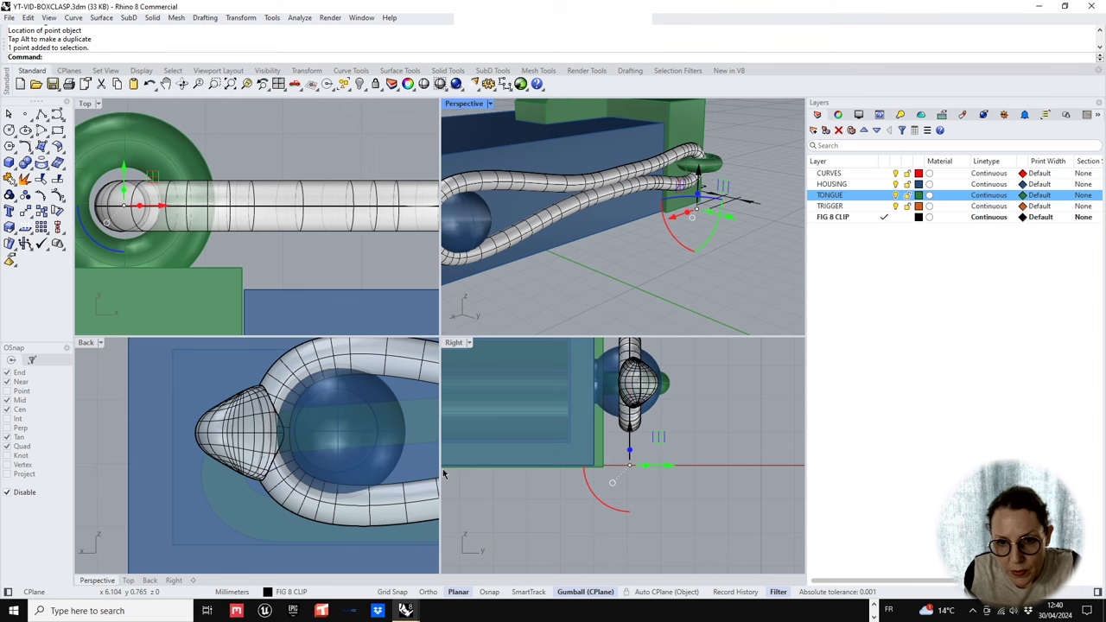
scroll(328, 432, "down", 5)
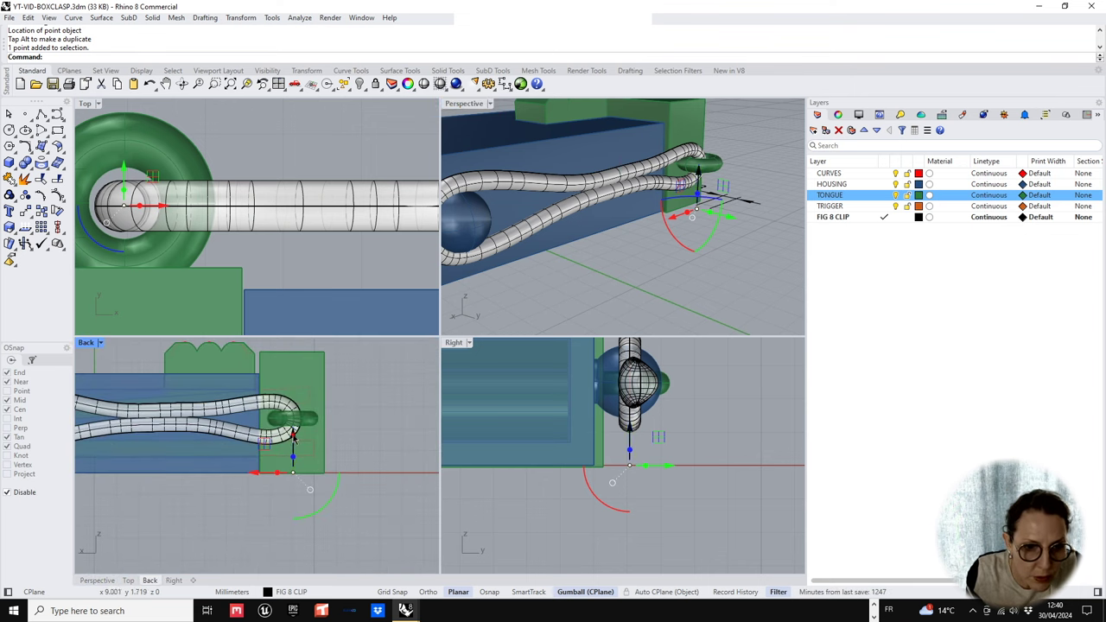
left_click_drag(293, 437, 294, 382)
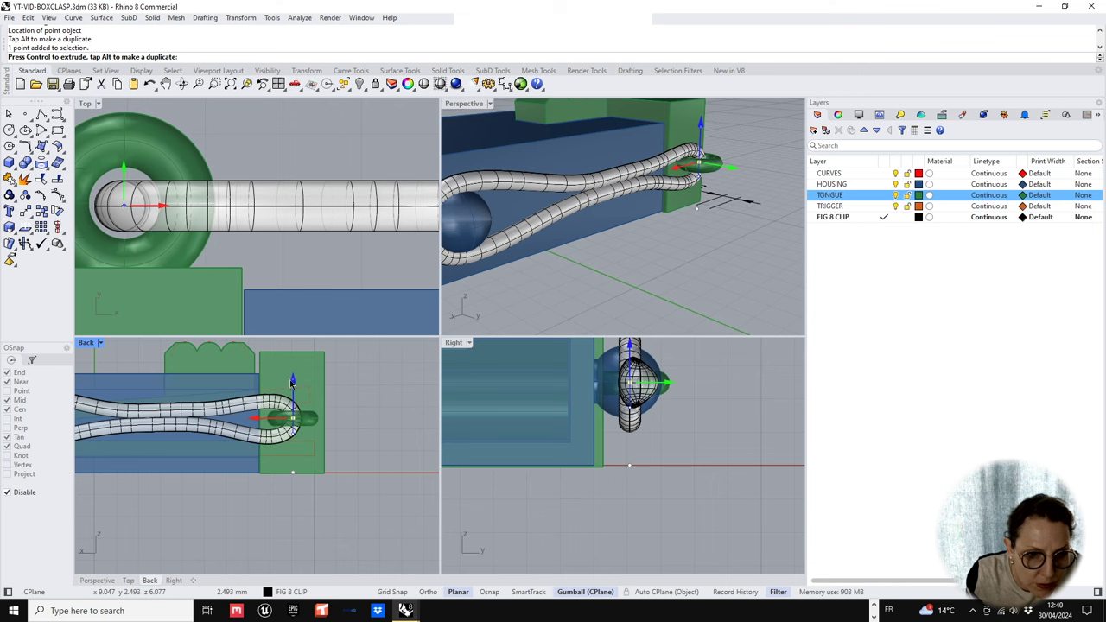
left_click_drag(293, 380, 293, 380)
- Turn on object snaps, including Point, and relocate the figure-8 clip's gumball origin to the point at the ring's centre
left_click(646, 189)
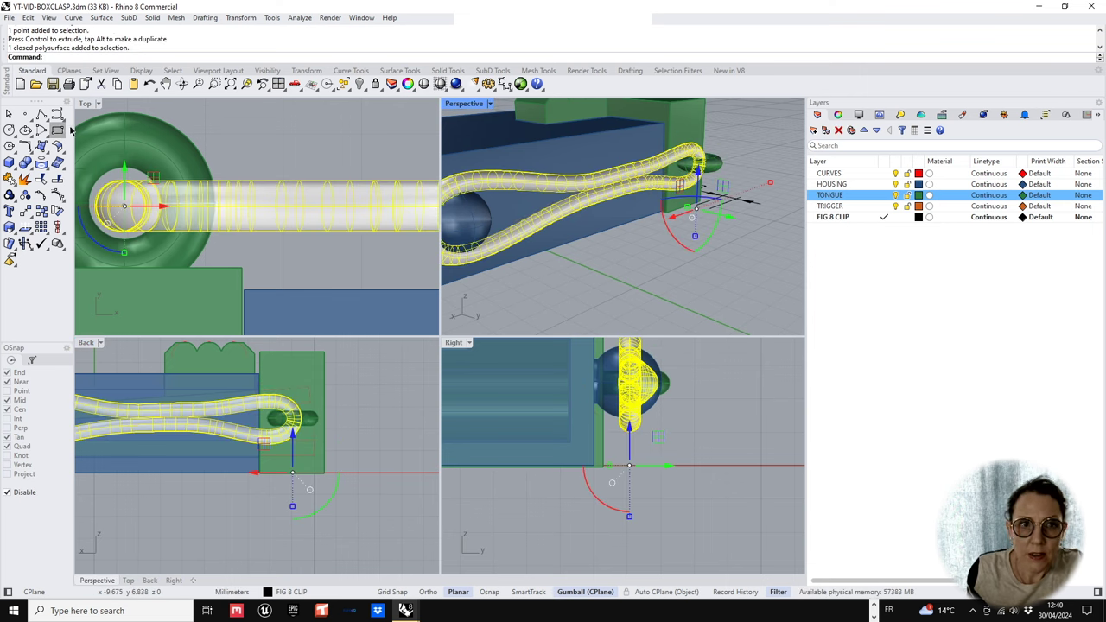
scroll(712, 216, "up", 3)
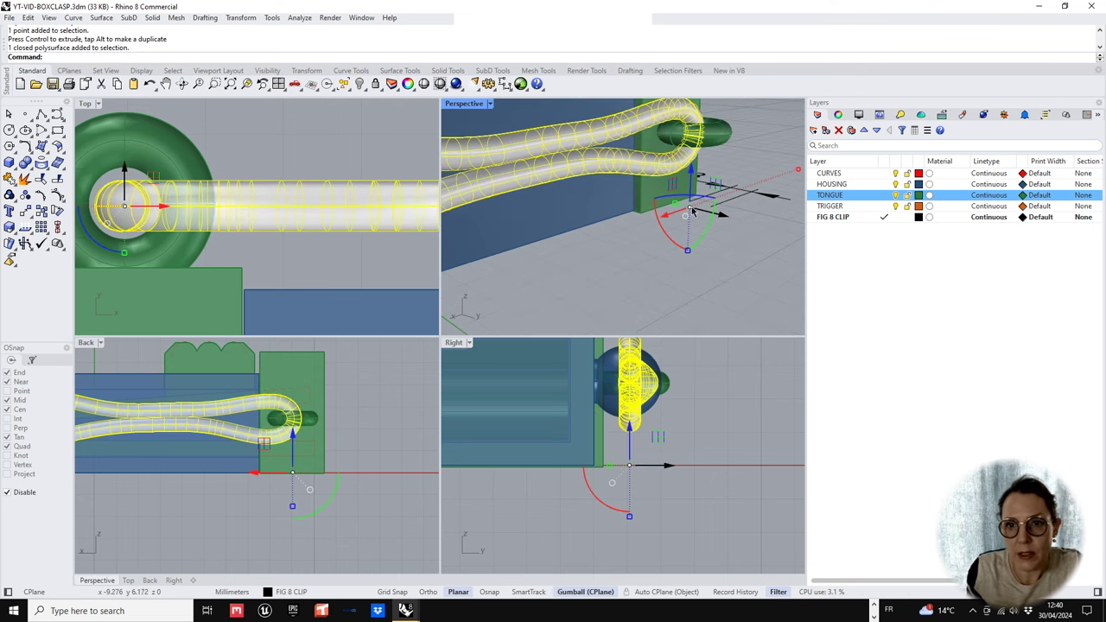
right_click(694, 209)
left_click(688, 206)
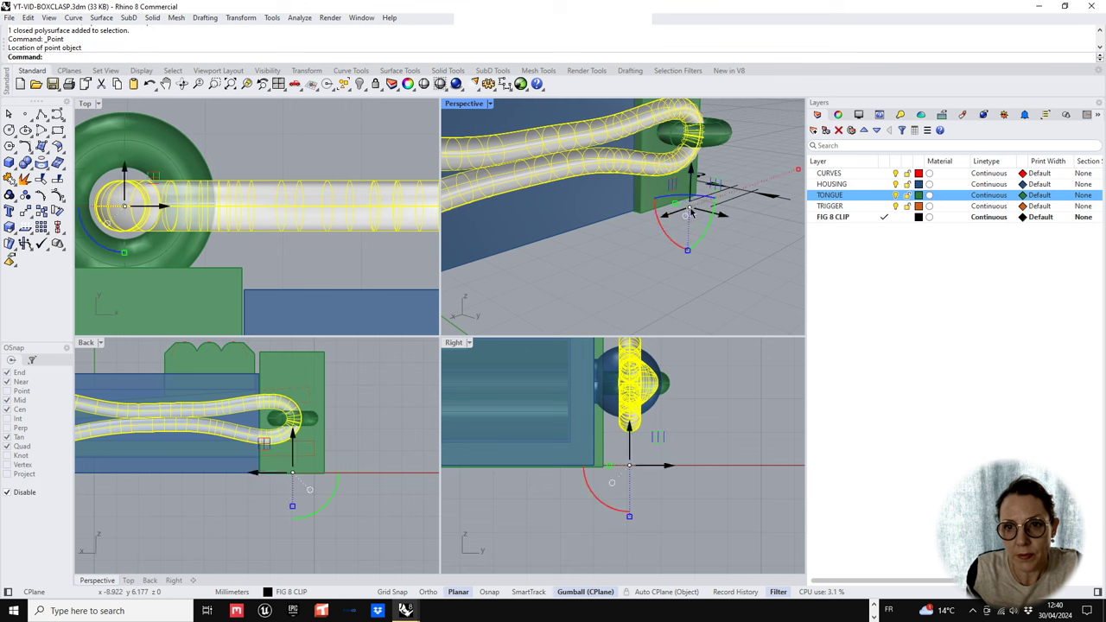
left_click(689, 212)
left_click(726, 216)
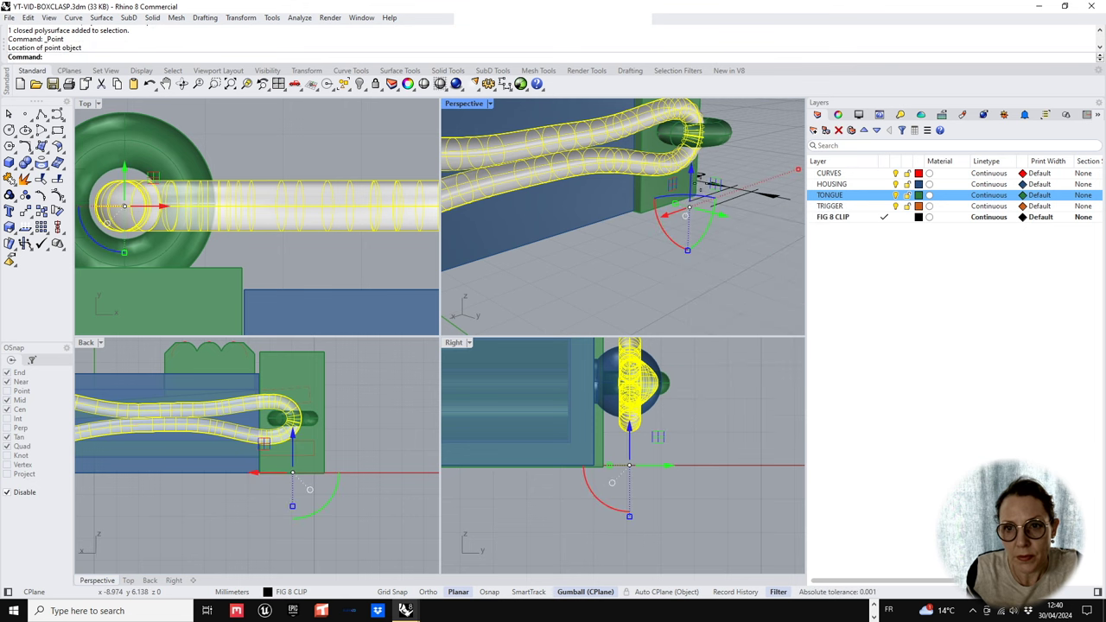
left_click(486, 592)
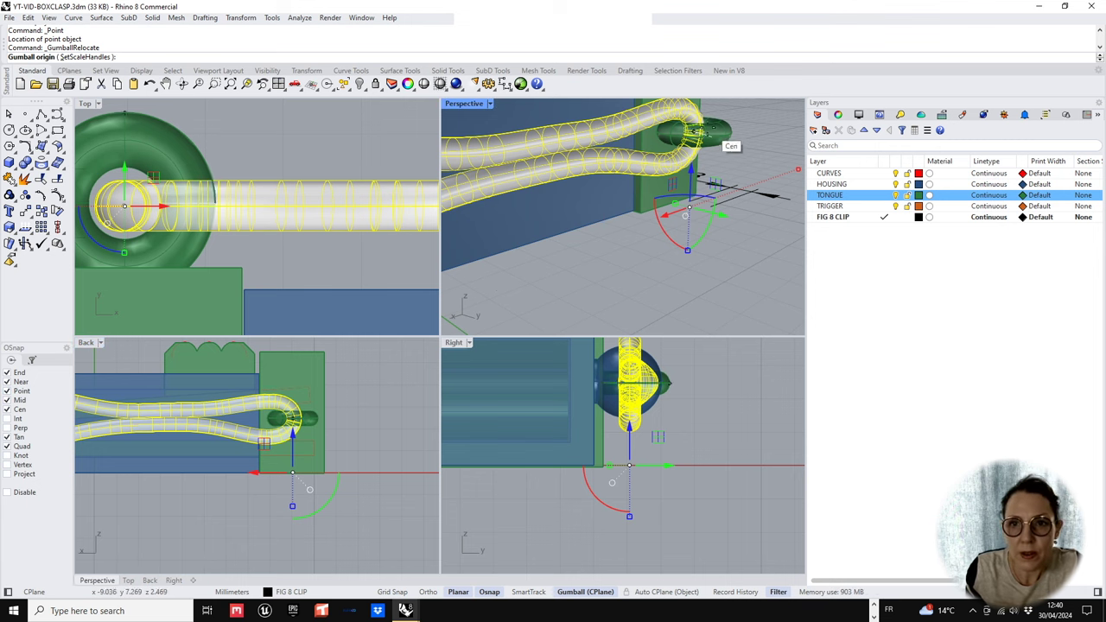
left_click(126, 208)
right_click(129, 208)
- Rotate the figure-8 clip about the tongue's ring so it swings outward, away from the housing
scroll(725, 247, "down", 5)
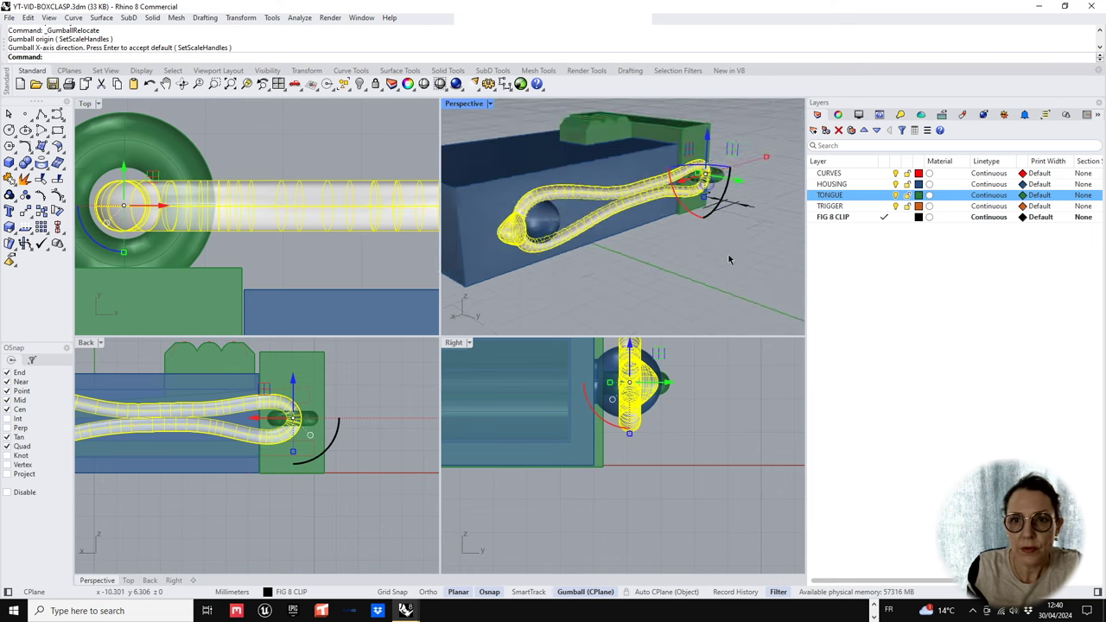
right_click_drag(727, 252, 680, 273)
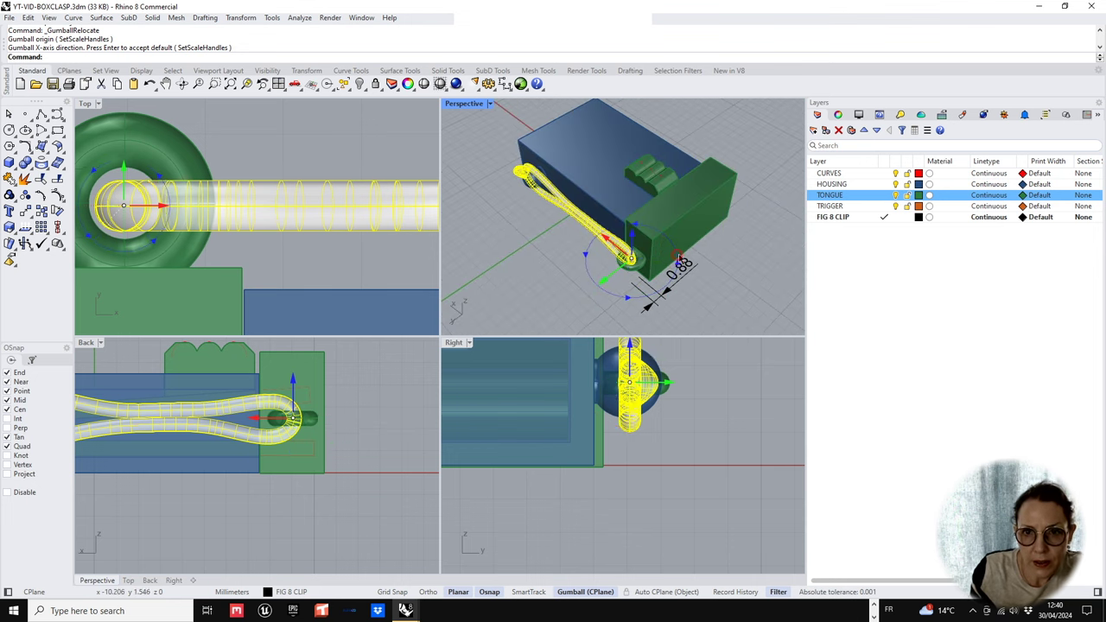
left_click_drag(664, 252, 692, 237)
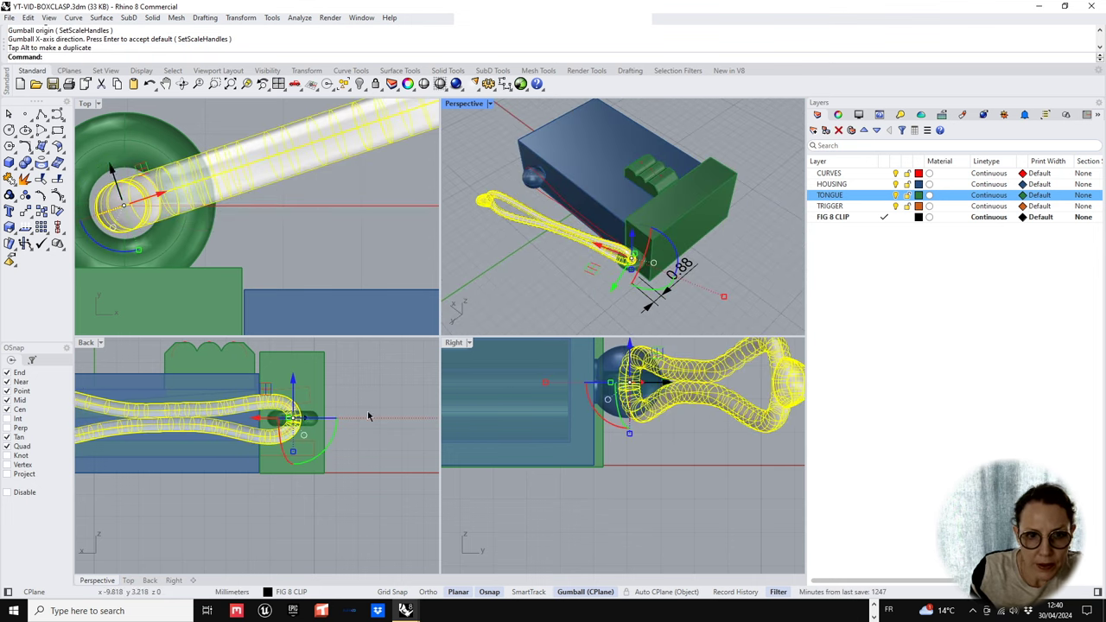
scroll(369, 414, "down", 8)
right_click_drag(351, 450, 331, 493)
scroll(216, 214, "down", 14)
right_click_drag(233, 262, 199, 282)
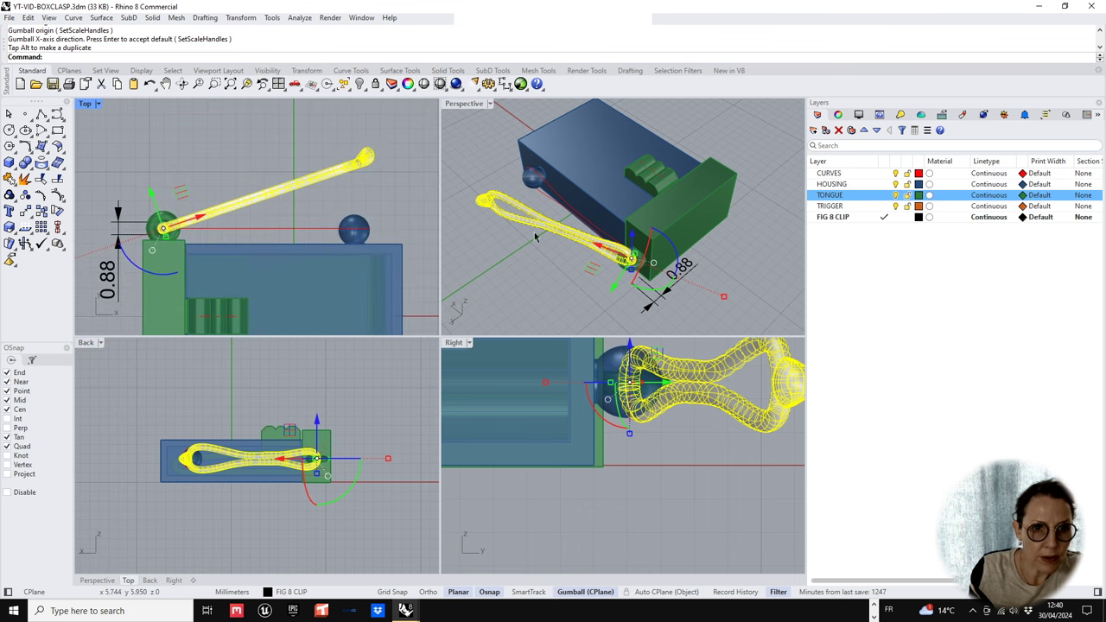
- Rotate the figure-8 clip back about the ring until its grip end rests close to the housing's side
scroll(682, 211, "up", 5)
left_click_drag(682, 212, 705, 218)
scroll(619, 245, "down", 5)
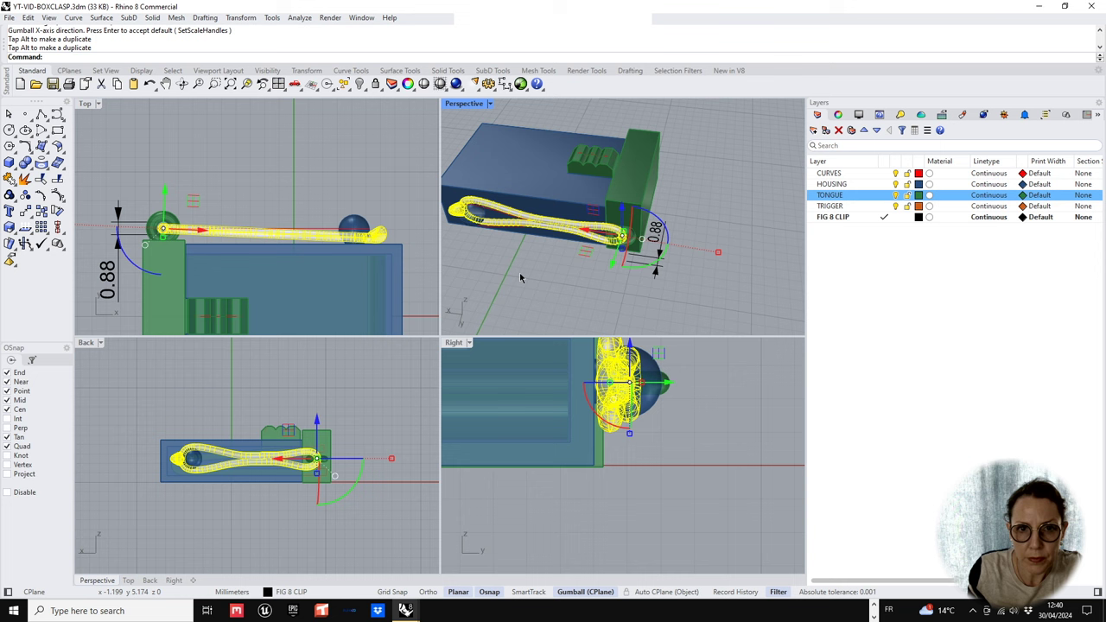
left_click(521, 277)
right_click_drag(521, 277, 570, 222)
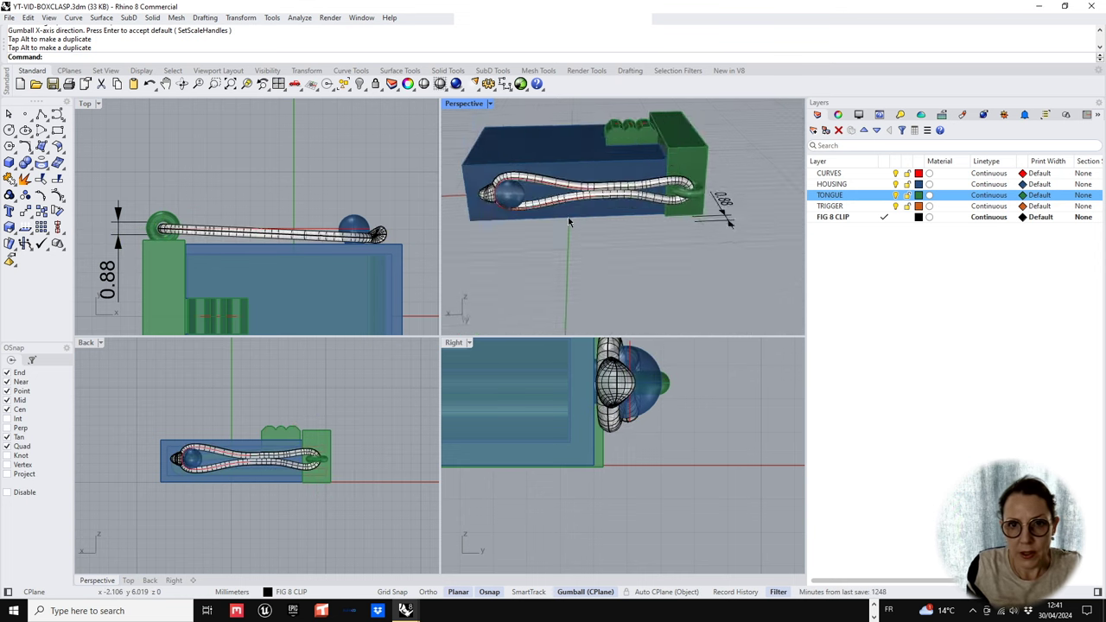
- Examine how the closed figure-8 clip sits against the housing, ball and ring from every view
scroll(571, 222, "down", 5)
right_click_drag(654, 209, 708, 222)
scroll(653, 239, "down", 4)
left_click(661, 242)
right_click_drag(668, 259, 657, 277)
left_click(241, 236)
scroll(269, 239, "up", 5)
right_click_drag(283, 266, 262, 244)
scroll(290, 274, "down", 7)
right_click_drag(275, 297, 261, 234)
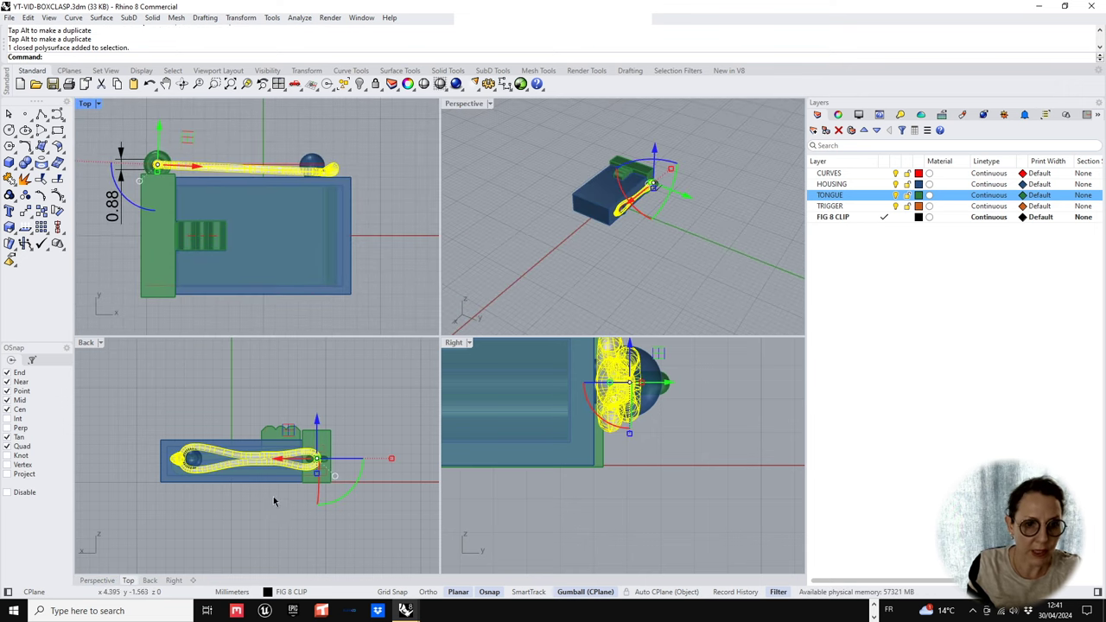
scroll(273, 501, "up", 2)
left_click(305, 516)
scroll(661, 363, "down", 8)
right_click_drag(648, 356, 683, 435)
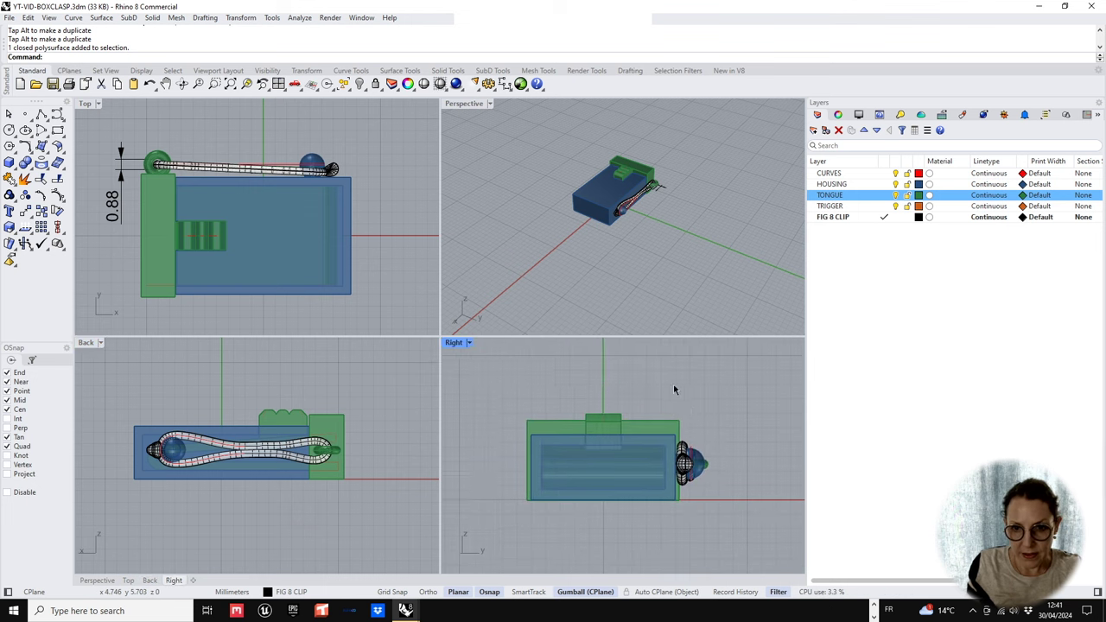
right_click_drag(674, 386, 676, 365)
- Hide the CURVES layer and delete the linear dimension beside the tongue's ring
scroll(653, 177, "down", 7)
right_click_drag(657, 188, 657, 250)
scroll(654, 177, "up", 8)
left_click(896, 174)
left_click(667, 210)
key("Delete")
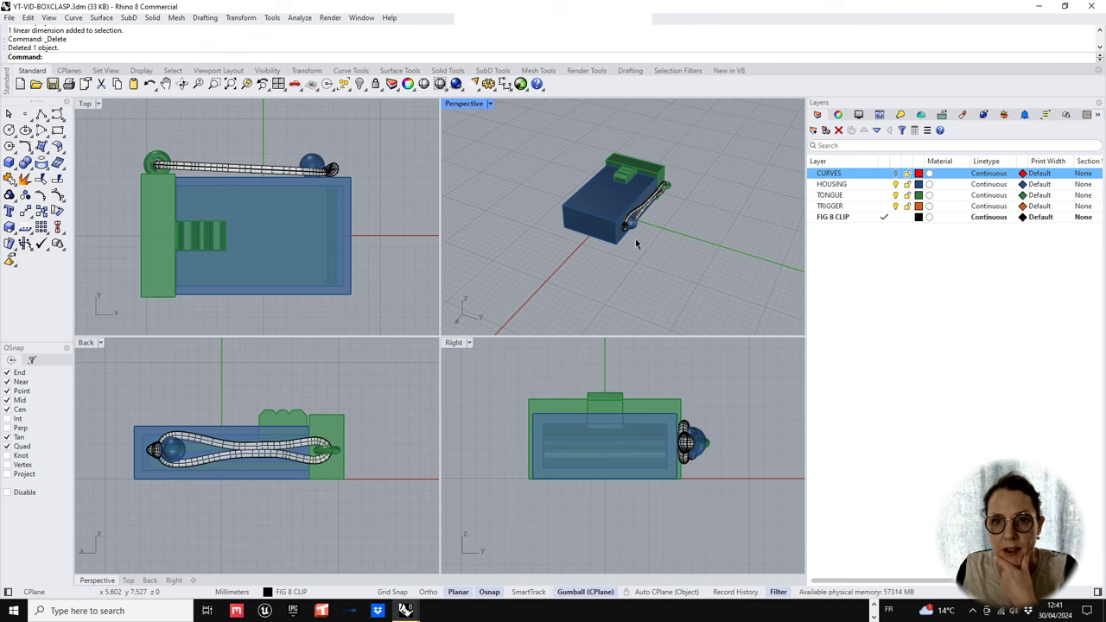
right_click_drag(643, 241, 743, 245)
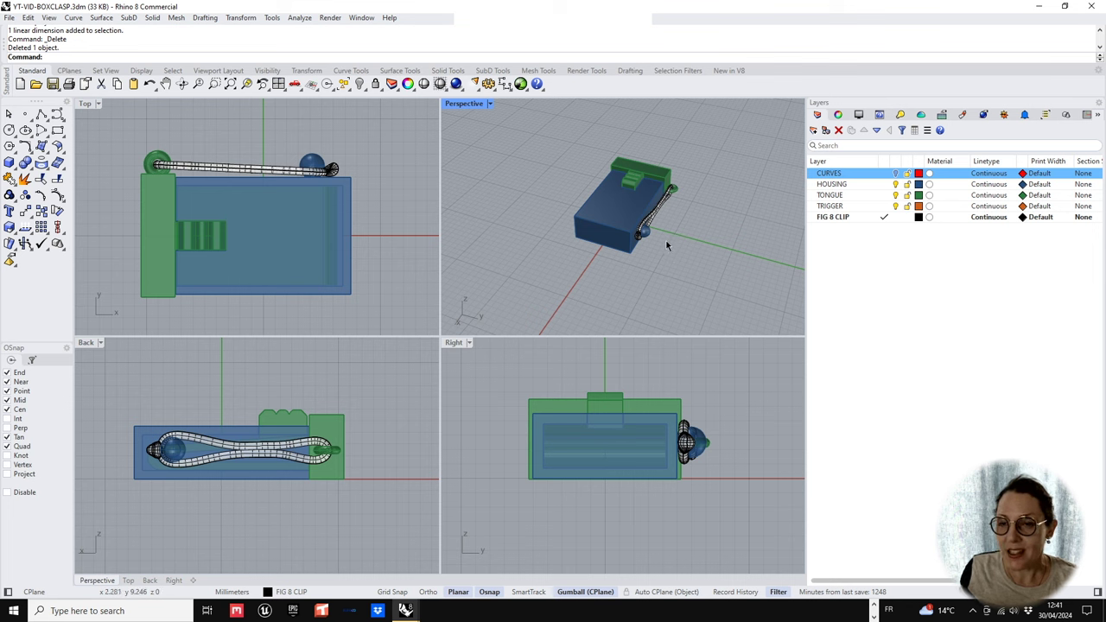
mouse_move(657, 244)
right_mouse_down()
mouse_move(565, 207)
mouse_move(619, 262)
mouse_move(667, 251)
right_mouse_up()
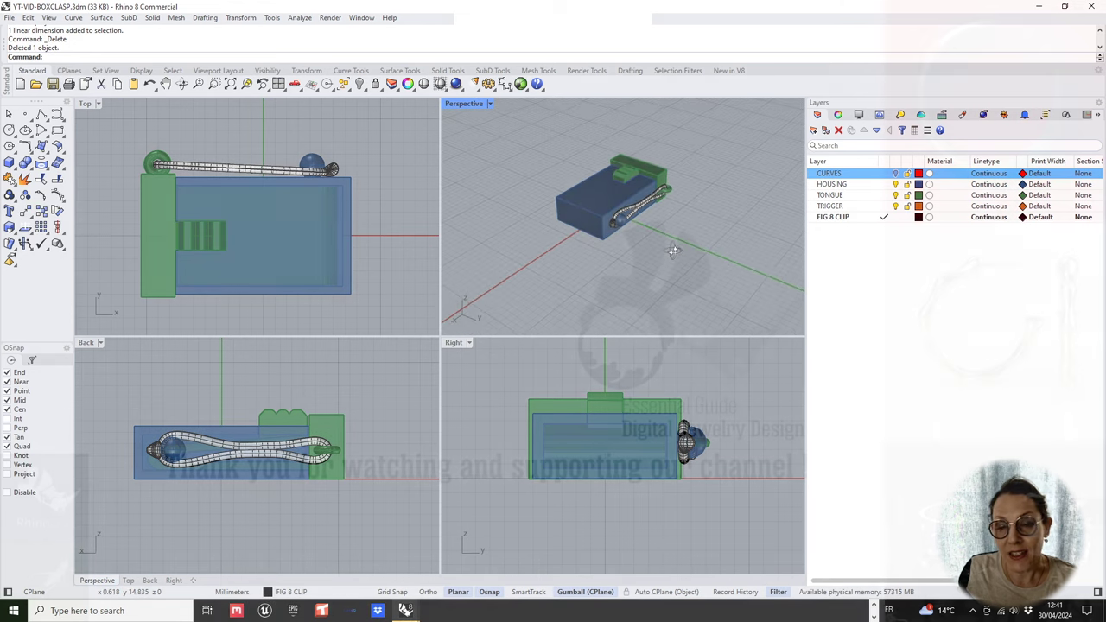